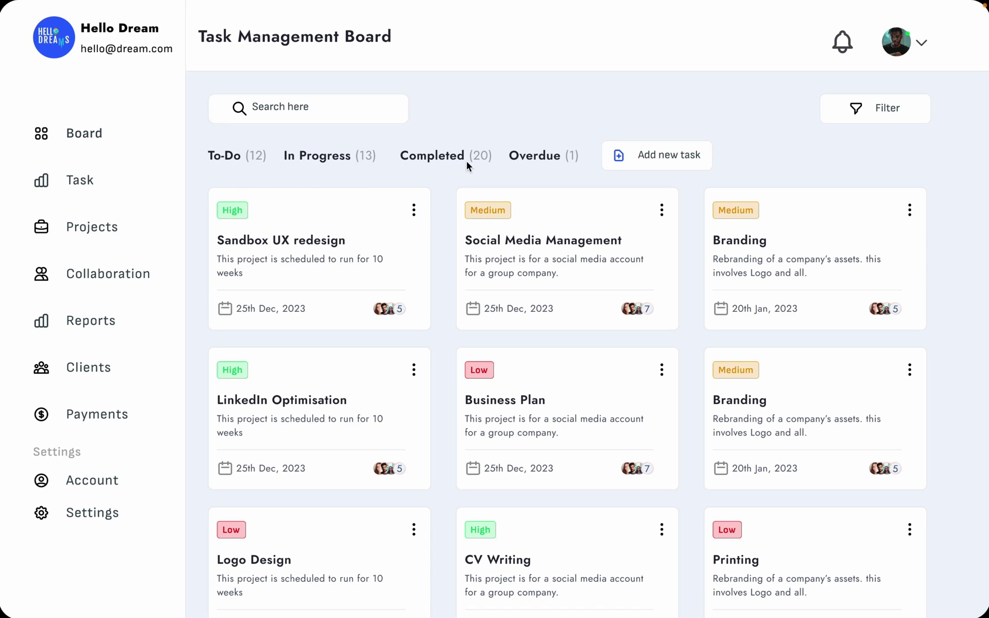
scroll(663, 408, "down", 2)
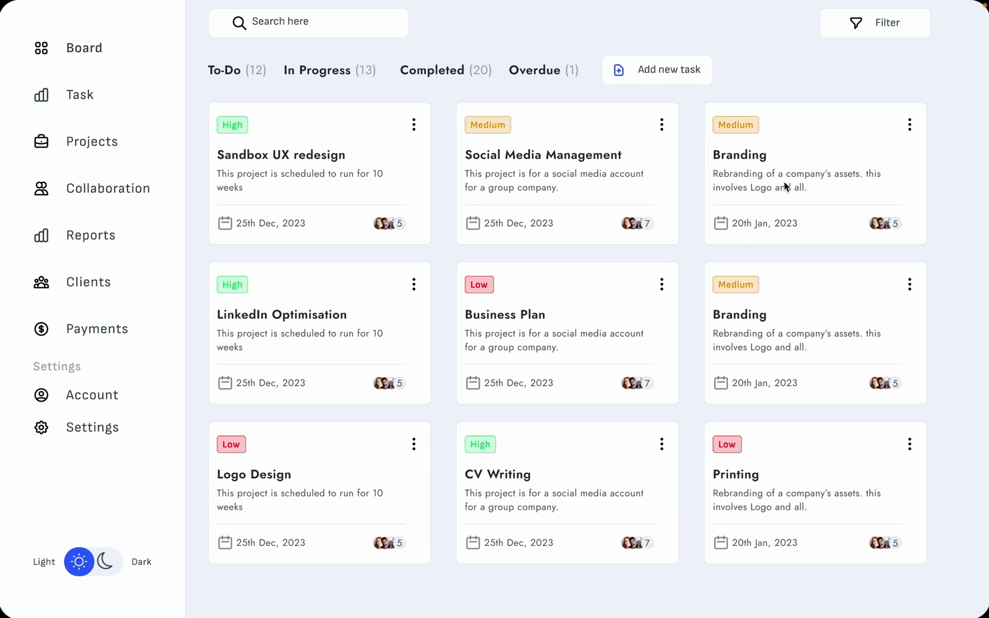
scroll(559, 333, "up", 2)
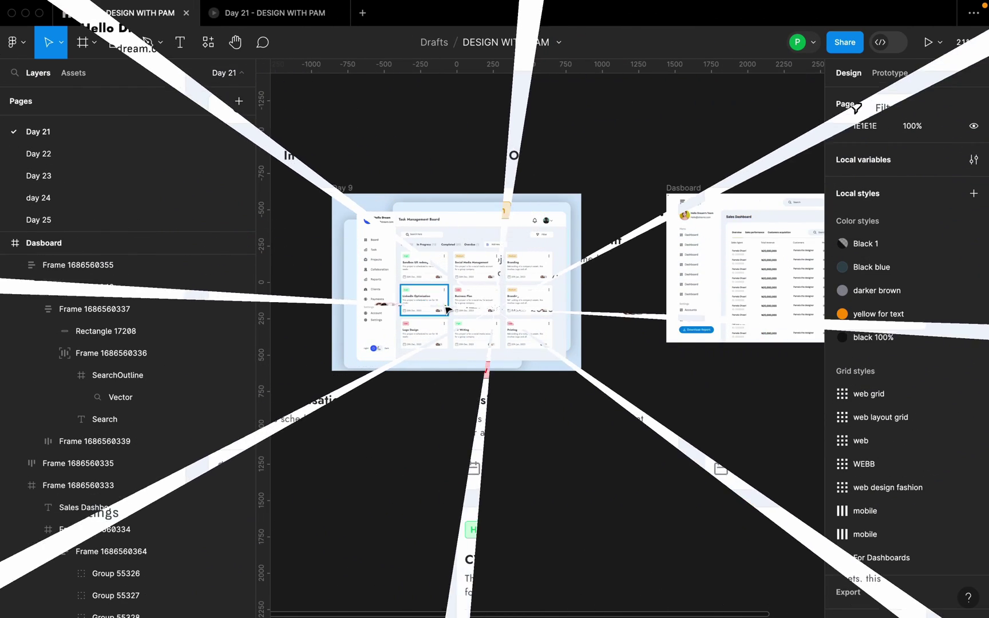
scroll(366, 289, "up", 5)
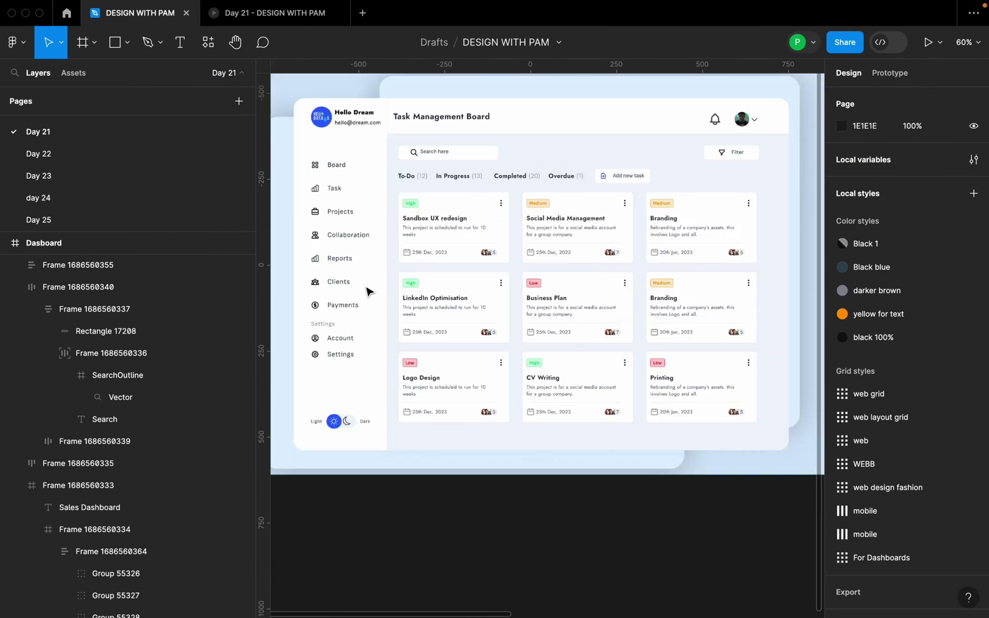
scroll(458, 452, "down", 3)
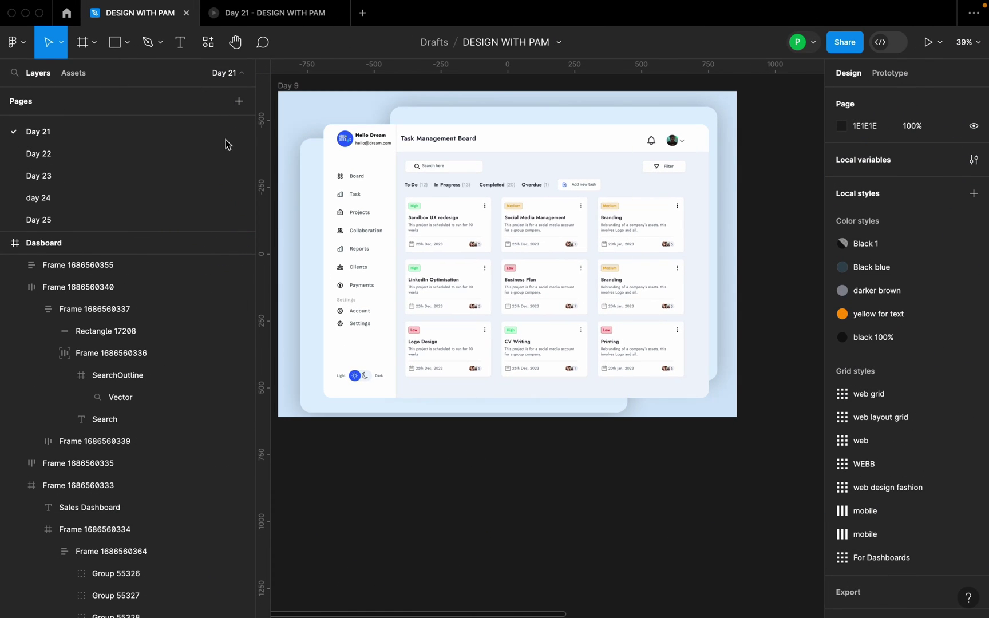
Create a 1440 × 1024 Desktop preset frame and move it below the Day 9 mockup
left_click(94, 42)
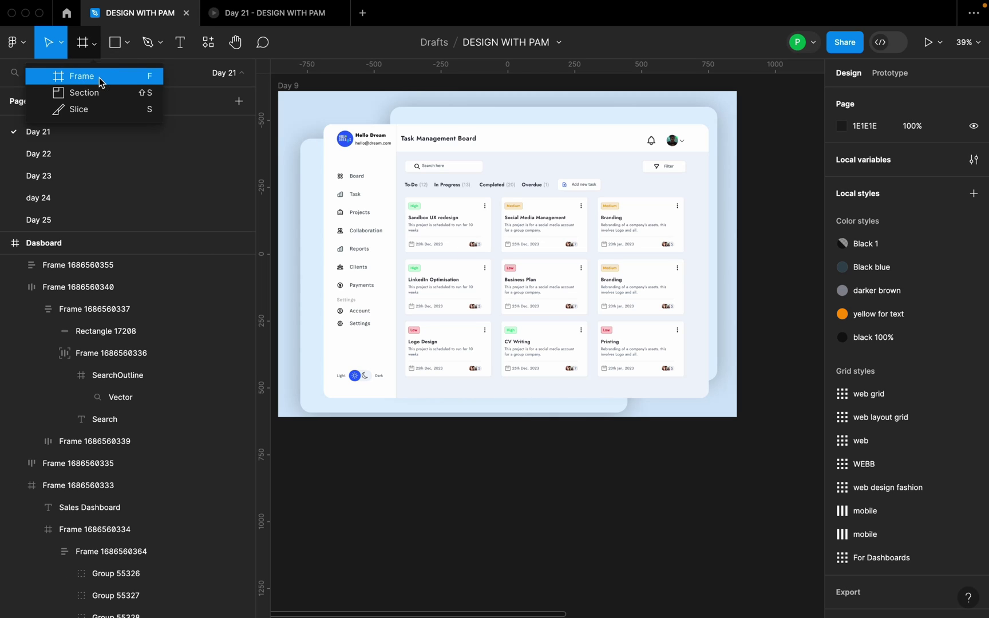
left_click(99, 77)
left_click(863, 257)
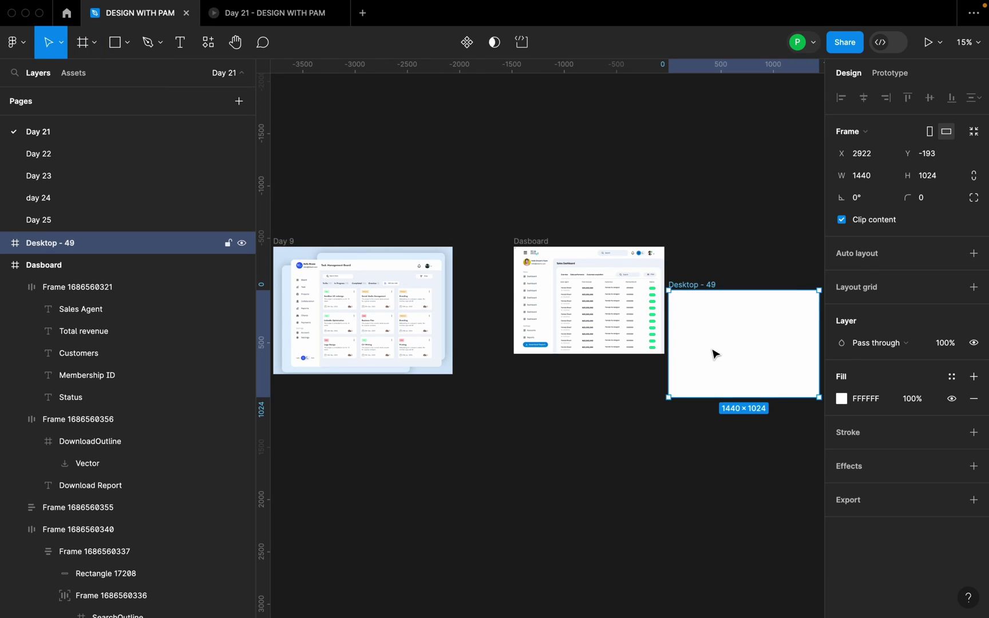
left_click_drag(713, 354, 354, 473)
left_click_drag(389, 228, 625, 164)
scroll(647, 367, "up", 4)
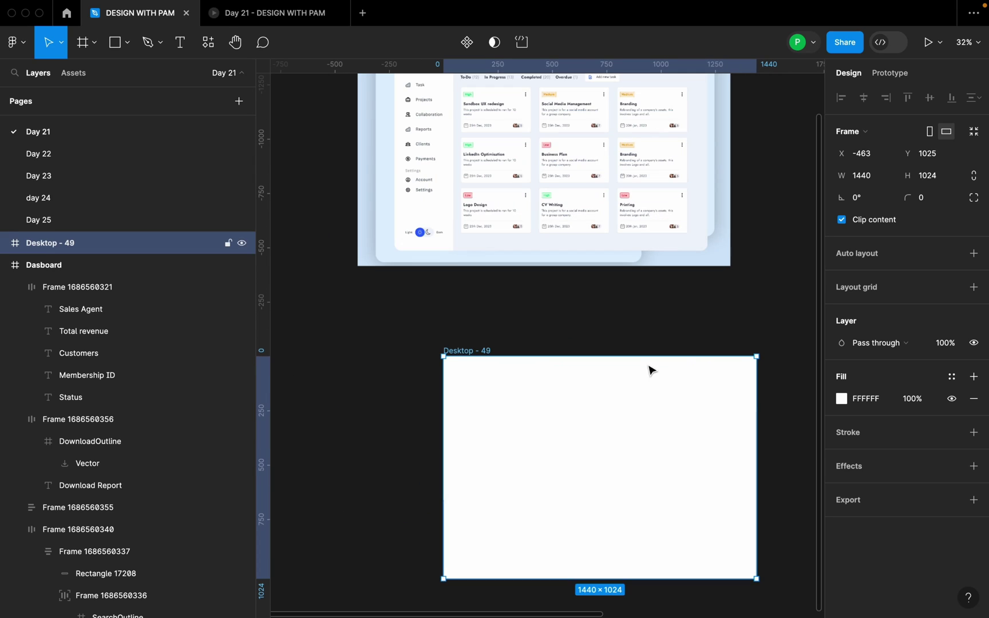
left_click_drag(651, 370, 587, 368)
scroll(588, 369, "up", 5)
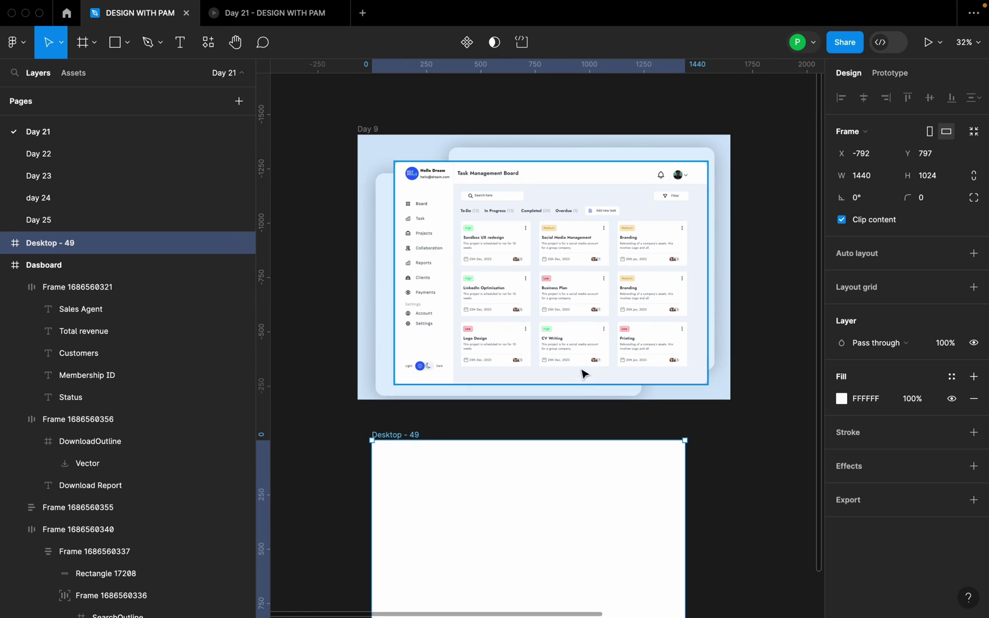
Take the Desktop - 46 task board out of the Day 9 mockup and place it directly beside the blank Desktop - 49 frame
scroll(583, 373, "down", 6)
left_click_drag(636, 260, 259, 305)
left_click_drag(487, 407, 632, 314)
left_click_drag(530, 309, 517, 413)
left_click_drag(548, 338, 435, 192)
left_click_drag(524, 419, 532, 326)
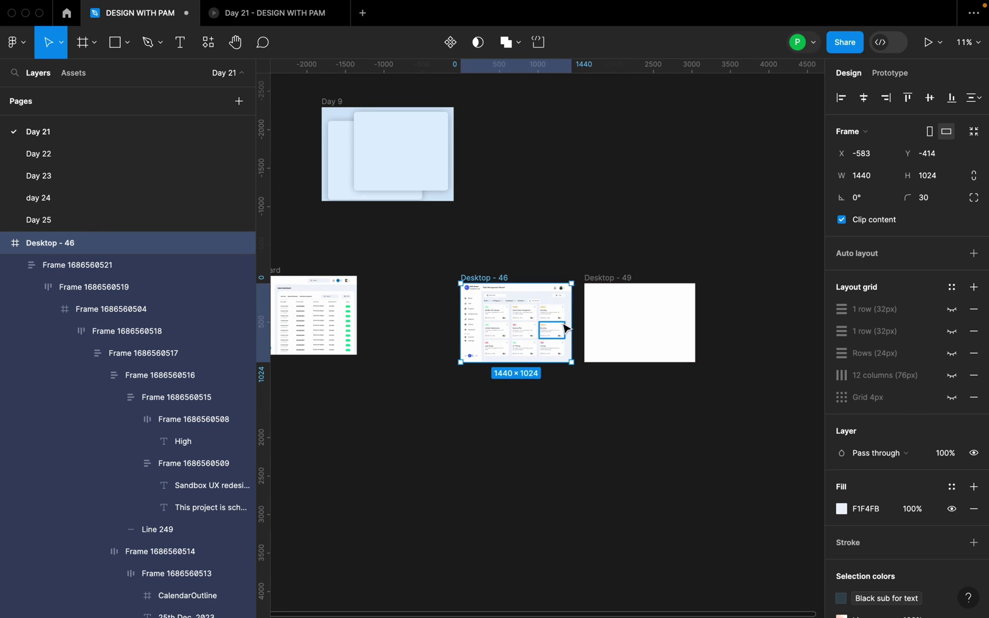
Draw a full-height sidebar frame along the left edge of Desktop - 49 and set its width to 272
scroll(564, 328, "up", 5)
scroll(671, 212, "right", 2)
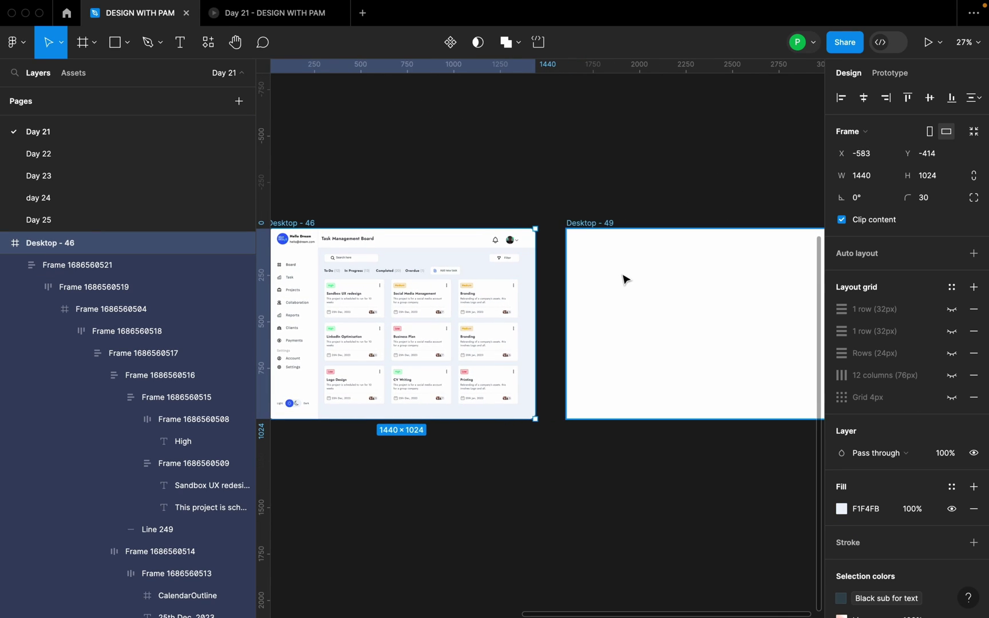
scroll(428, 180, "up", 2)
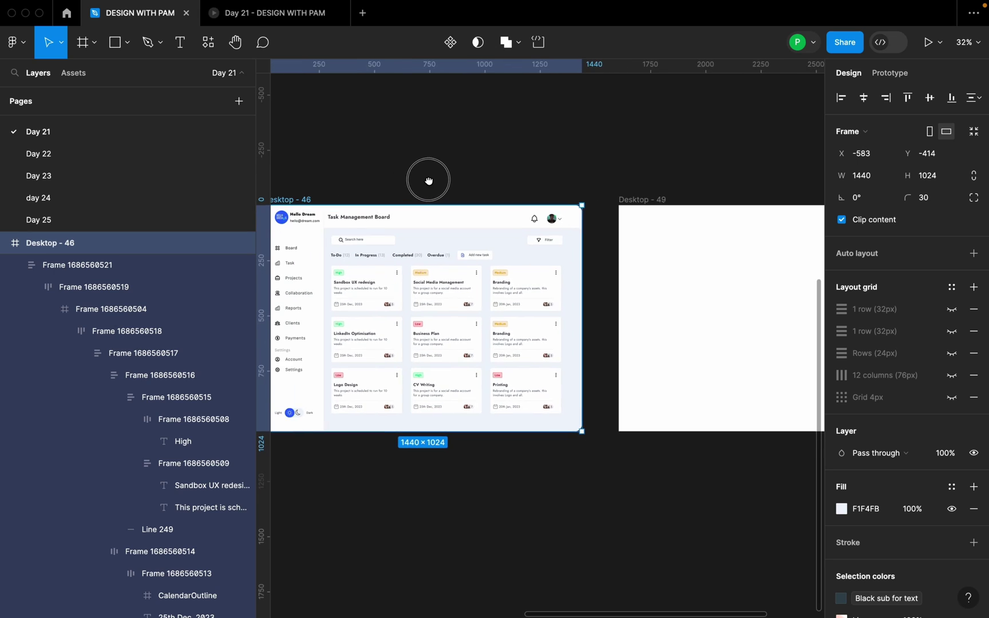
scroll(428, 183, "down", 1)
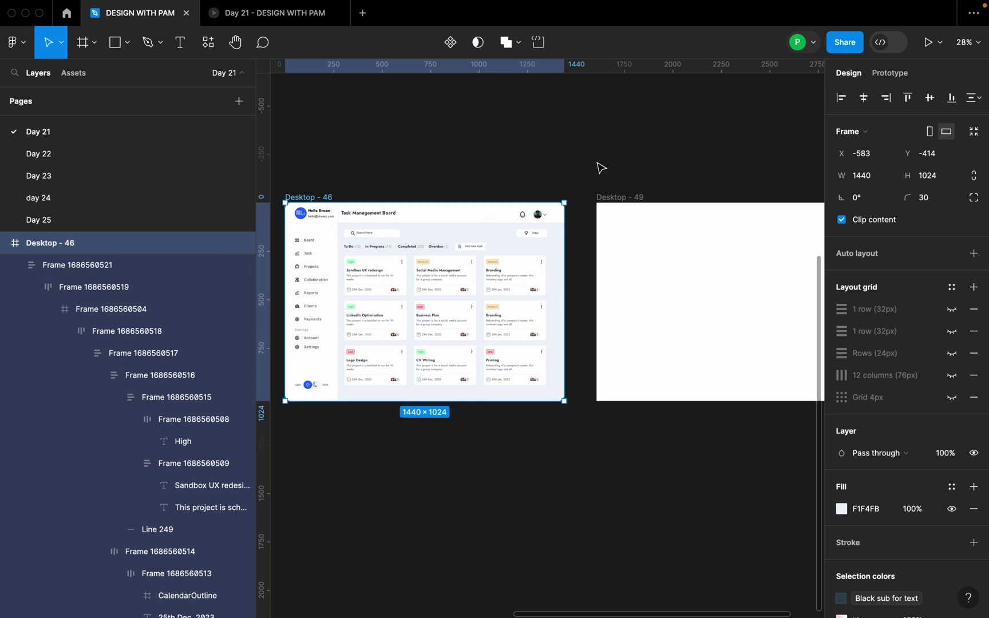
left_click(93, 42)
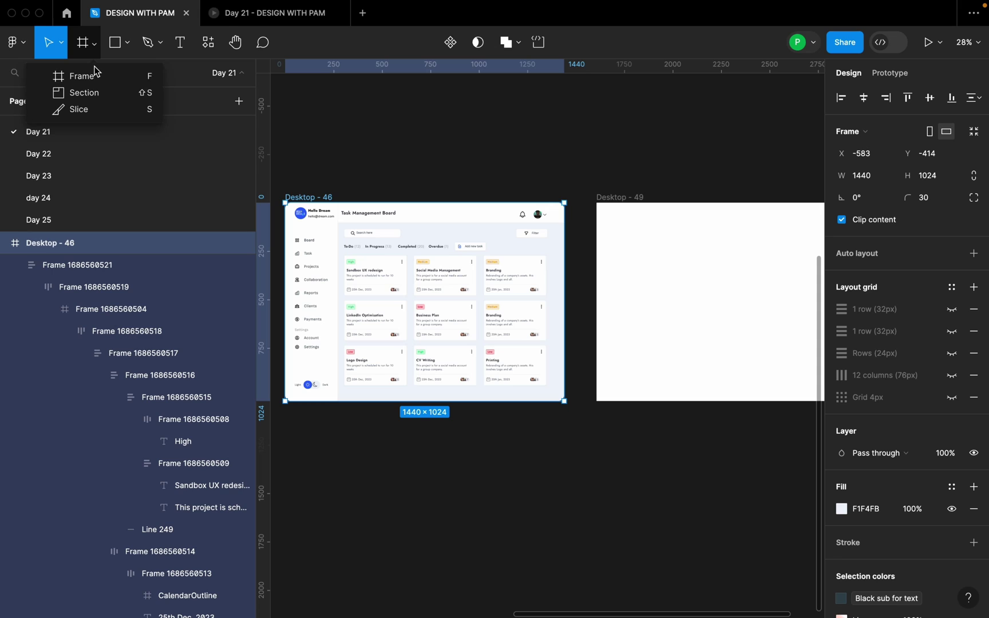
left_click(95, 76)
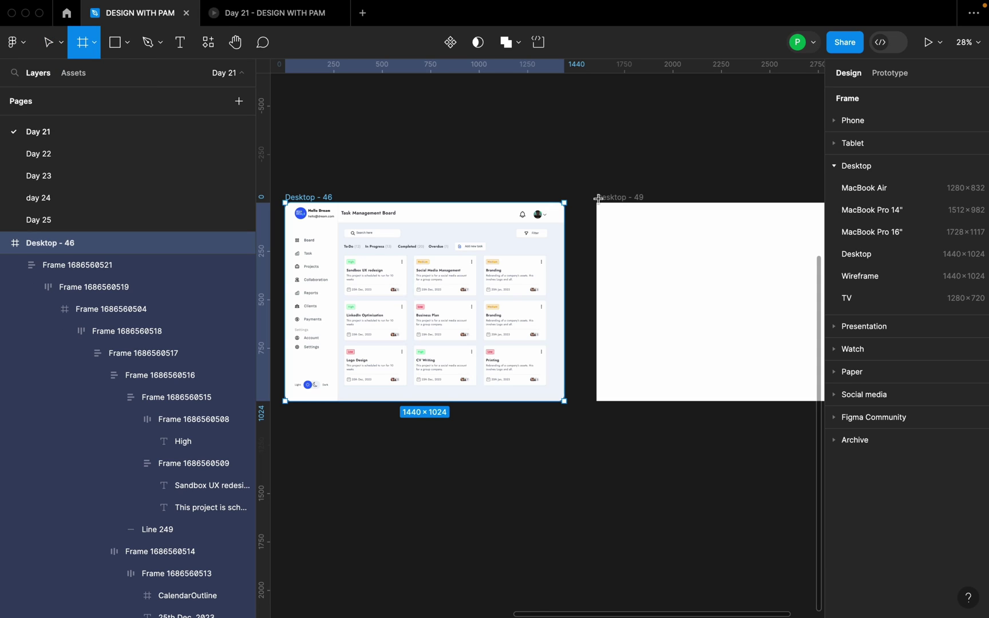
left_click_drag(598, 198, 674, 402)
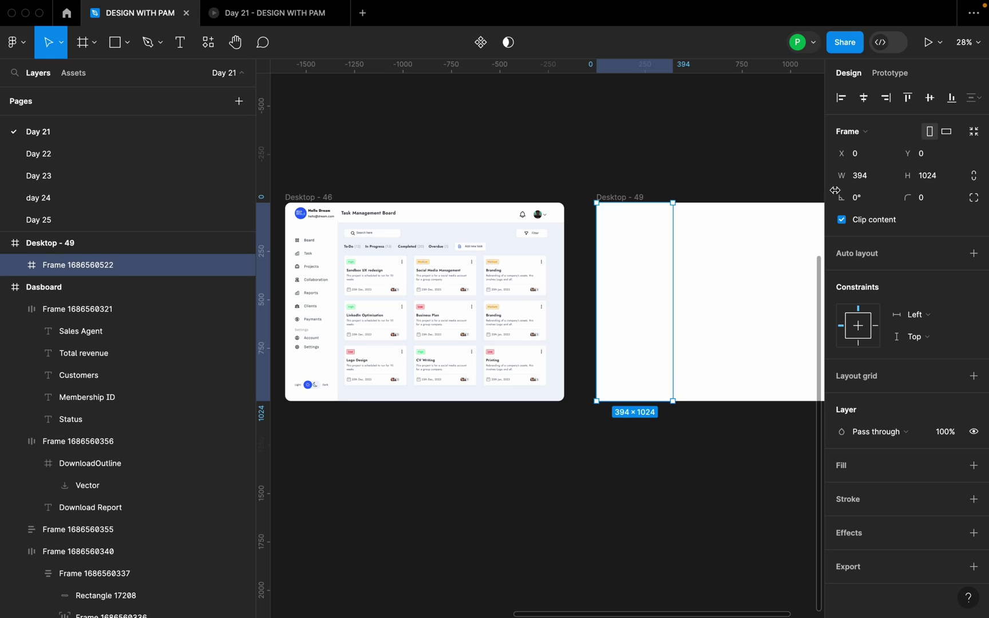
left_click(871, 178)
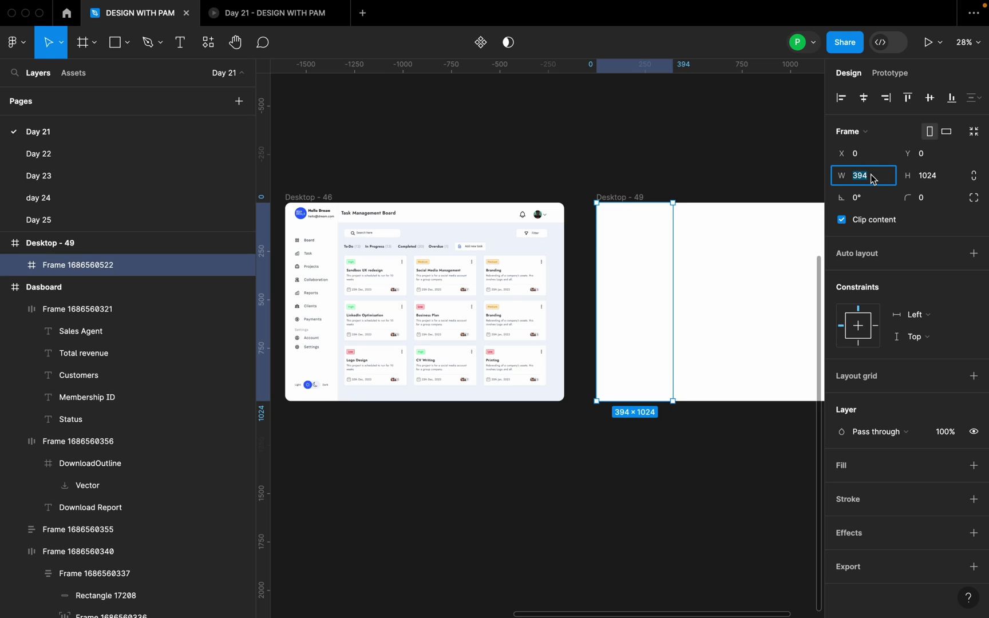
type("272")
key("Return")
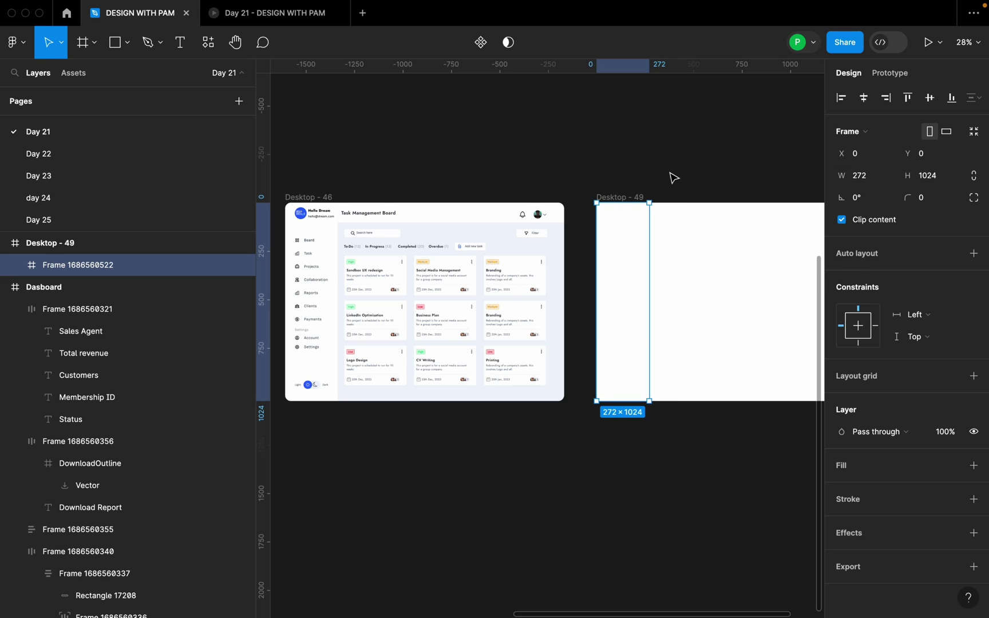
Fill the Desktop - 49 frame with the light blue F1F4FB sampled from the Desktop - 46 background
left_click(630, 195)
left_click(627, 234)
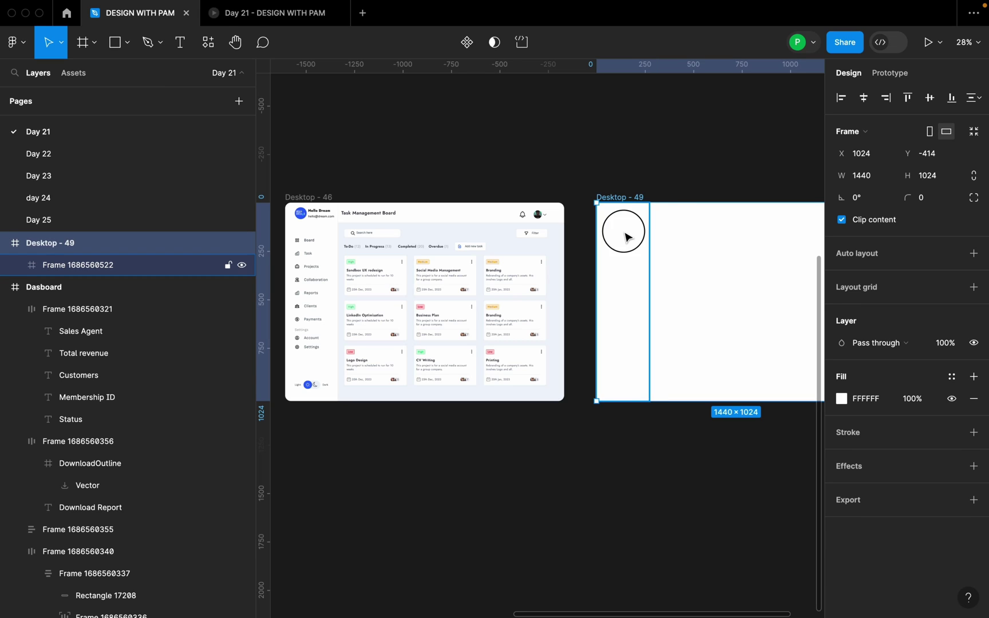
left_click(639, 198)
left_click(841, 399)
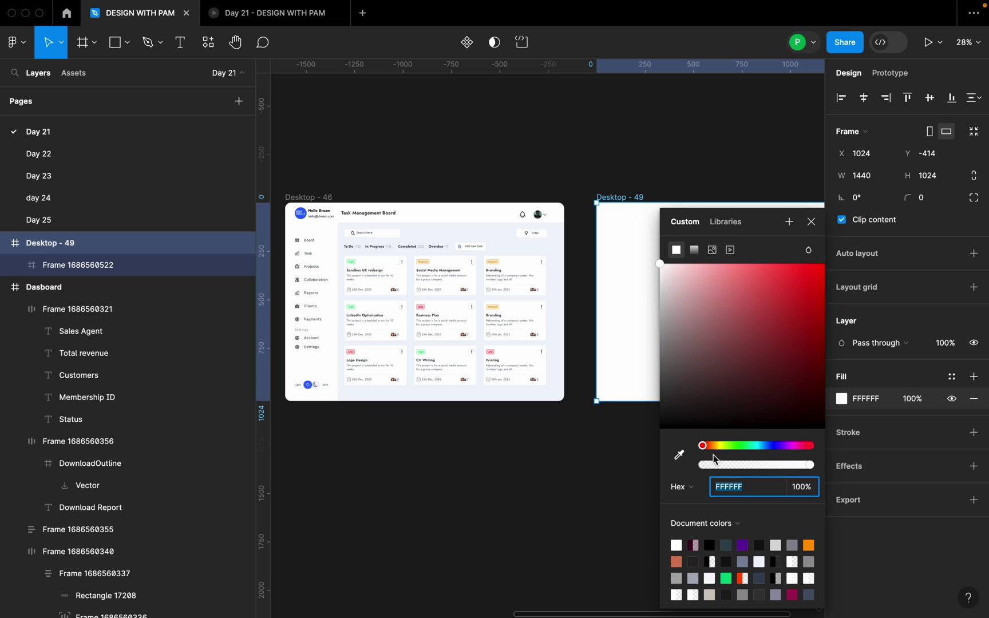
left_click(842, 399)
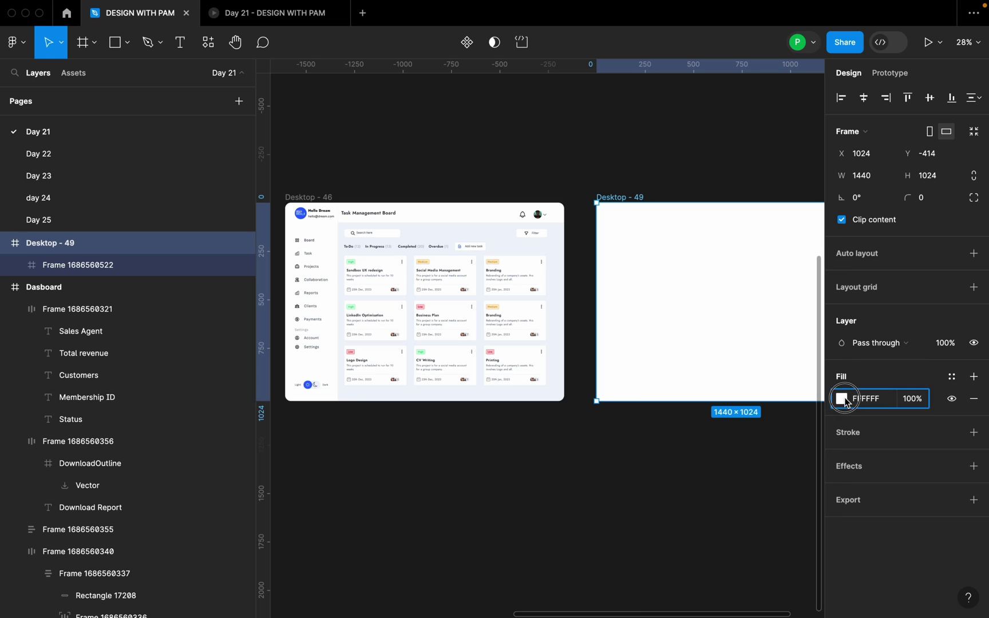
left_click(845, 401)
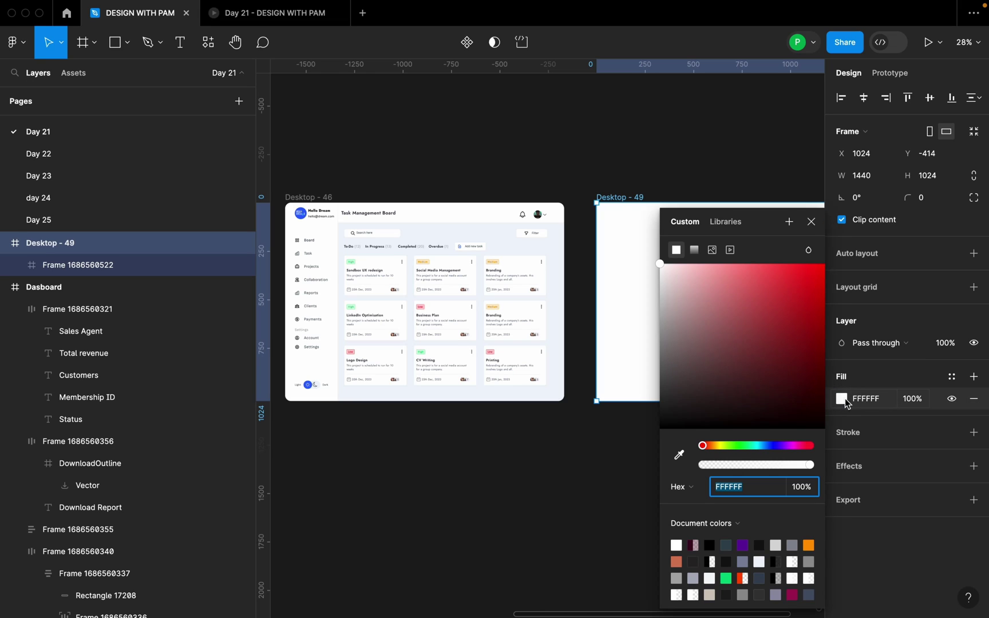
left_click(680, 455)
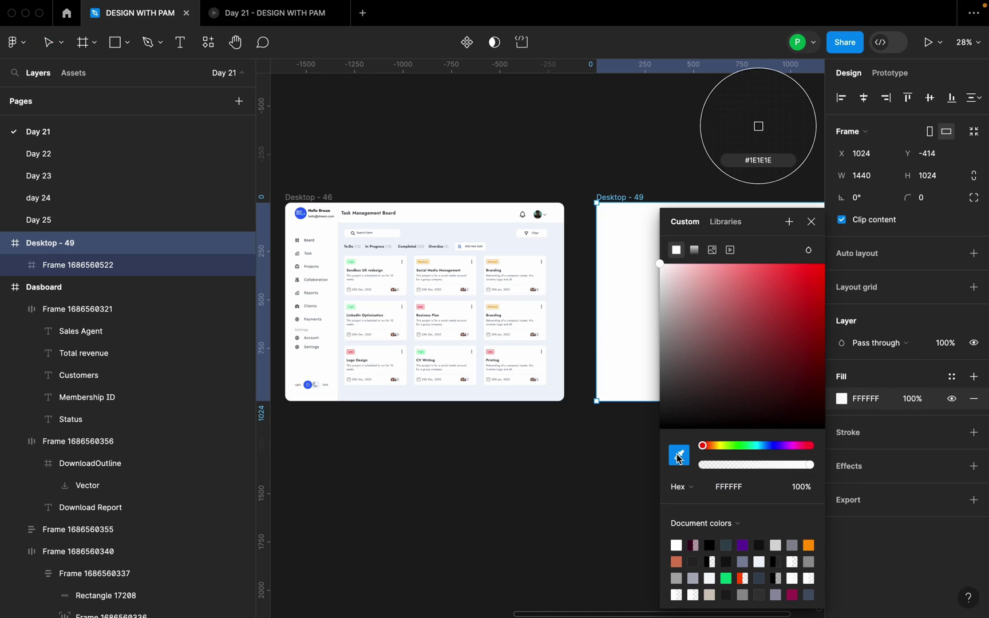
left_click(559, 281)
left_click(790, 222)
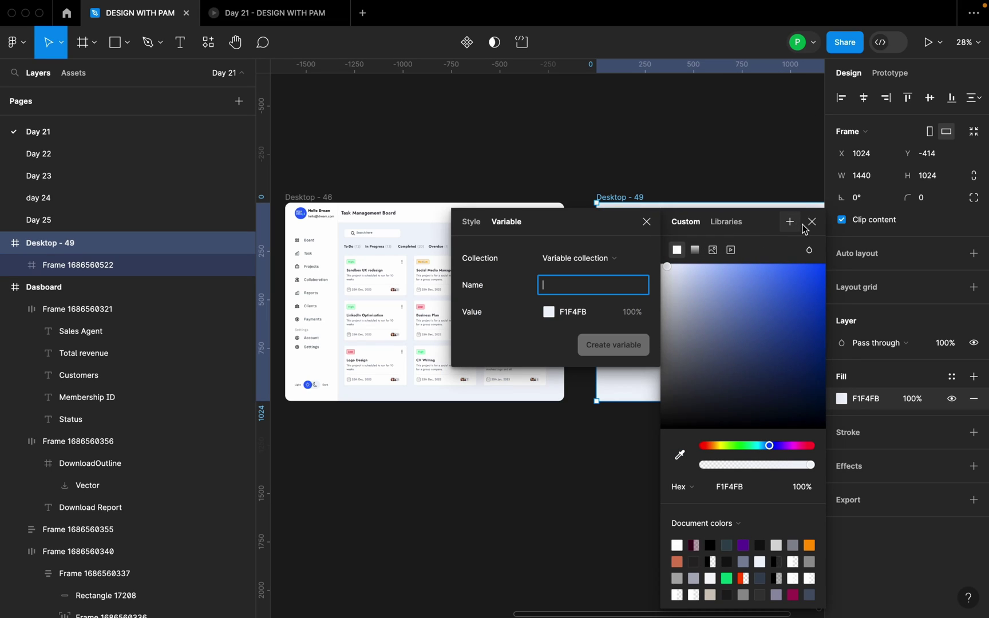
left_click(813, 222)
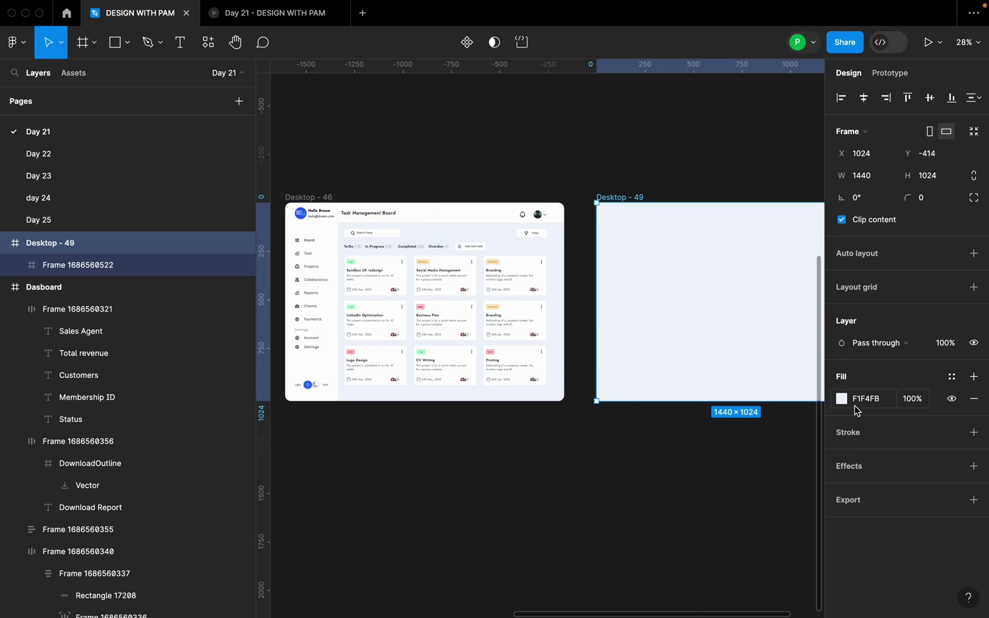
Give the sidebar frame in Desktop - 49 a solid white FFFFFF fill
left_click(633, 319)
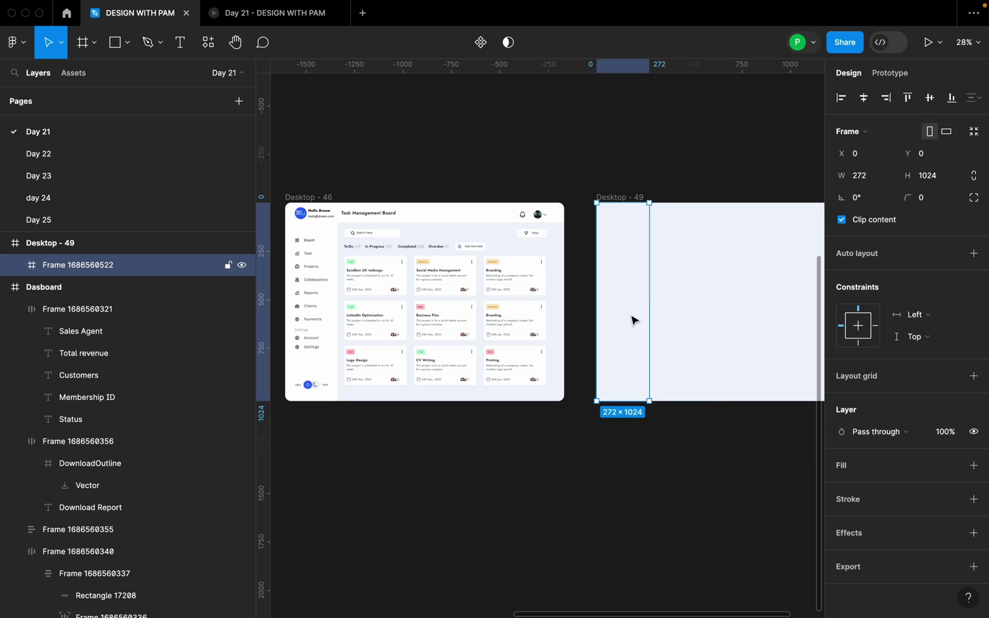
scroll(404, 179, "up", 5)
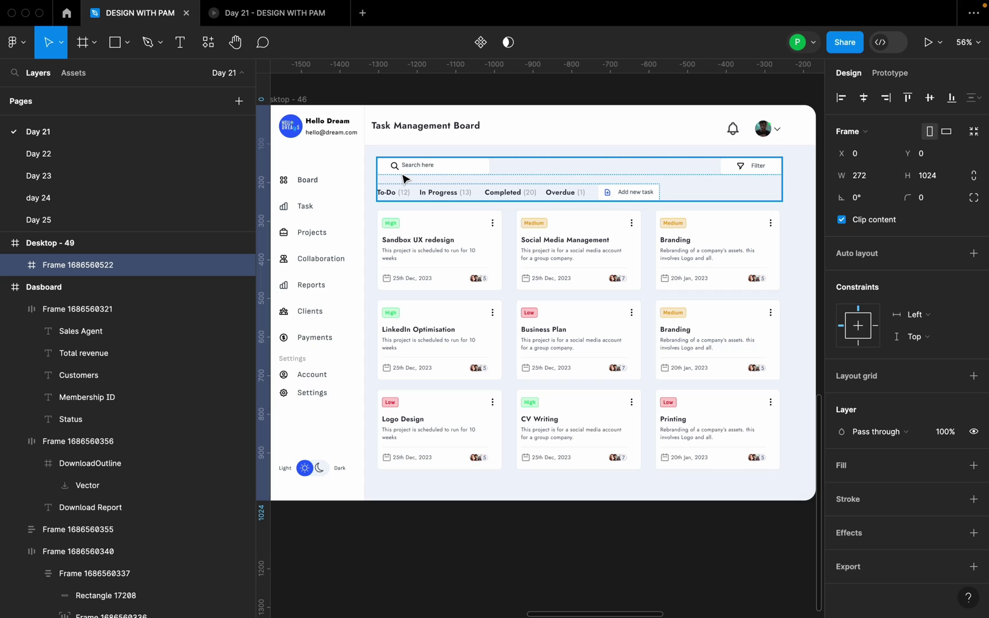
scroll(419, 239, "down", 5)
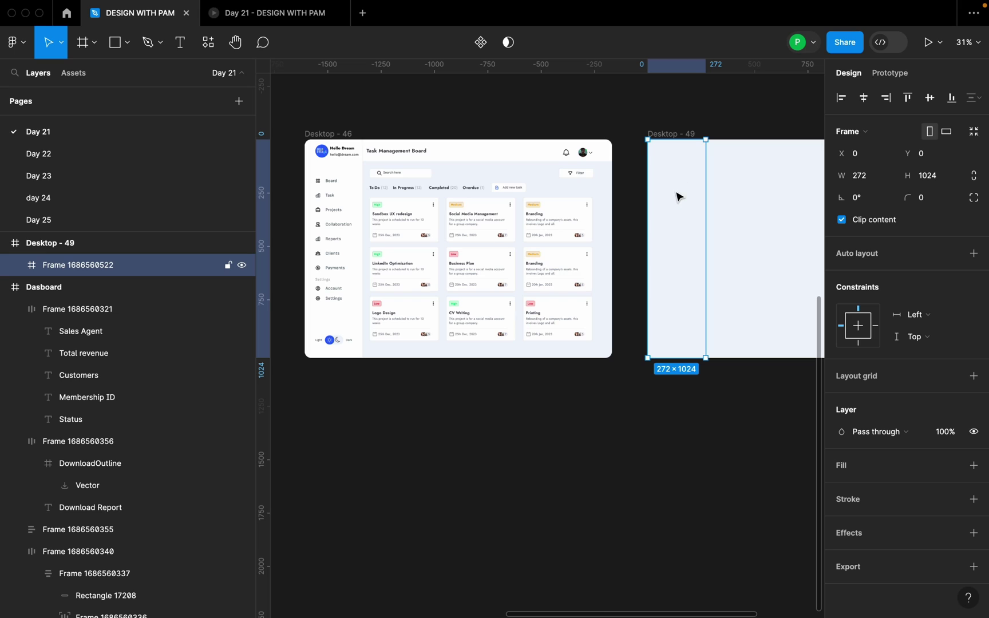
left_click_drag(744, 210, 640, 227)
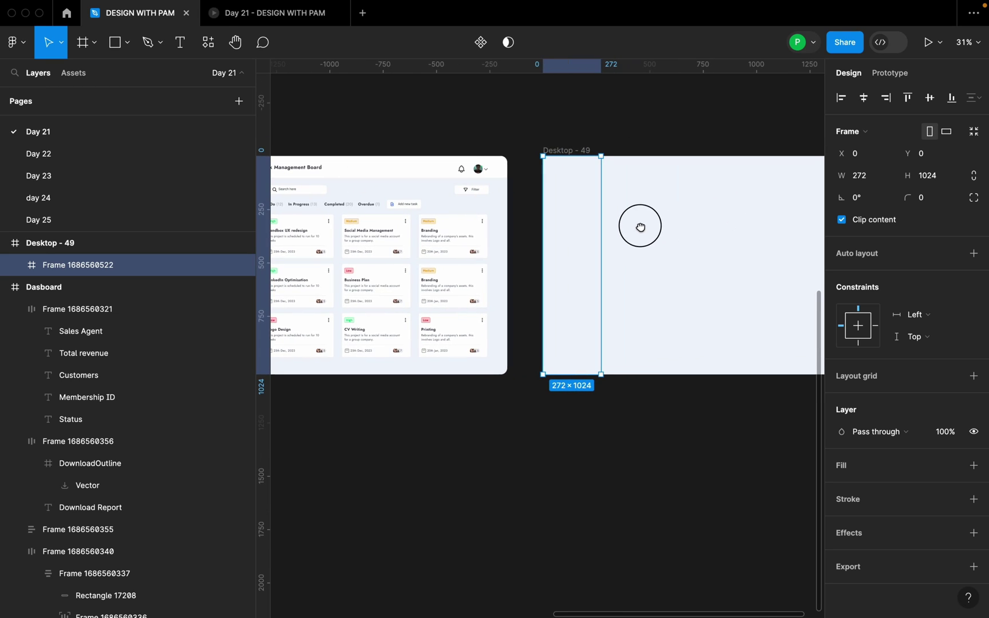
left_click(976, 466)
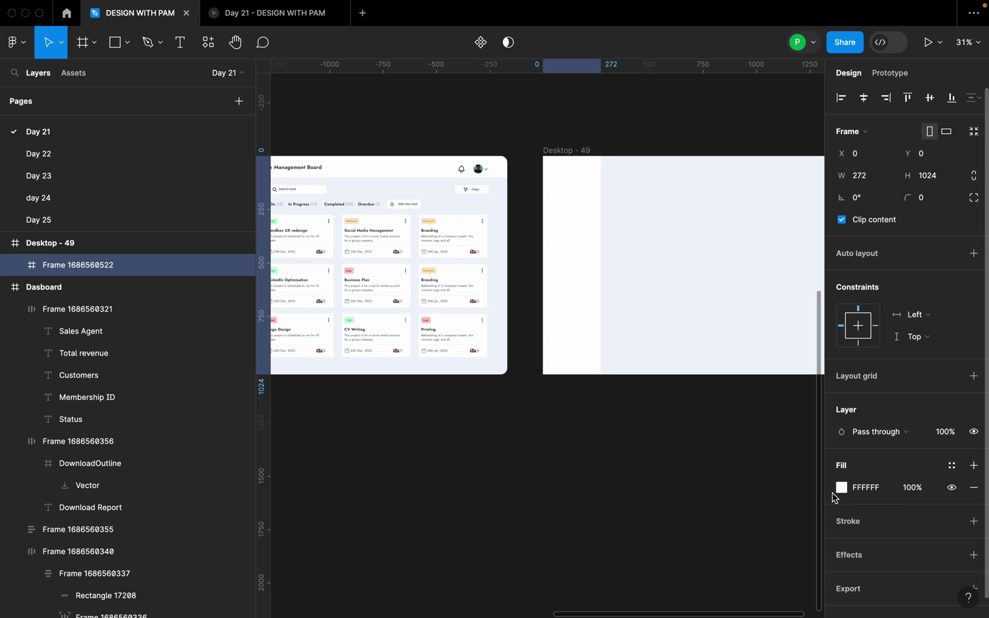
left_click(714, 471)
Using the Desktop - 46 header as reference, draw a header frame about 1164 × 147 across the top of Desktop - 49, beside the sidebar
scroll(698, 356, "down", 3)
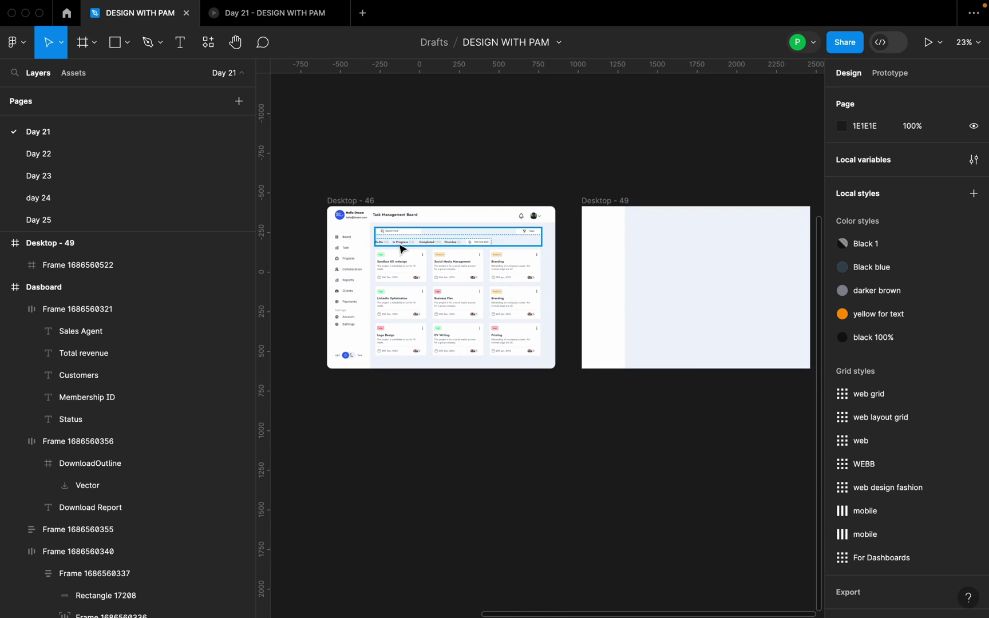
left_click(432, 216)
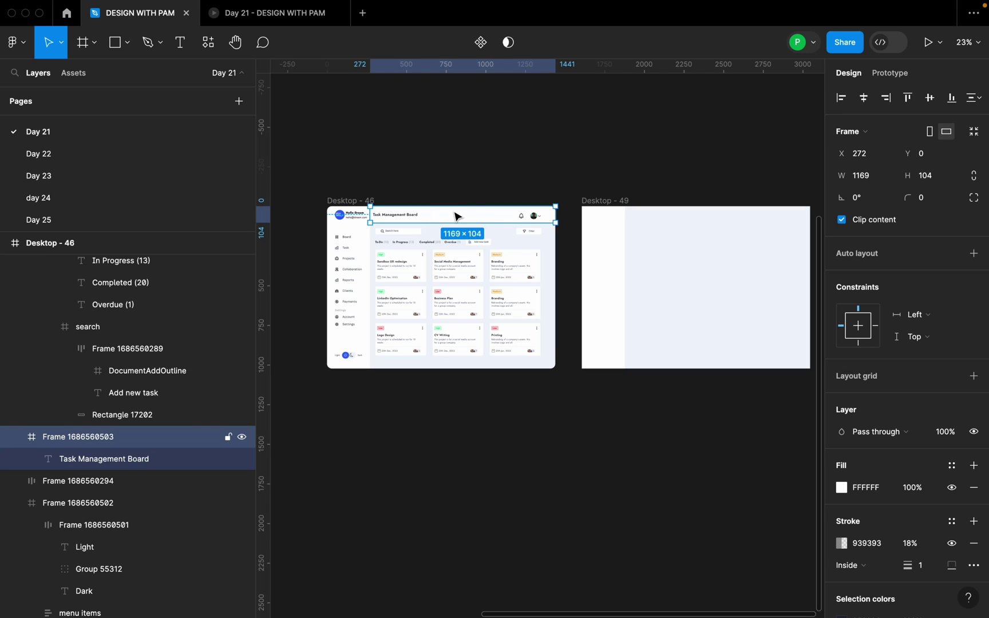
scroll(452, 221, "up", 5)
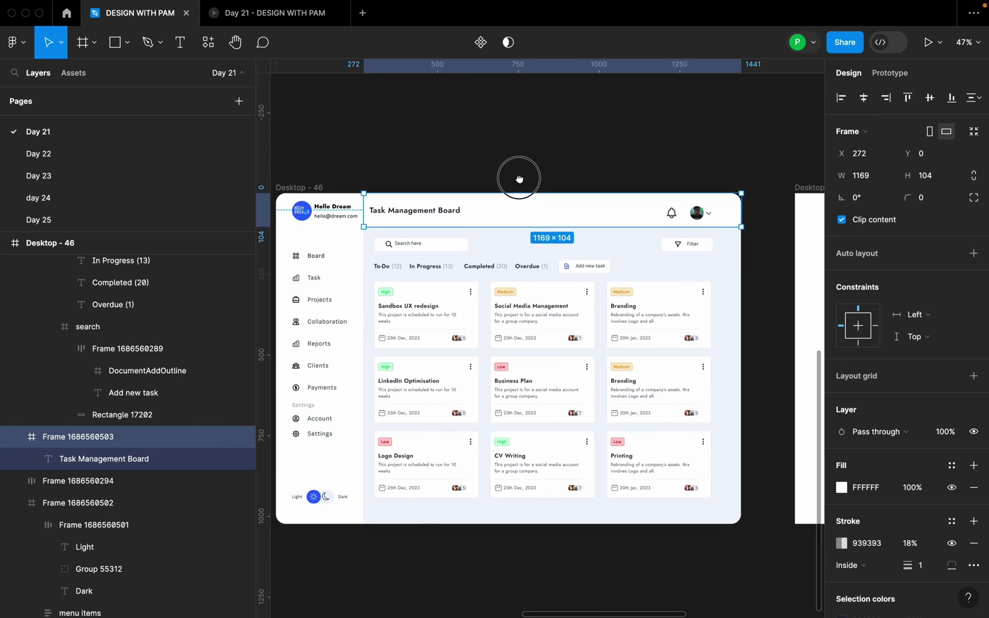
left_click(94, 43)
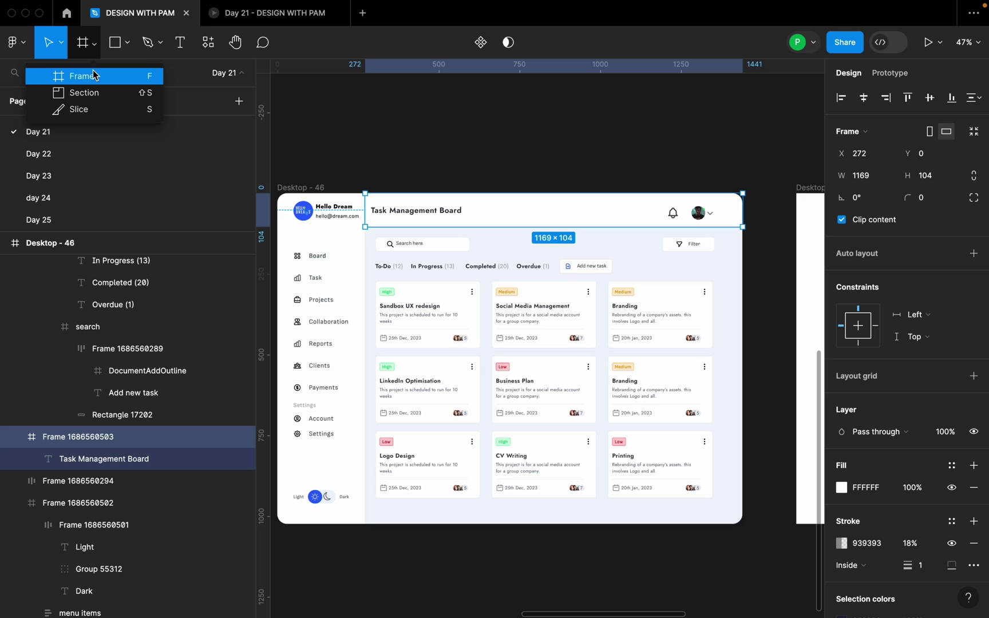
left_click(93, 75)
scroll(307, 149, "down", 3)
scroll(584, 170, "up", 2)
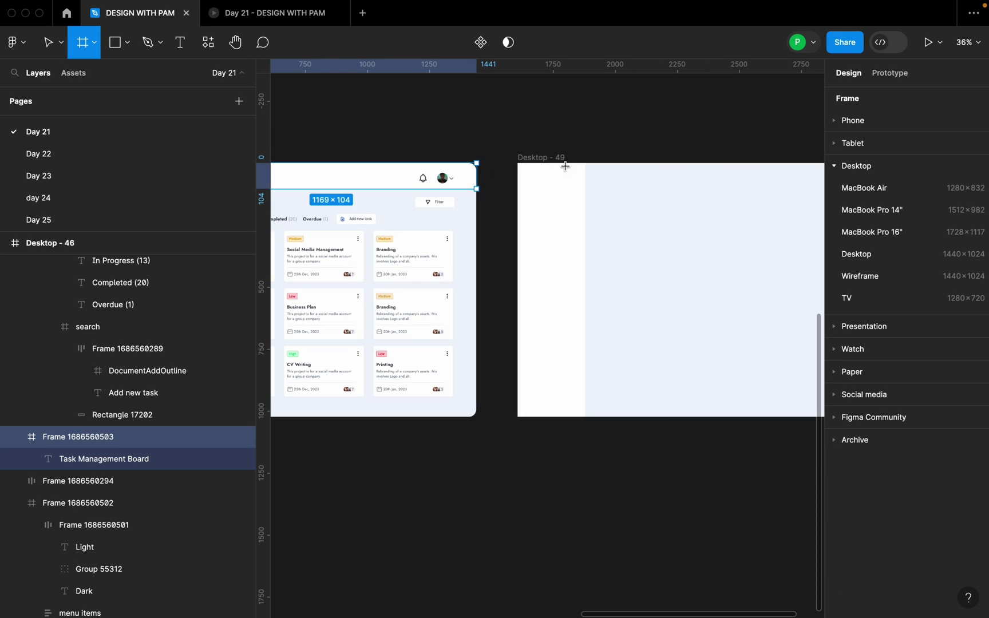
left_click_drag(586, 166, 731, 201)
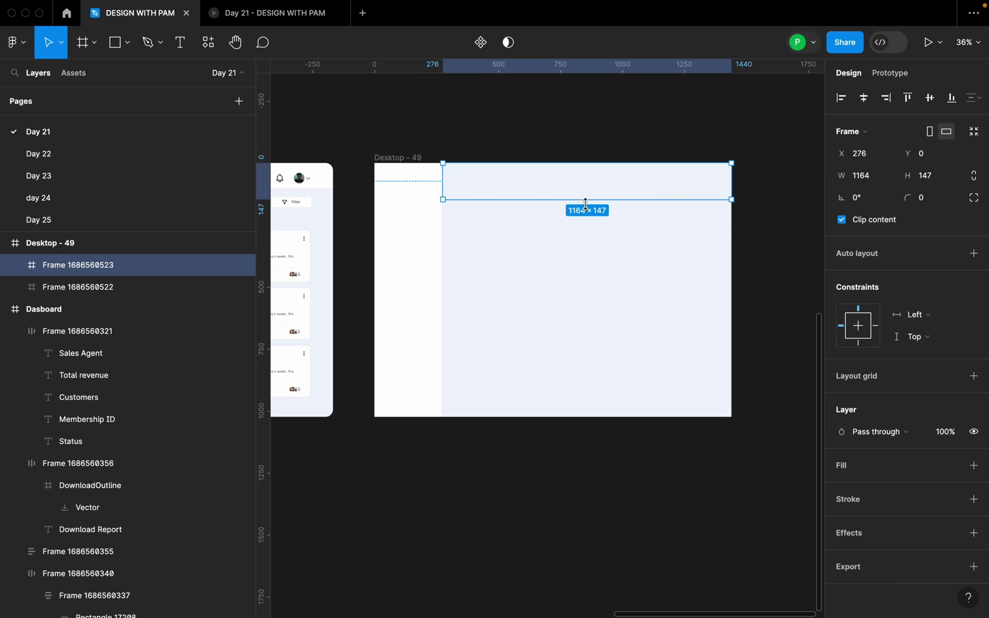
Set the header frame in Desktop - 49 to 1169 wide and 104 high
left_click(878, 175)
type("11")
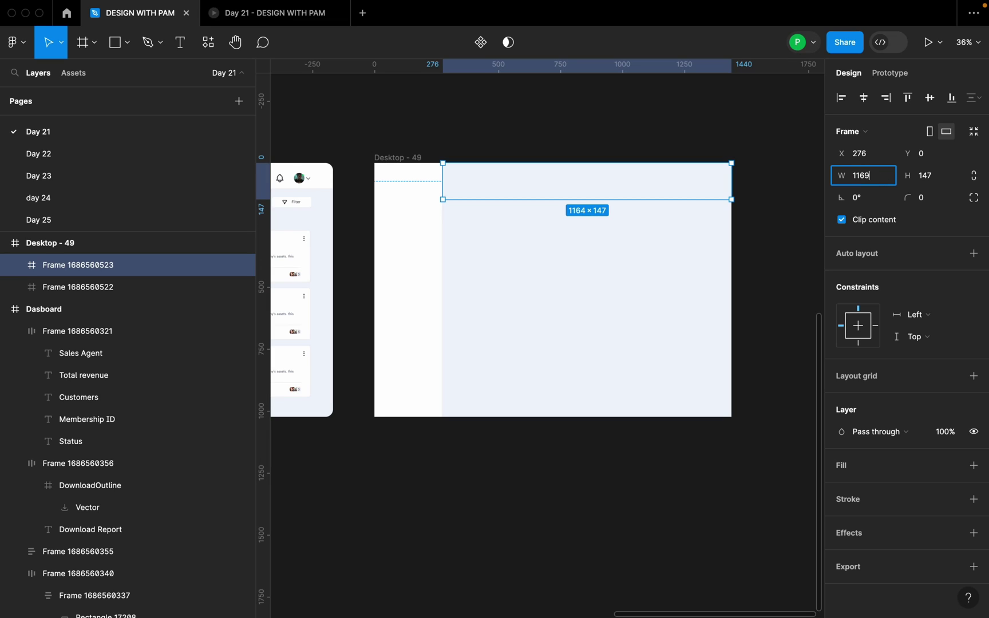
type("69")
left_click(703, 265)
left_click(698, 191)
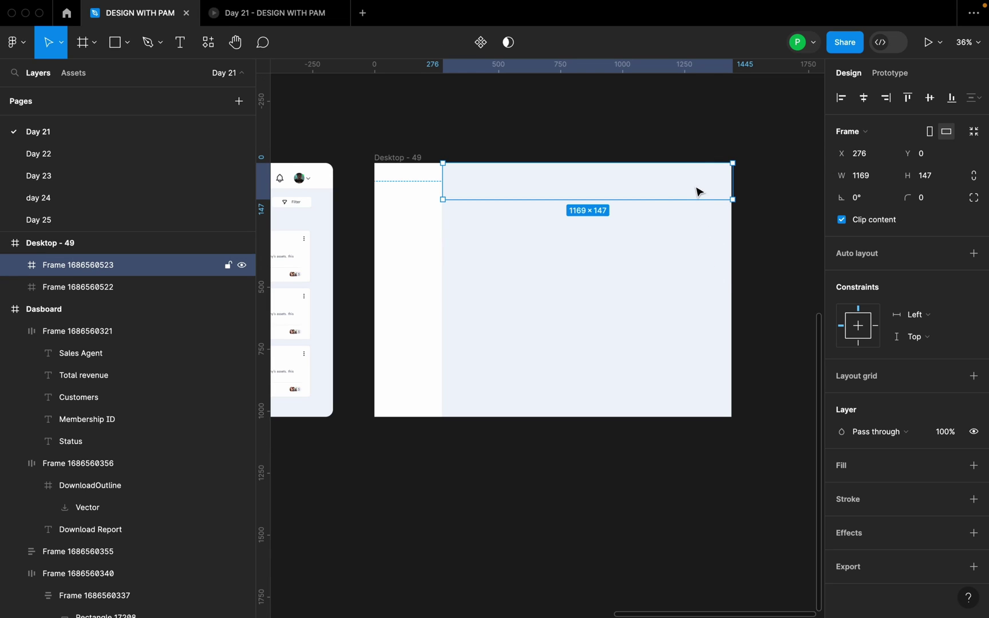
left_click(942, 181)
type("10")
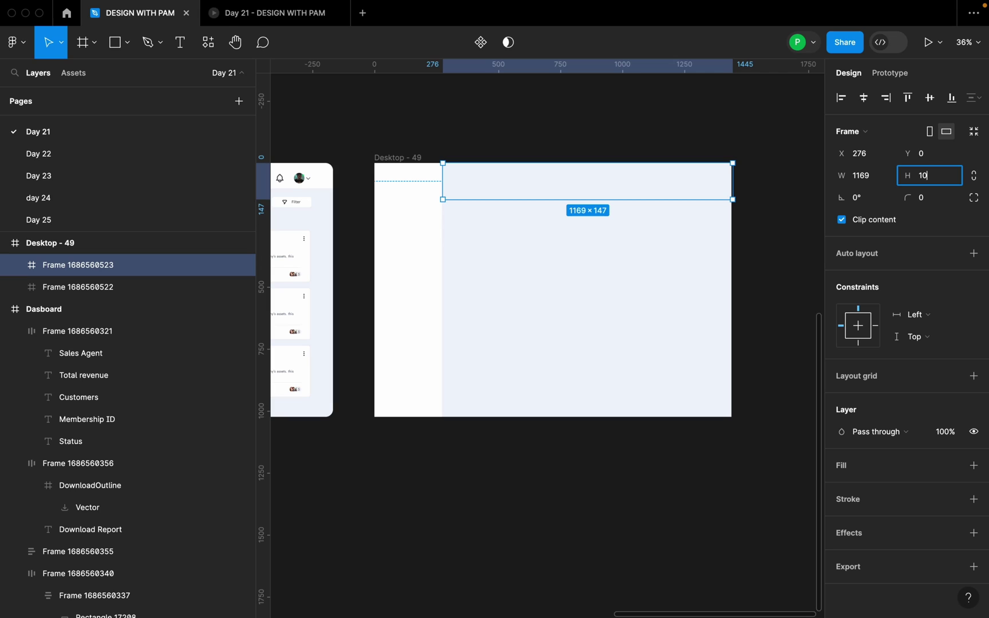
key("Return")
Shift the header frame to X 271 and align it with the top of Desktop - 49 at Y 0
scroll(633, 203, "up", 3)
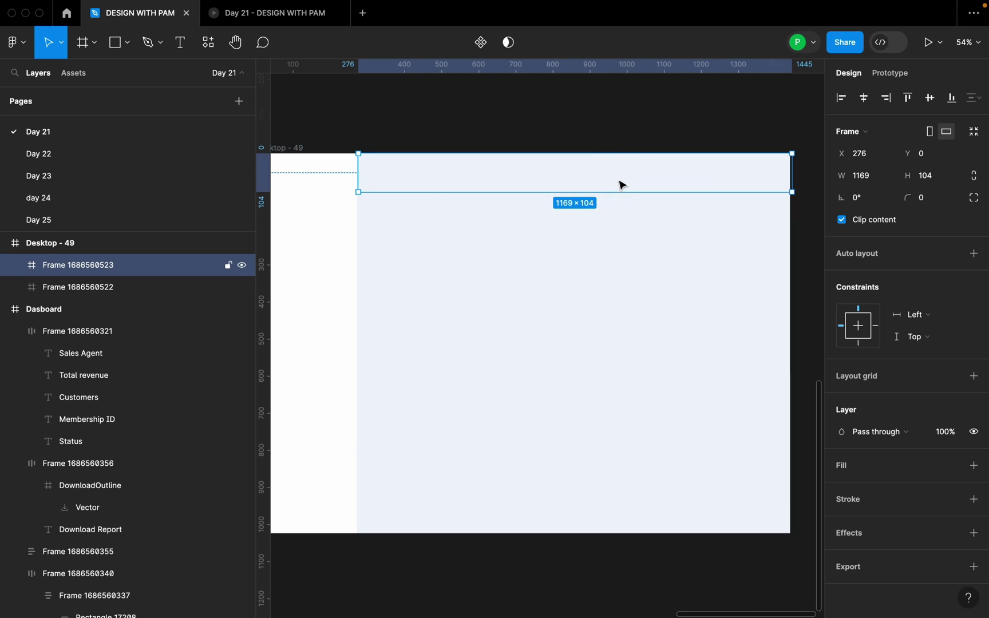
left_click_drag(620, 186, 631, 176)
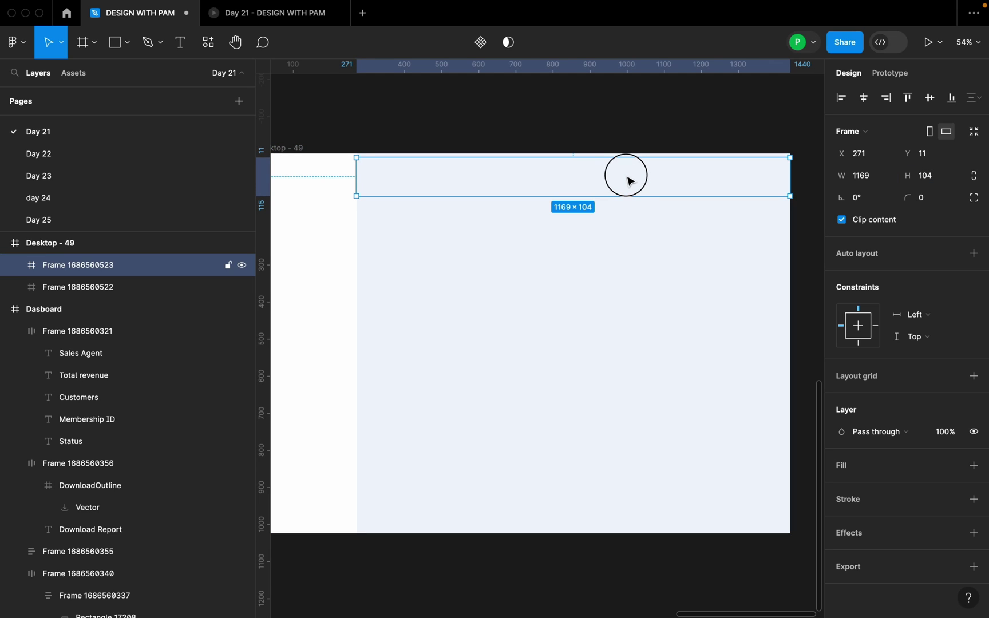
left_click(910, 99)
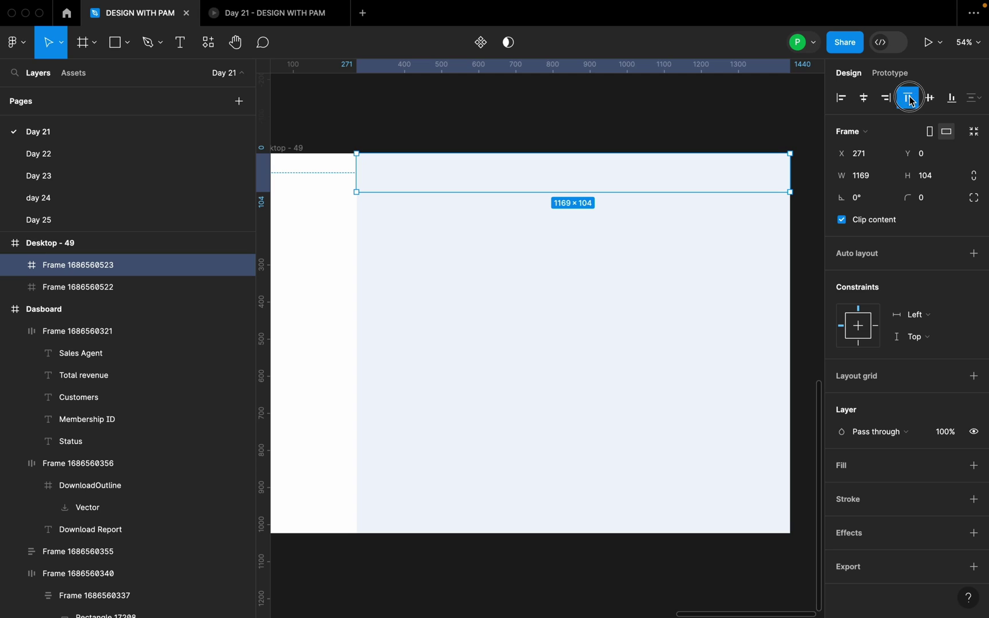
Give the header frame in Desktop - 49 a solid white FFFFFF fill
left_click(972, 467)
key("Escape")
scroll(702, 327, "down", 5)
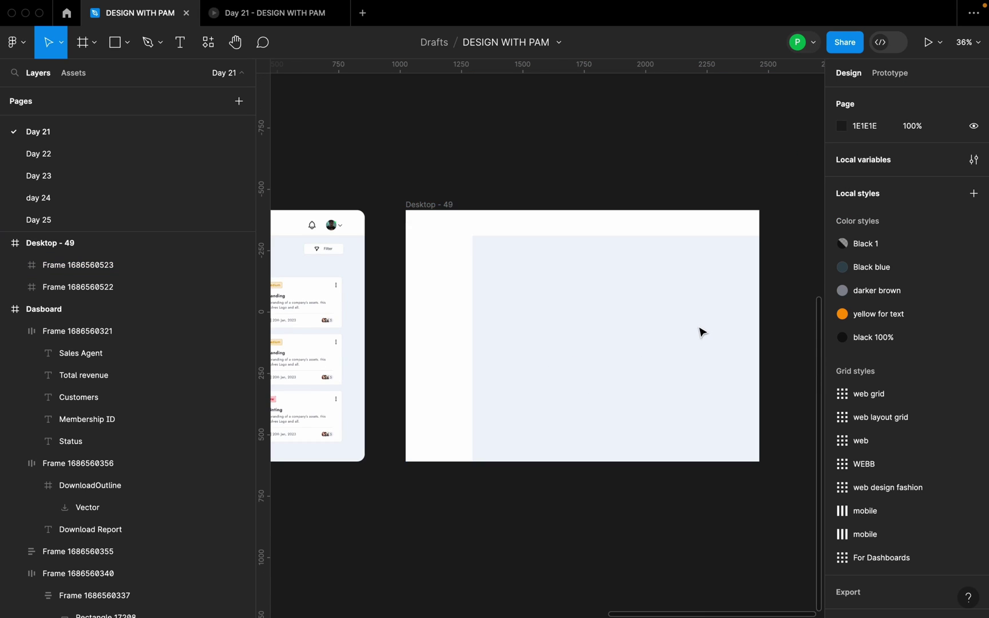
Using the Desktop - 46 title as reference, add "Task Management Board" in Jost SemiBold 24 and place it in the Desktop - 49 header at X 37, Y 35
left_click_drag(572, 334, 612, 315)
scroll(611, 314, "up", 2)
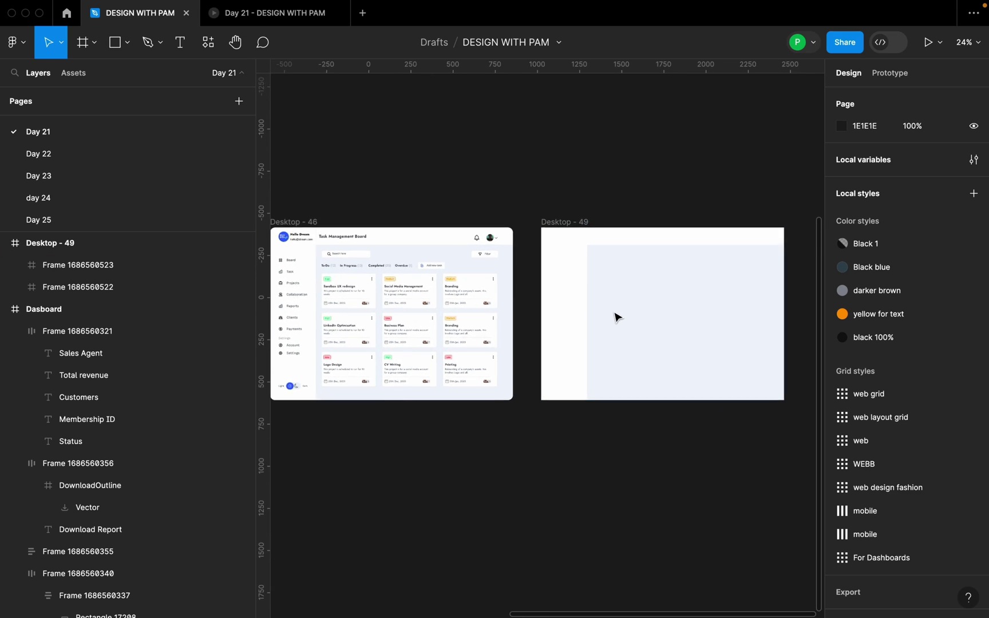
double_click(369, 227)
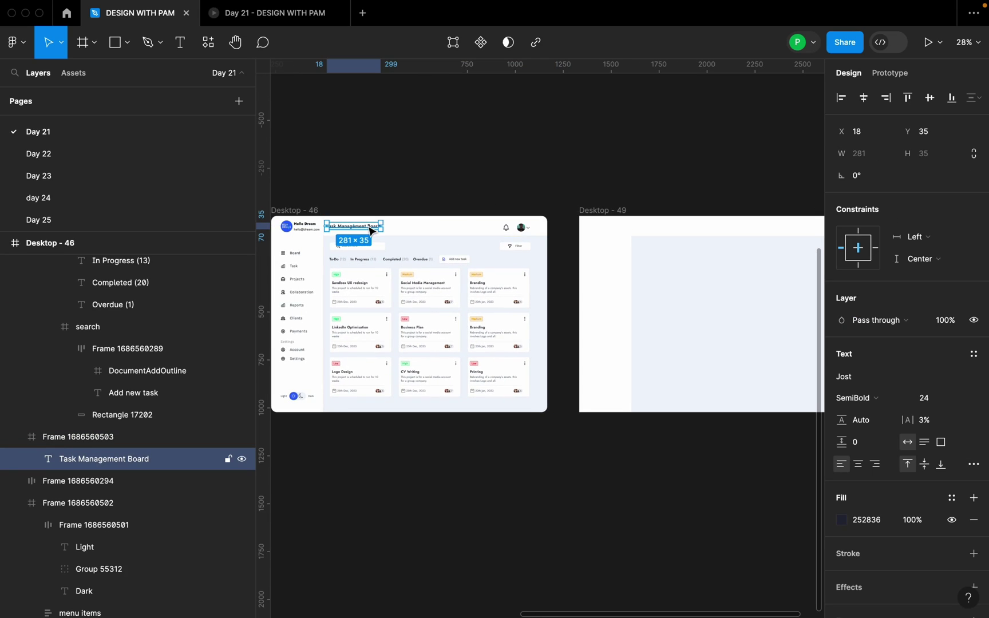
scroll(372, 231, "up", 5)
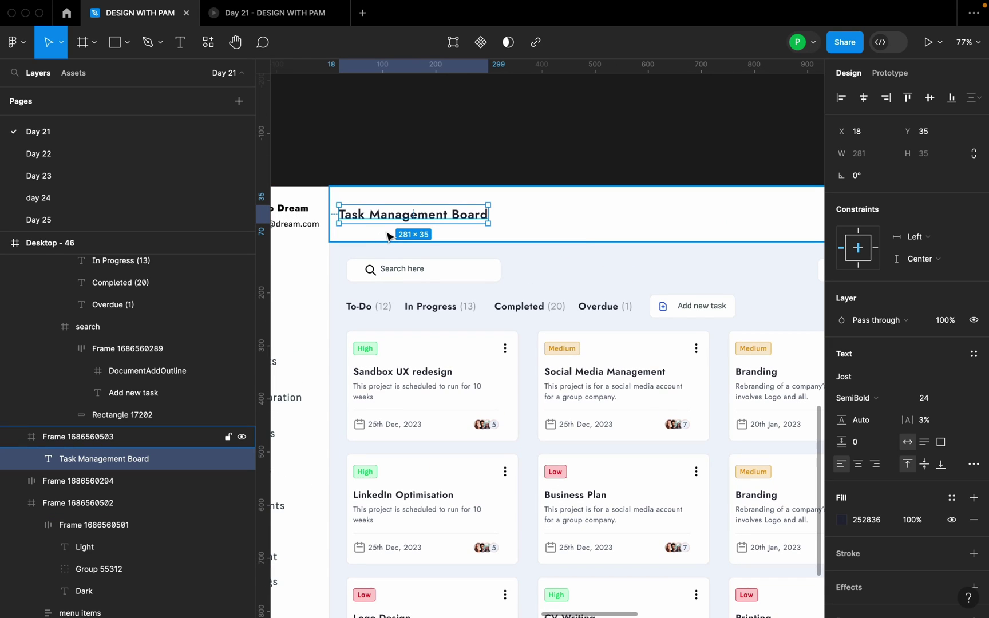
scroll(388, 237, "down", 5)
scroll(637, 271, "up", 3)
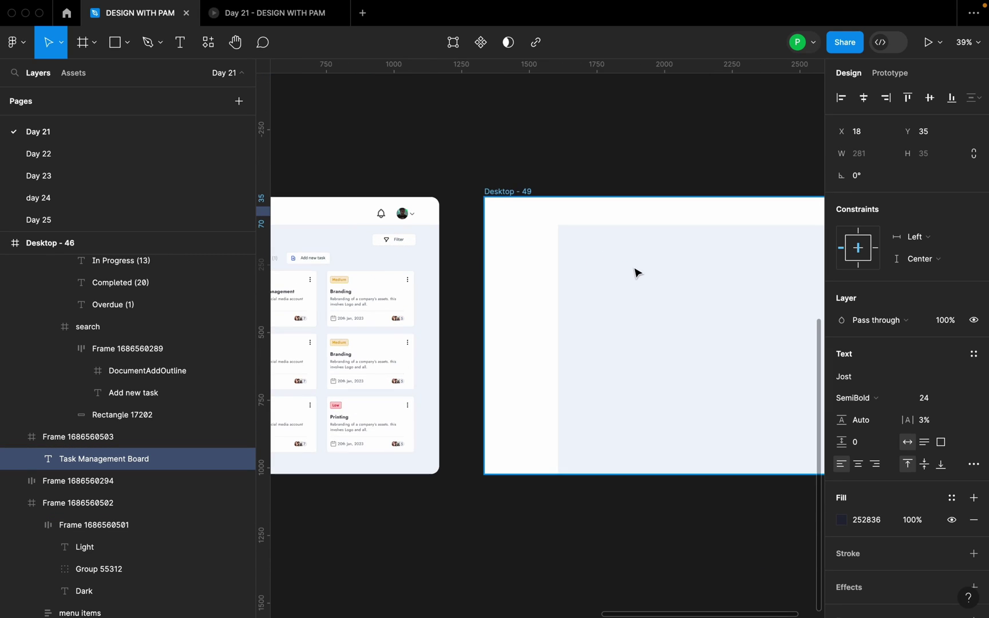
left_click(624, 310)
key("t")
left_click(574, 286)
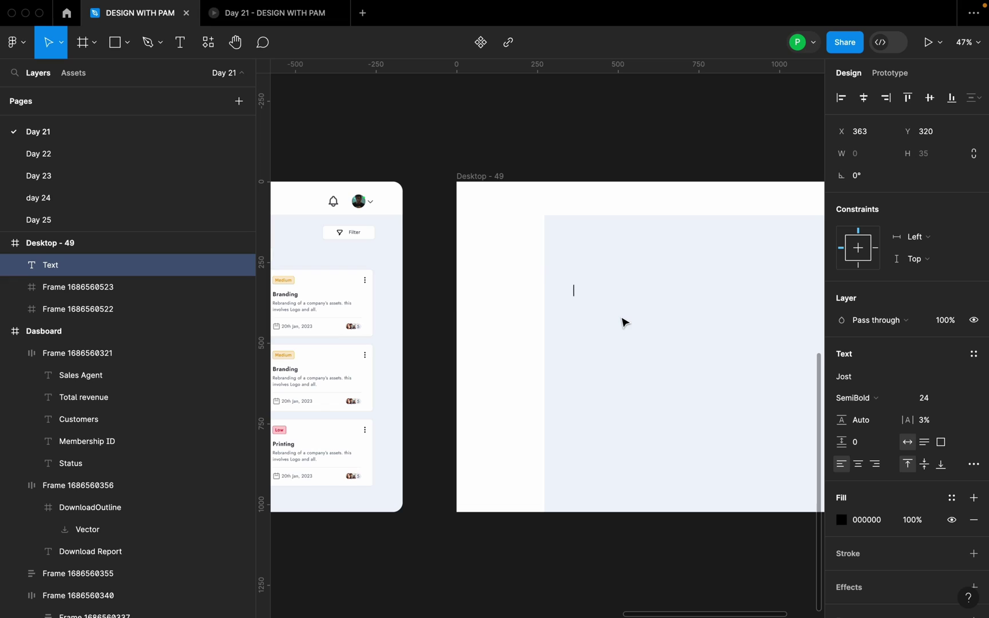
type("Task Mana")
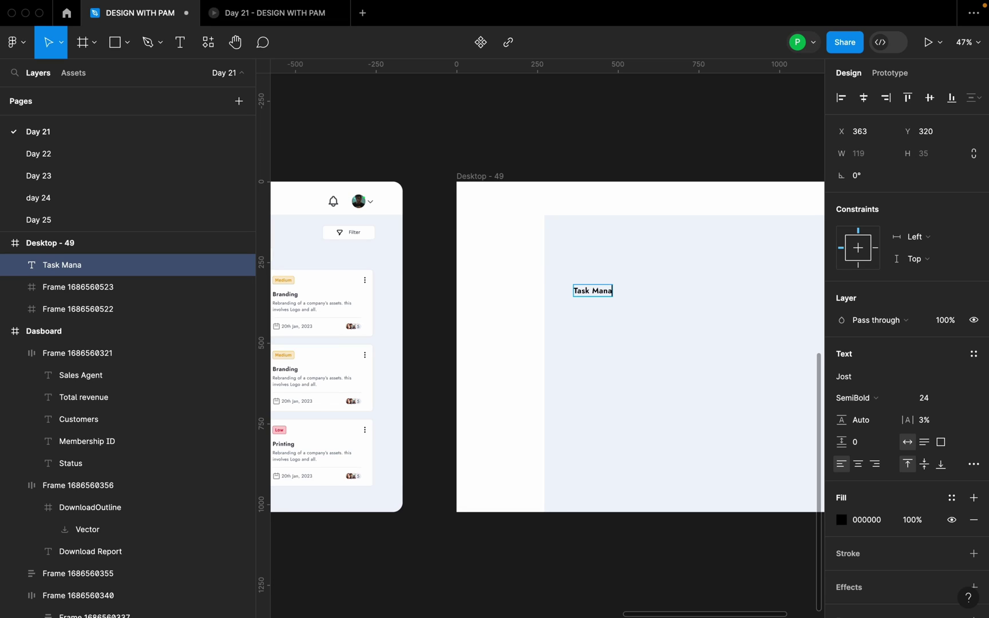
type("gement Boa")
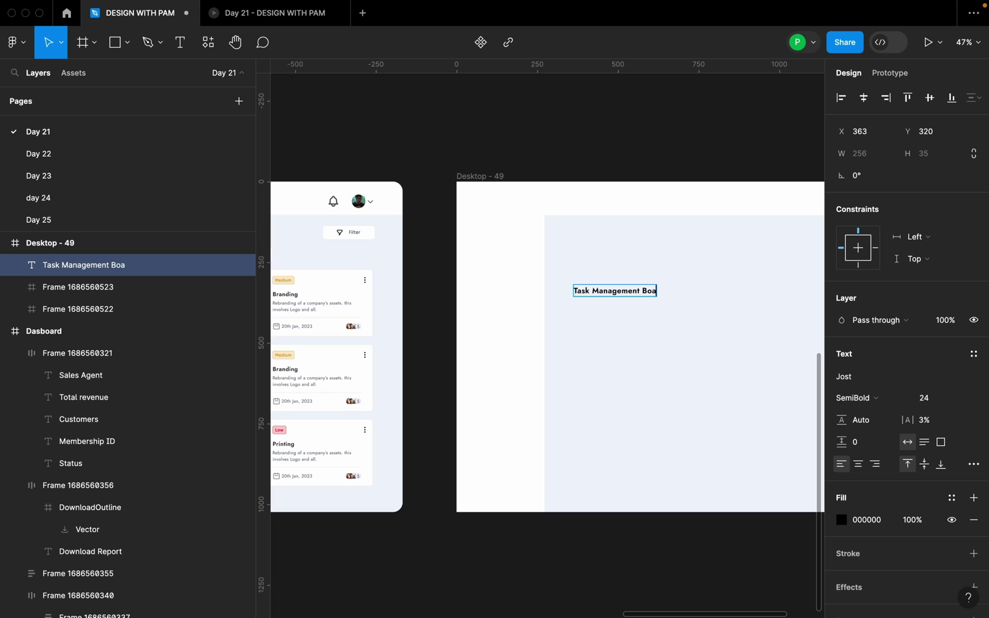
type("rd")
left_click(662, 381)
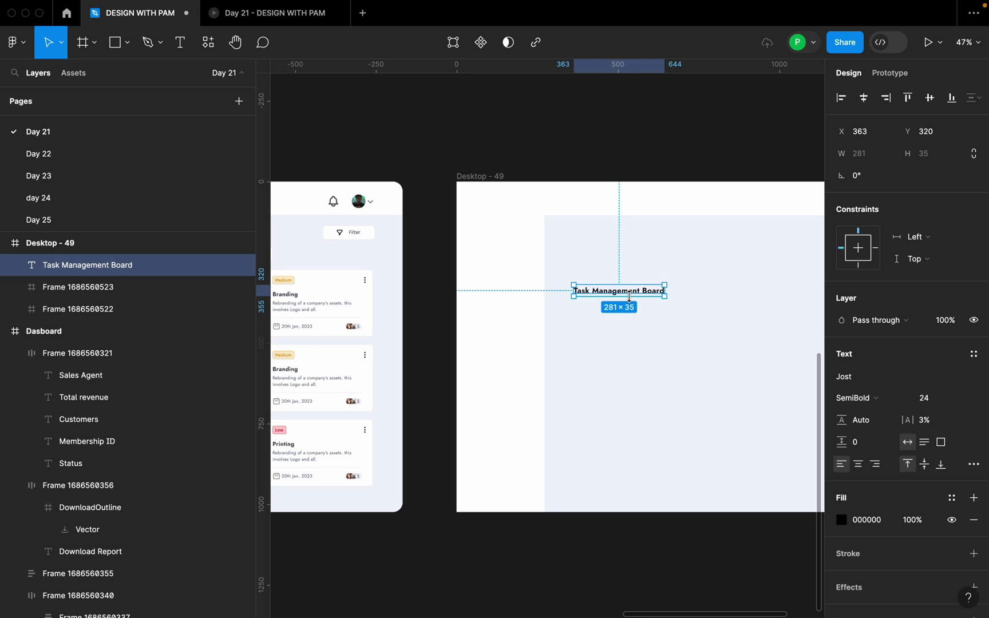
left_click_drag(631, 292, 613, 206)
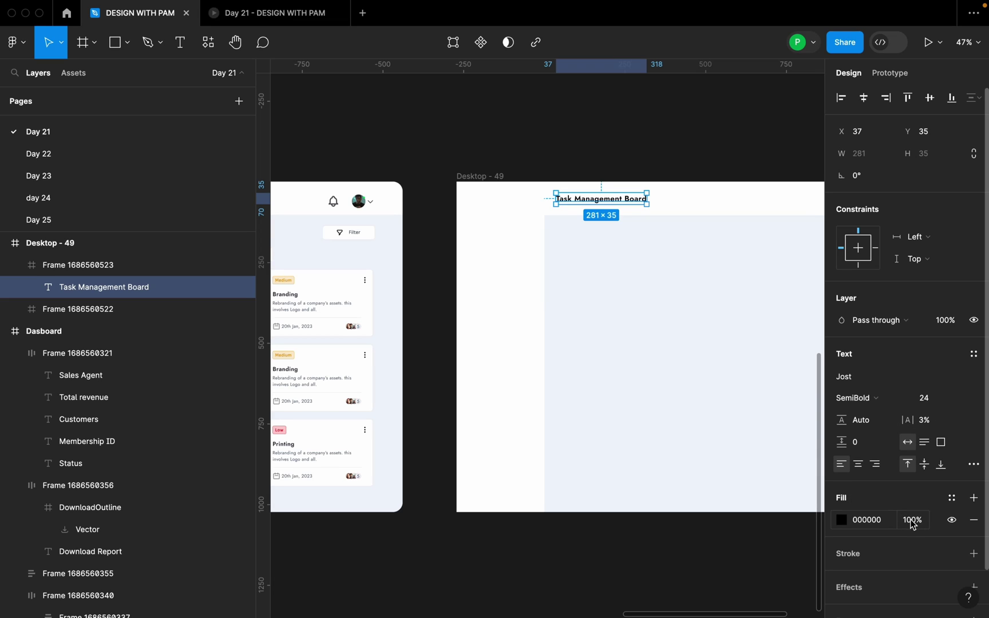
Apply the Non black library color to the Task Management Board title in Desktop - 49
scroll(882, 521, "down", 1)
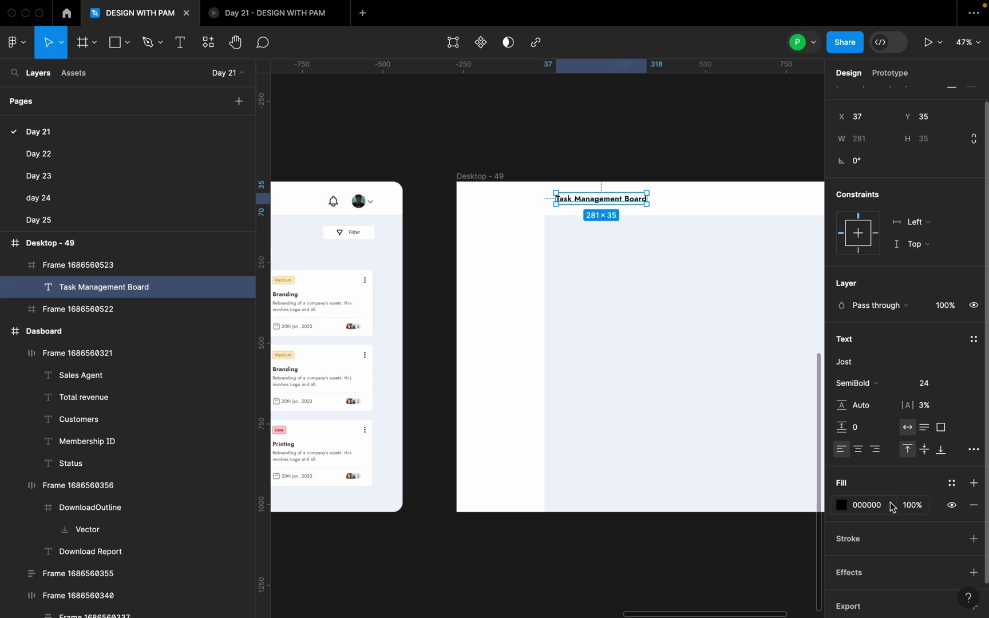
left_click(951, 483)
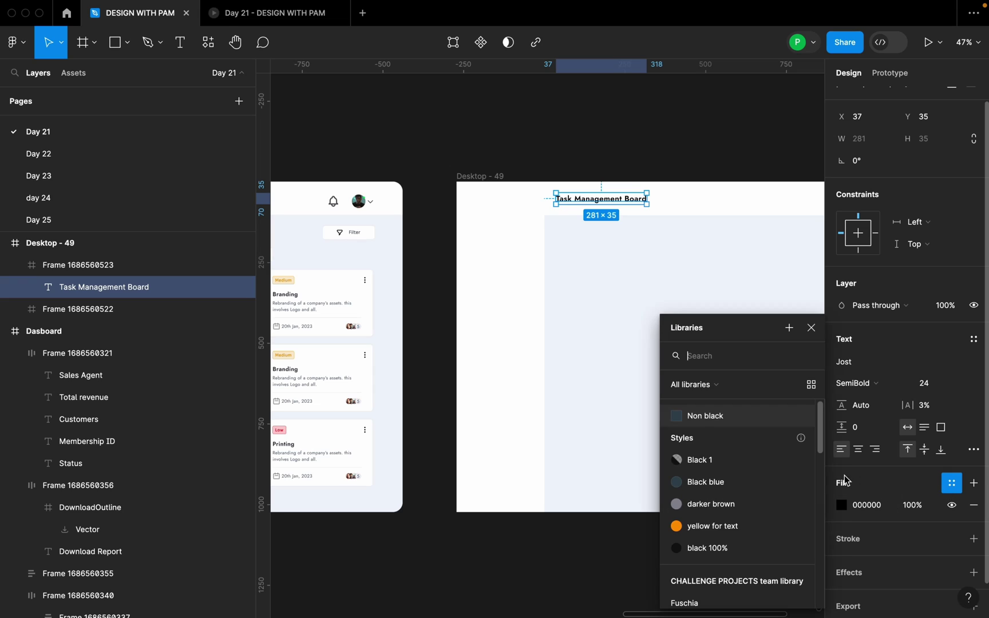
left_click(719, 420)
key("Escape")
Detach the Non black library color from the Desktop - 49 title so its fill is a plain 36454F
left_click(620, 199)
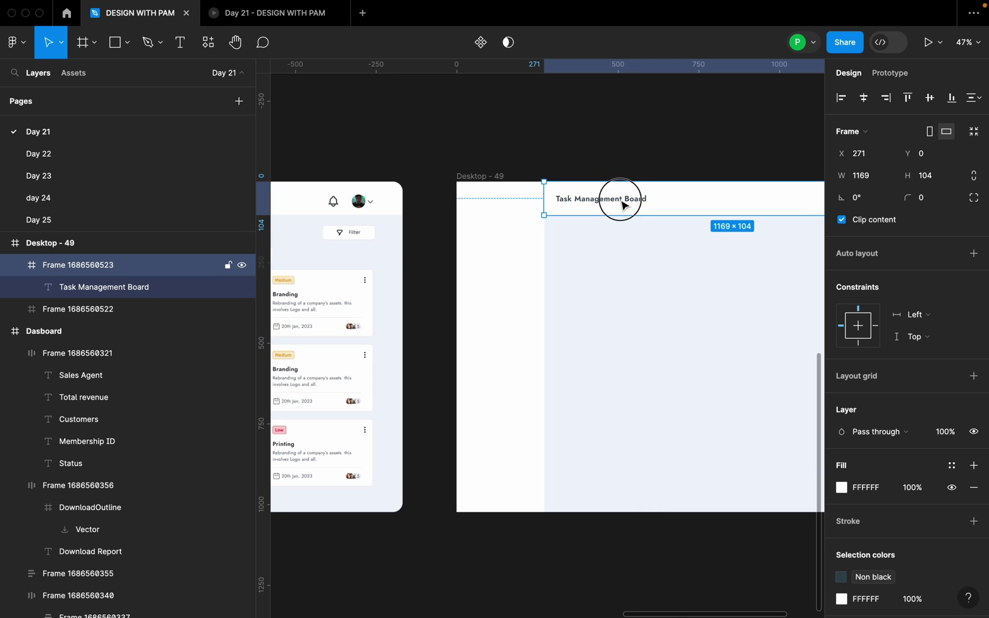
left_click(621, 199)
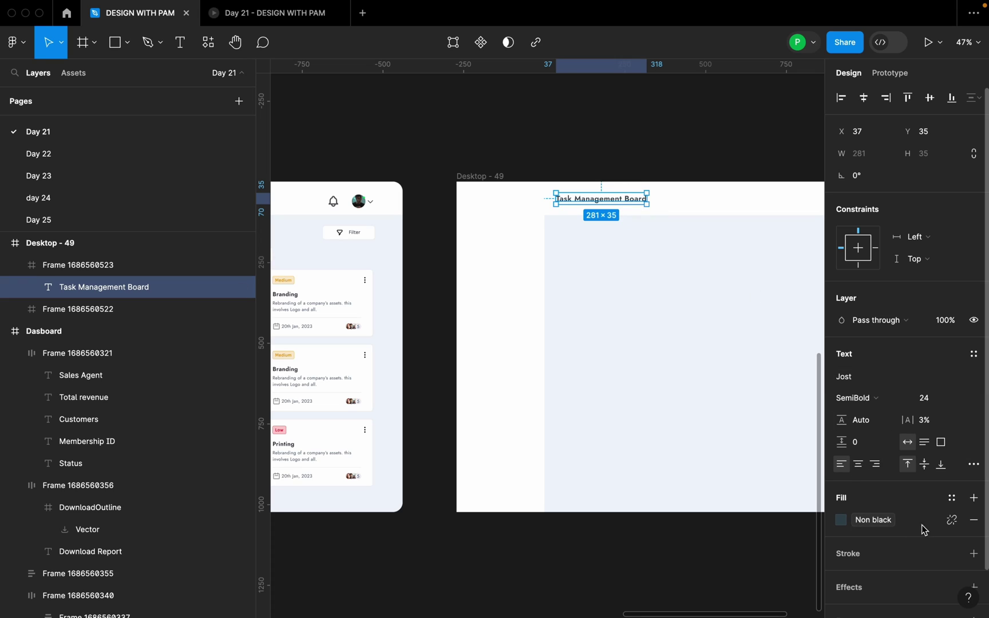
left_click(952, 520)
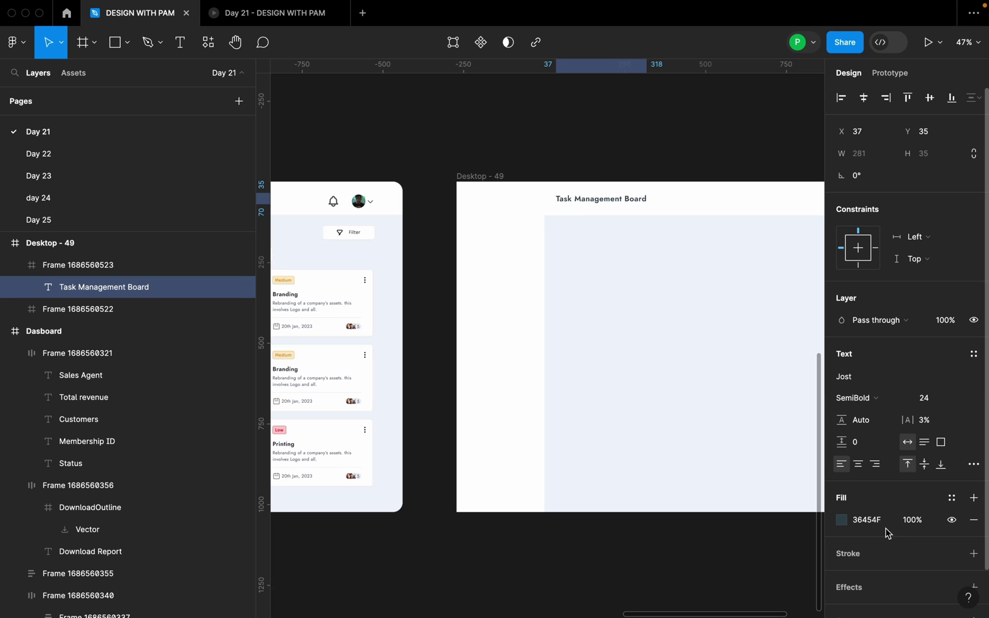
scroll(884, 521, "down", 2)
scroll(670, 353, "up", 3)
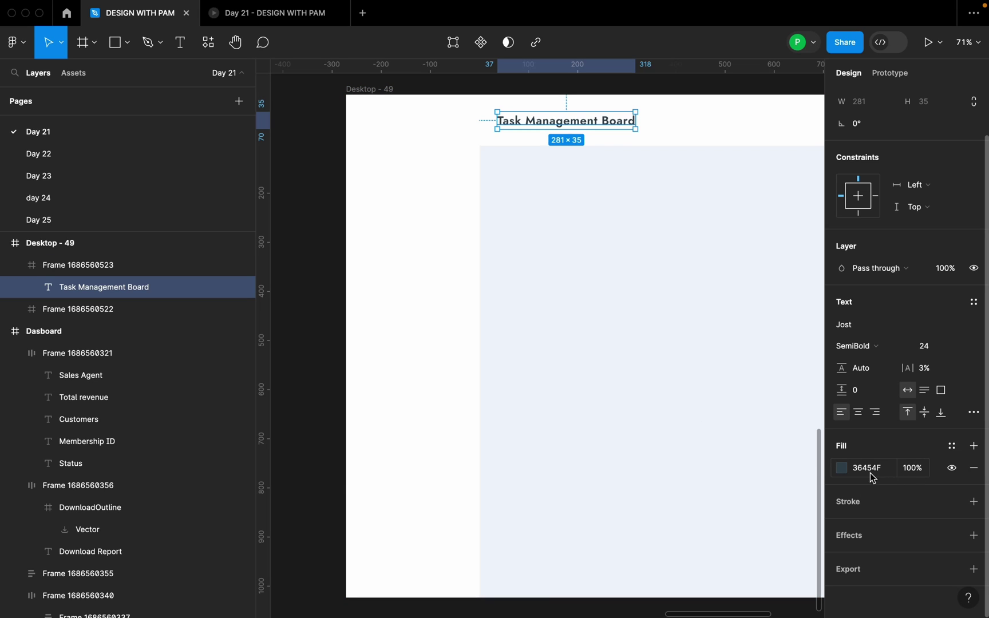
scroll(601, 355, "down", 5)
key("Escape")
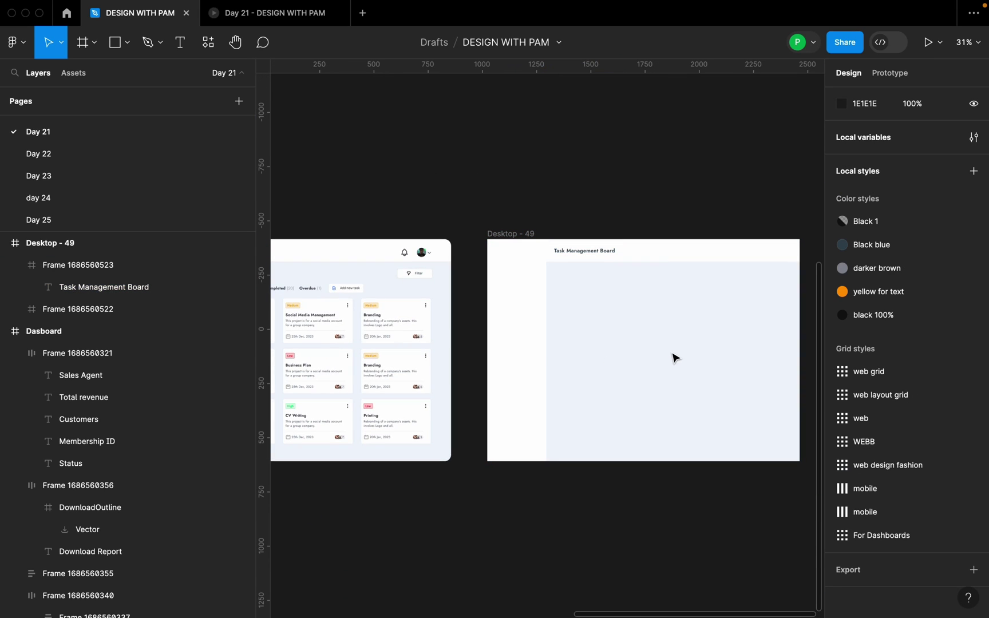
Move the Hello Dream logo and contact block in the Desktop - 46 sidebar down to Y 31
scroll(498, 315, "down", 2)
scroll(434, 250, "down", 3)
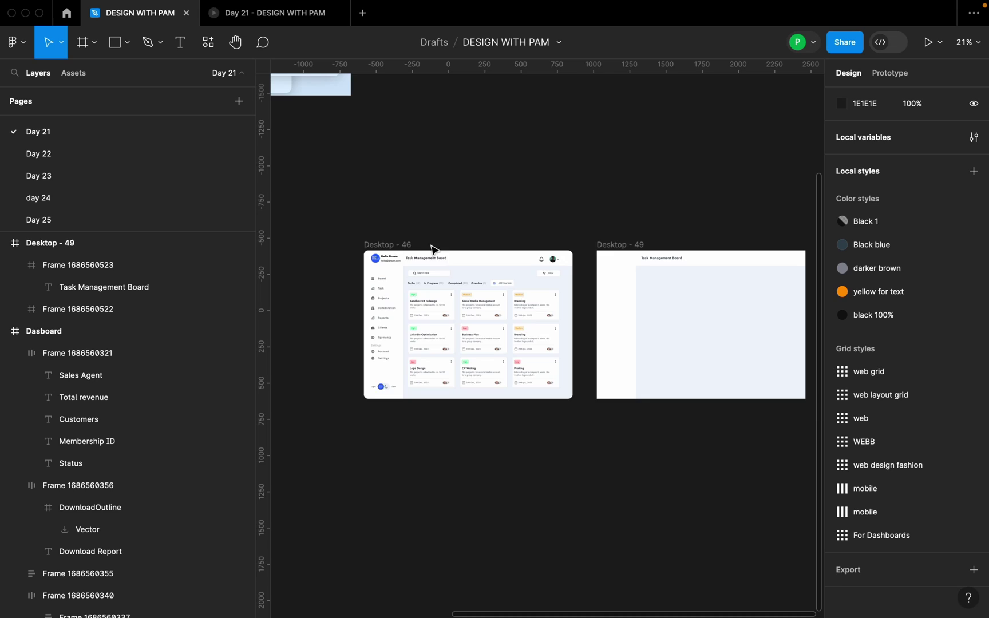
scroll(433, 250, "up", 5)
left_click(381, 245)
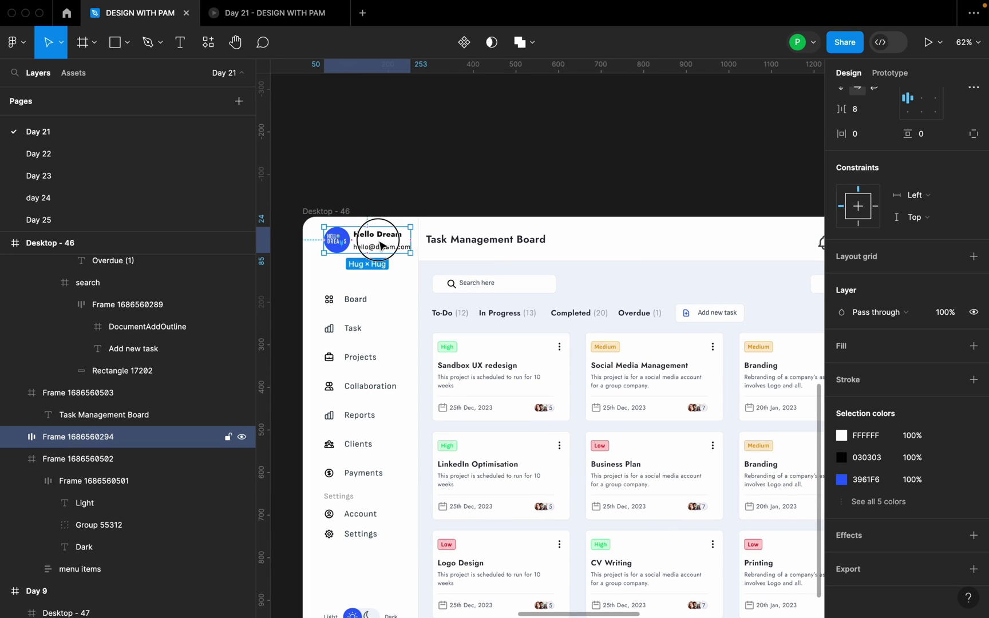
left_click_drag(381, 245, 377, 256)
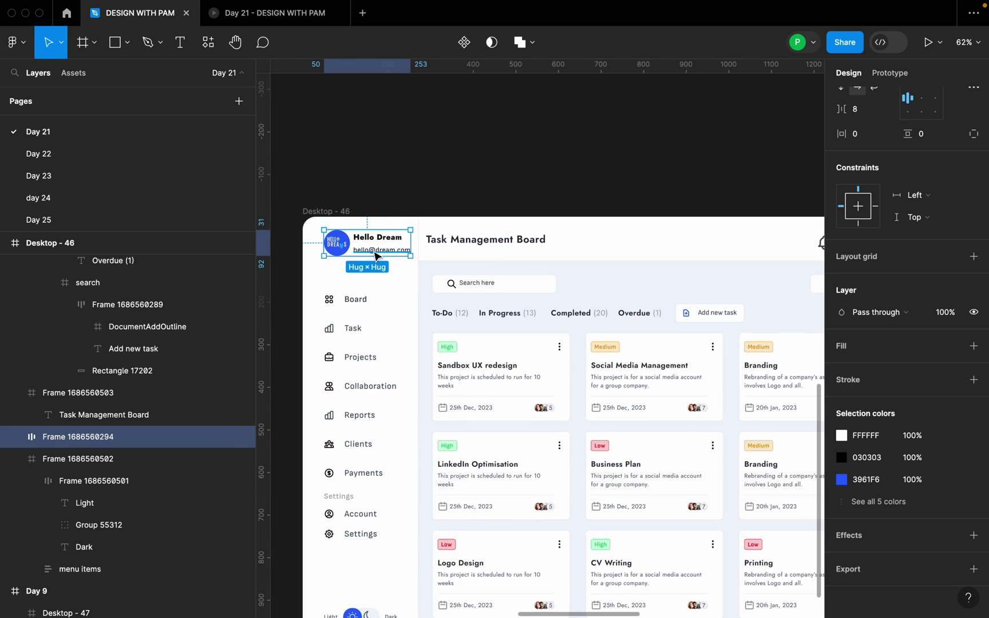
scroll(377, 254, "up", 3)
scroll(421, 284, "down", 3)
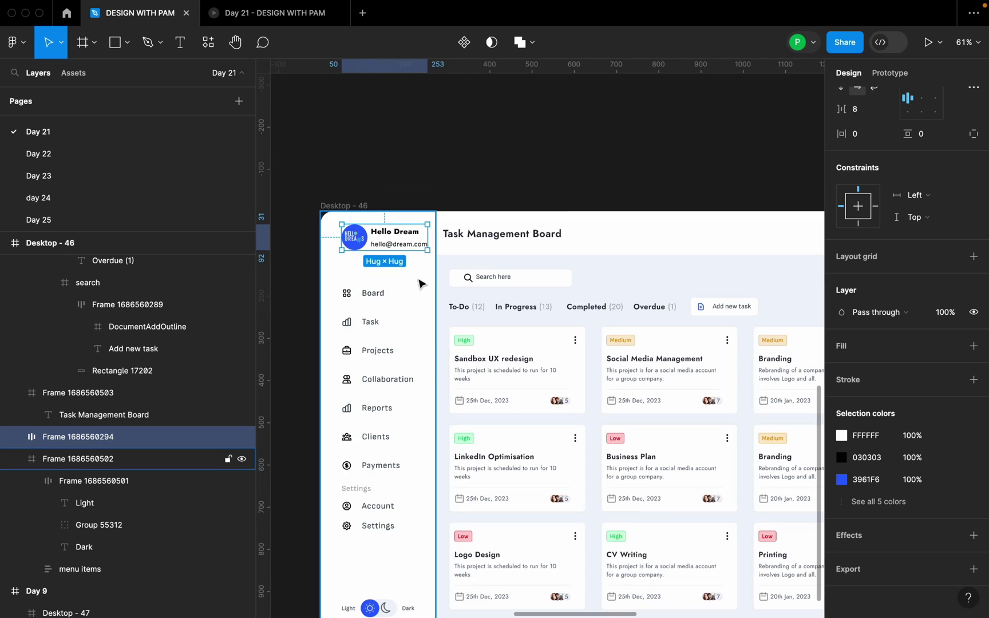
Examine the menu items in the Desktop - 46 sidebar and the sidebar and header controls of the Dasboard frame
left_click(382, 316)
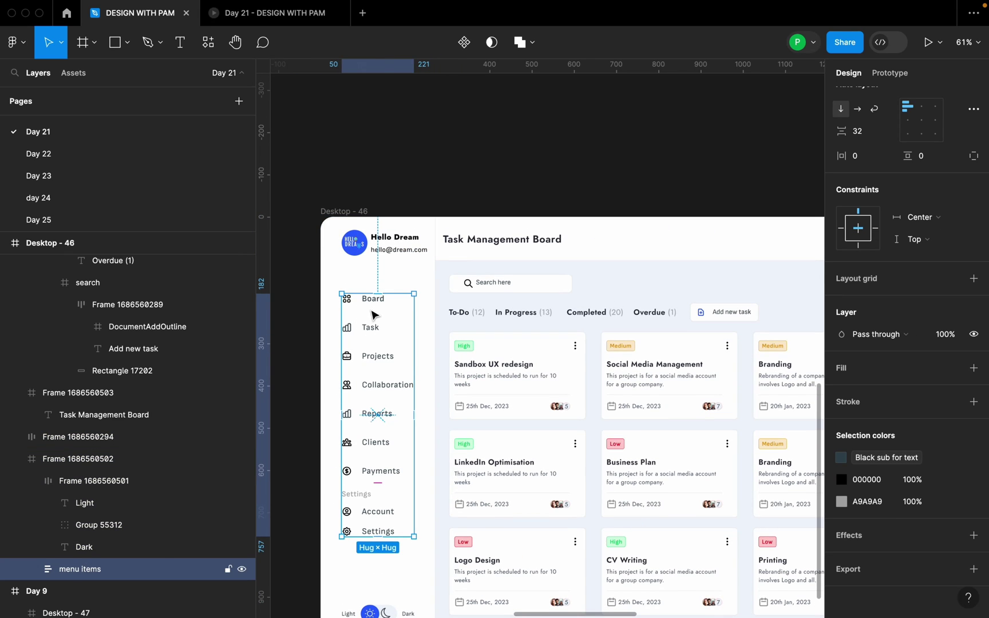
scroll(372, 312, "down", 5)
left_click(550, 229)
left_click_drag(550, 230, 461, 252)
scroll(441, 253, "right", 2)
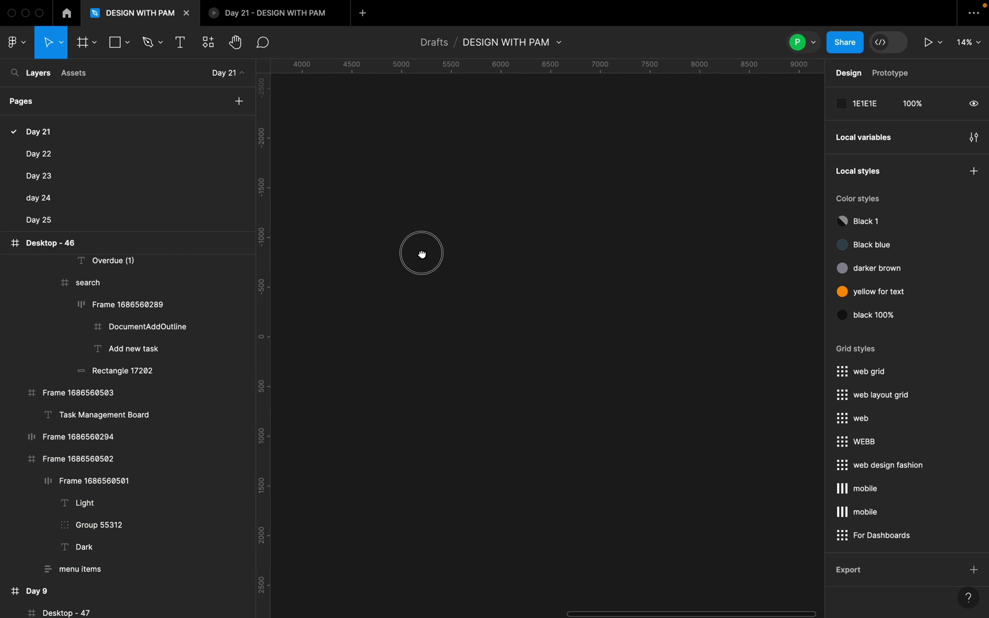
scroll(464, 267, "left", 10)
scroll(498, 272, "left", 5)
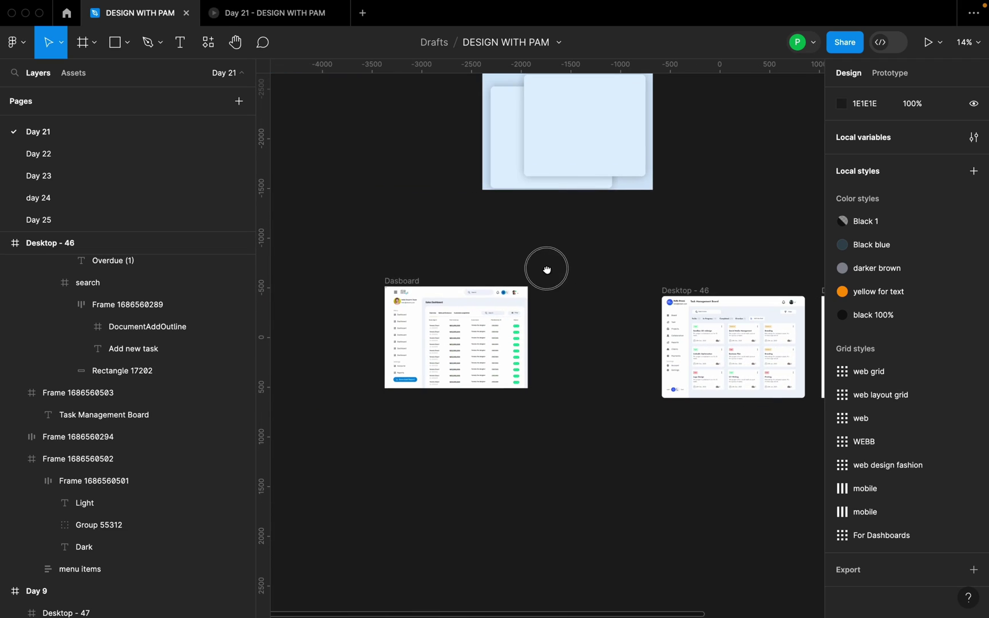
scroll(419, 269, "up", 5)
left_click(419, 266)
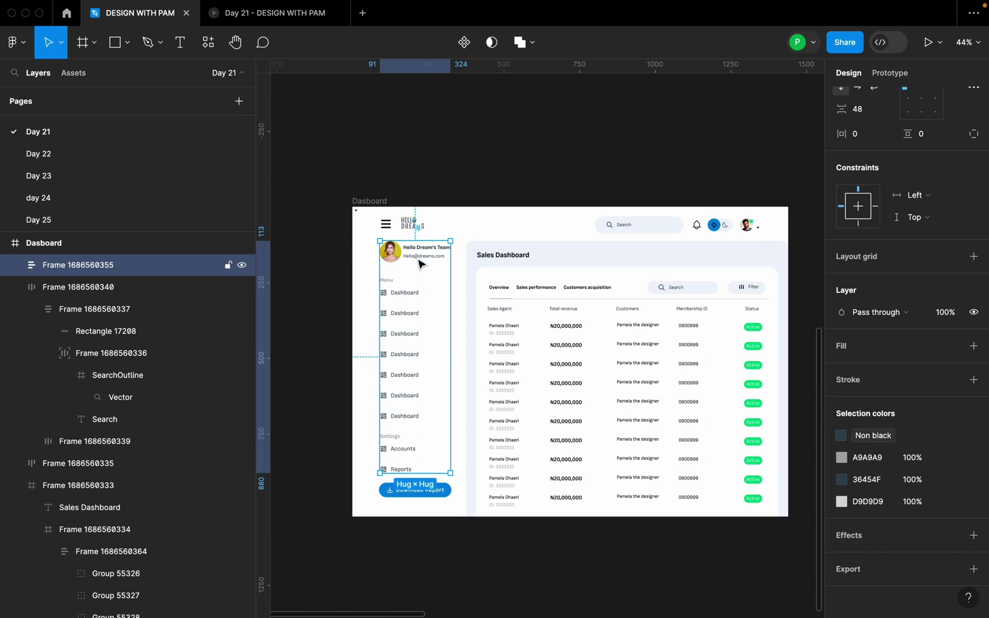
scroll(416, 268, "up", 2)
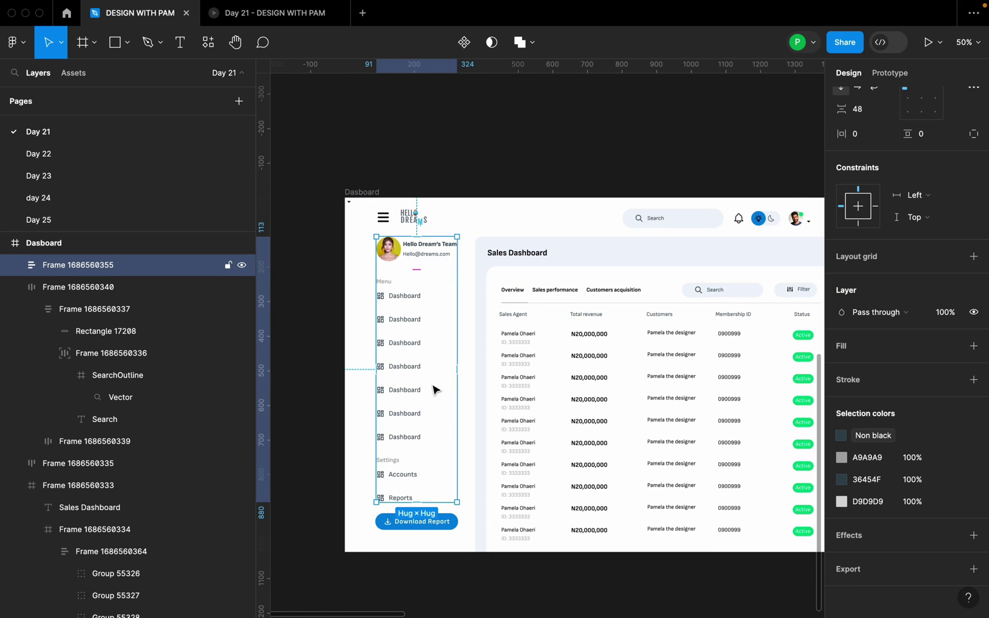
scroll(438, 315, "down", 5)
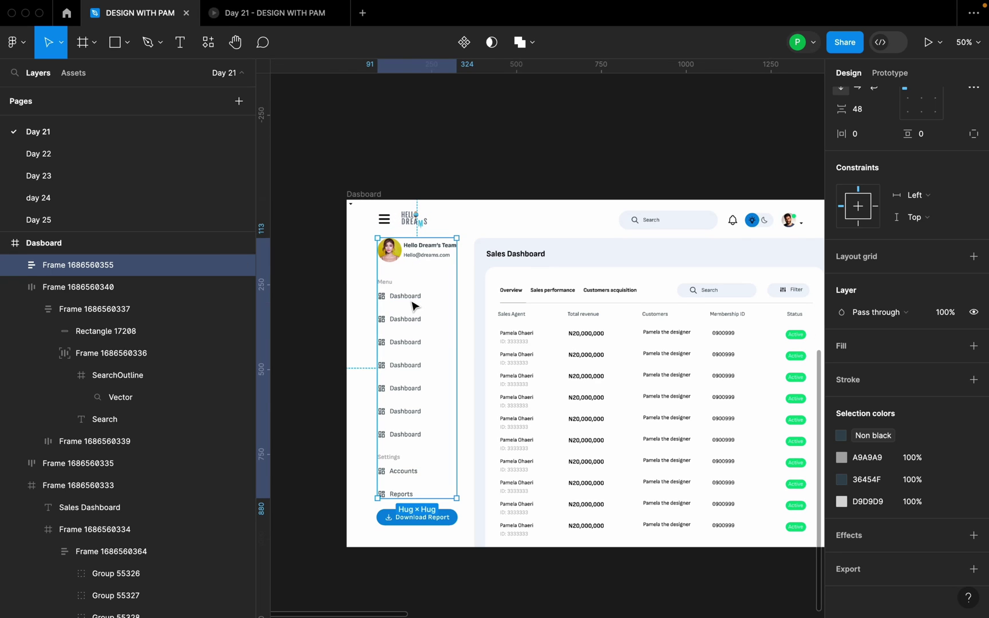
scroll(659, 258, "up", 8)
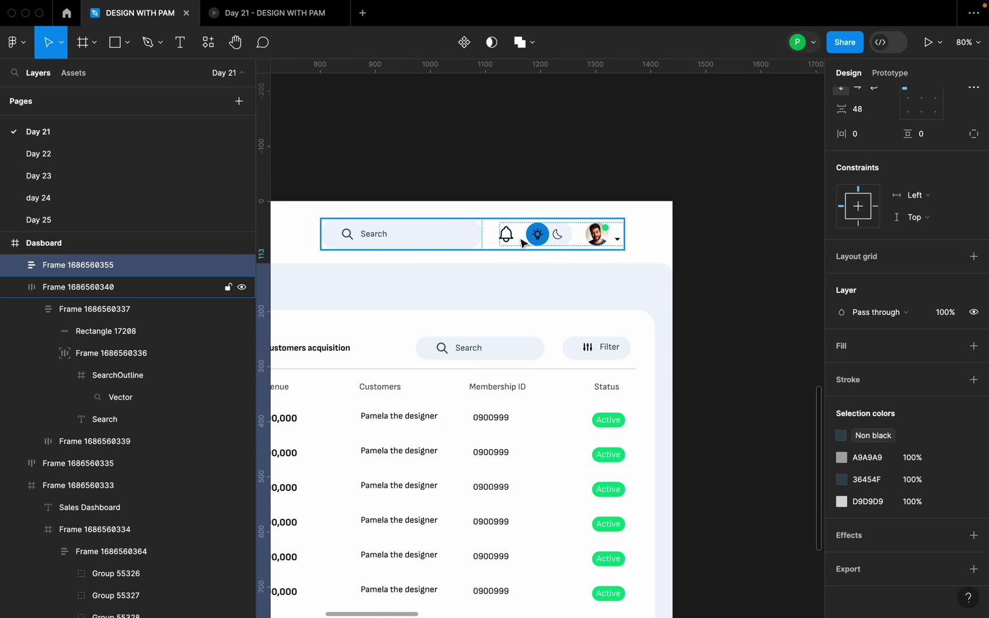
scroll(562, 234, "up", 4)
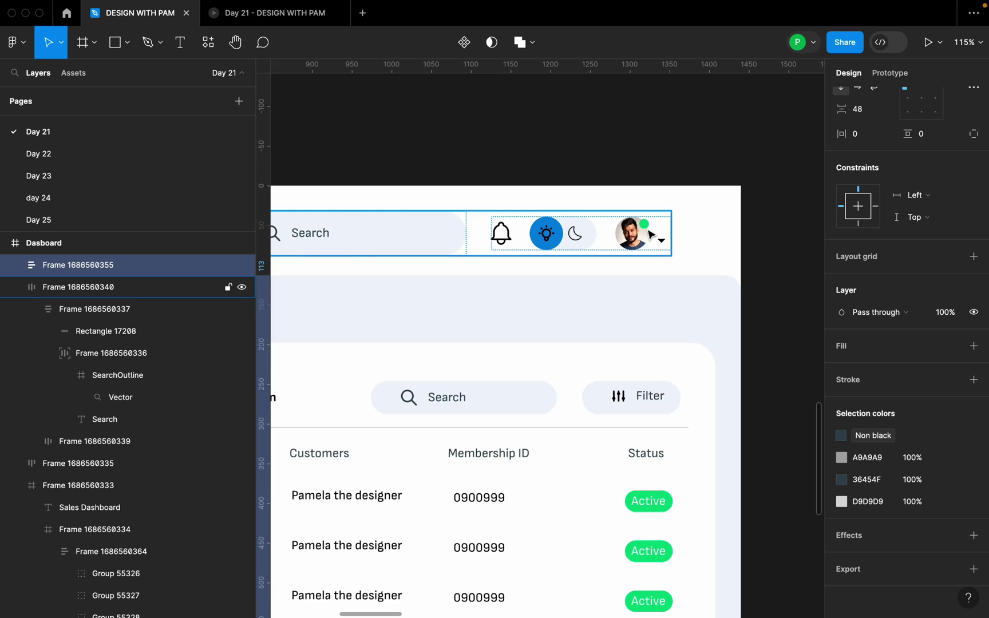
Examine how the search field, notification bell, theme toggle and profile picture are grouped in the Dasboard header, plus its sales content frame
left_click(574, 235)
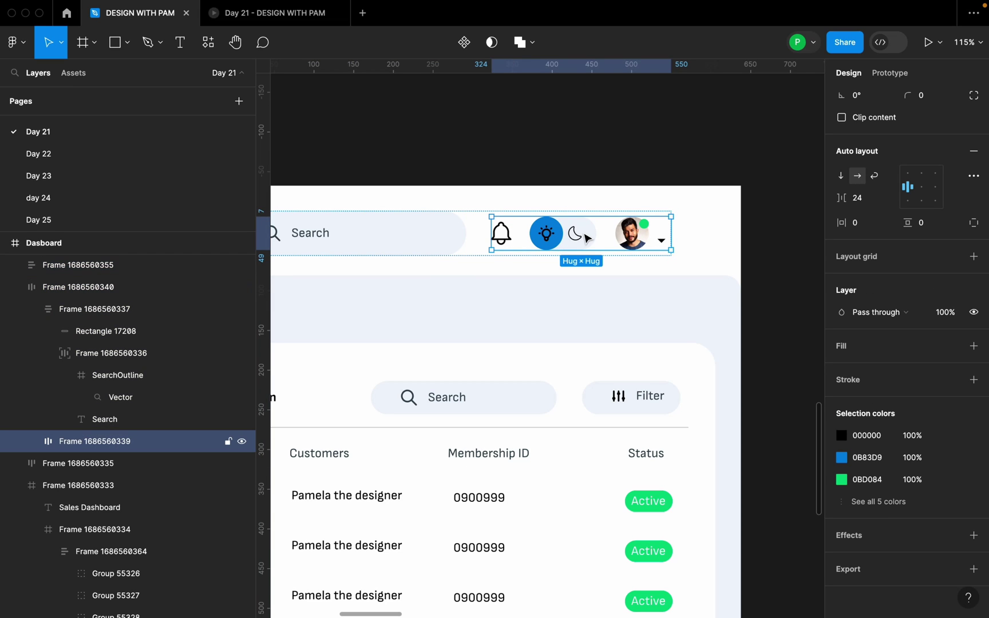
left_click(580, 242)
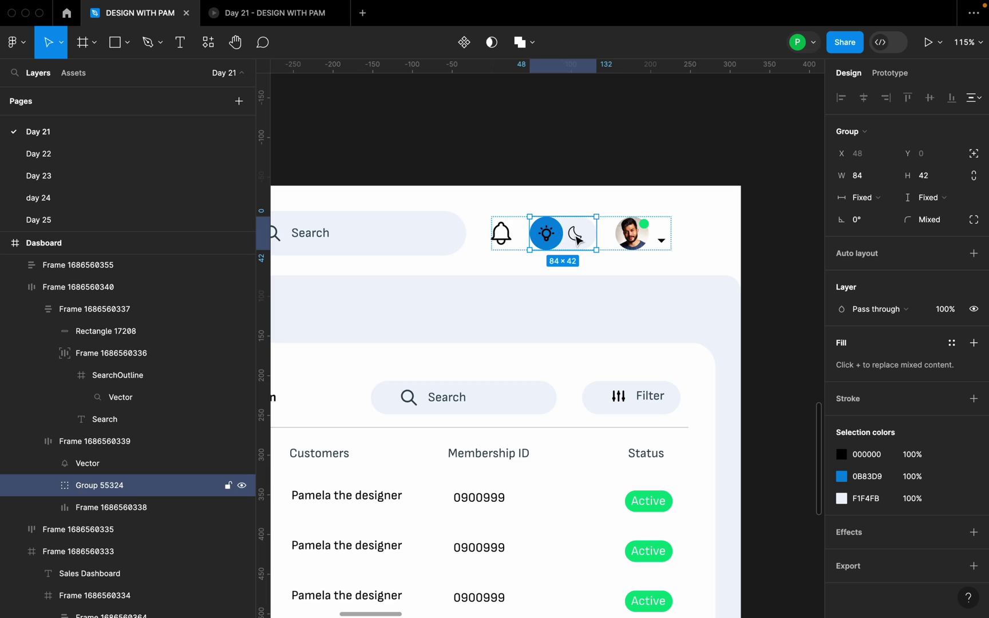
left_click(522, 247)
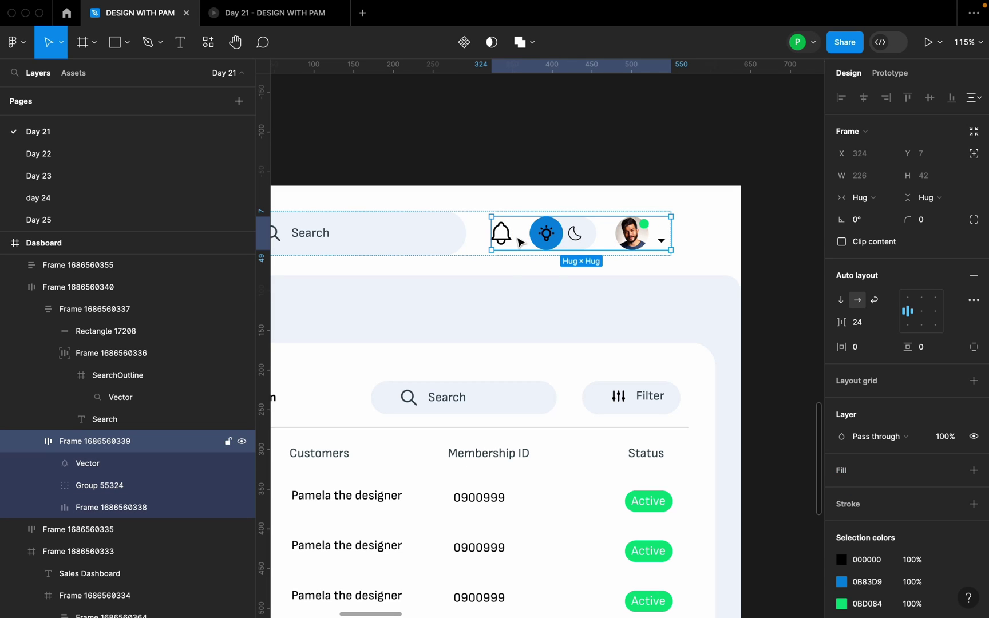
scroll(481, 255, "down", 5)
scroll(481, 255, "down", 3)
left_click(79, 552)
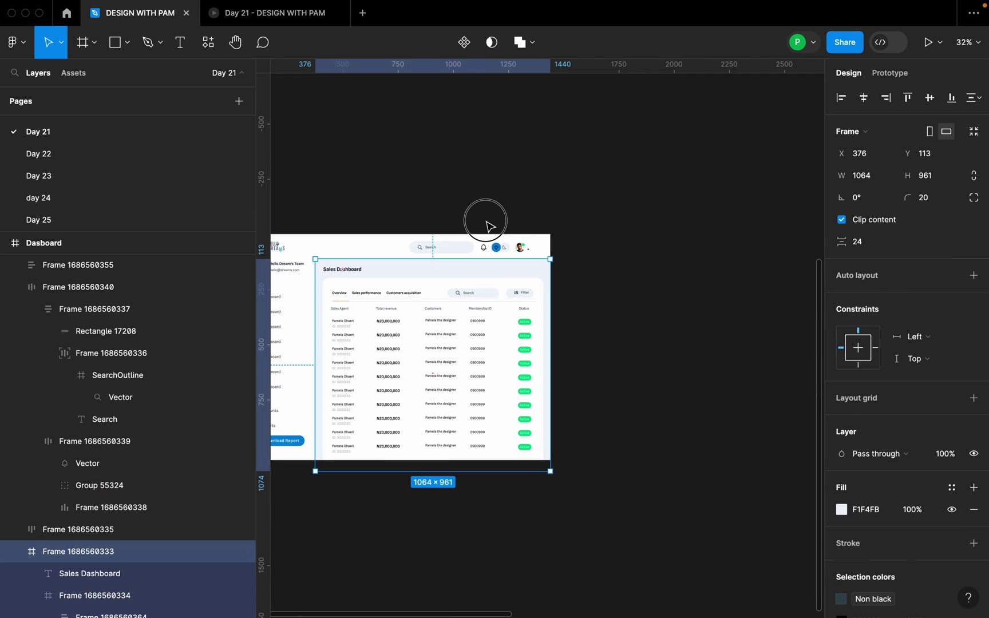
left_click(453, 236)
left_click_drag(453, 236, 526, 220)
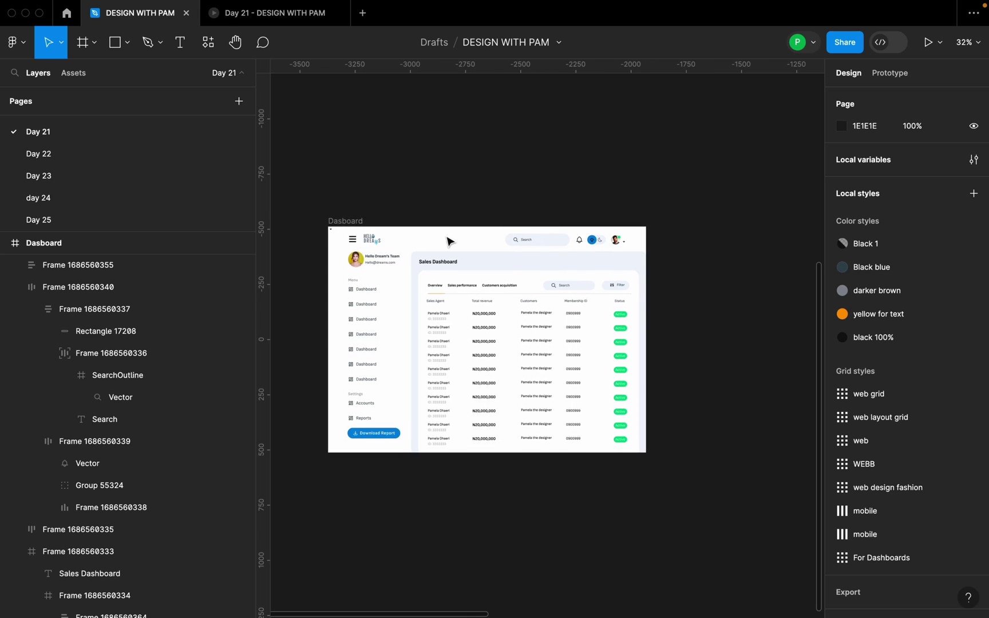
left_click(361, 225)
scroll(447, 246, "up", 5)
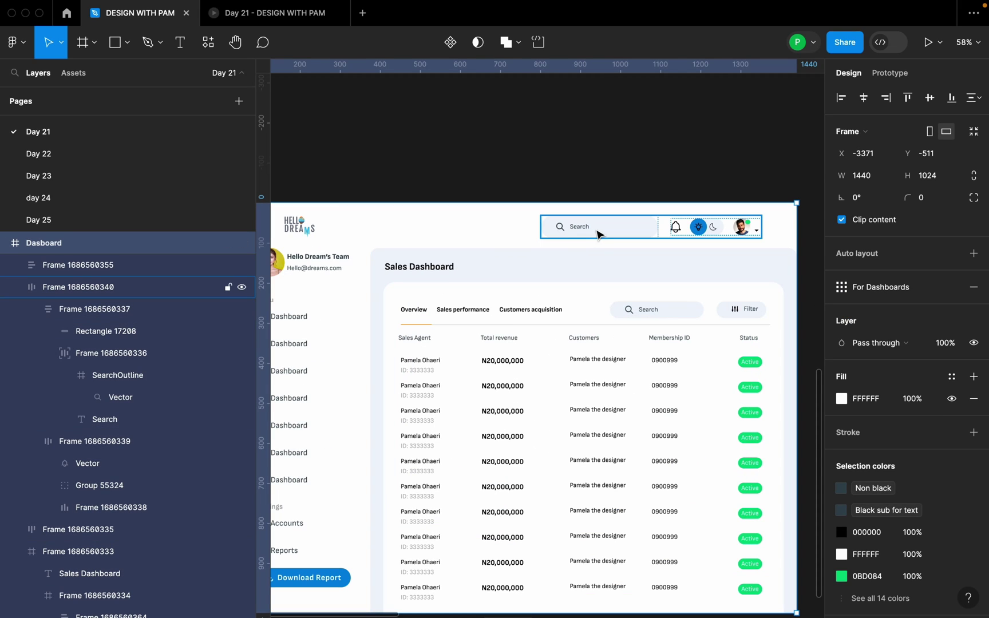
left_click(600, 232)
scroll(486, 246, "down", 8)
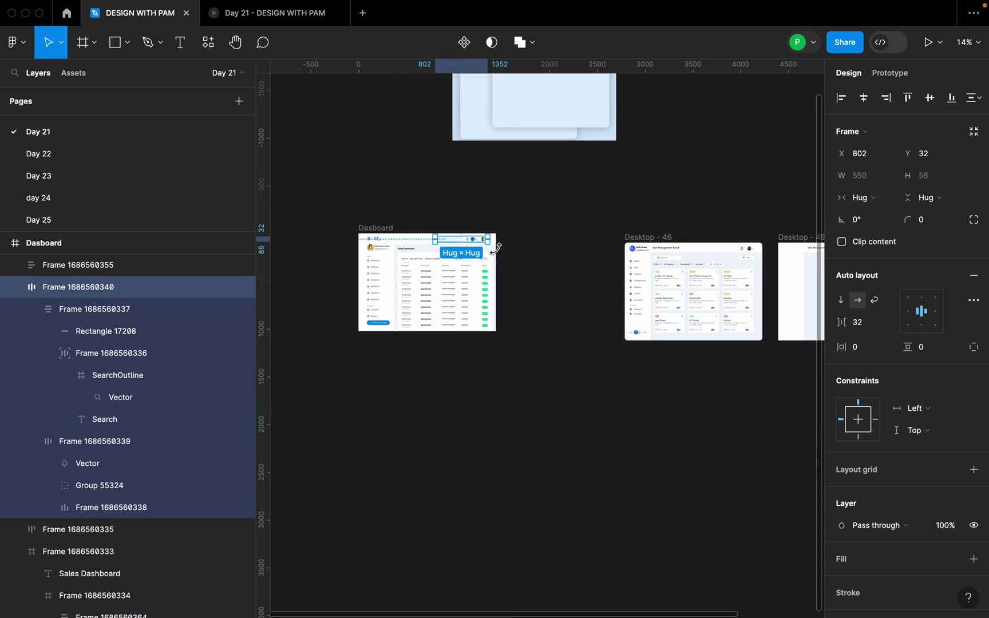
Copy the Hello Dream logo and contact block from the Desktop - 46 sidebar into Desktop - 49
left_click(680, 224)
left_click_drag(680, 224, 475, 227)
scroll(435, 252, "up", 6)
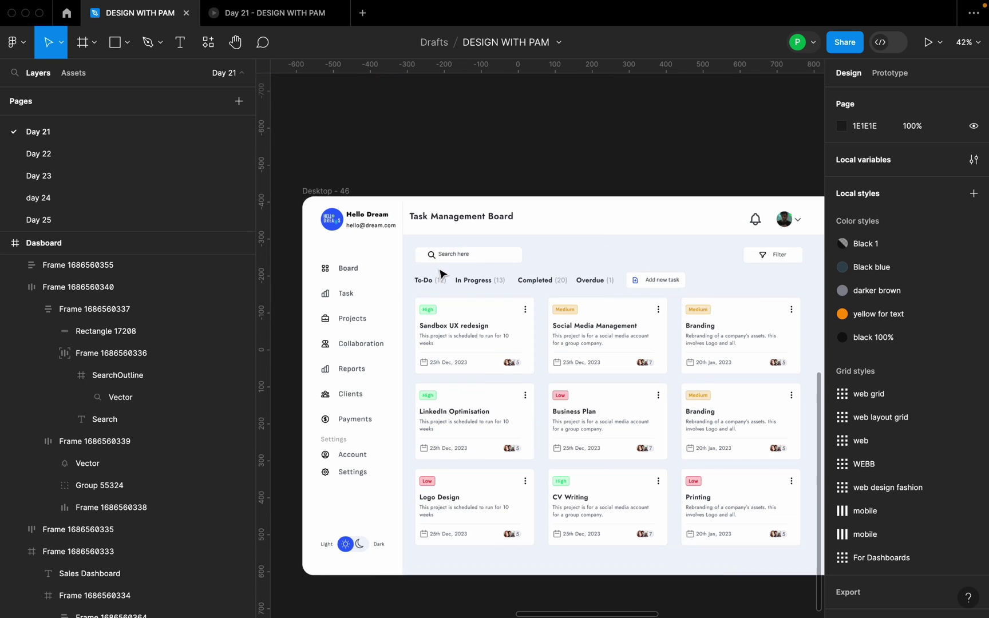
left_click(385, 229)
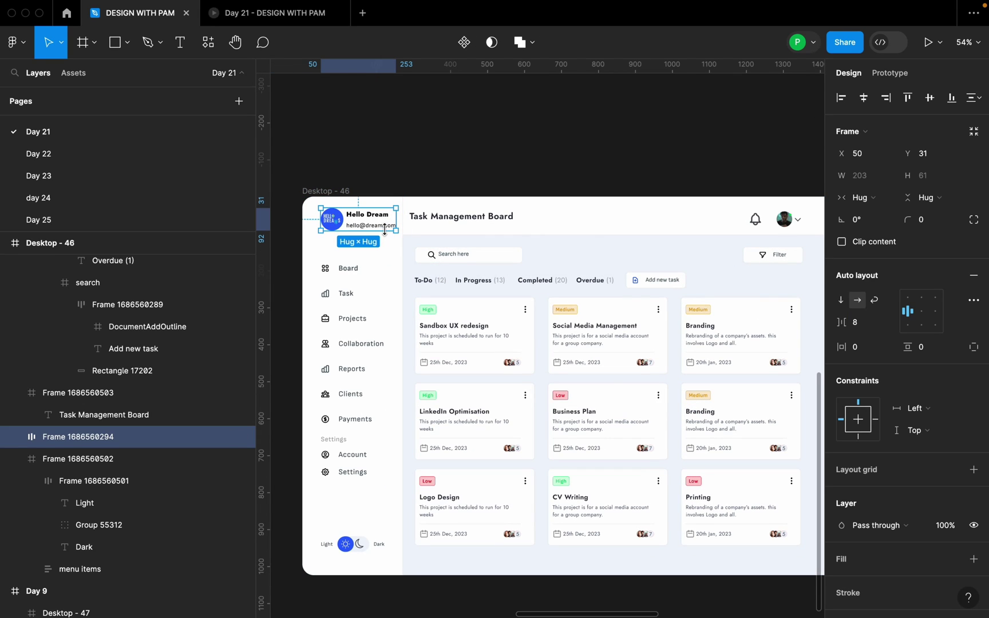
scroll(387, 233, "down", 5)
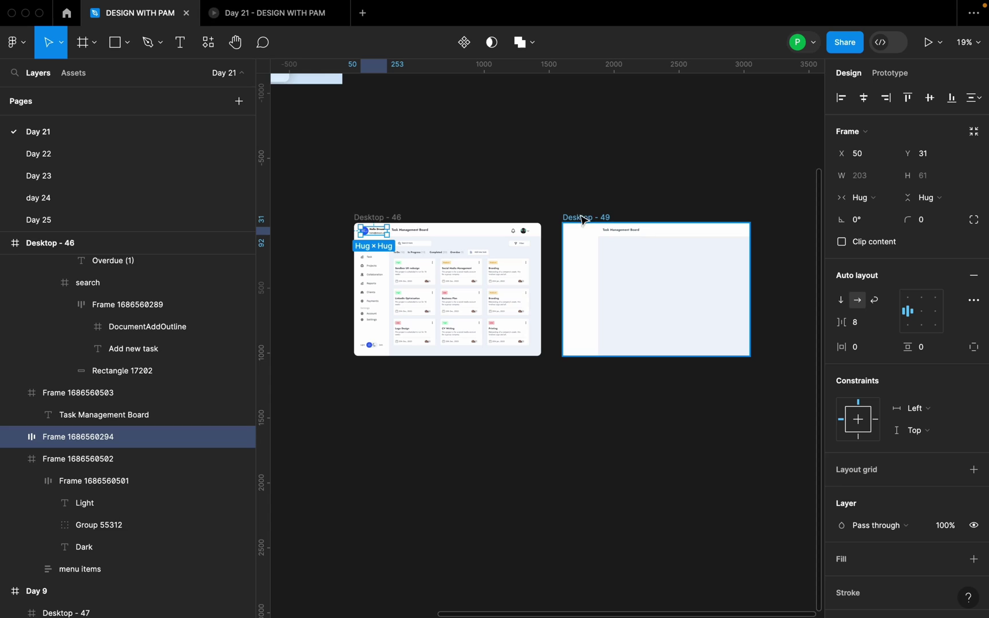
left_click(595, 218)
scroll(632, 216, "up", 2)
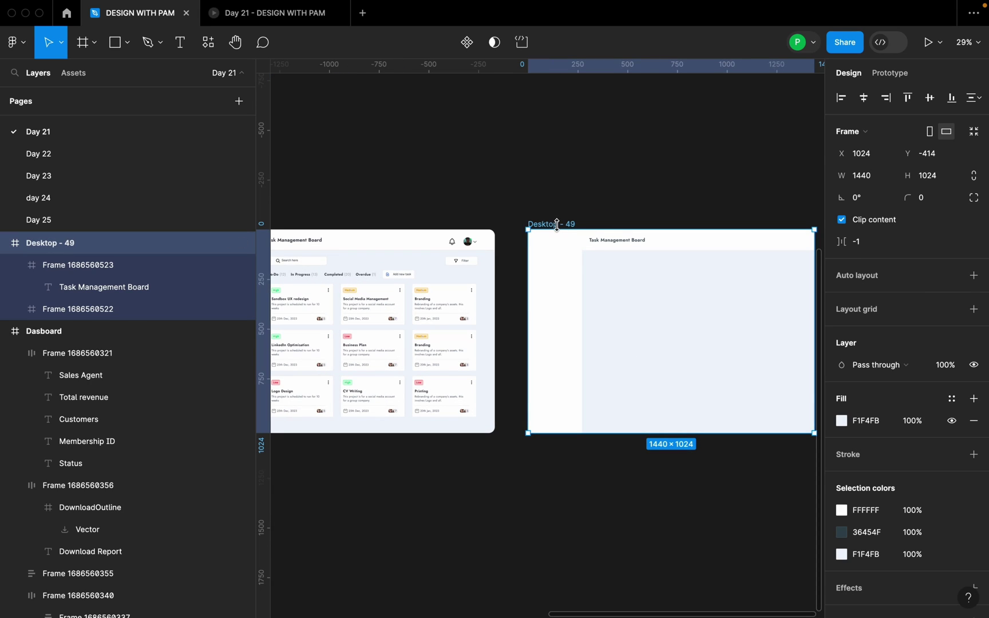
key("ctrl+v")
left_click(625, 205)
Copy the sidebar menu items and the Light/Dark toggle from Desktop - 46 into Desktop - 49
scroll(636, 212, "down", 5)
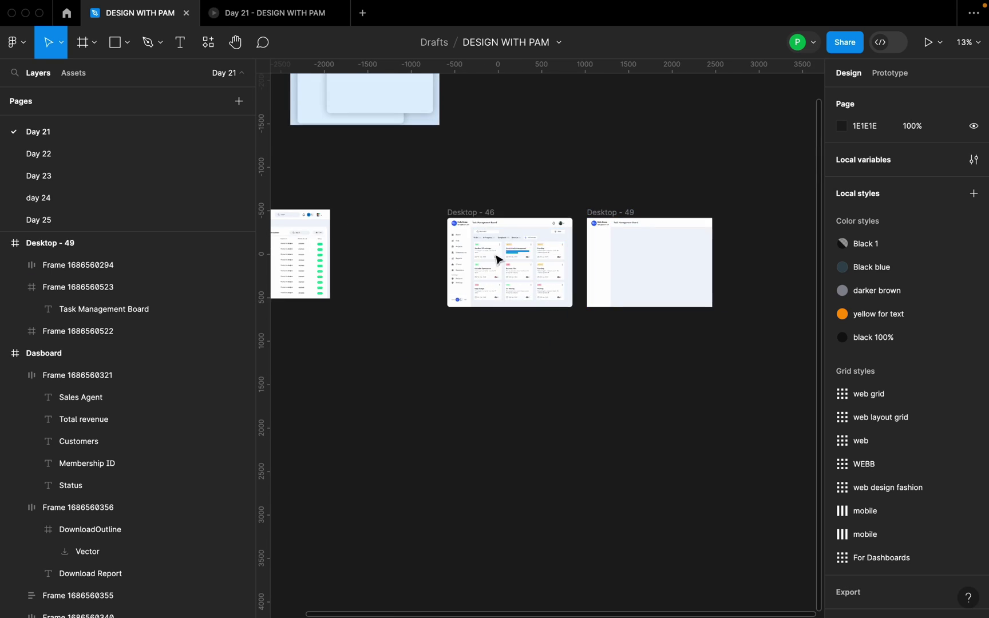
scroll(497, 259, "up", 5)
left_click(407, 246)
left_click(408, 247)
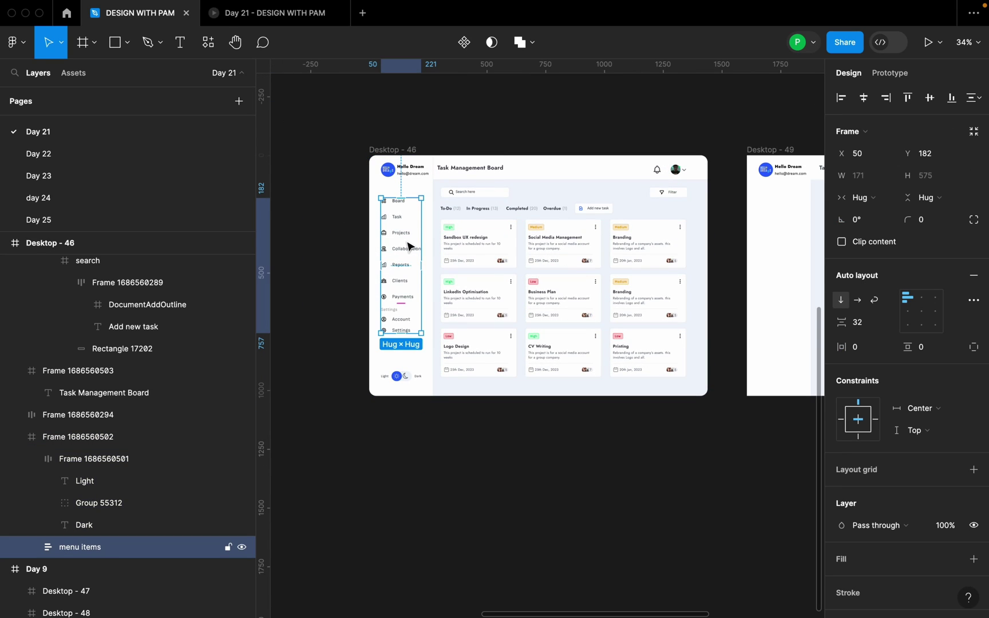
left_click(408, 378, "shift")
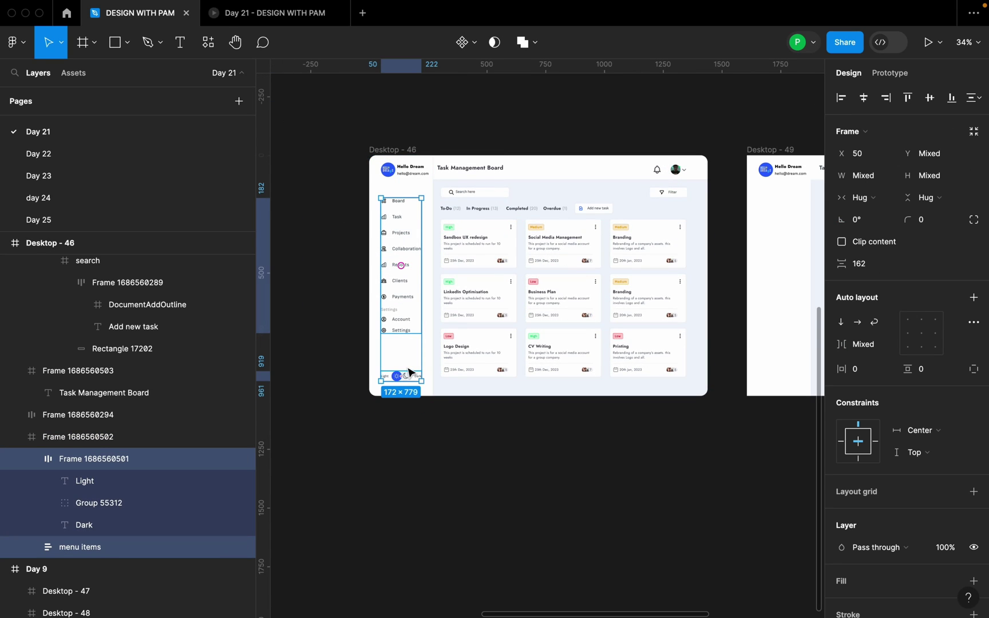
scroll(410, 372, "down", 4)
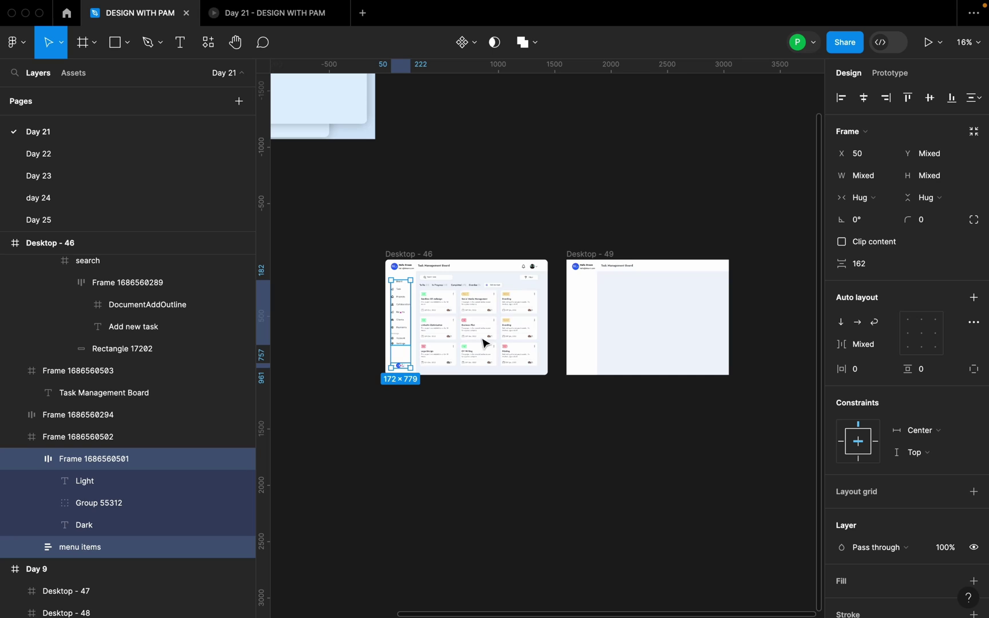
left_click(597, 254)
key("ctrl+v")
scroll(536, 265, "up", 5)
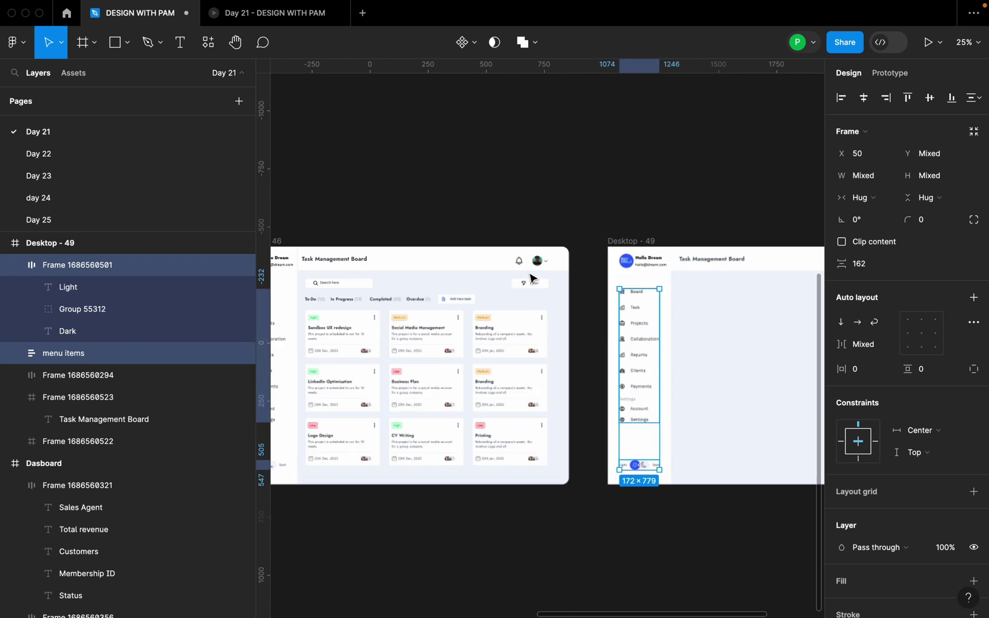
Copy the notification bell and profile picture group from the Desktop - 46 header into Desktop - 49
left_click(538, 263)
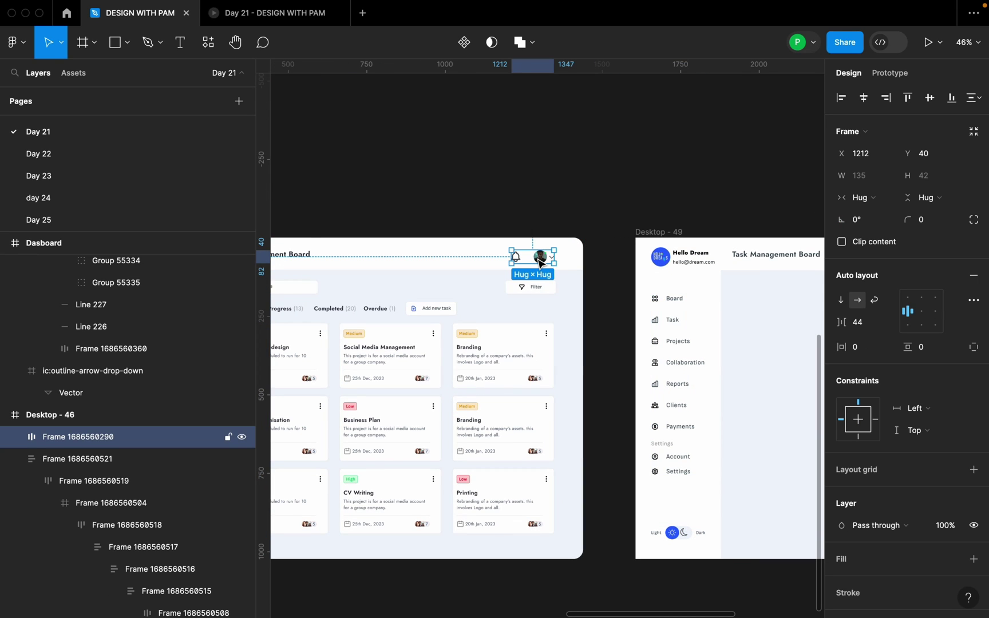
left_click(674, 232)
key("ctrl+v")
left_click(693, 223)
scroll(710, 229, "down", 4)
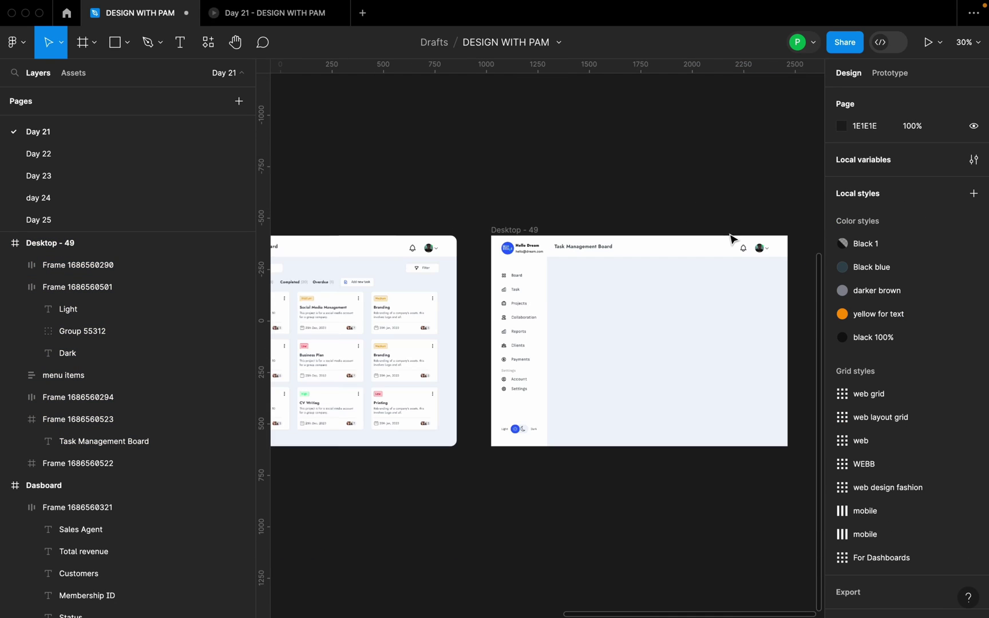
Check the Desktop - 46 search field's size and draw a rectangle about 374 × 70 beneath the header title in Desktop - 49
scroll(504, 261, "up", 6)
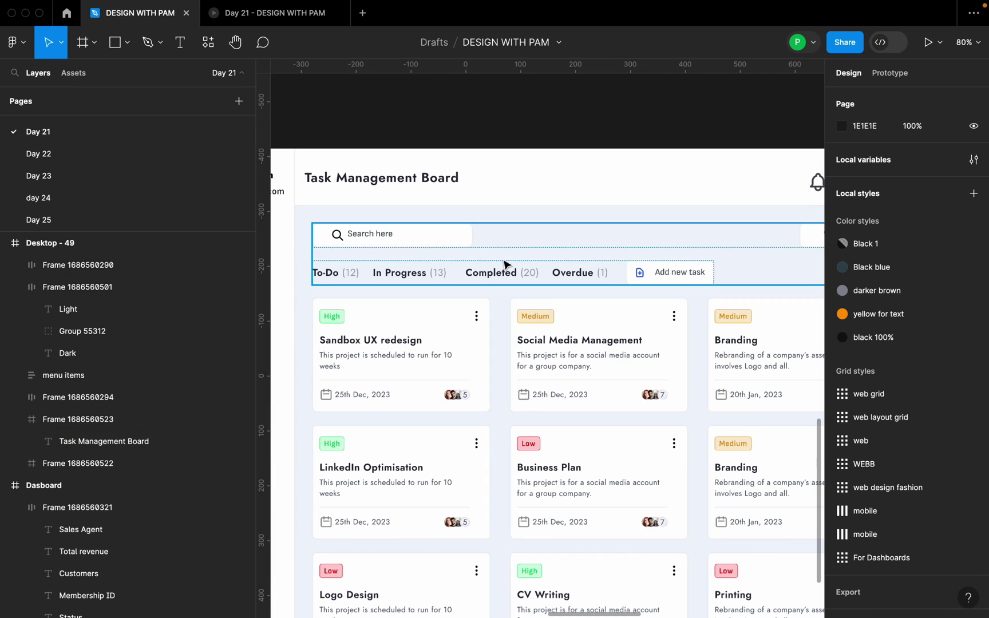
left_click(437, 247)
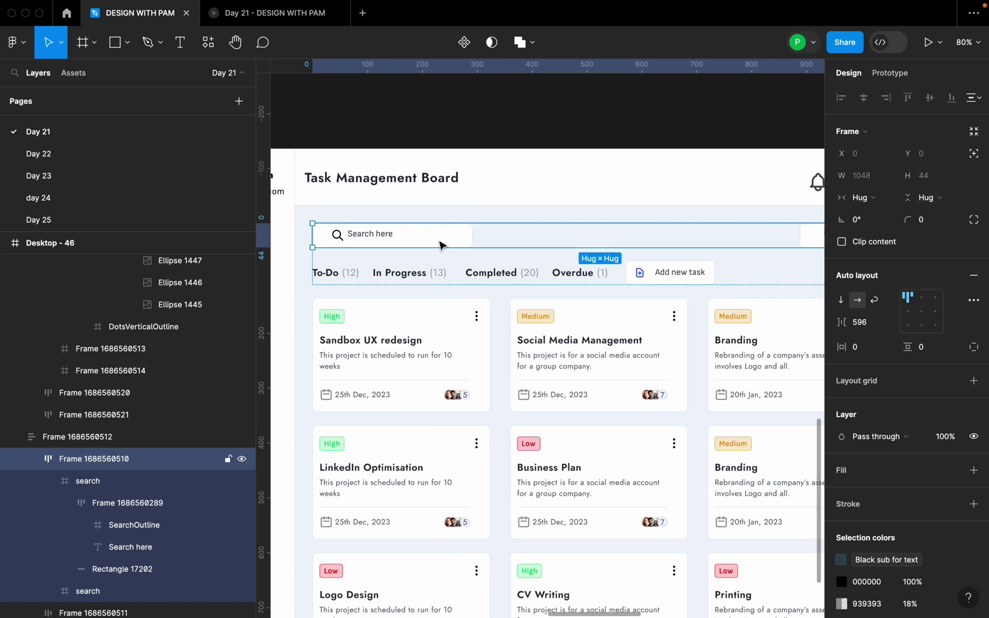
double_click(422, 248)
scroll(422, 248, "down", 5)
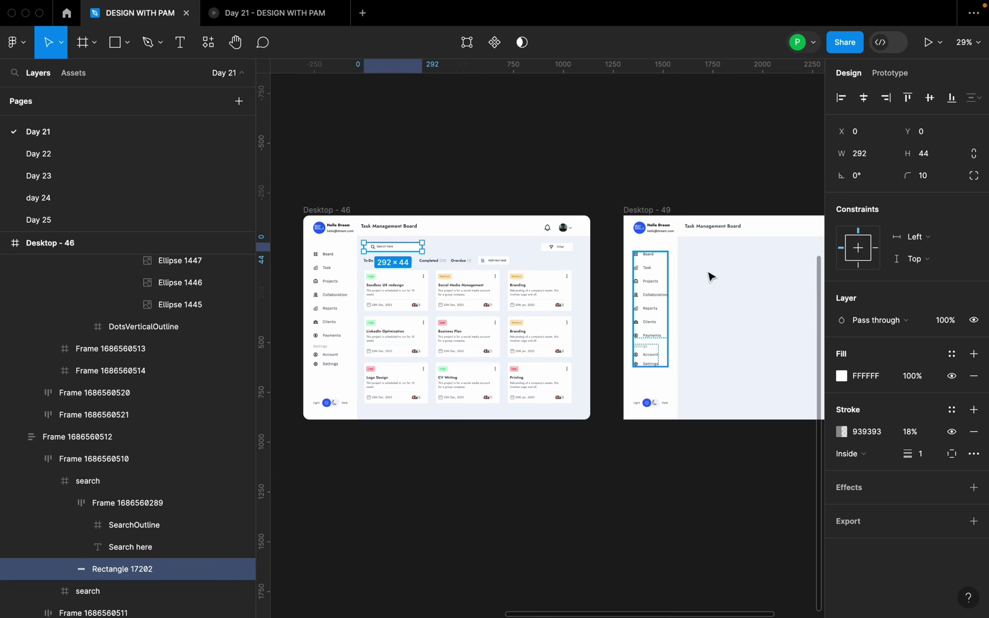
scroll(708, 277, "up", 3)
scroll(578, 285, "right", 2)
scroll(642, 285, "up", 3)
key("r")
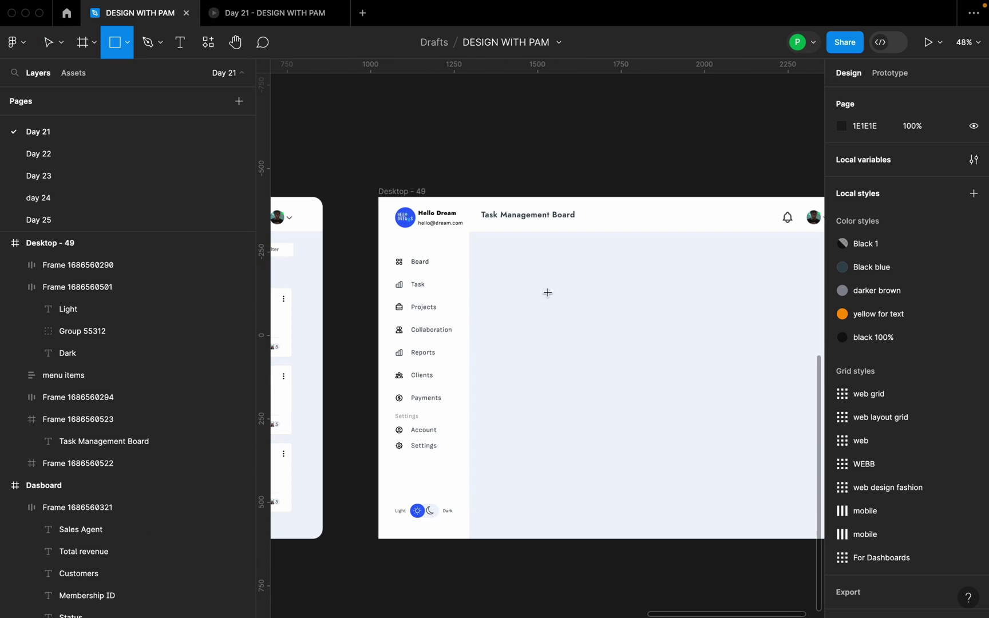
mouse_move(480, 242)
left_mouse_down()
mouse_move(538, 272)
mouse_move(605, 266)
left_mouse_up()
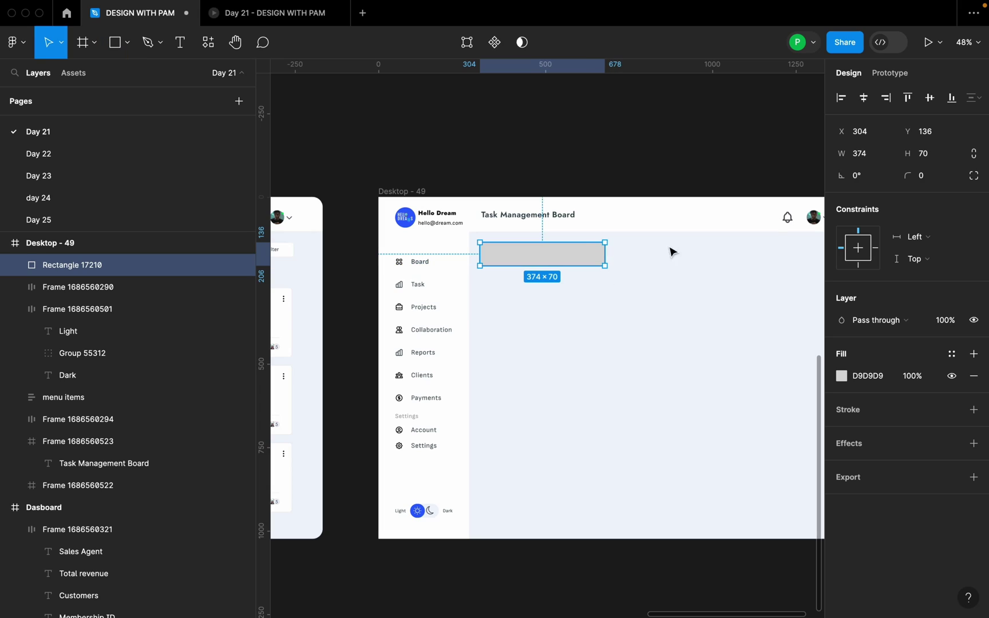
Resize the new rectangle in Desktop - 49 to 292 × 44 and move it to X 329, Y 138
left_click(885, 159)
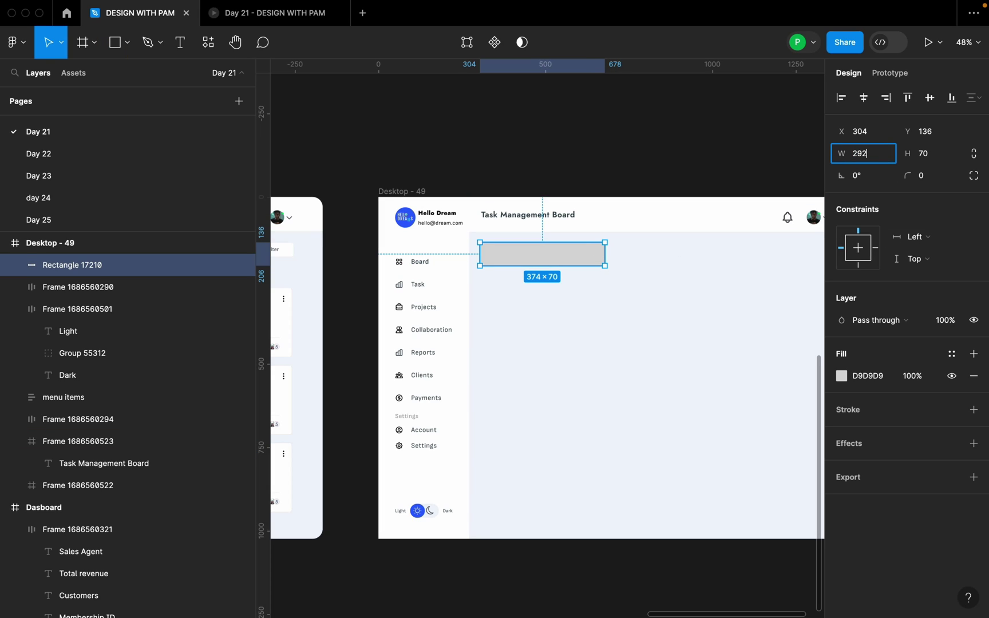
key("Return")
left_click(943, 159)
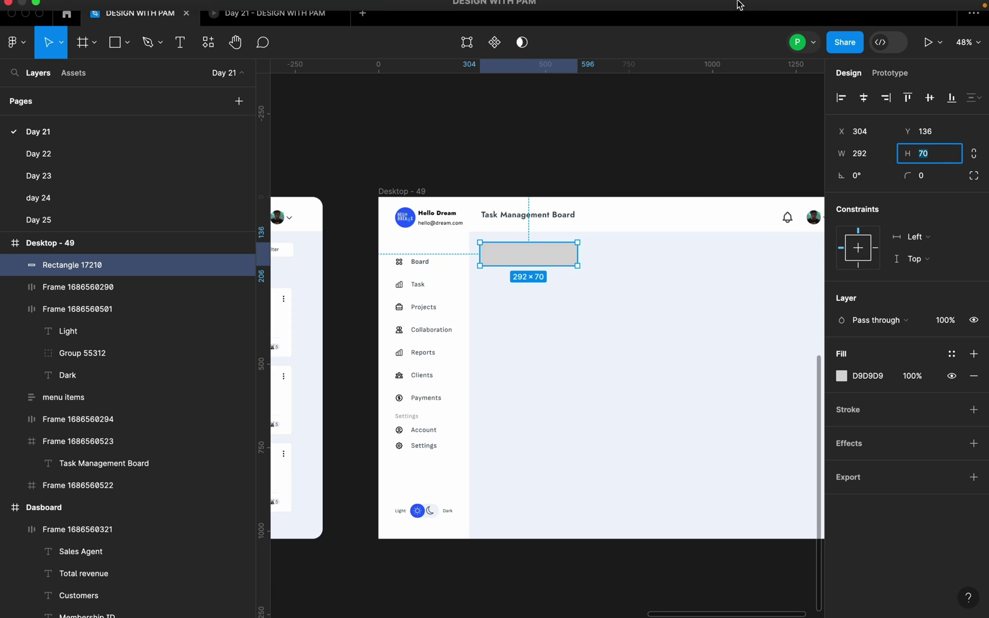
type("44")
key("Return")
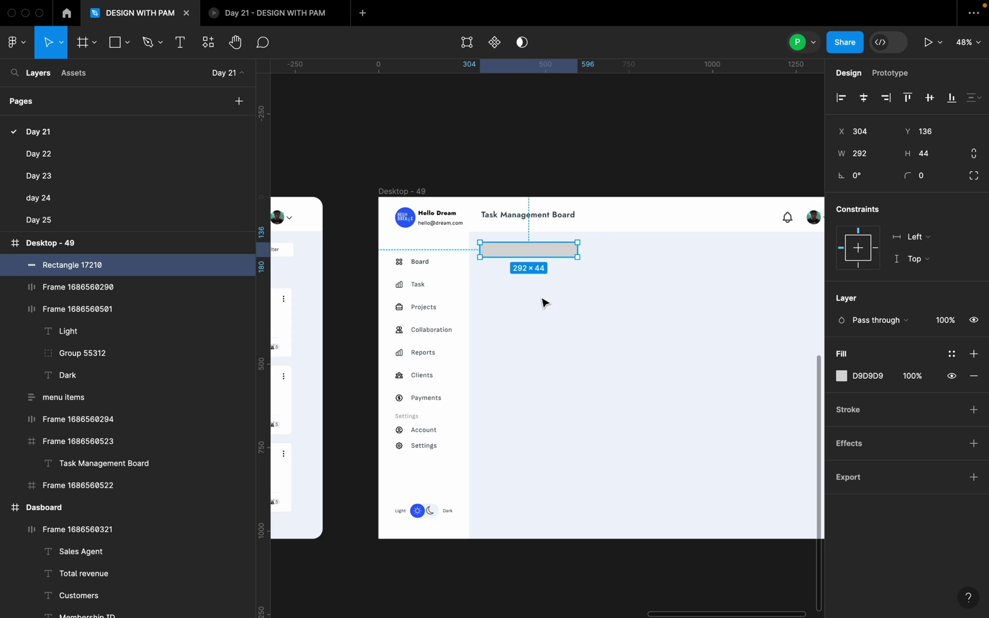
scroll(541, 298, "up", 5)
left_click_drag(543, 213, 557, 215)
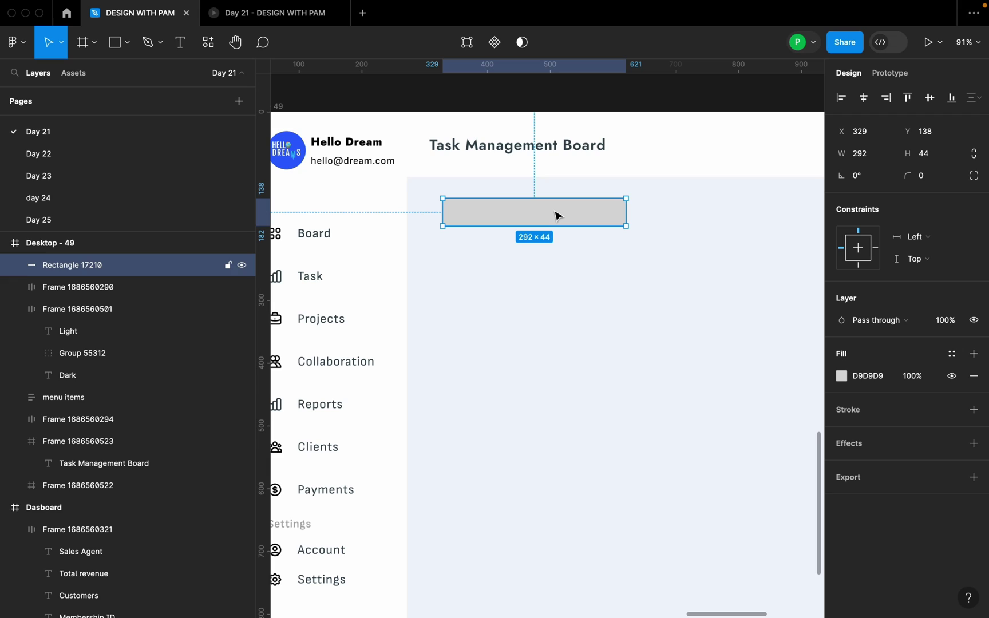
Add the text "Search" in Desktop - 49 and place it inside the grey rectangle at X 365, Y 151
left_click(578, 288)
key("t")
left_click(494, 294)
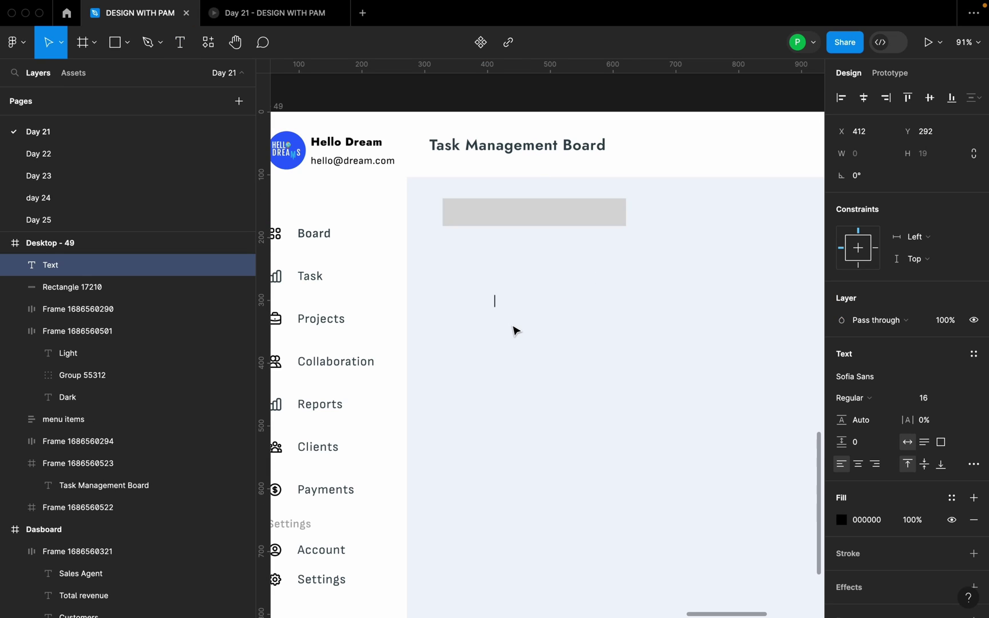
type("Search")
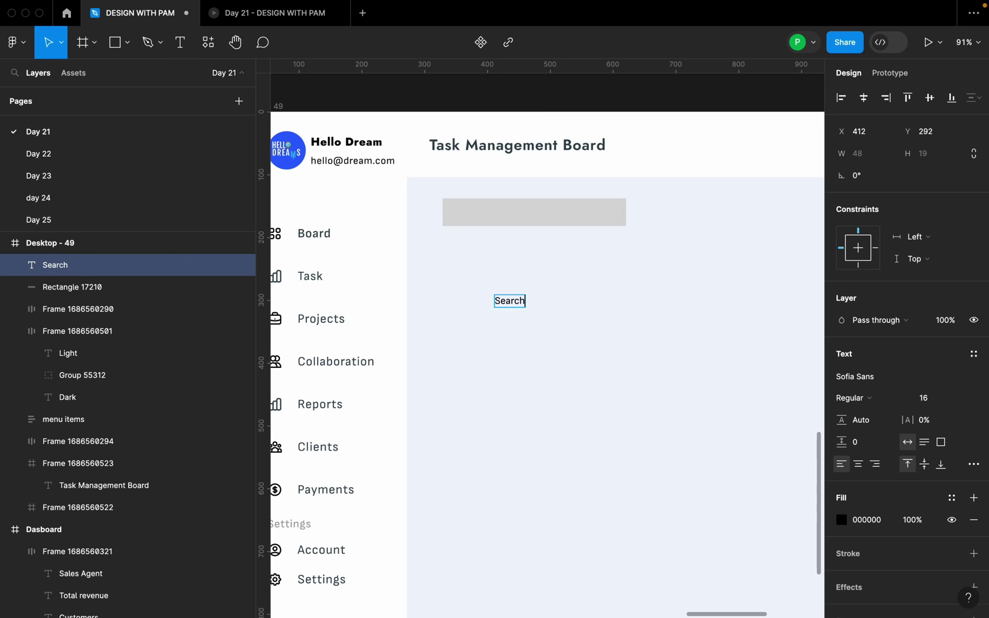
key("Escape")
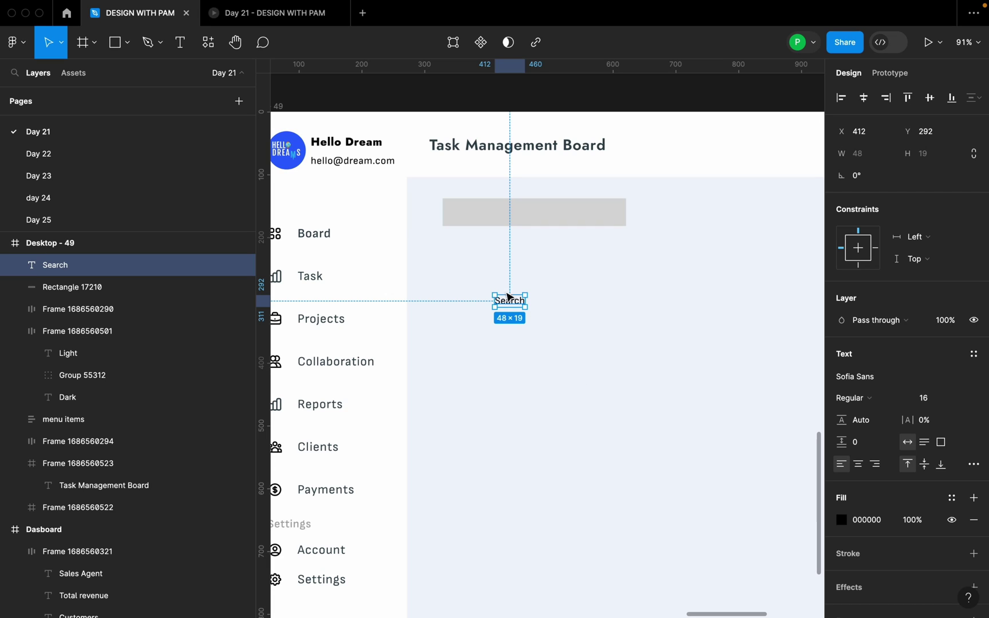
left_click_drag(509, 298, 475, 216)
left_click(521, 147)
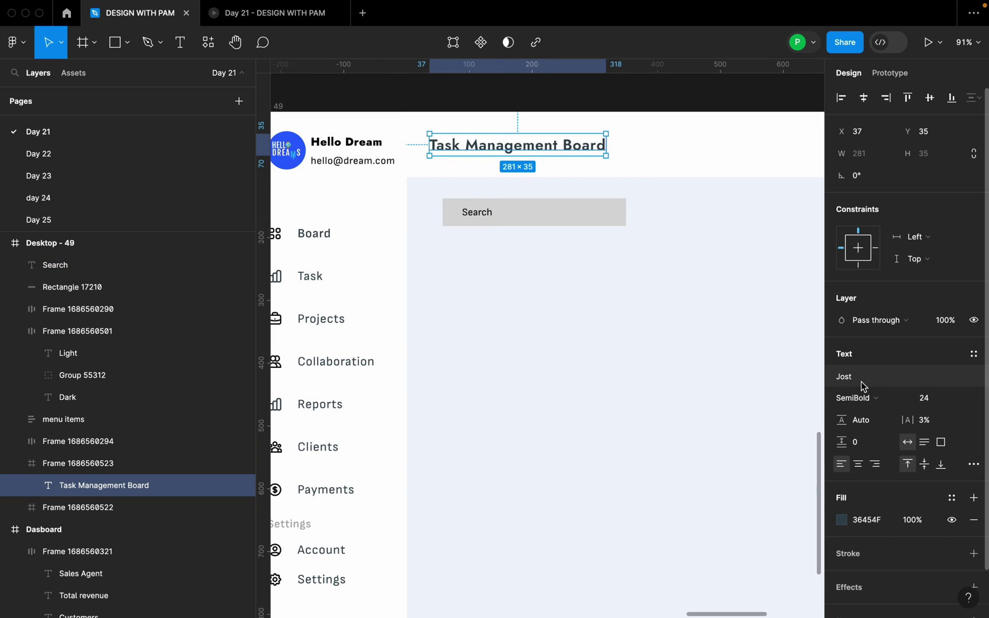
left_click(477, 215)
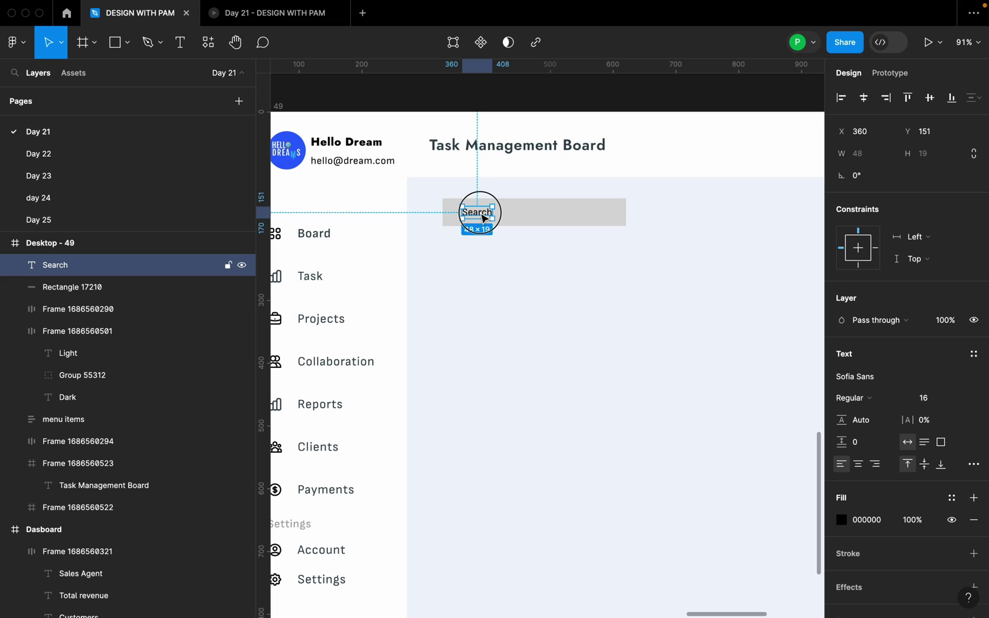
left_click_drag(482, 217, 485, 217)
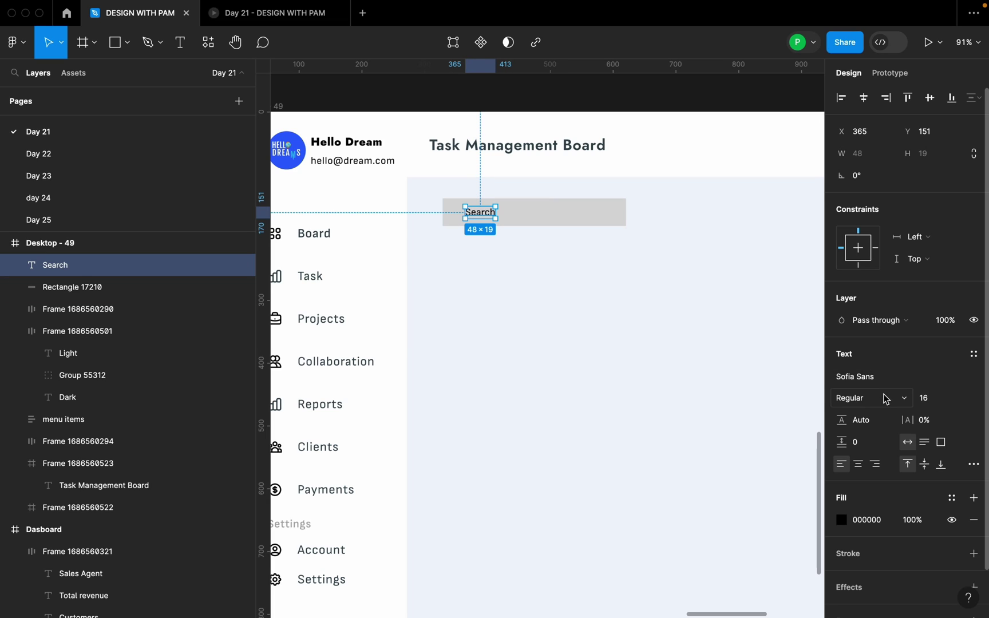
Find the search icon with the Heroicons plugin and insert its outline version onto the Desktop - 49 content area
scroll(484, 211, "up", 5)
left_click(515, 314)
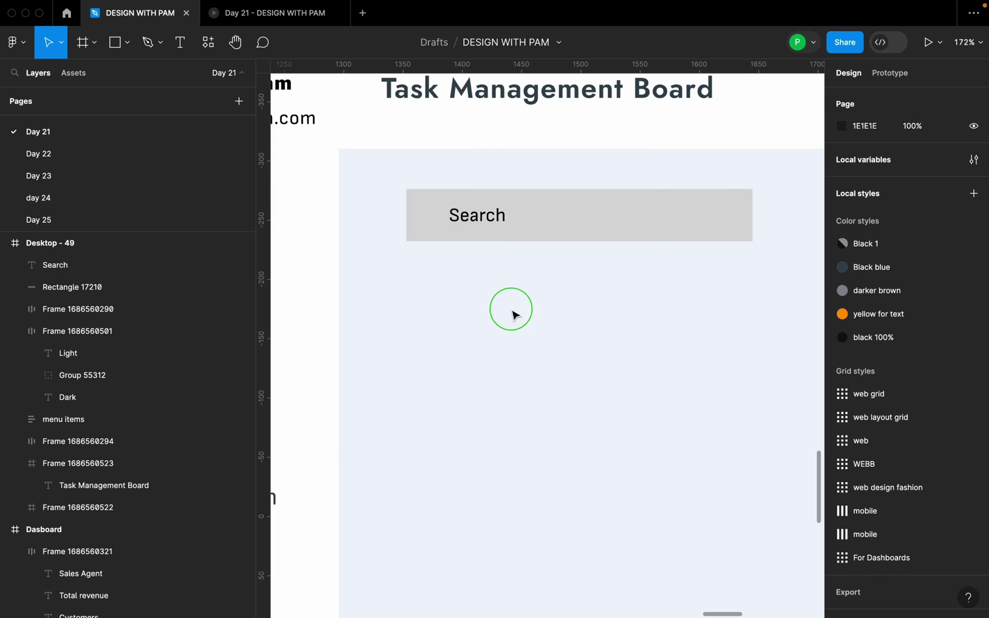
right_click(514, 314)
mouse_move(577, 496)
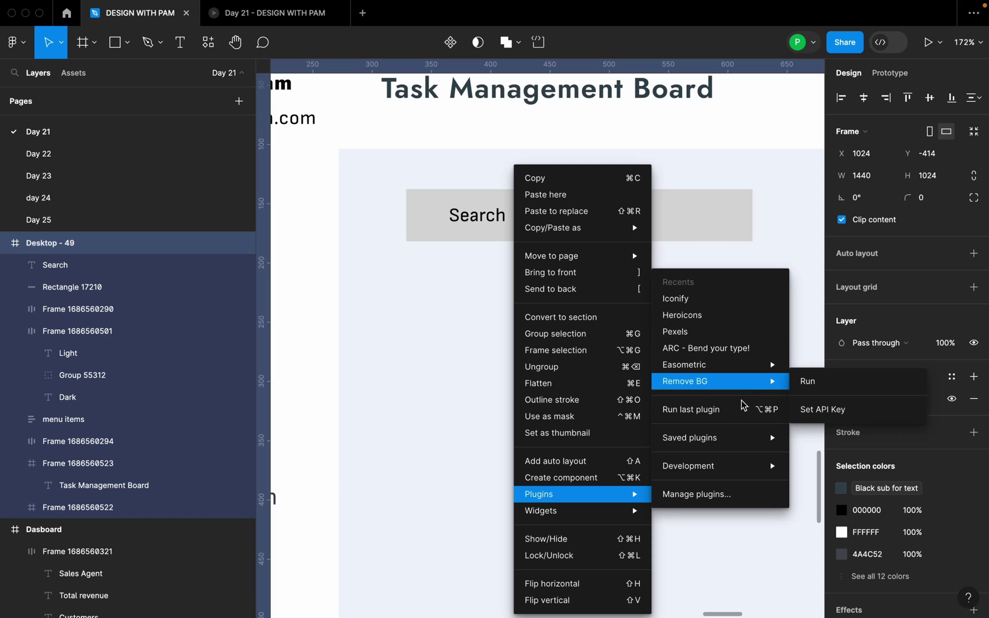
mouse_move(694, 474)
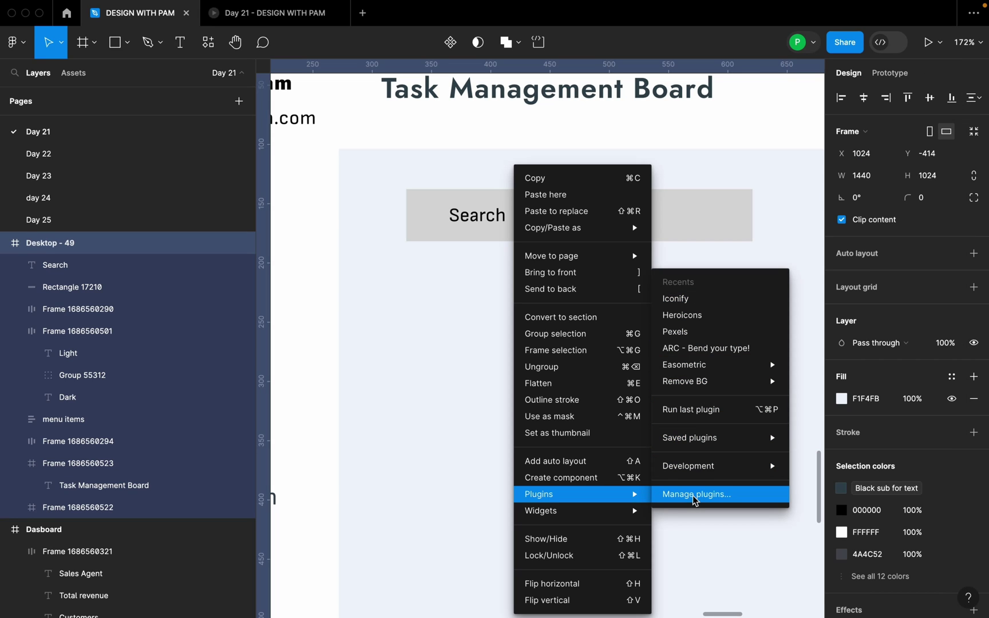
left_click(696, 315)
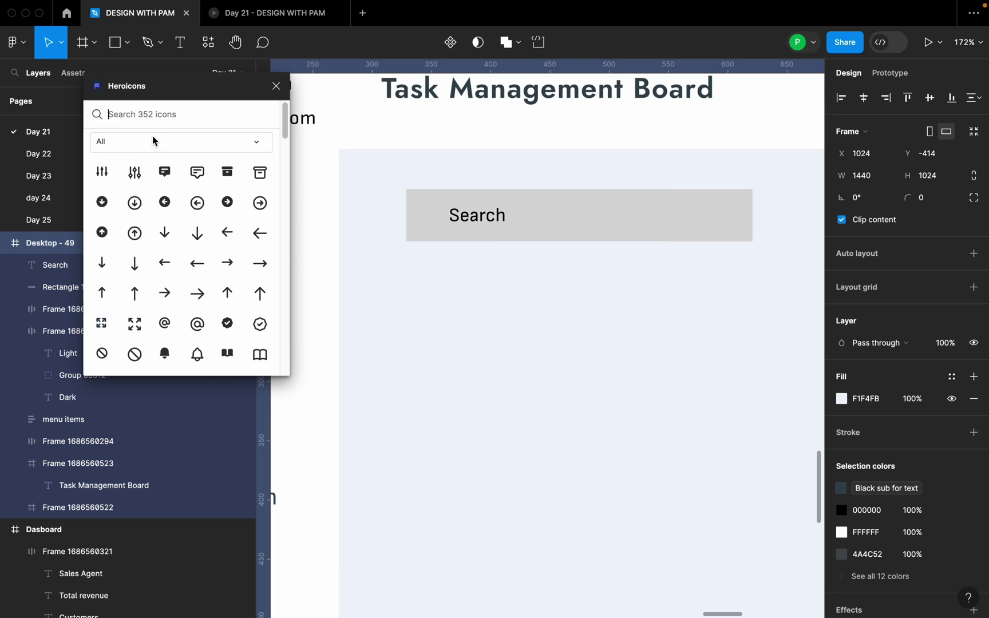
scroll(221, 265, "down", 5)
type("sea")
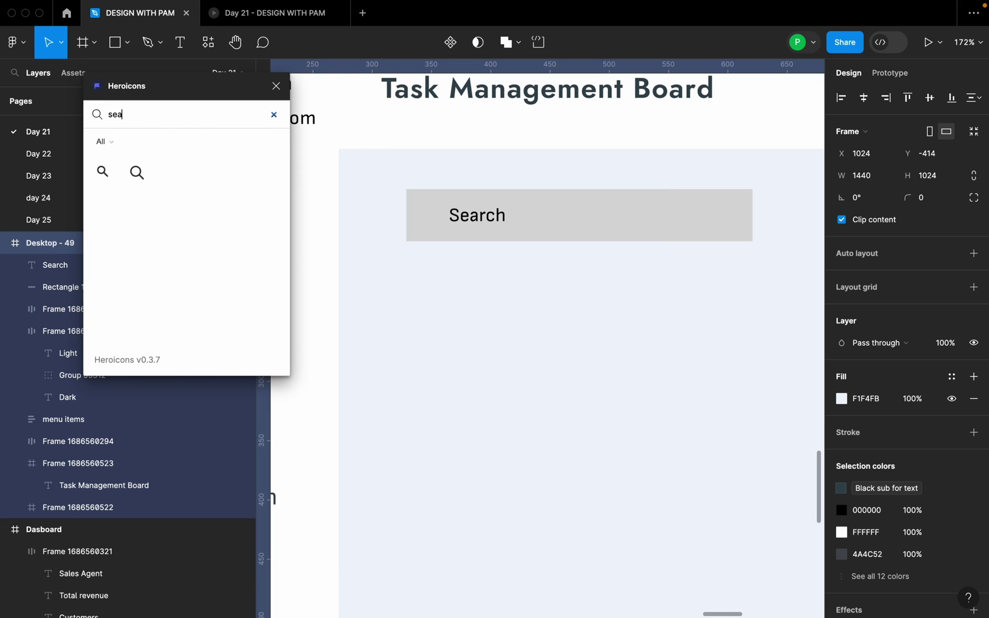
type("r")
left_click(138, 173)
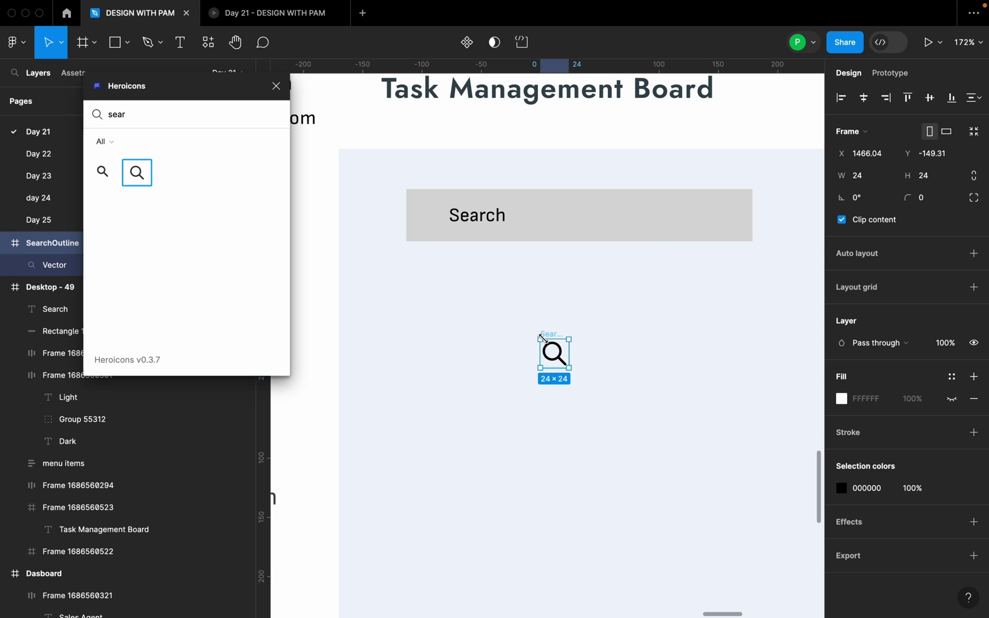
Place the search icon inside the grey rectangle in front of the "Search" text and shift the text right for spacing
left_click_drag(544, 343, 435, 215)
left_click(487, 220)
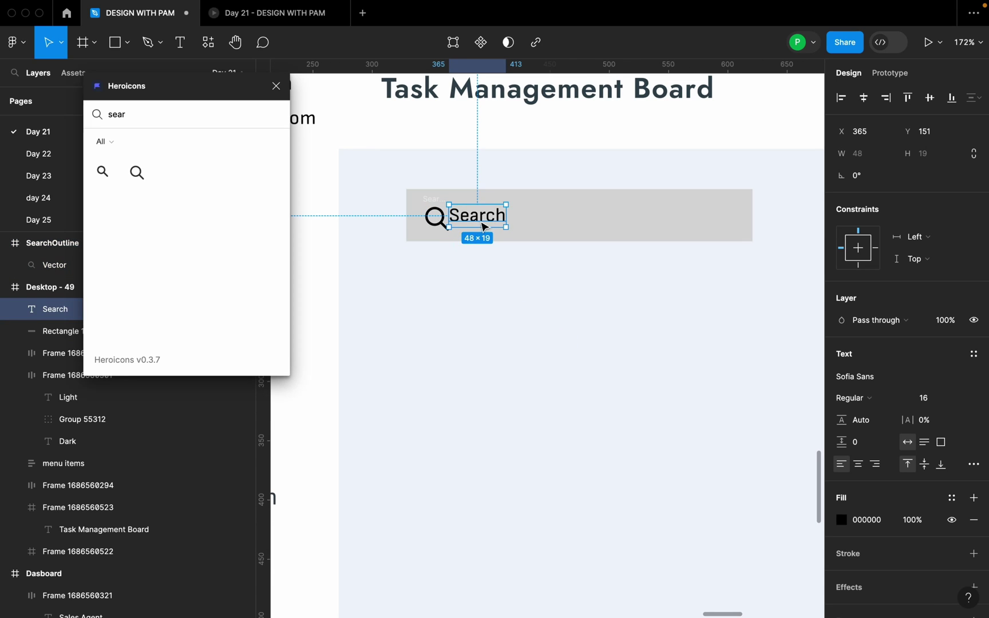
left_click(443, 219, "shift")
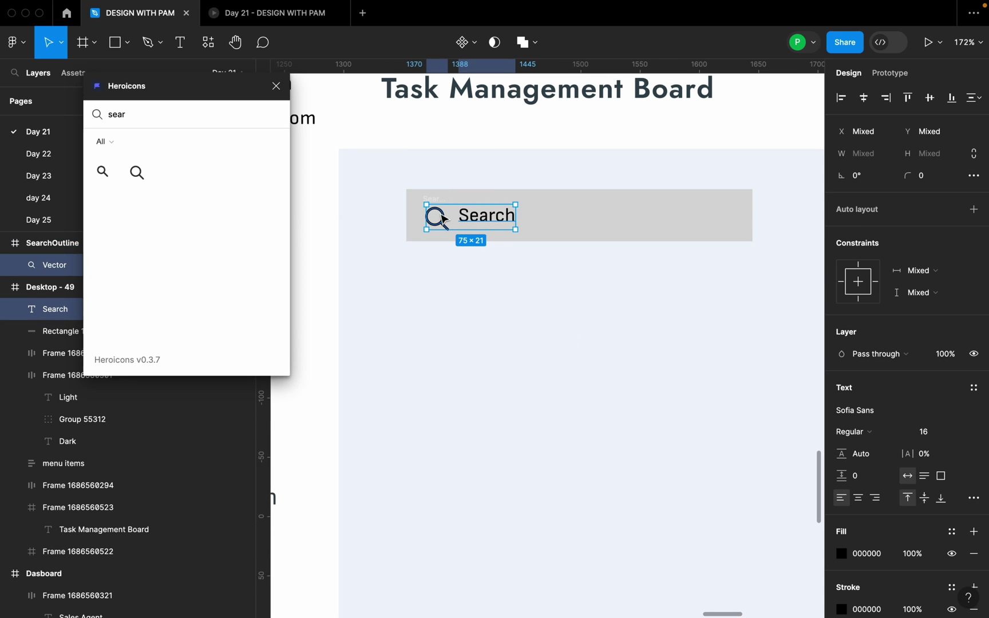
key("shift+a")
key("ctrl+z")
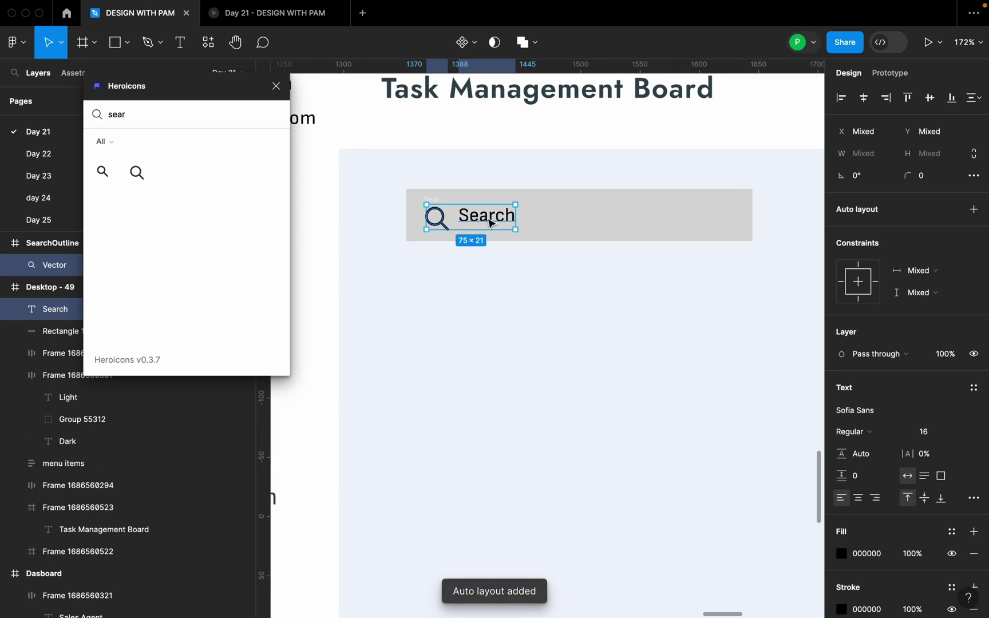
left_click_drag(494, 221, 496, 299)
key("ctrl+z")
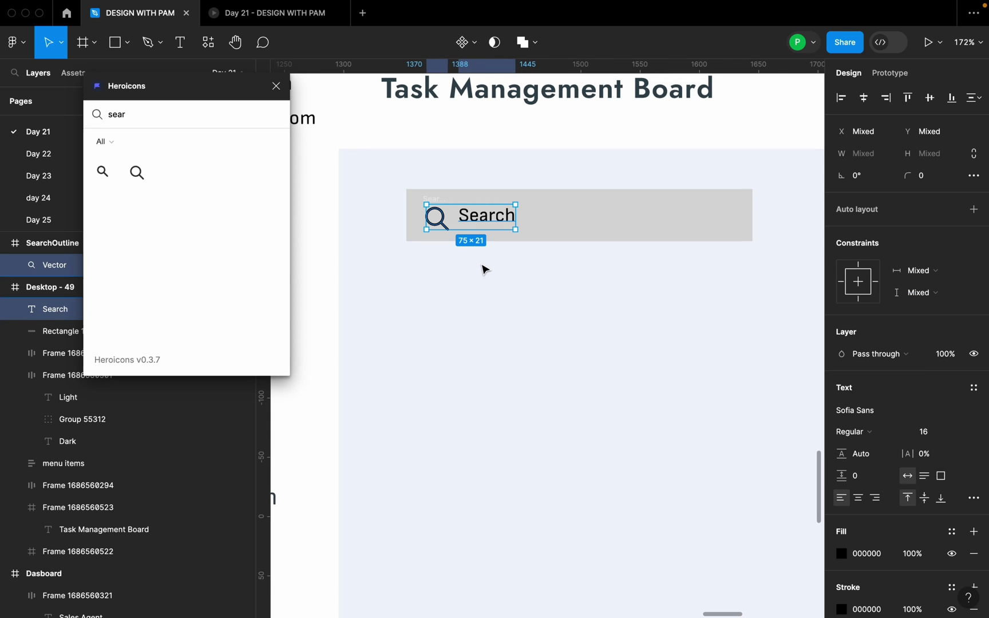
Combine the search icon frame and the "Search" text into a horizontal auto layout with center alignment
left_click(499, 245)
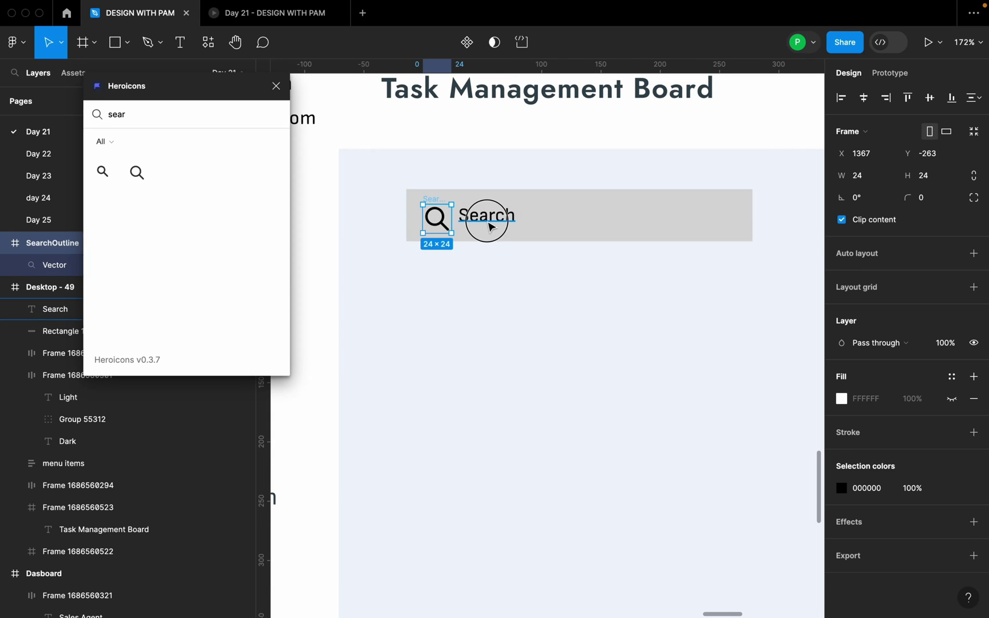
left_click(486, 221)
key("shift+a")
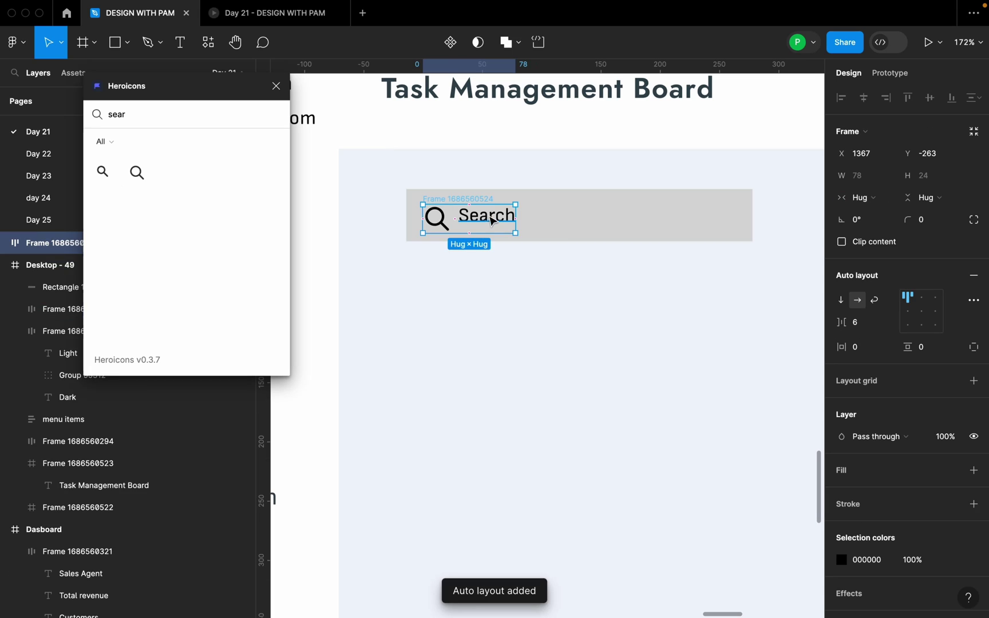
scroll(493, 221, "up", 3)
left_click(922, 313)
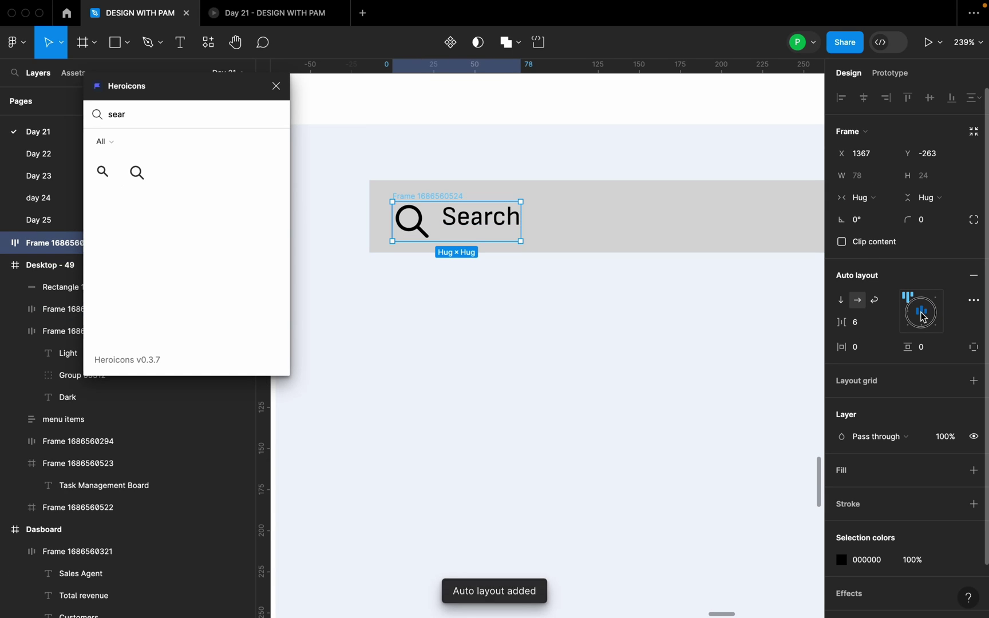
left_click(922, 313)
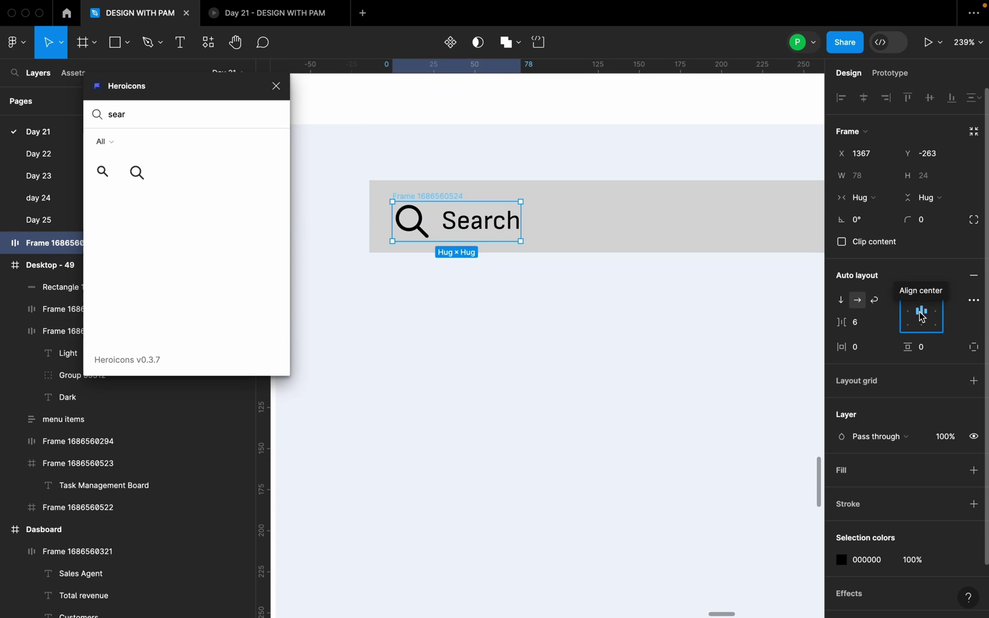
Resize the magnifying glass vector to 14 × 14 with its proportions constrained
double_click(418, 230)
scroll(421, 238, "up", 5)
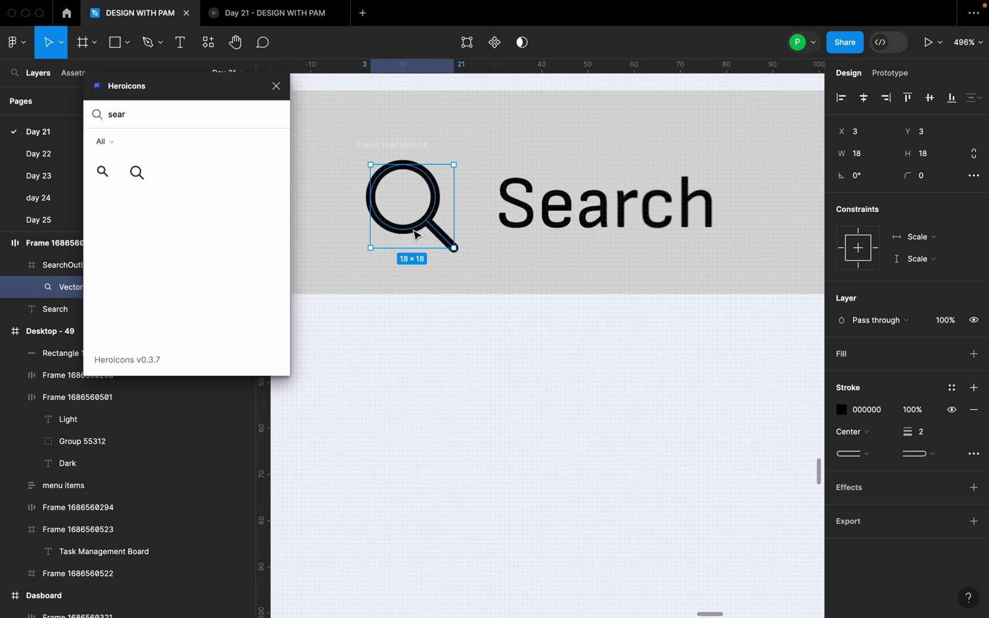
scroll(515, 232, "up", 3)
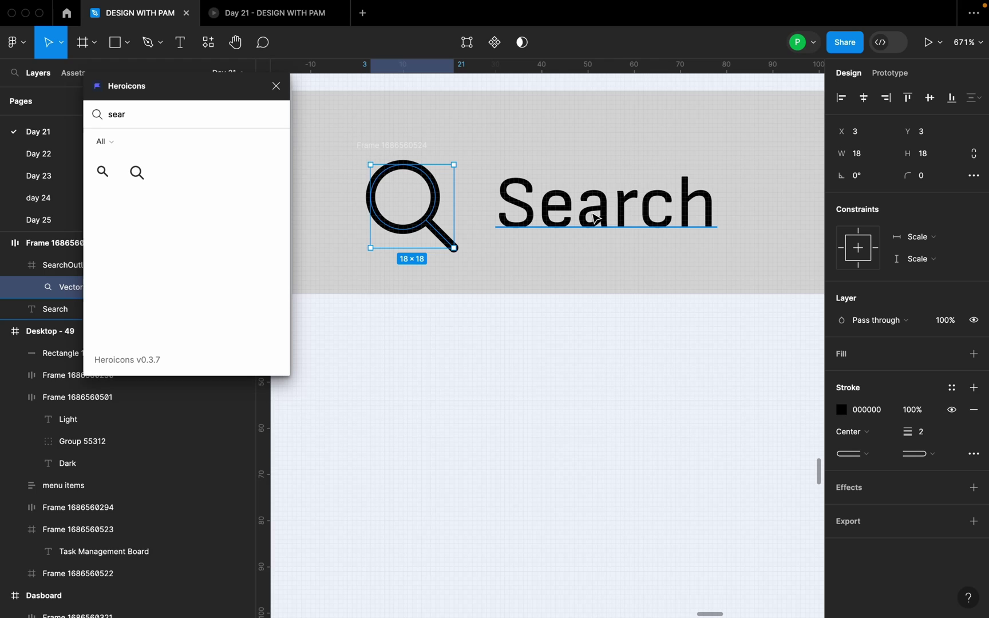
left_click(976, 160)
left_click(869, 160)
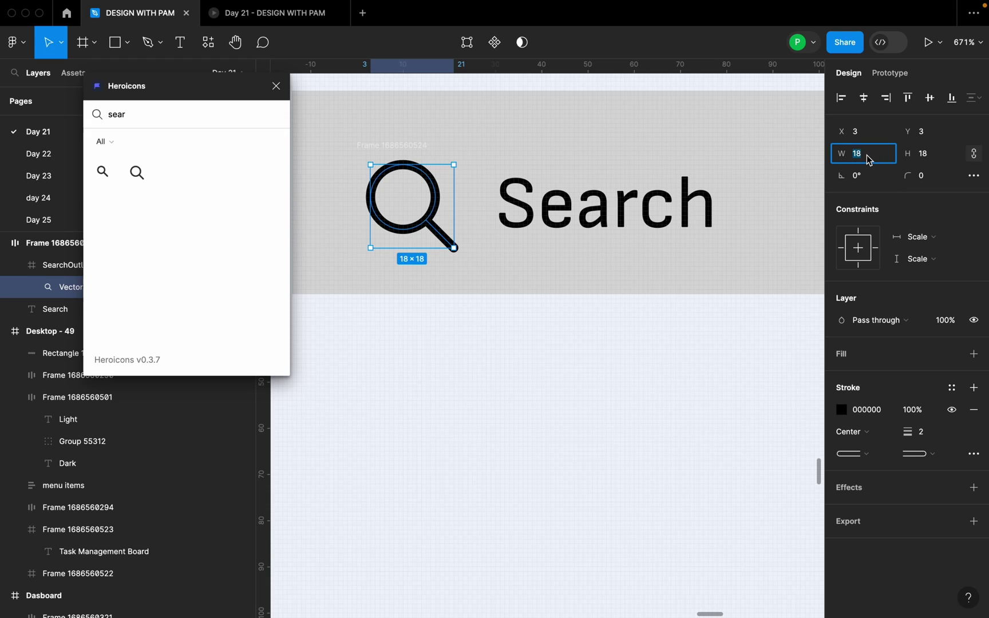
type("14")
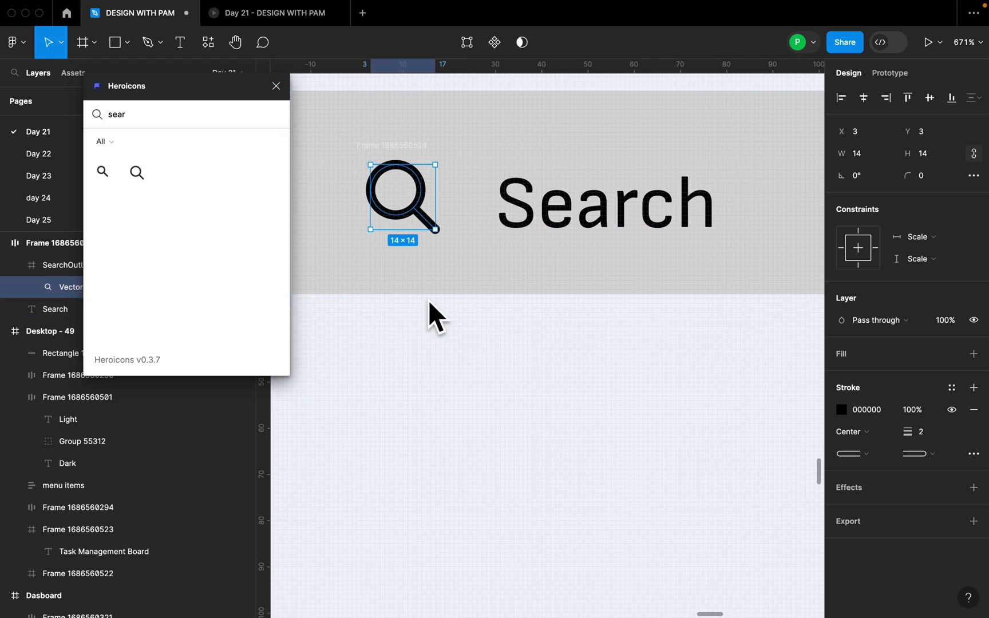
left_click(428, 300)
Close the Heroicons plugin and move the Vector layer out of SearchOutline, directly into the auto layout frame
left_click(486, 216)
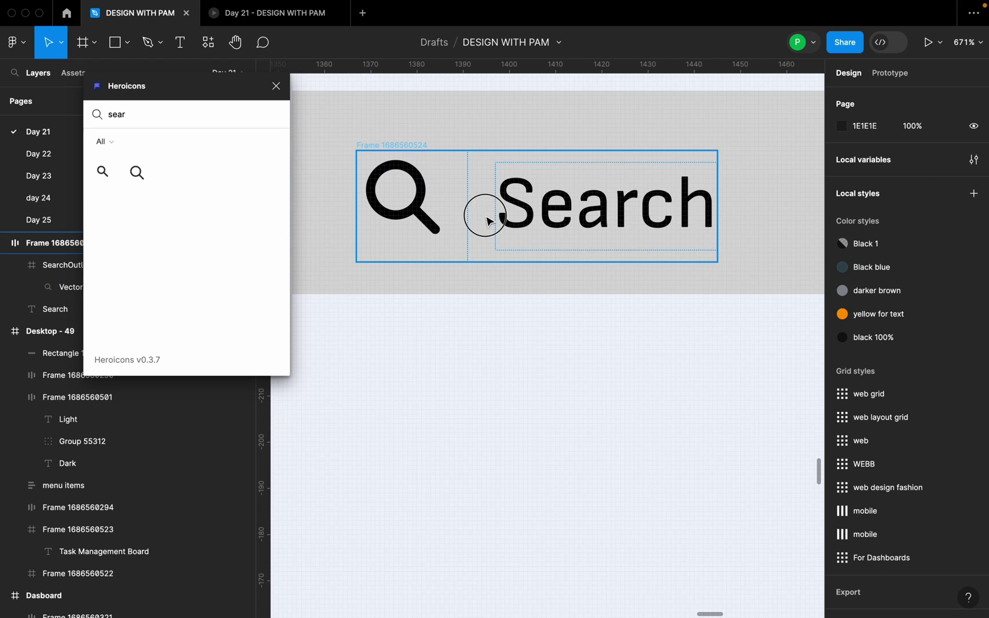
left_click(436, 191)
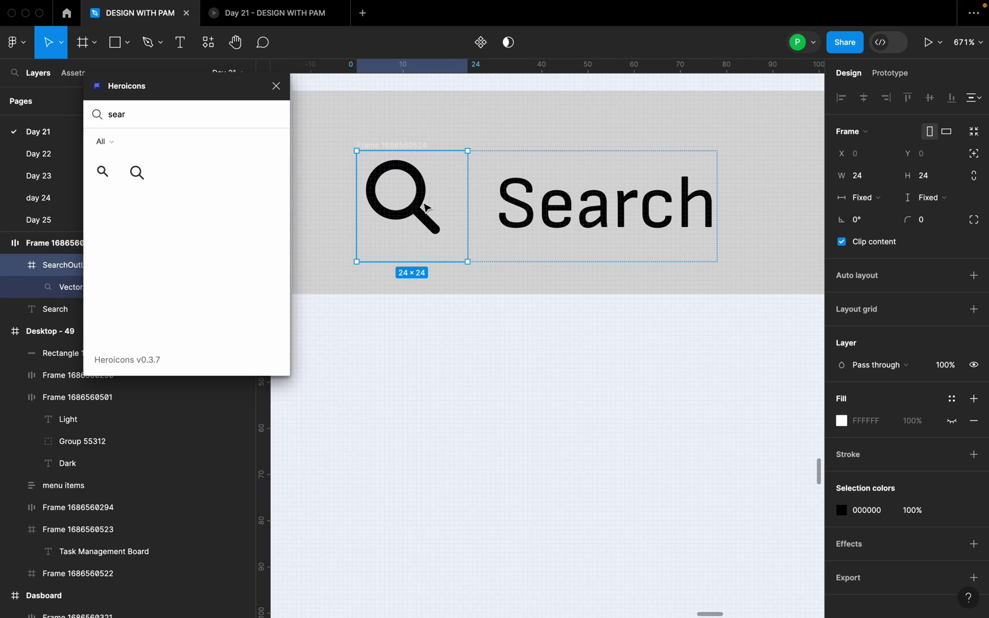
left_click(276, 86)
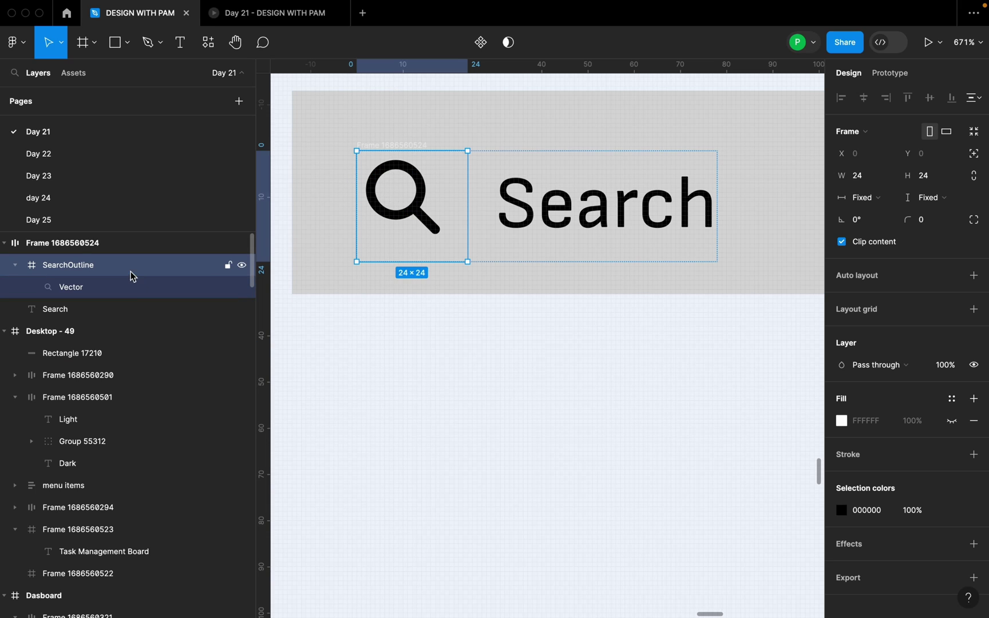
left_click(124, 292)
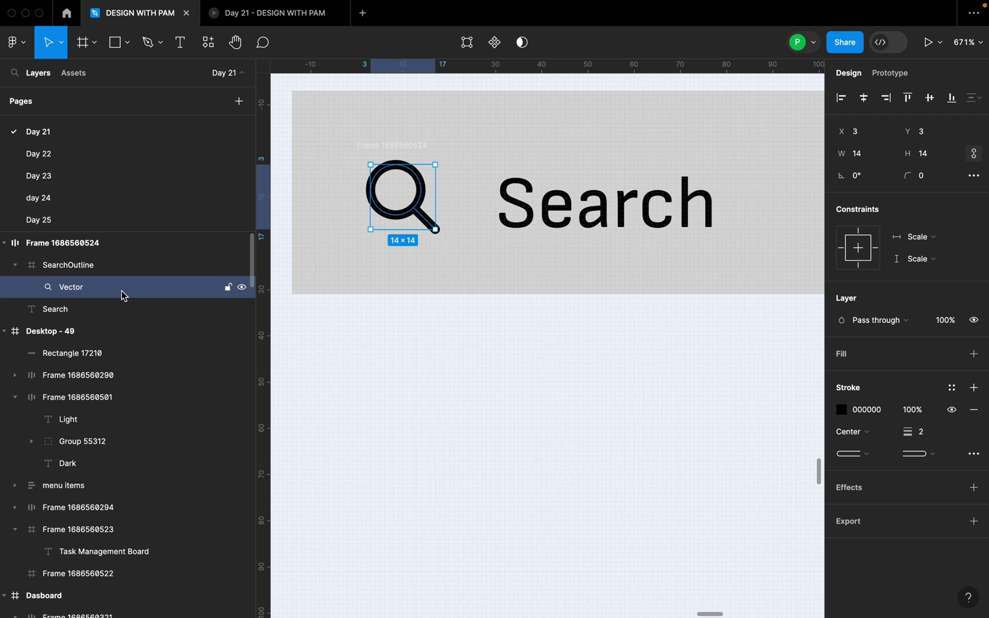
left_click_drag(122, 295, 111, 259)
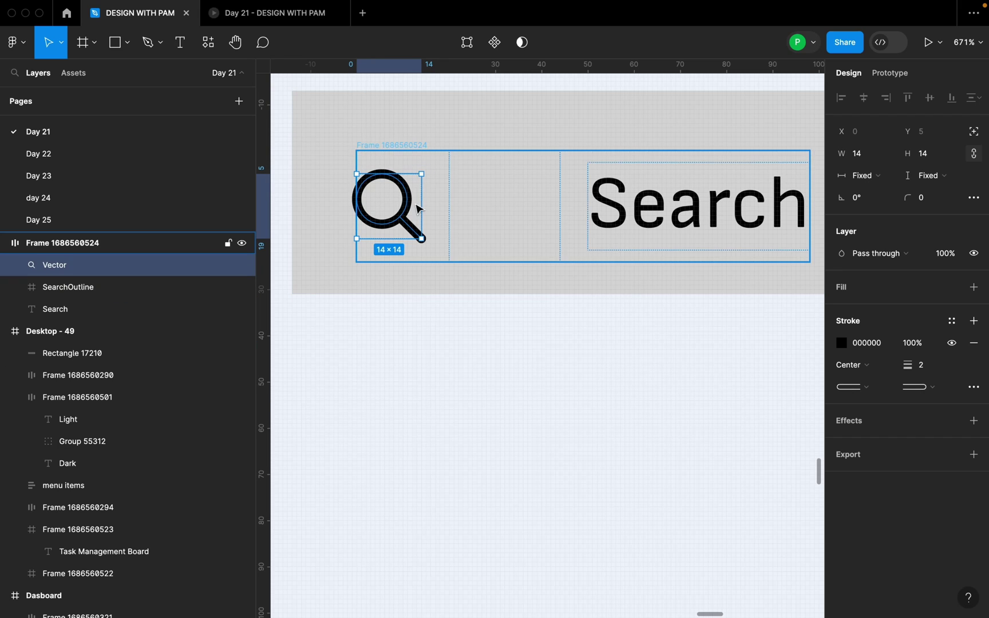
Delete the empty SearchOutline frame between the magnifying glass and the "Search" text
left_click(504, 195)
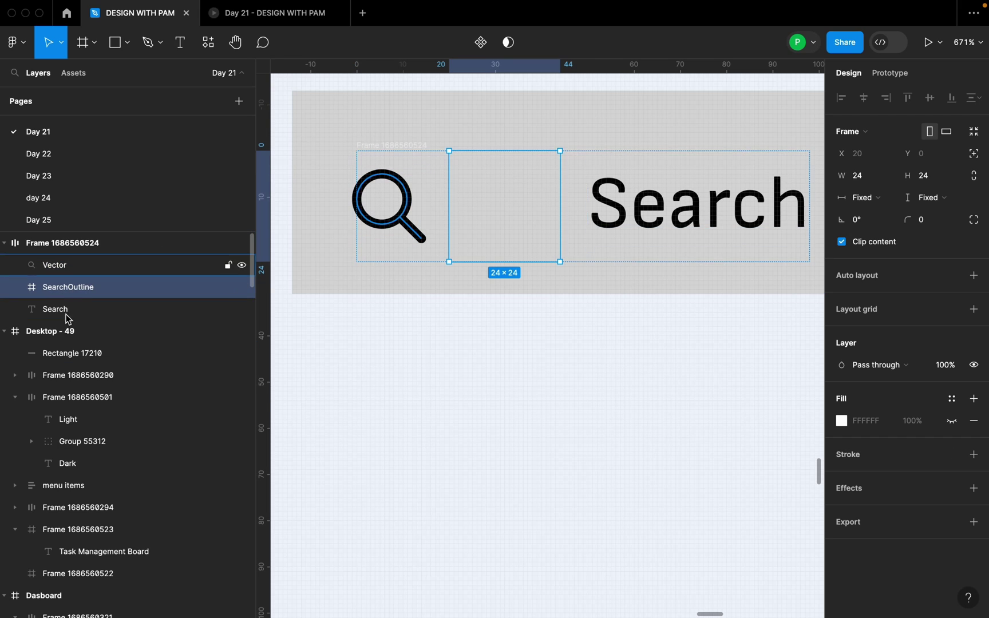
left_click(57, 268)
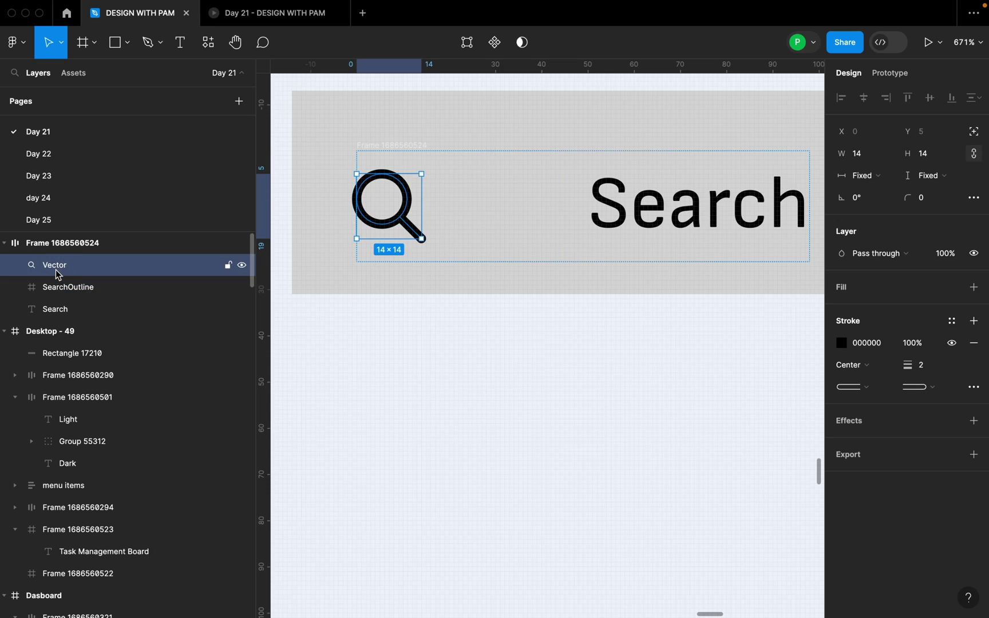
left_click(75, 290)
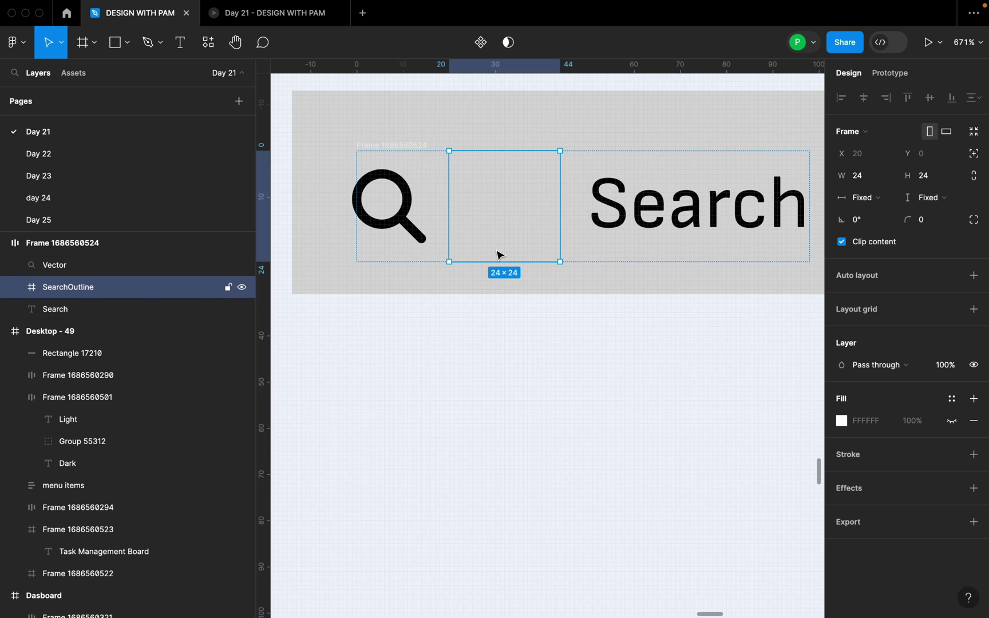
left_click(618, 254)
left_click(555, 256)
left_click(564, 255)
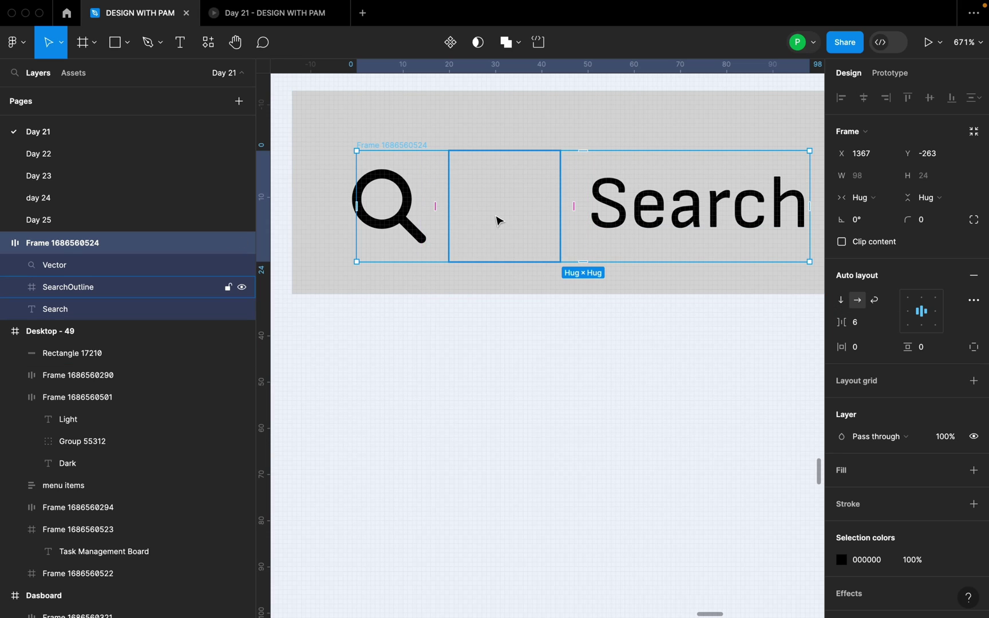
left_click(159, 287)
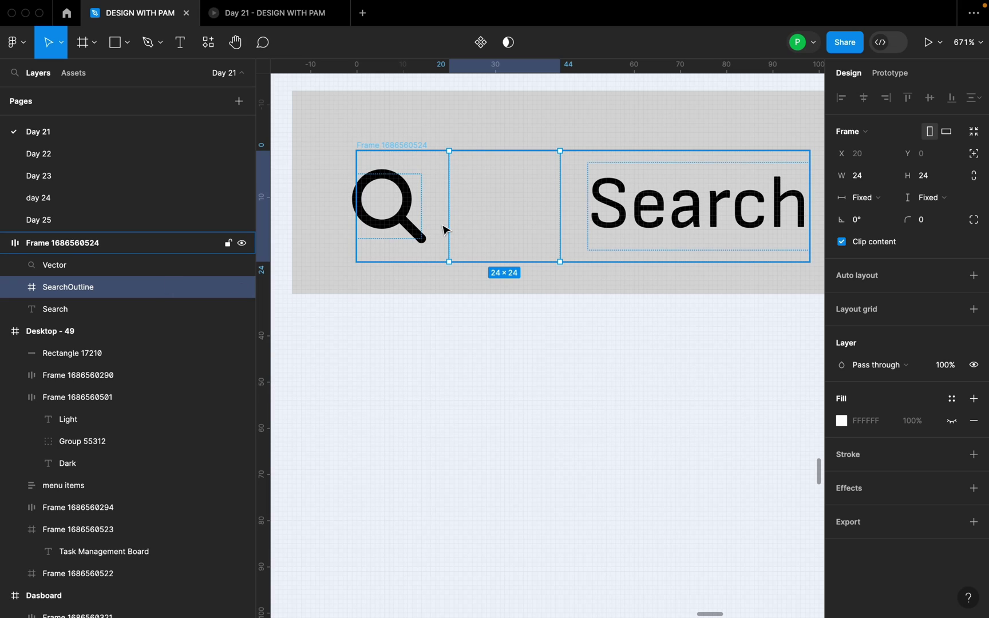
key("Delete")
Stretch the icon-and-text auto layout frame leftwards to a width of 71, keeping the 6 spacing between its items
left_click(485, 249)
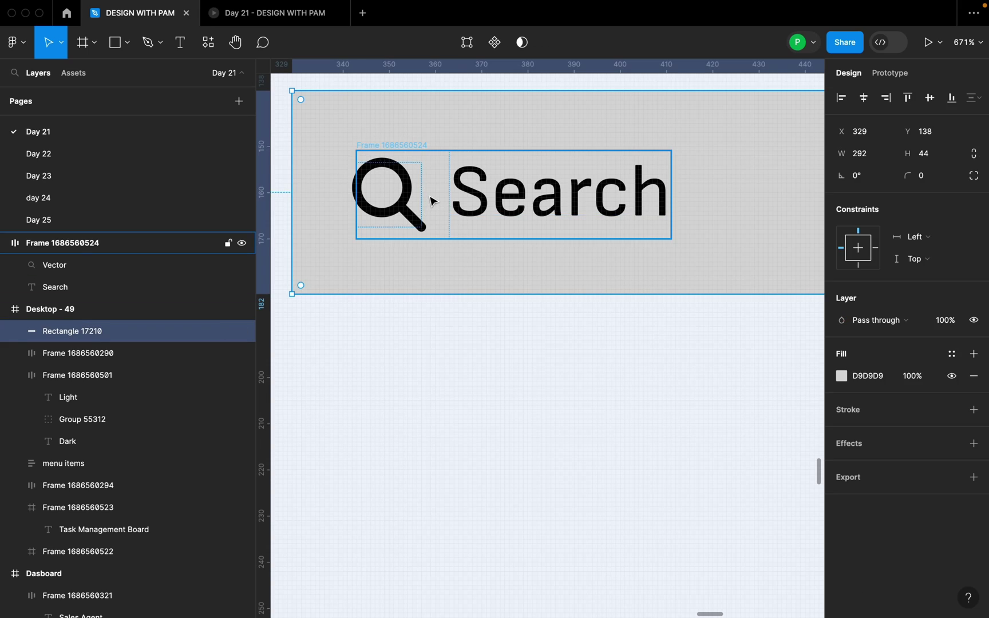
left_click(428, 195)
left_click_drag(355, 192, 341, 192)
left_click(428, 197)
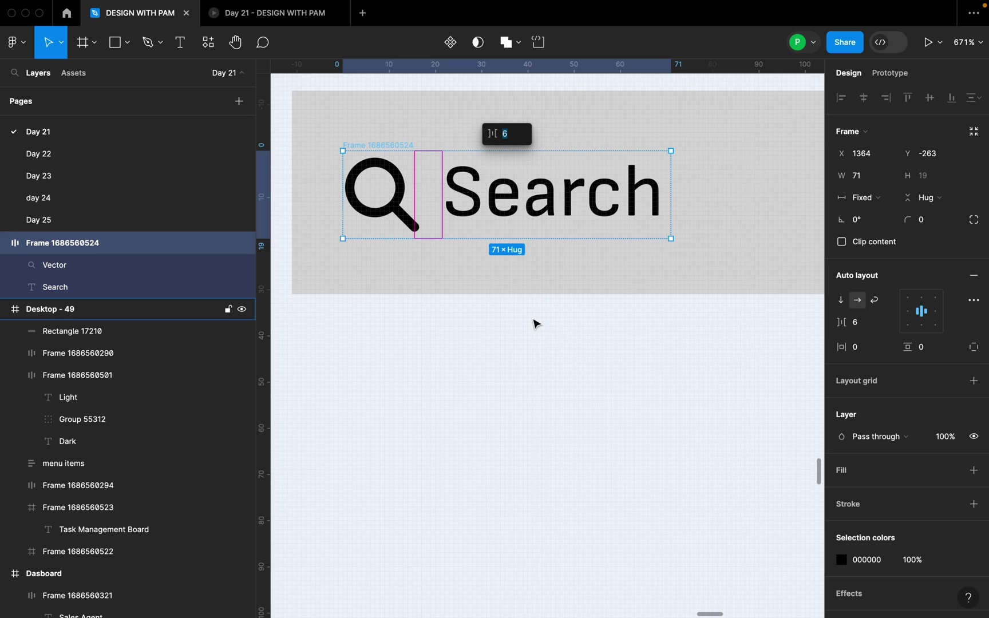
scroll(534, 323, "down", 5)
left_click(563, 259)
left_click(587, 309)
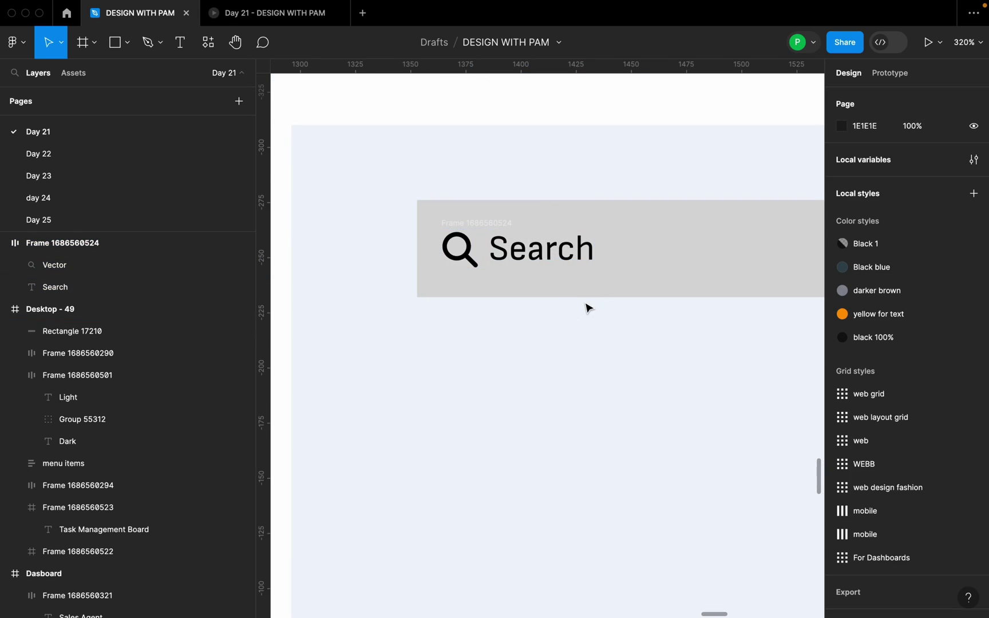
Round the corners of the 292 × 44 grey search rectangle
scroll(595, 295, "down", 5)
left_click(607, 280)
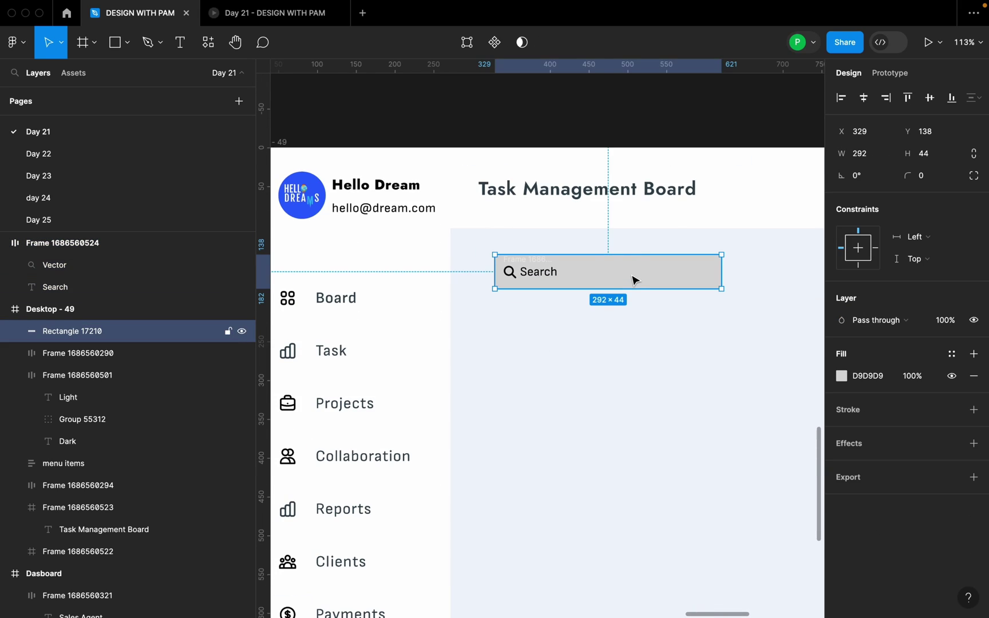
left_click(927, 177)
mouse_move(968, 2)
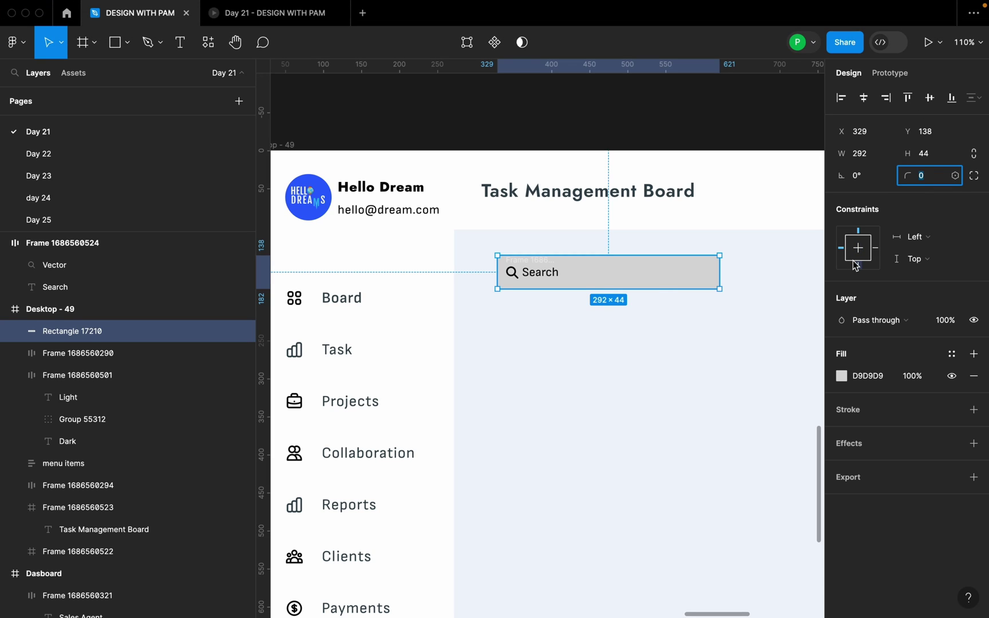
left_click(653, 415)
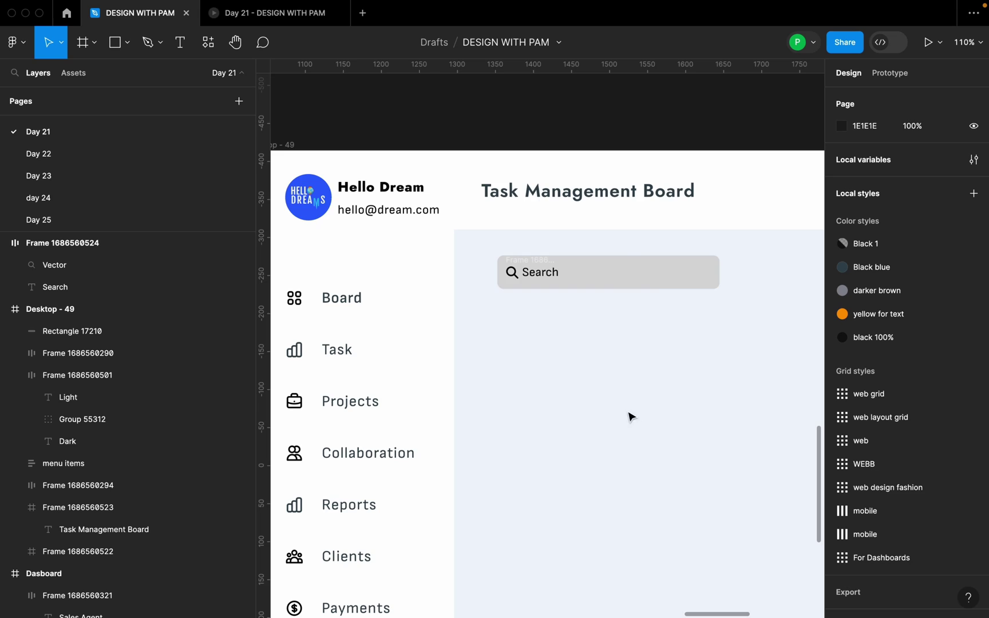
Move the magnifying glass and "Search" auto layout frame to about 50 from the grey rectangle's left edge
scroll(655, 281, "up", 5)
left_click(535, 279)
left_click(490, 261)
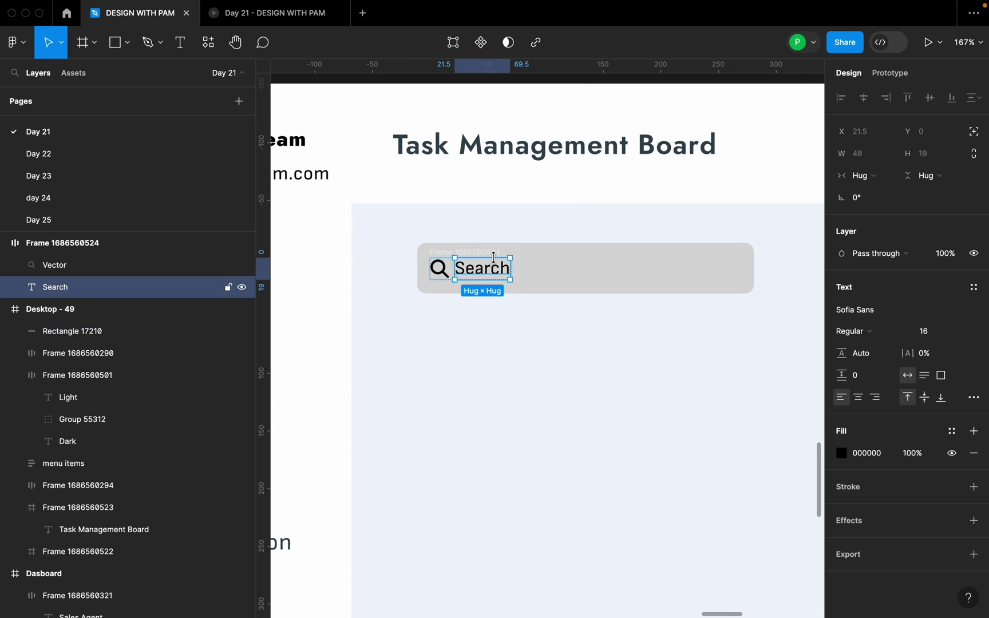
left_click(496, 254)
left_click_drag(496, 254, 540, 276)
Wrap the icon-and-text auto layout frame and the grey search rectangle together in a new 292 × 44 frame
left_click(598, 273, "shift")
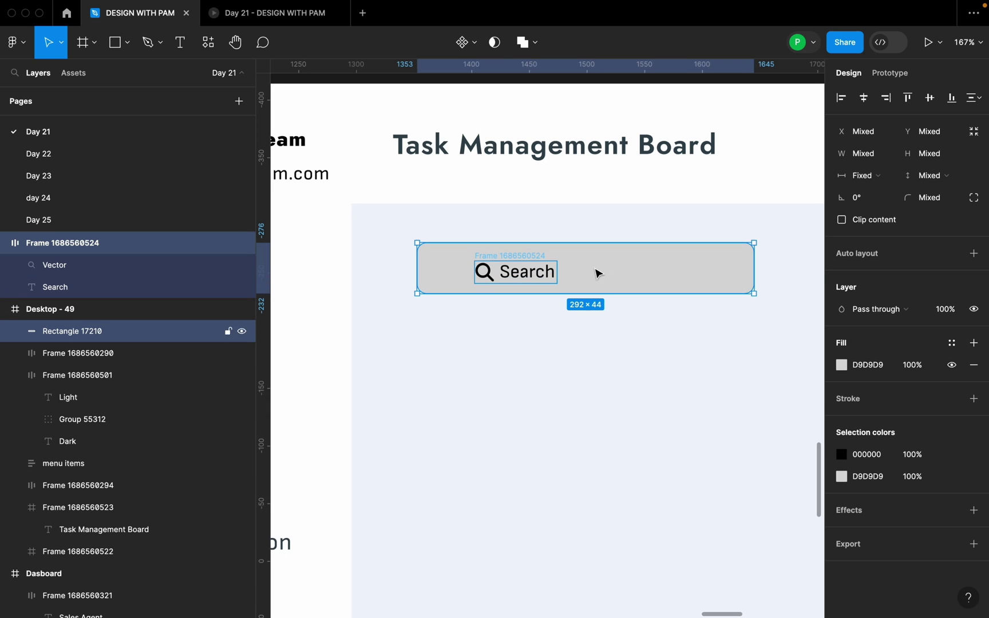
right_click(600, 275)
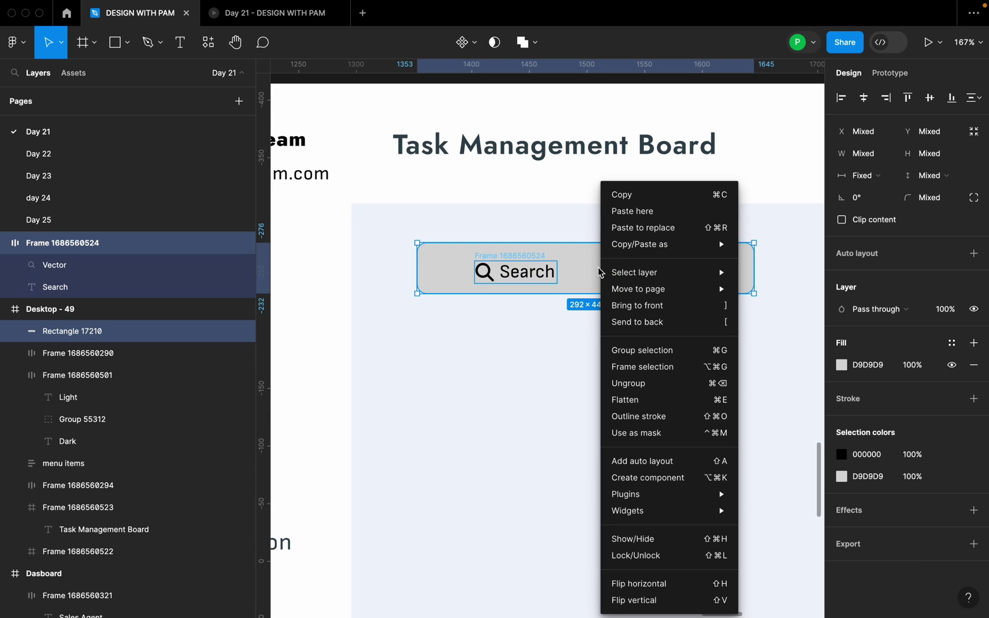
left_click(638, 364)
left_click(561, 337)
left_click(469, 243)
scroll(657, 283, "down", 5)
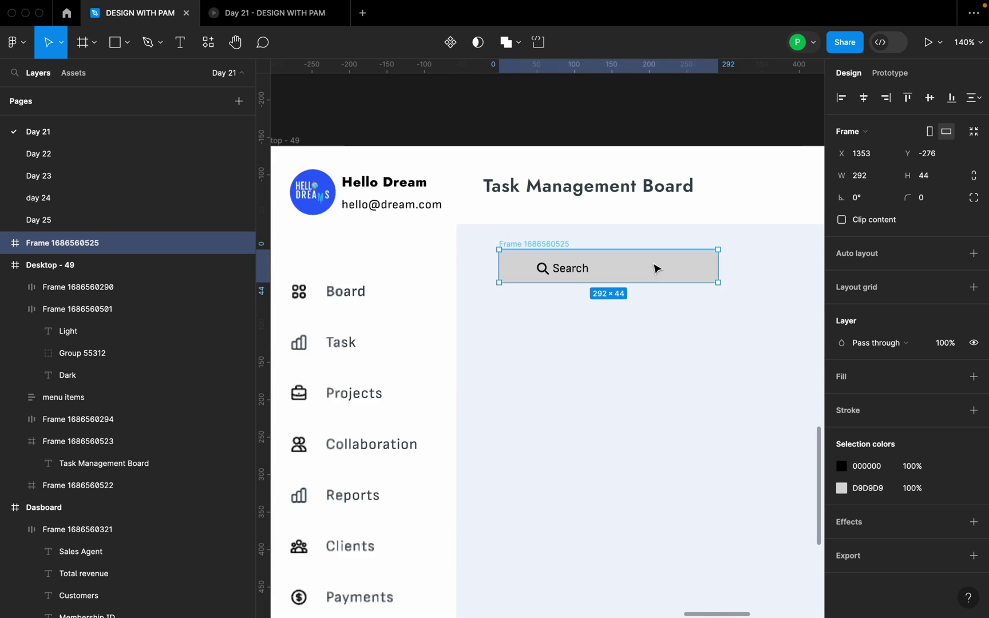
scroll(657, 282, "up", 3)
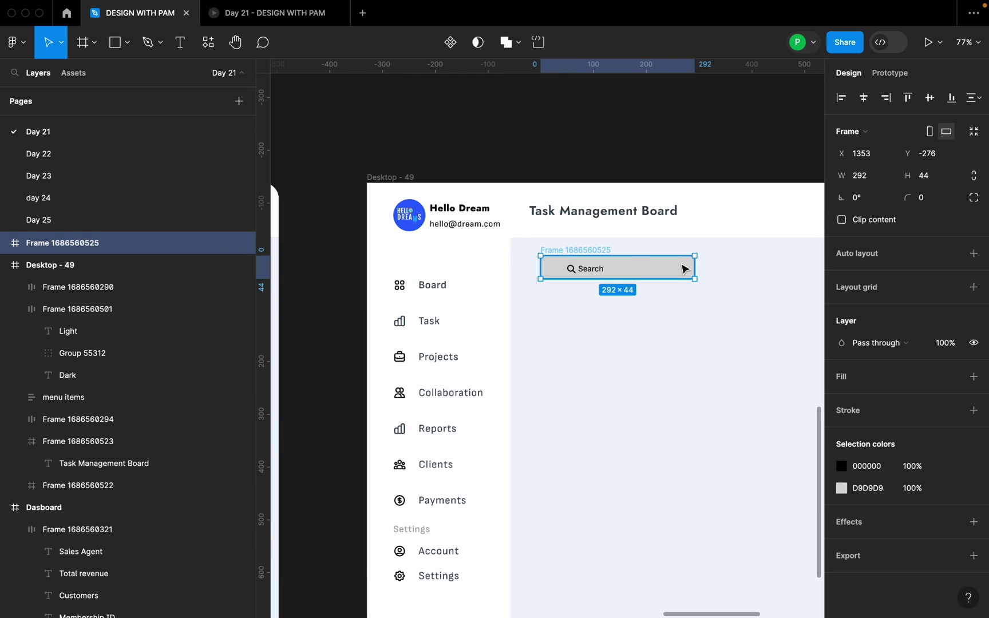
Rename the Desktop - 49 frame as "Task management"
double_click(413, 177)
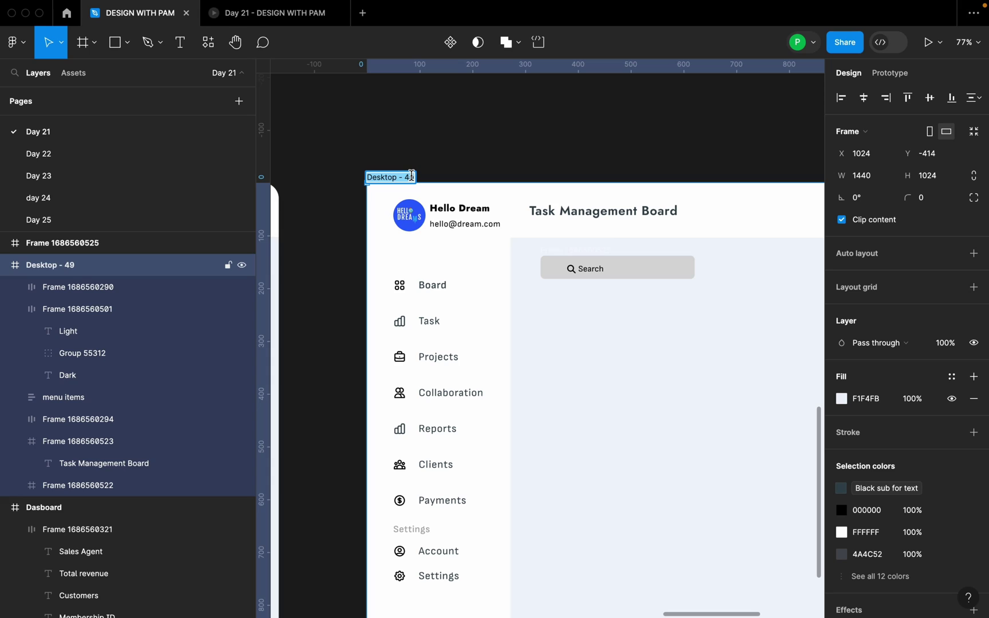
type("Task management")
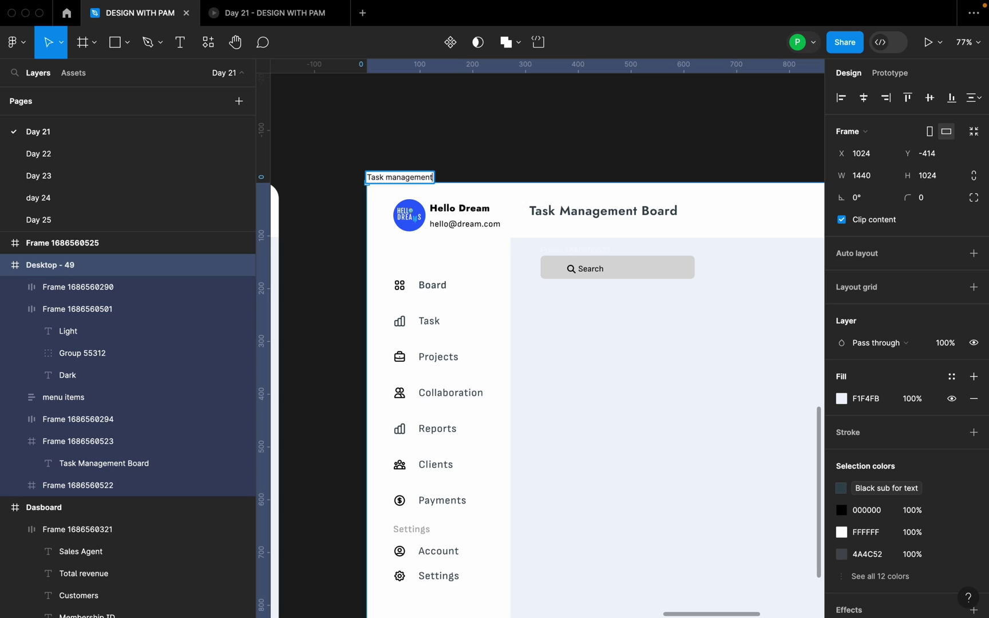
key("Return")
Collapse the search bar frame in the layer list and nest it inside the Task management frame
double_click(586, 268)
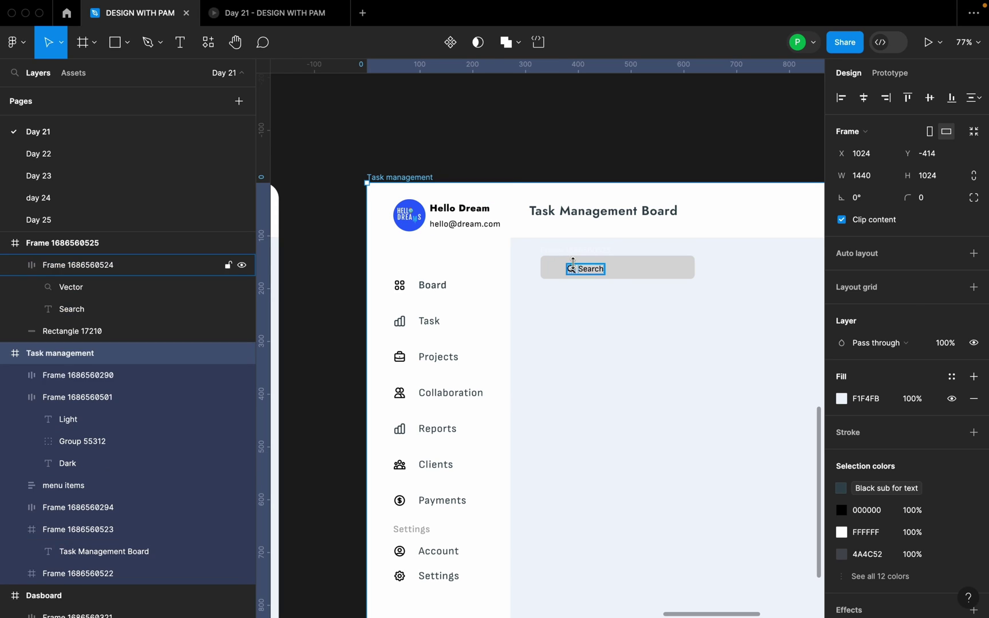
left_click(593, 253)
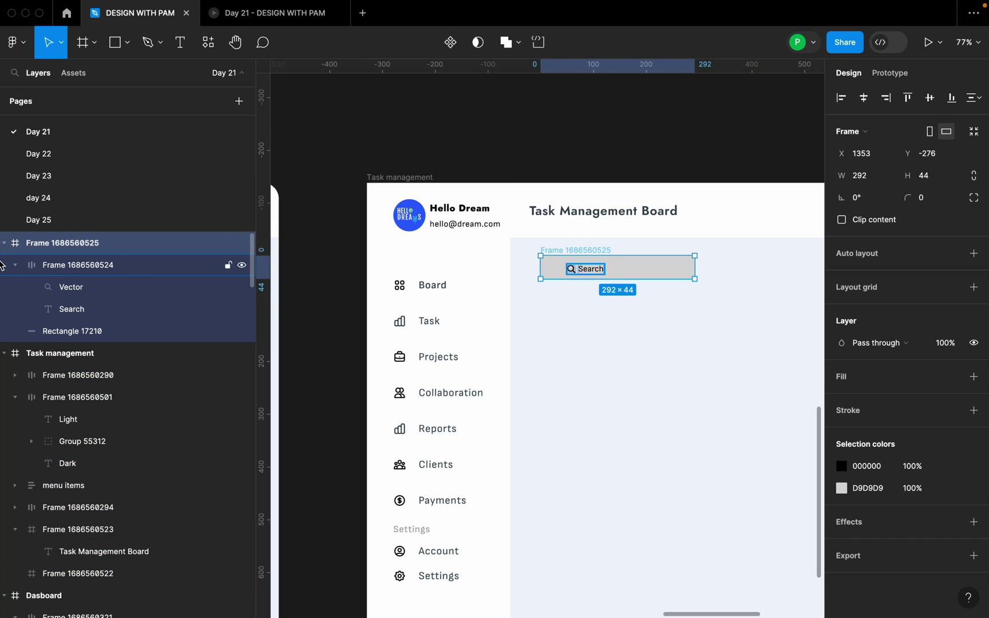
left_click(5, 243)
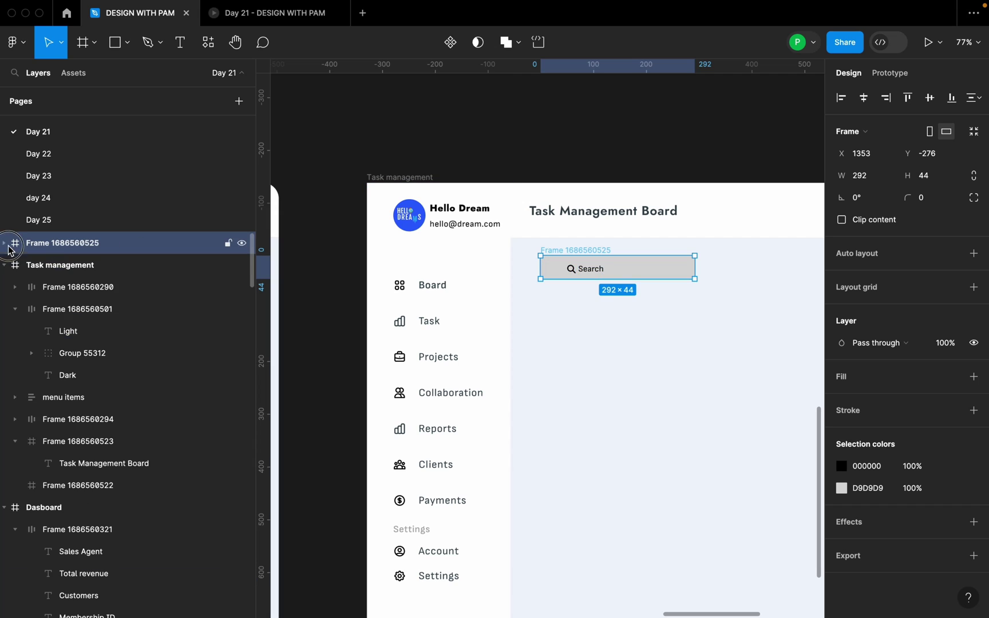
left_click_drag(70, 271, 70, 281)
left_click(653, 327)
scroll(707, 288, "up", 3)
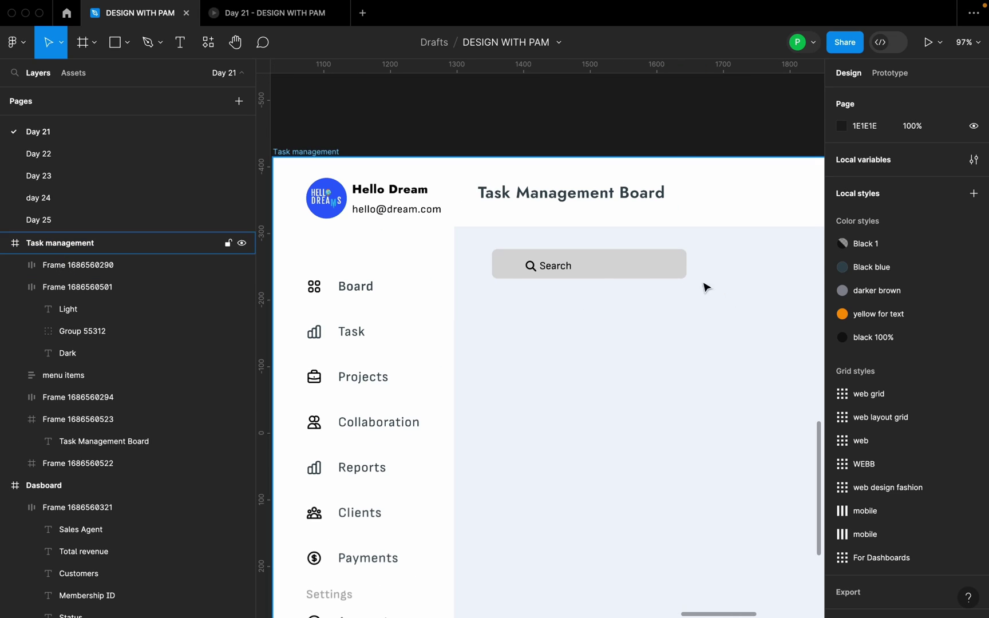
Align the icon-and-text auto layout frame to the vertical centre of the search bar, keeping its X at 50
left_click(570, 275)
double_click(566, 270)
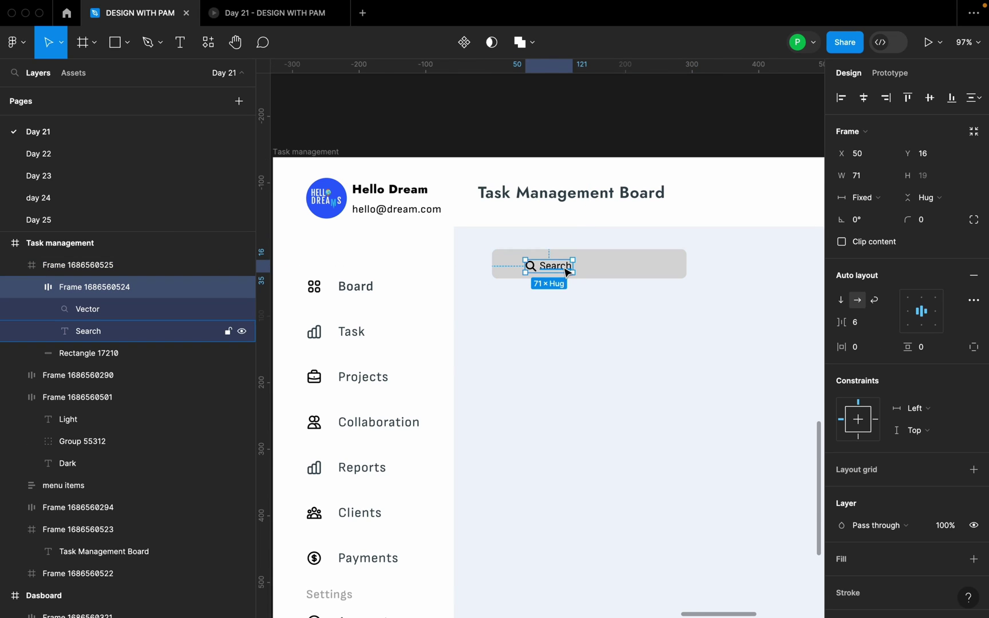
scroll(567, 272, "up", 5)
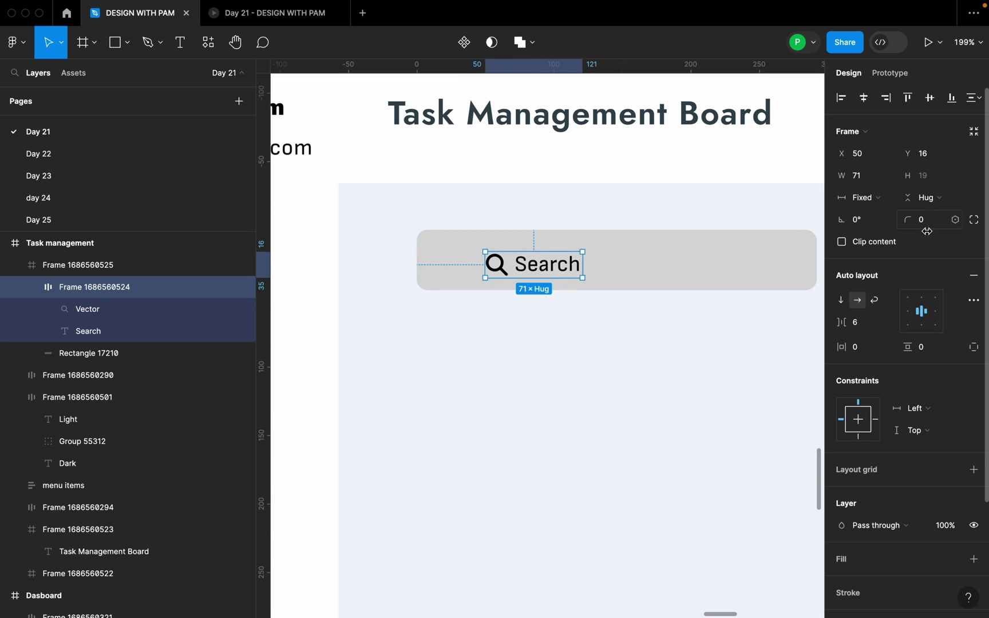
left_click(864, 99)
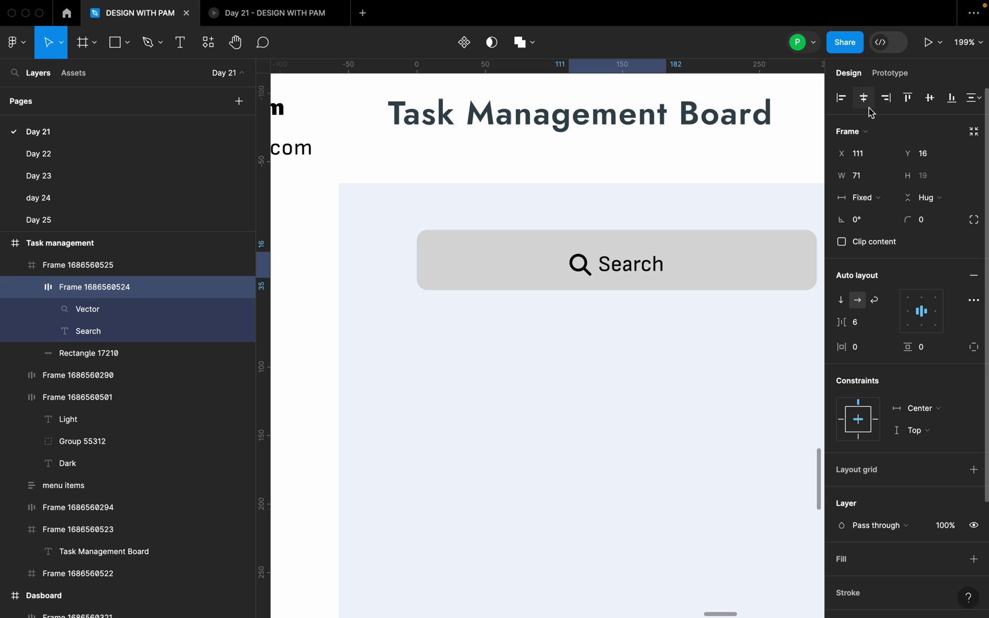
left_click(936, 103)
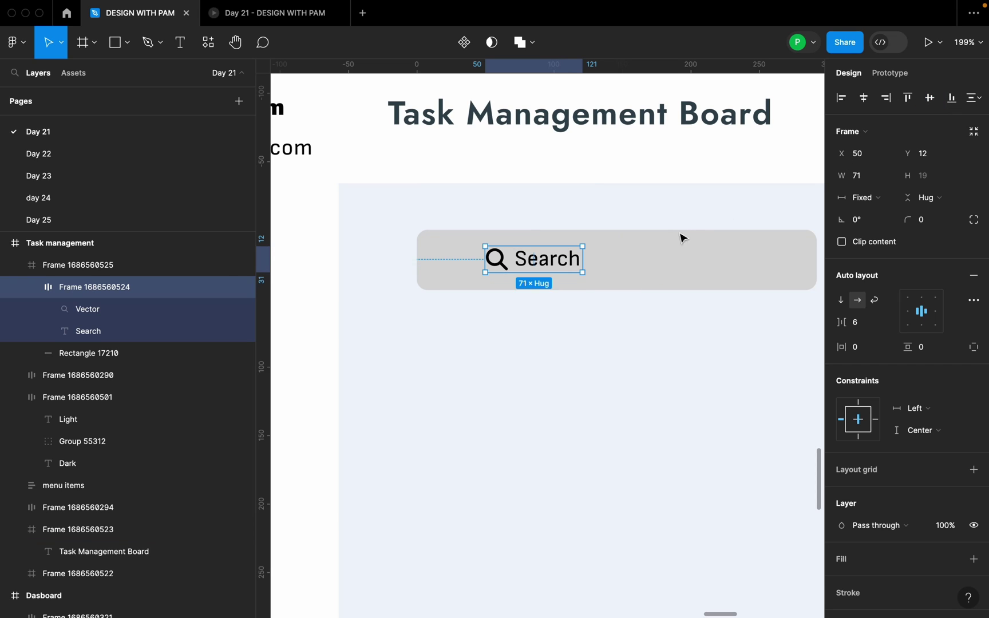
left_click(620, 269)
scroll(633, 274, "down", 3)
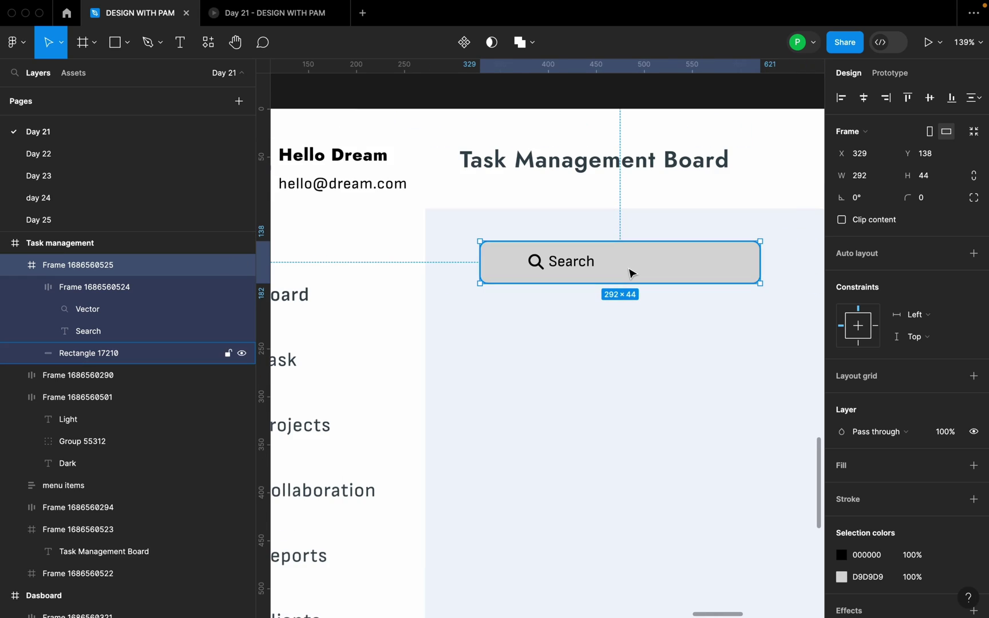
scroll(447, 290, "down", 4)
left_click(446, 290)
Nudge the icon-and-text auto layout frame left to X 48, checking its distances to the search bar's edges
scroll(493, 225, "up", 3)
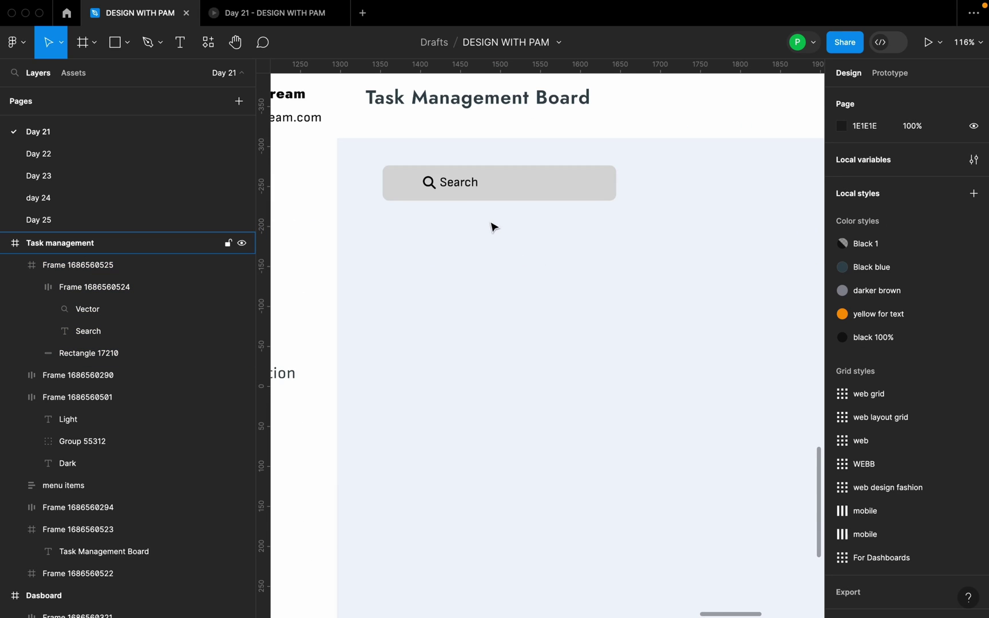
left_click(455, 188)
left_click(453, 190)
scroll(450, 191, "up", 2)
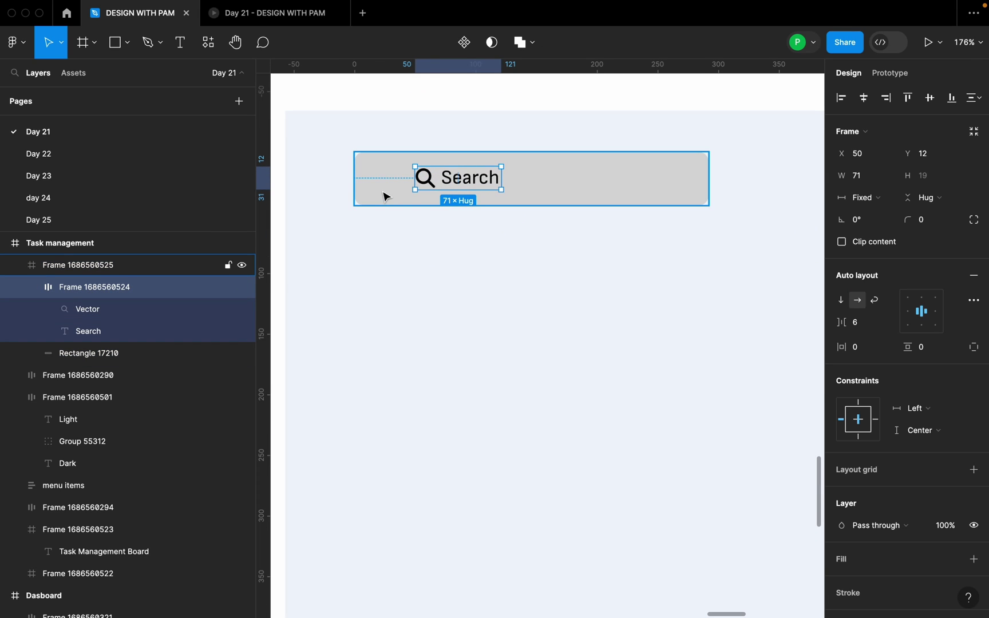
key("alt")
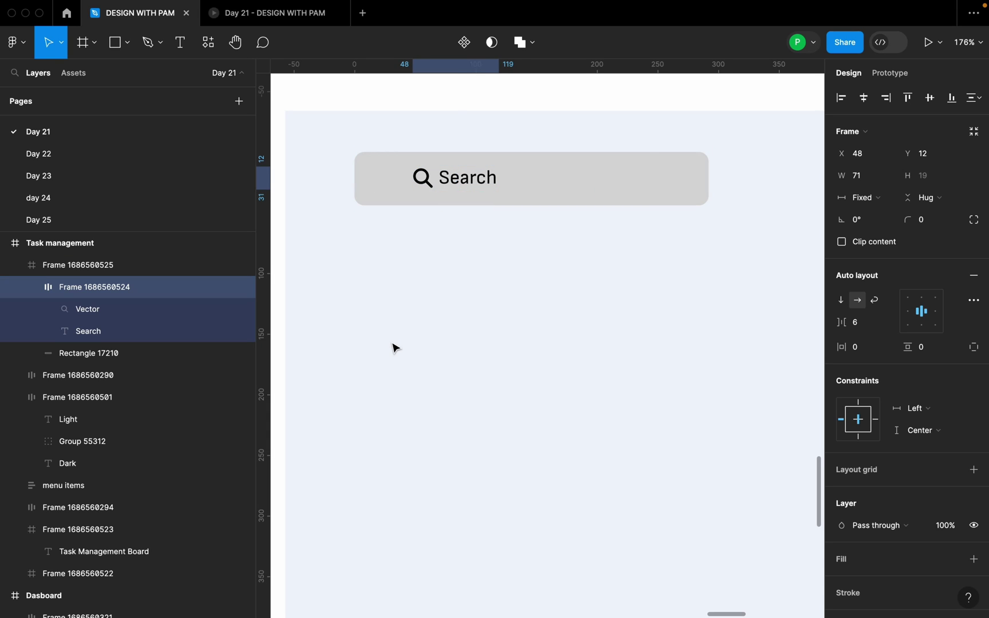
key("Left")
key("Left")
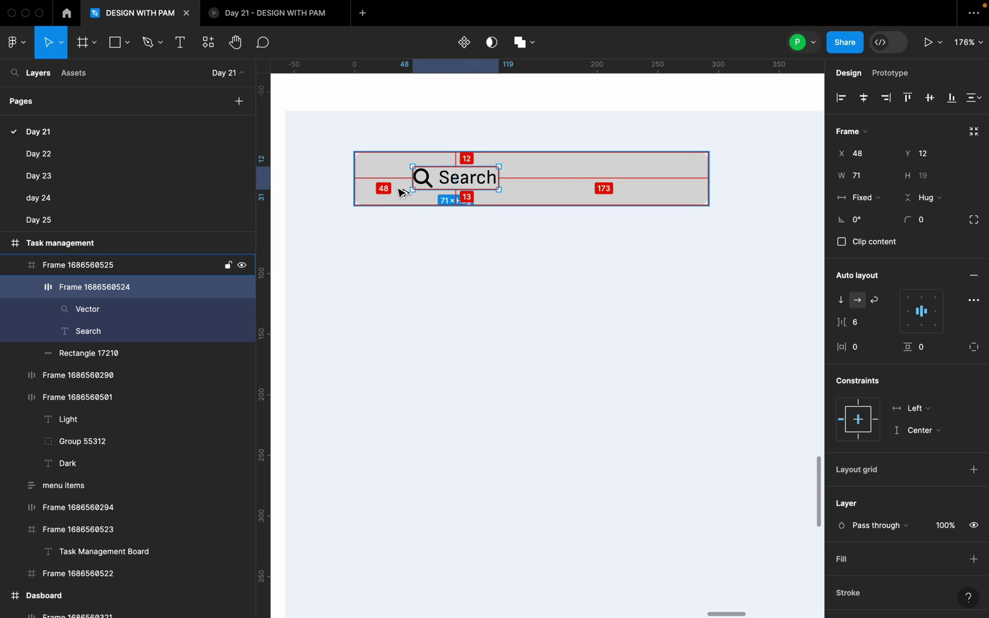
Recolour the search bar's grey D9D9D9 background to white FFFFFF
left_click(520, 189)
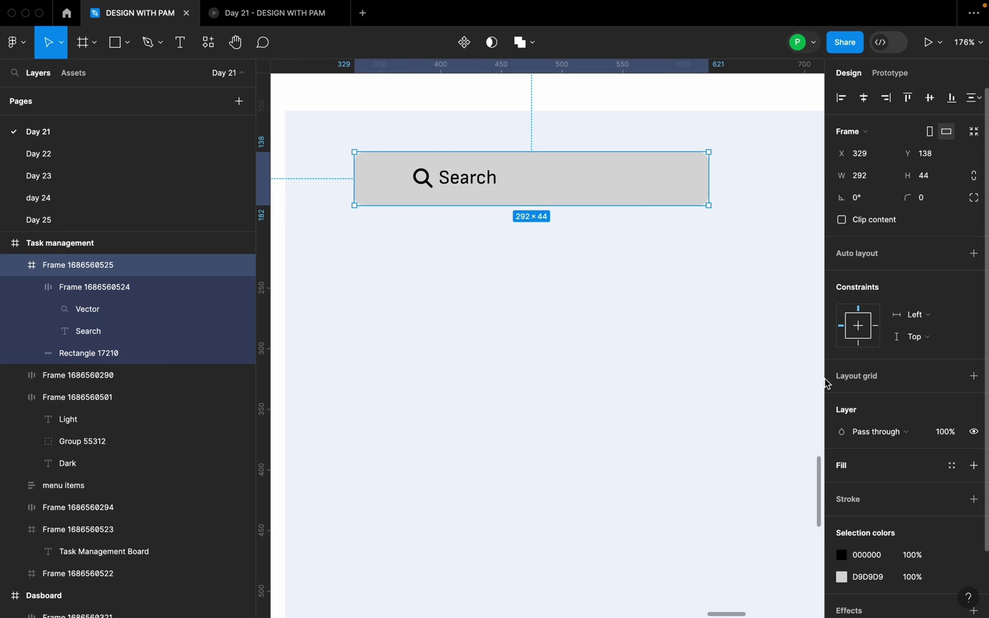
scroll(823, 383, "down", 2)
scroll(870, 395, "down", 3)
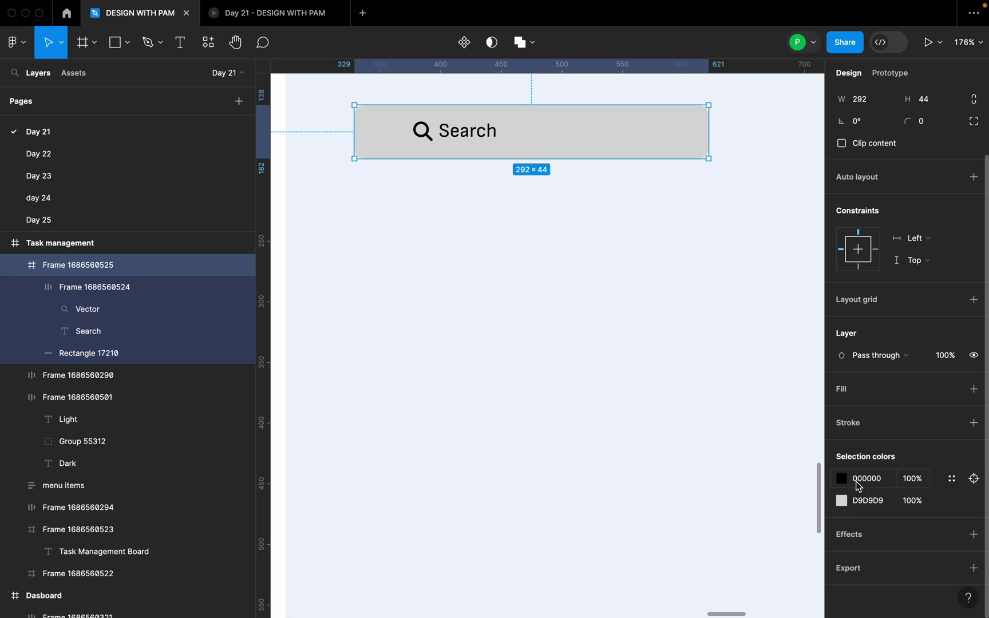
left_click(842, 500)
left_click_drag(682, 286, 642, 258)
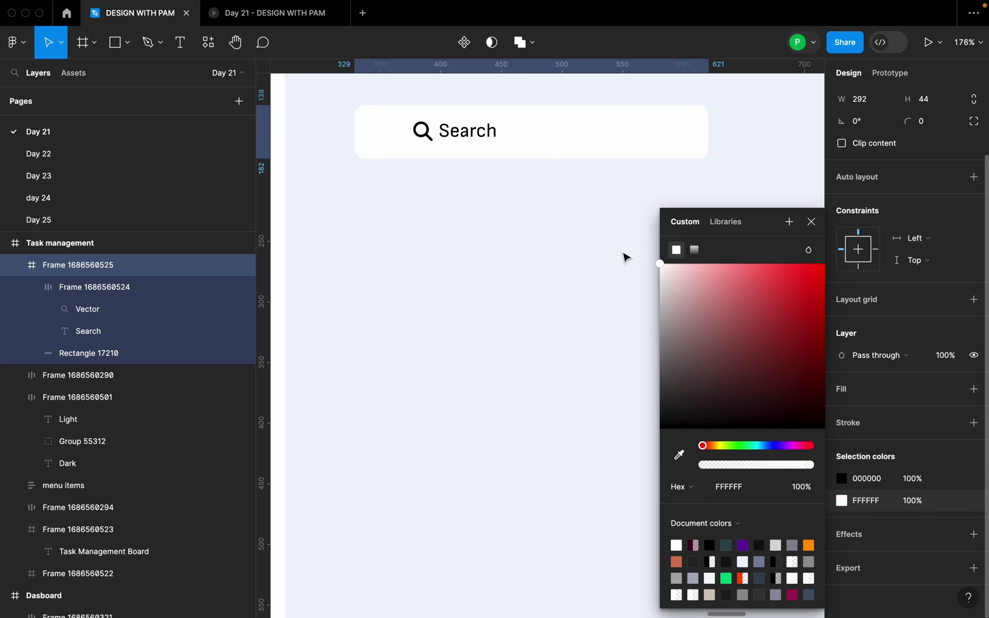
left_click(626, 258)
left_click(567, 141)
scroll(618, 225, "down", 5)
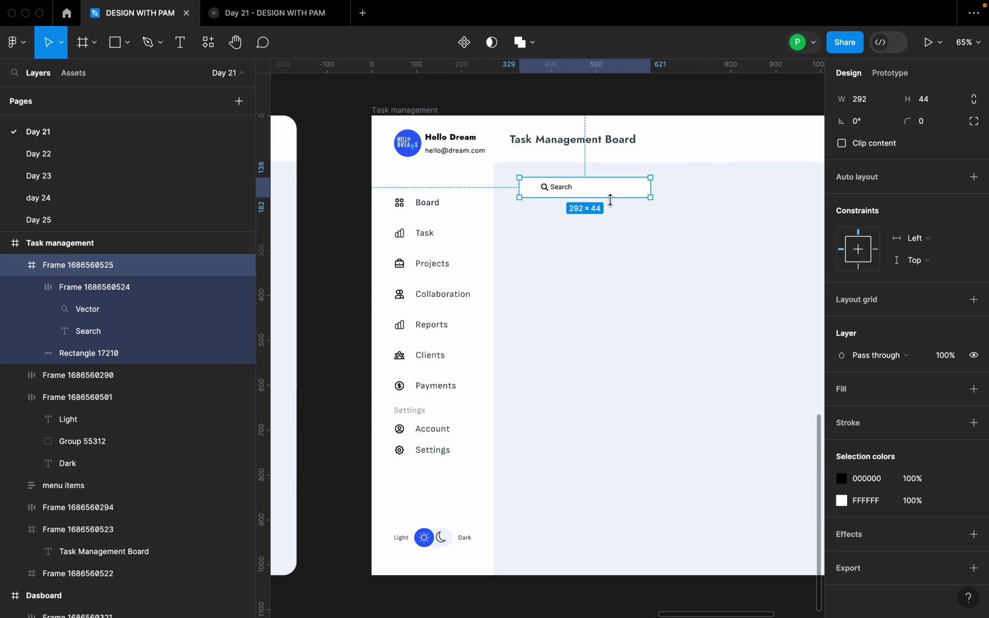
scroll(466, 221, "down", 5)
left_click(656, 314)
Apply the For Dashboards layout grid style to the 1440 × 1024 Task management frame
scroll(695, 313, "right", 3)
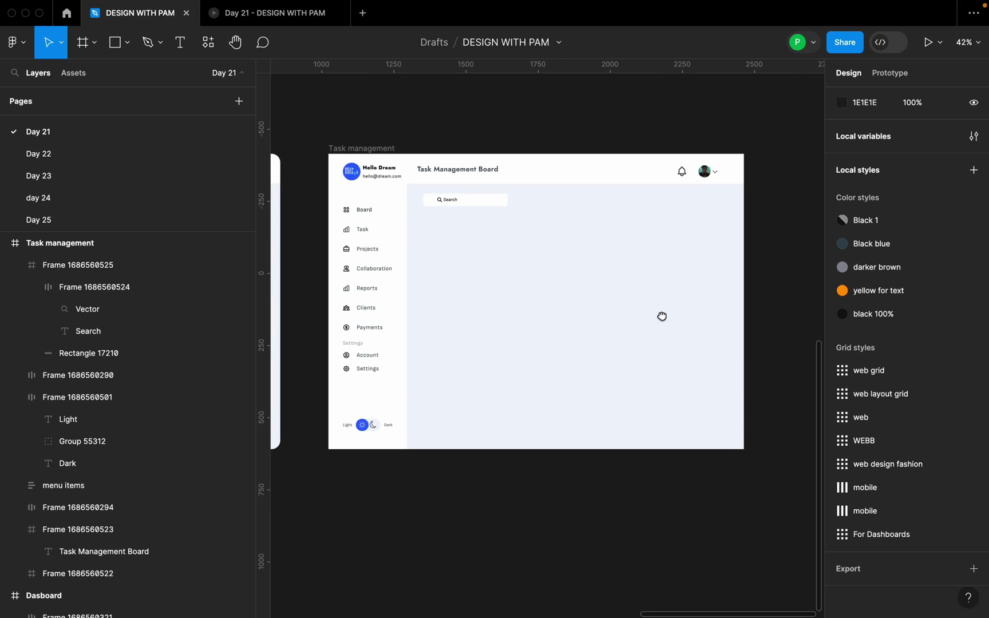
scroll(453, 256, "up", 2)
left_click(362, 138)
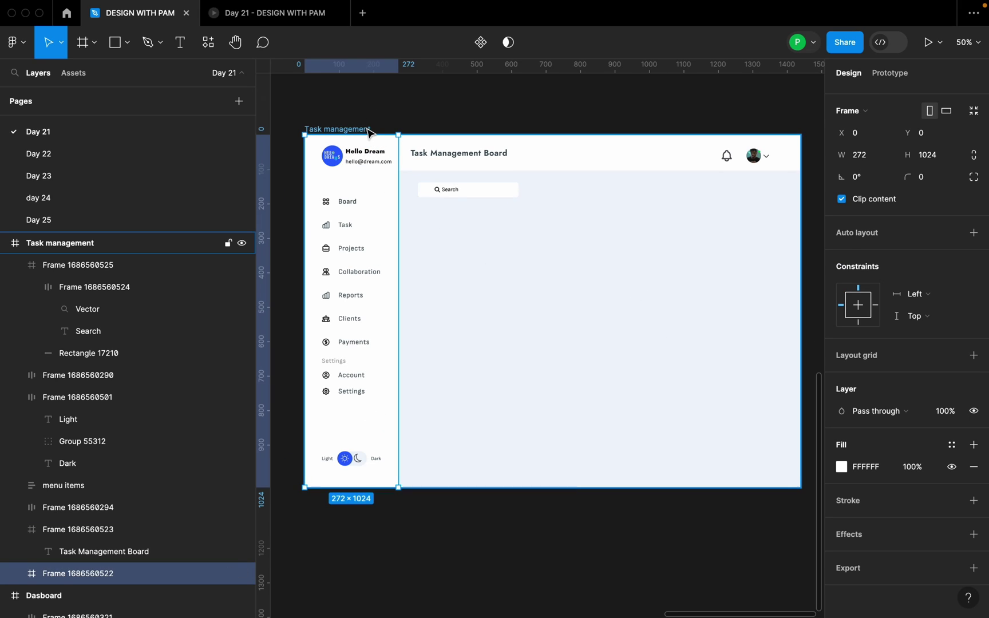
left_click(367, 130)
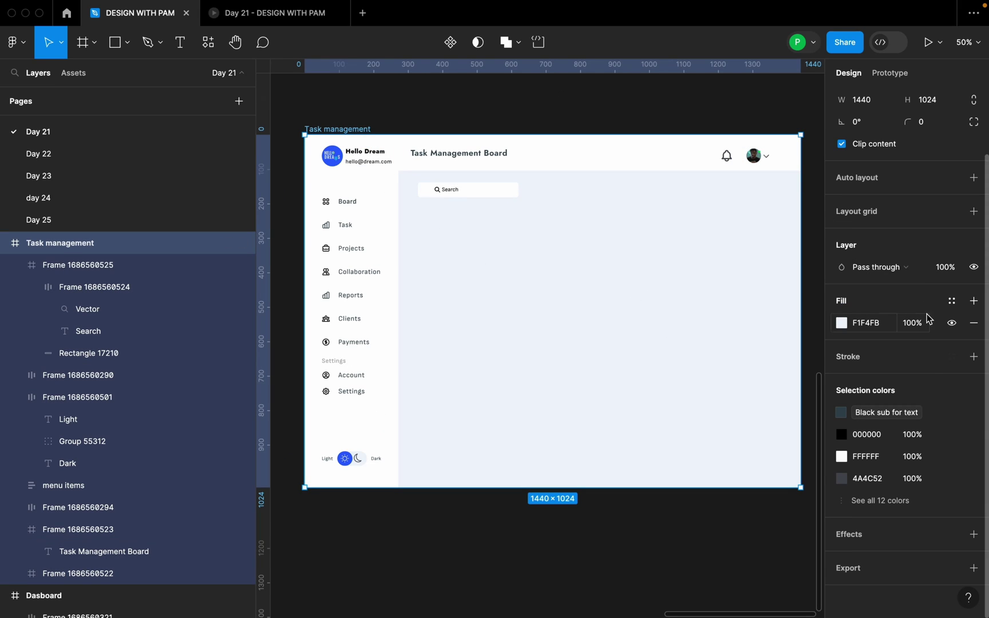
scroll(927, 258, "up", 1)
left_click(952, 235)
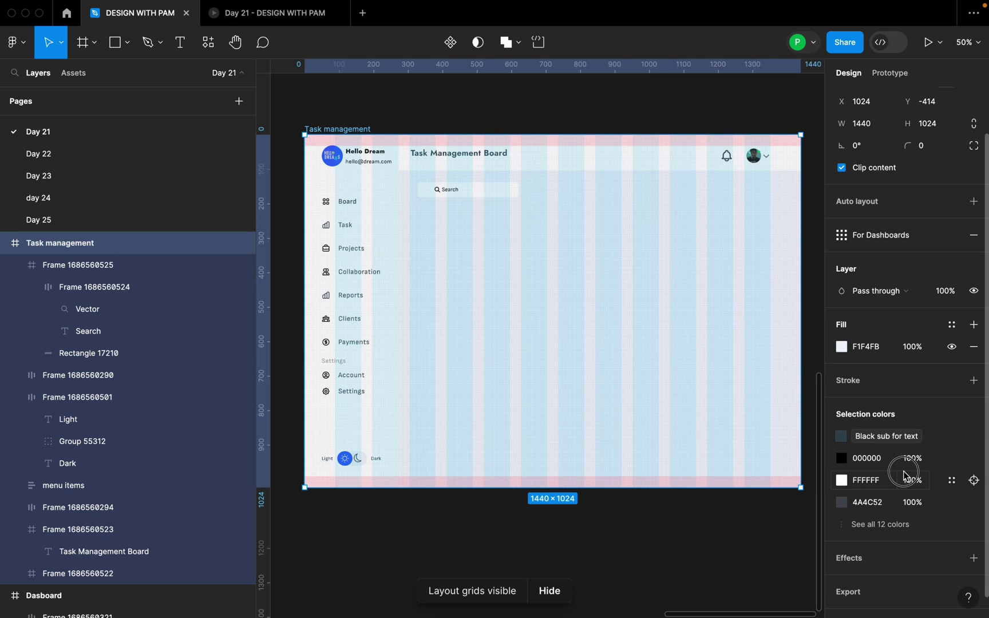
left_click(904, 473)
mouse_move(848, 238)
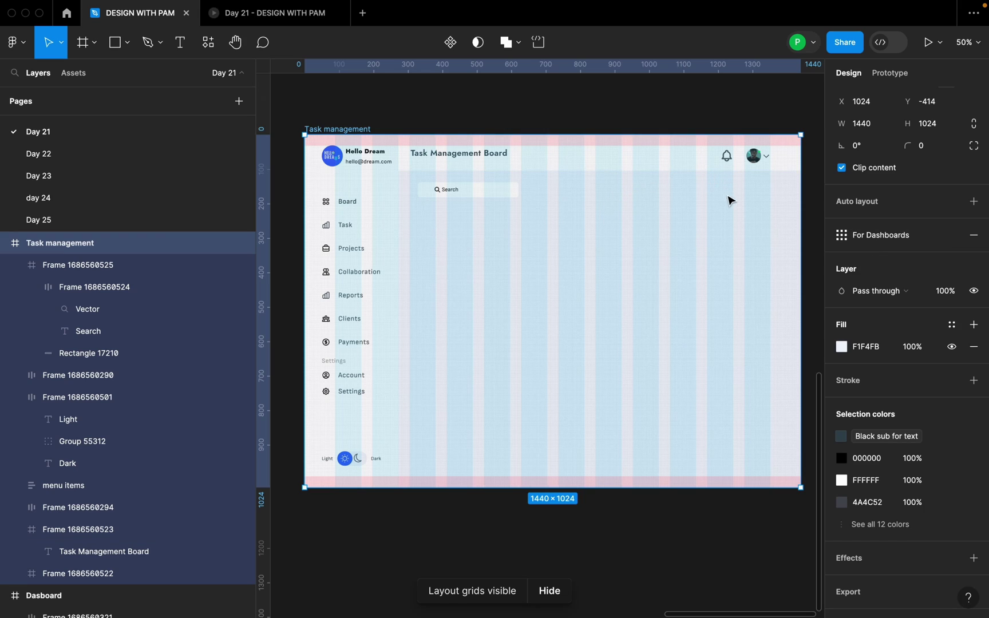
scroll(621, 211, "down", 2)
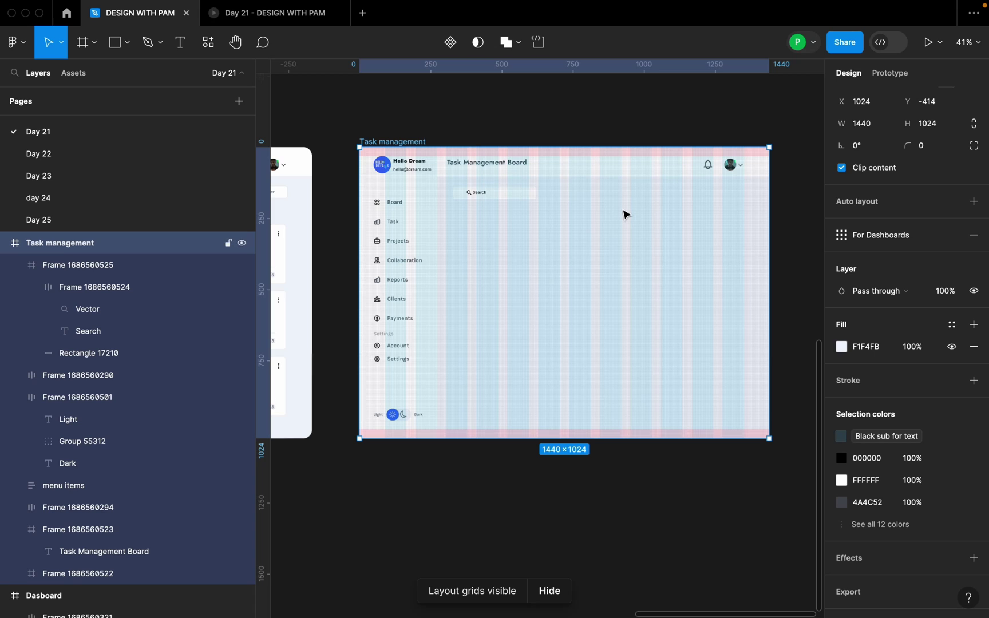
scroll(486, 225, "up", 2)
Move the search bar left to X 272, flush with the sidebar's right edge, keeping its Y at 138
left_click(503, 192)
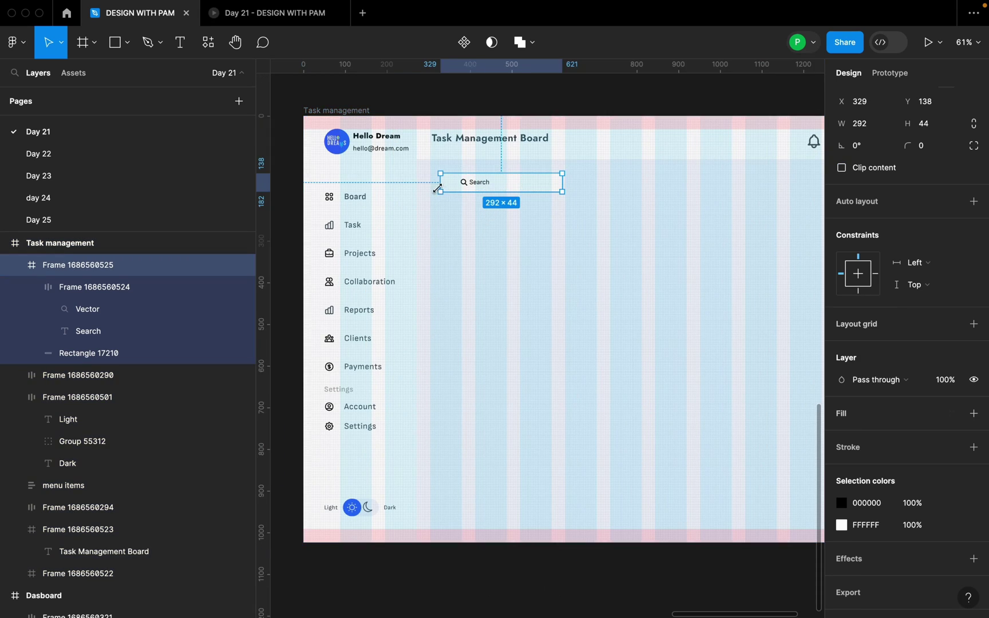
scroll(507, 189, "up", 5)
left_click_drag(531, 186, 490, 187)
scroll(559, 230, "down", 5)
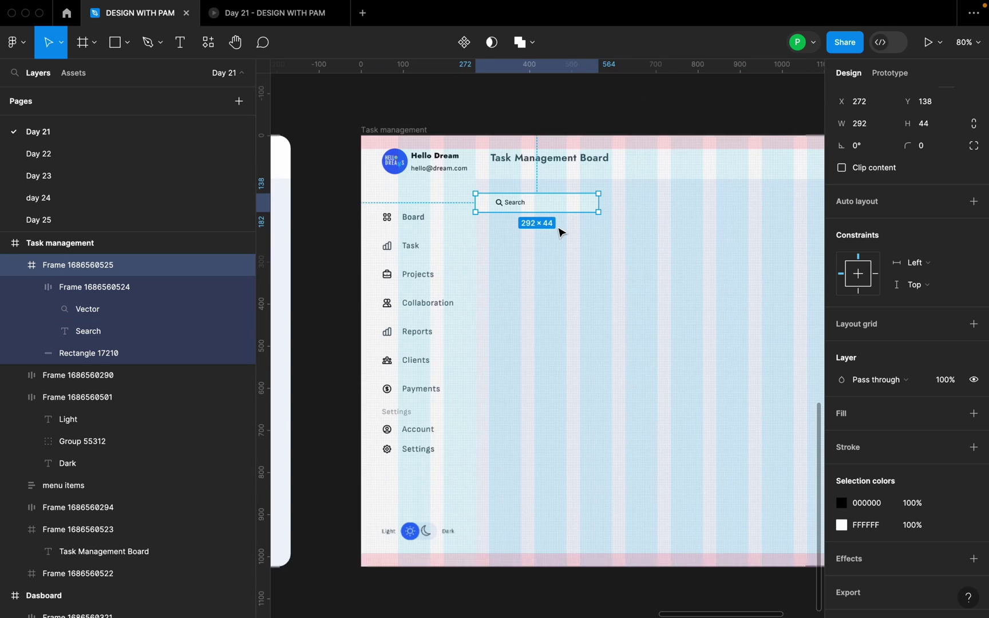
Hide the For Dashboards layout grid on the Task management frame and show it again
left_click(569, 236)
scroll(581, 238, "down", 3)
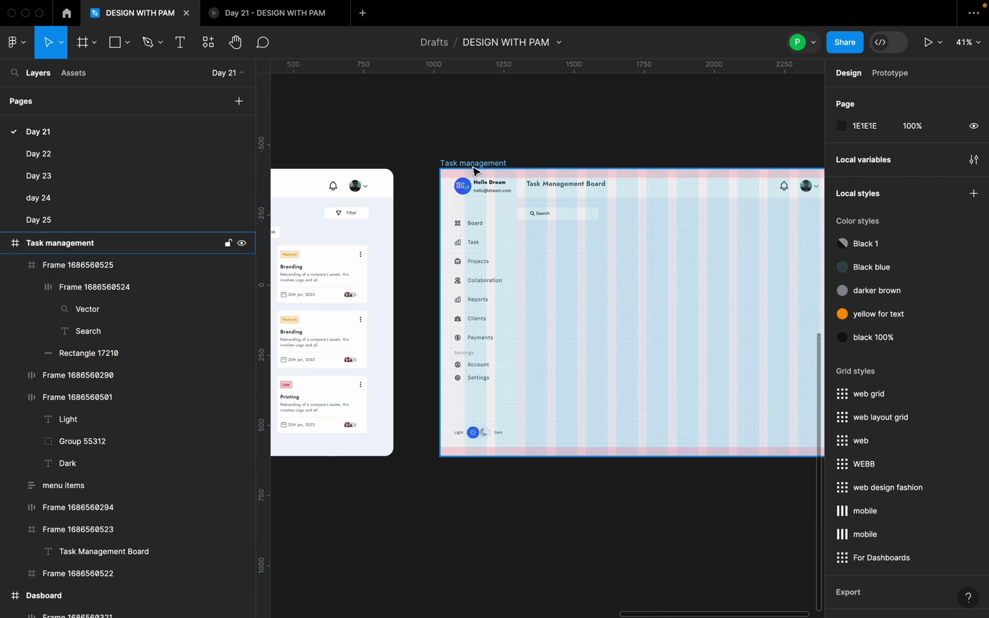
left_click(449, 163)
left_click(930, 288)
left_click(930, 288)
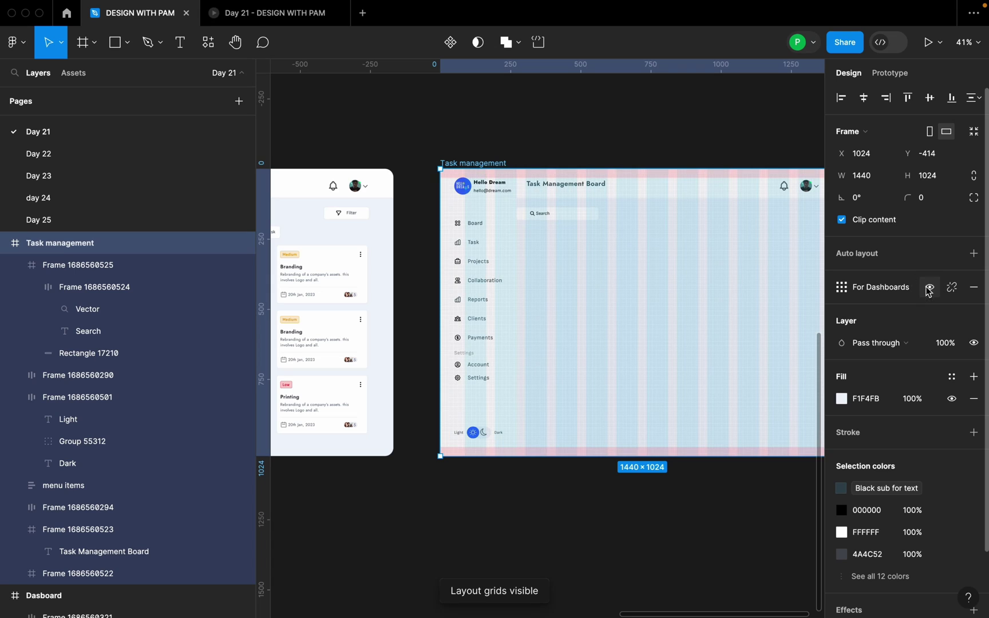
Move the search bar right to X 304, keeping its Y at 138
scroll(612, 225, "up", 5)
left_click(532, 216)
left_click_drag(533, 215, 545, 215)
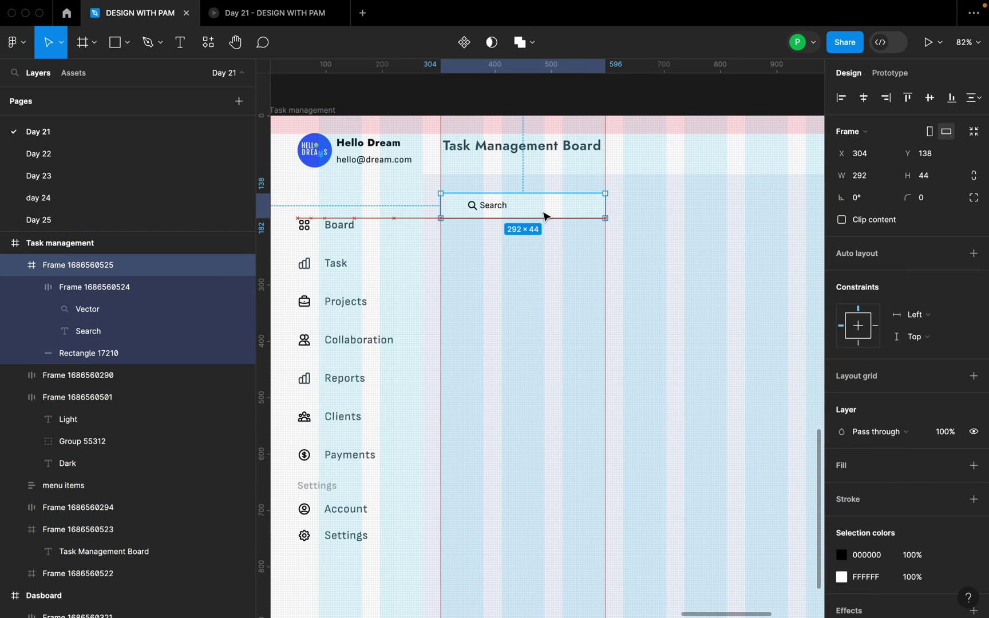
Inspect how the search bar lines up with the sidebar edge and the layout grid columns
scroll(413, 256, "up", 2)
scroll(413, 255, "up", 2)
left_click(408, 249)
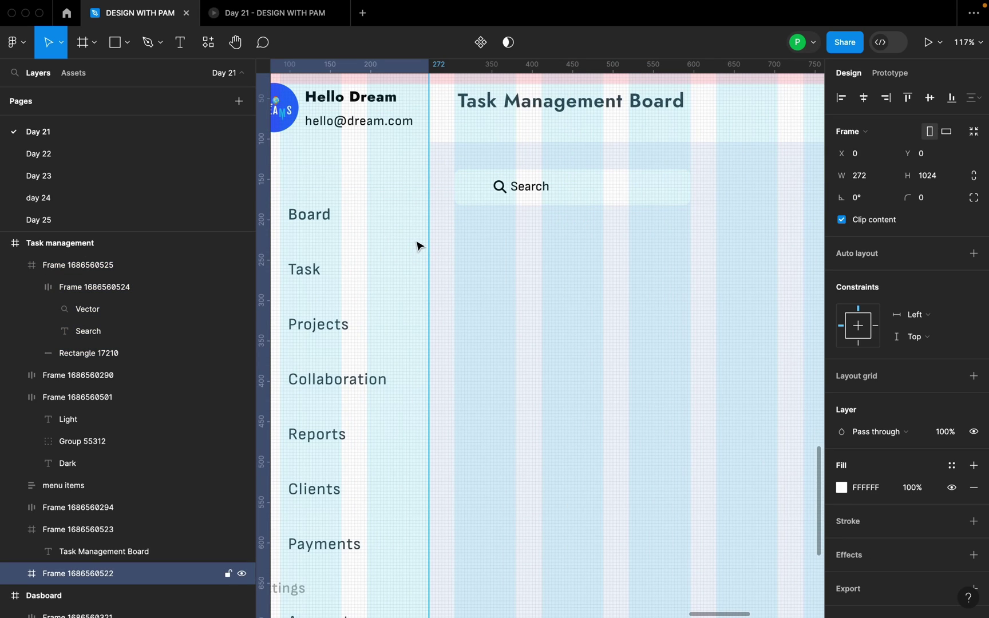
scroll(474, 241, "down", 2)
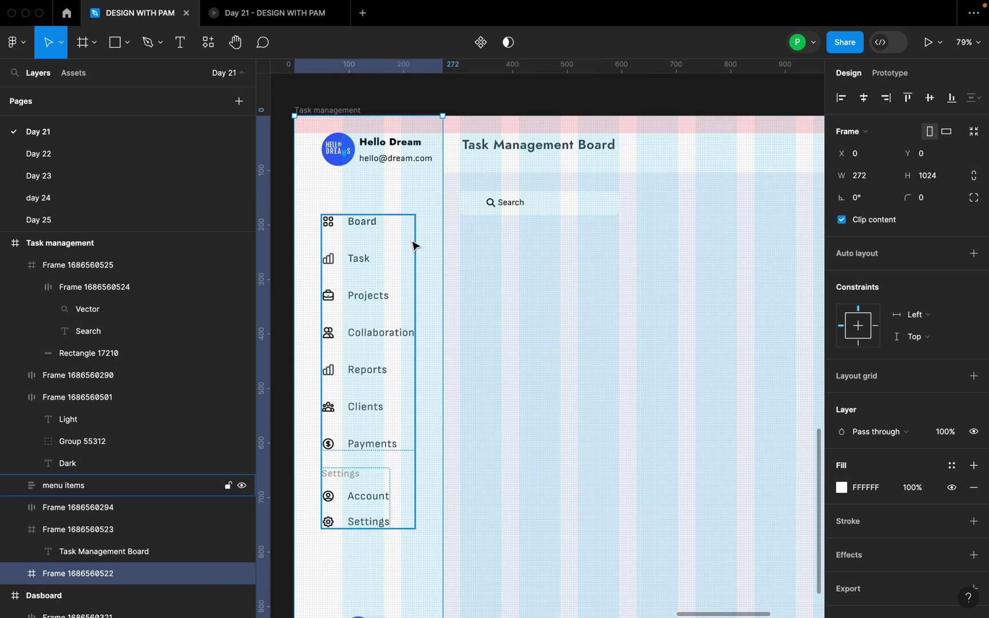
left_click(481, 219)
scroll(446, 228, "up", 2)
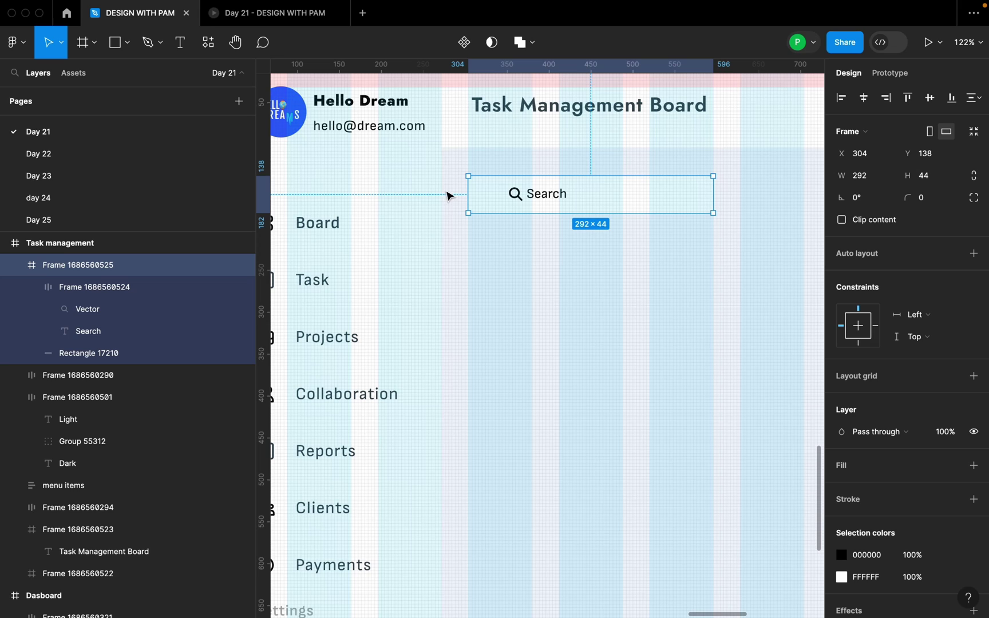
scroll(460, 259, "down", 4)
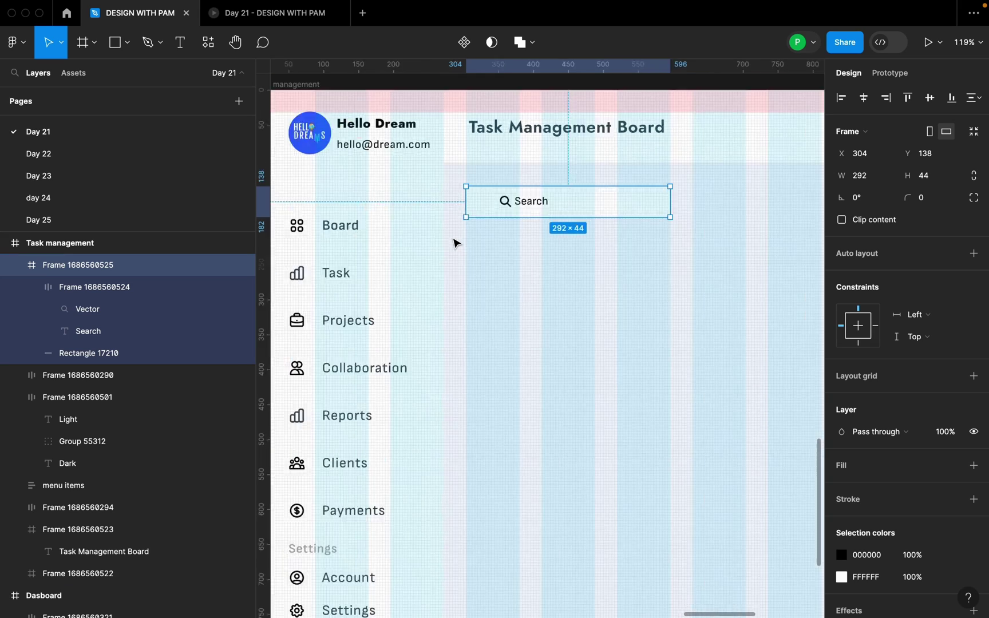
Set the vertical spacing between the Task Management Board header and the search bar to 32
left_click(563, 250)
left_click(563, 228)
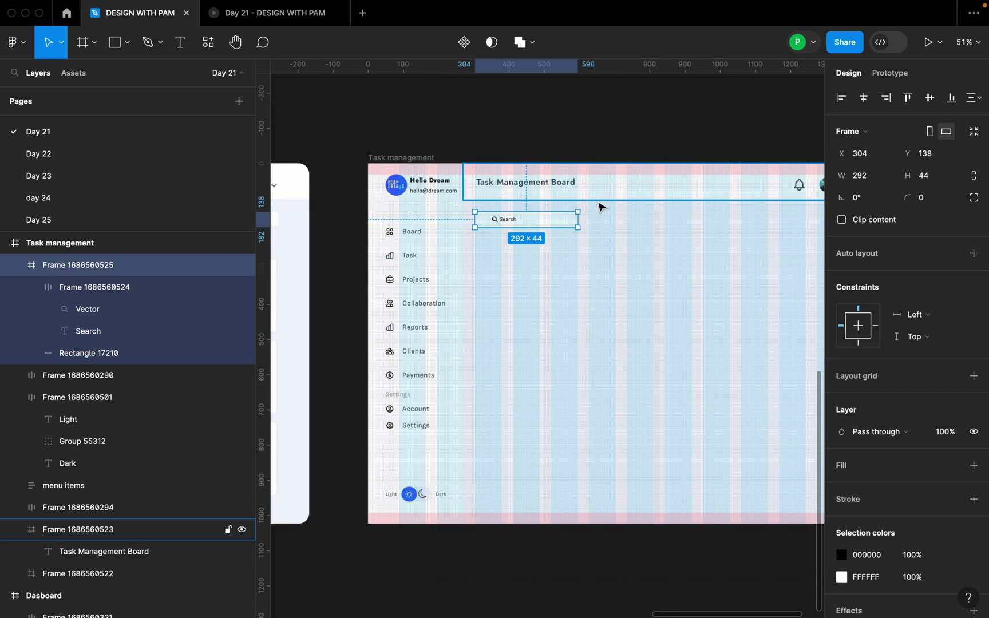
left_click(600, 204, "shift")
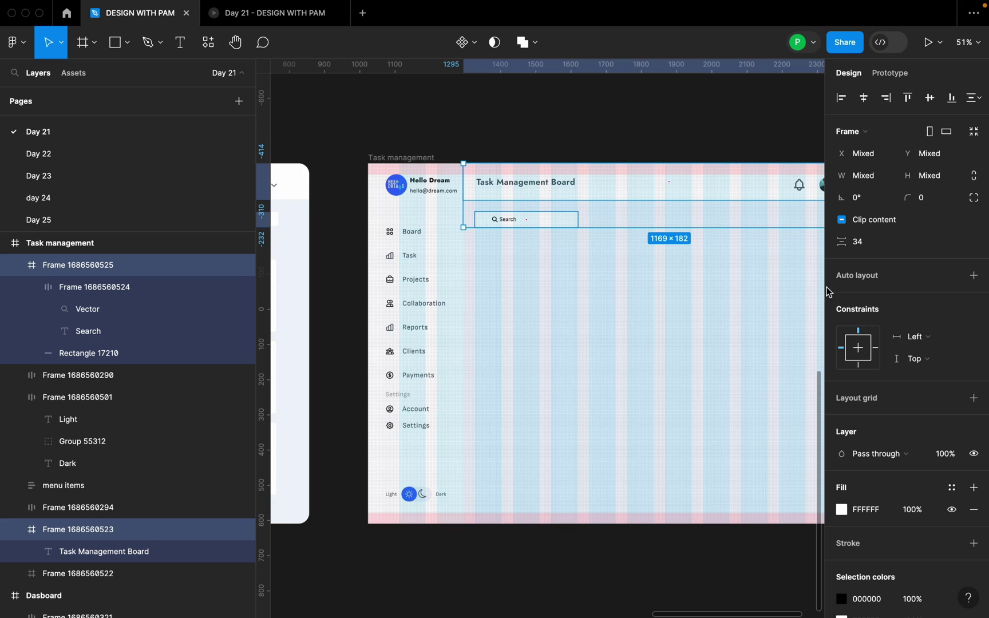
left_click(861, 243)
type("32")
key("Return")
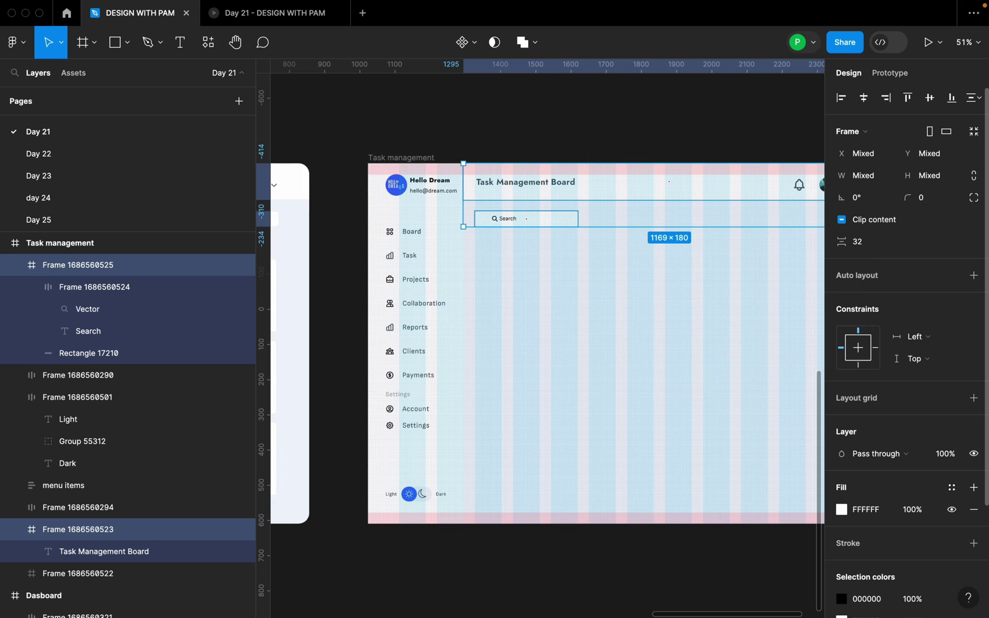
left_click(698, 283)
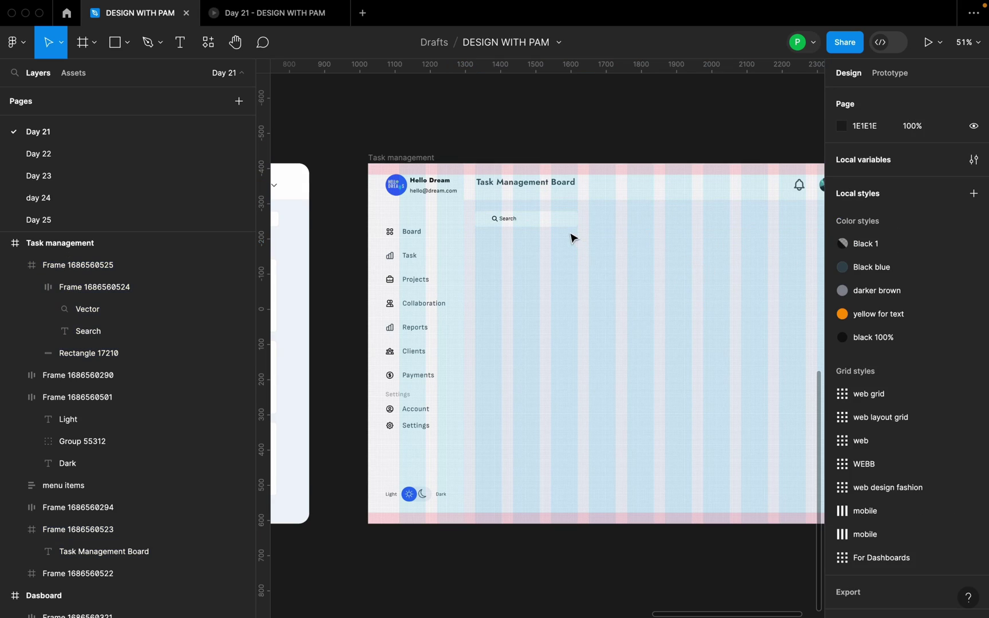
left_click(568, 229)
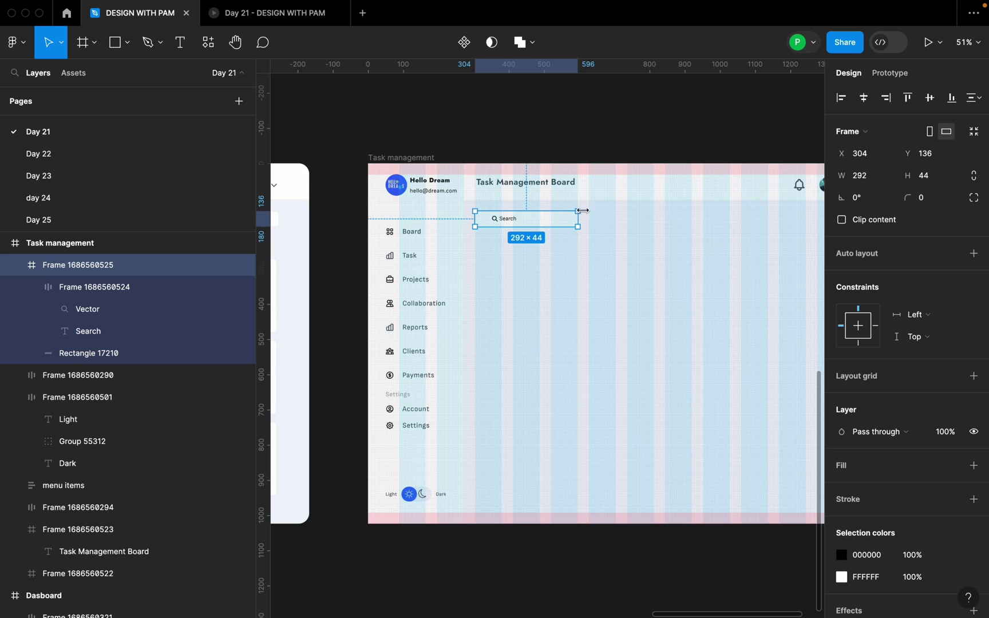
left_click(603, 201, "shift")
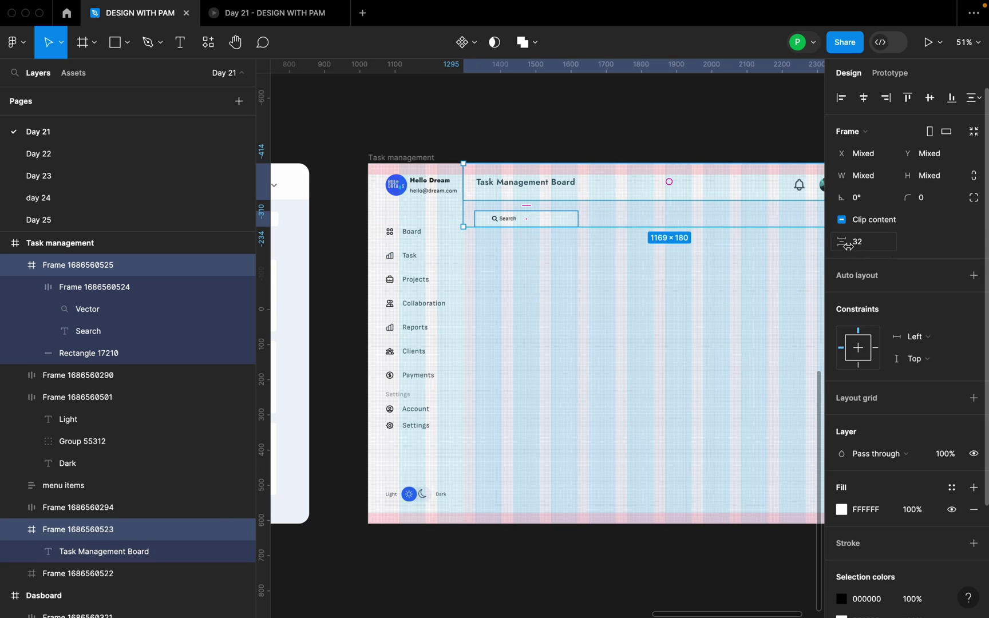
left_click(601, 283)
Examine the Filter button's dimensions in the finished Desktop - 46 reference design
scroll(552, 284, "down", 5)
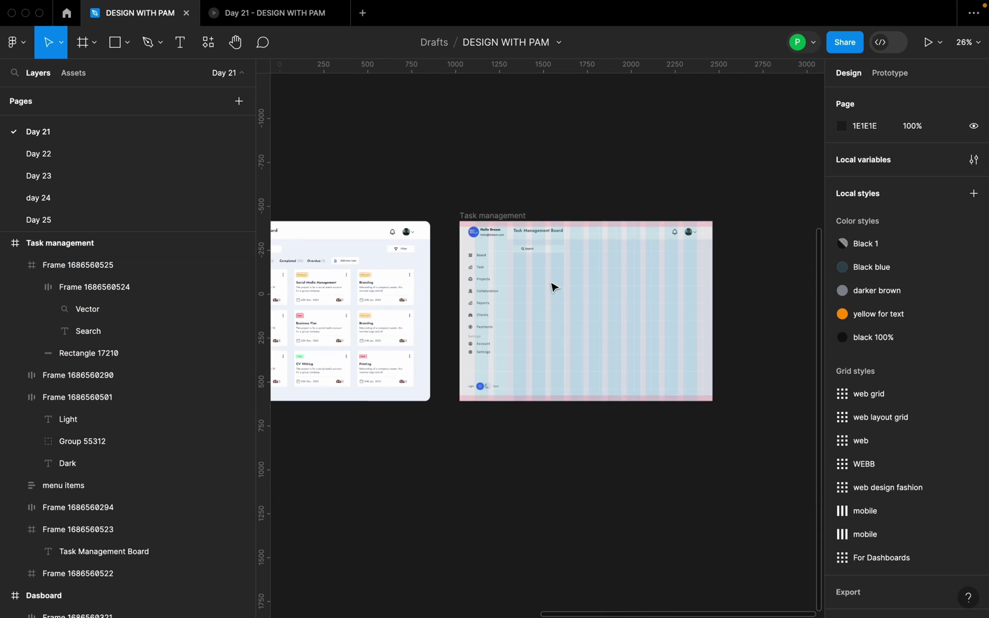
scroll(395, 304, "up", 5)
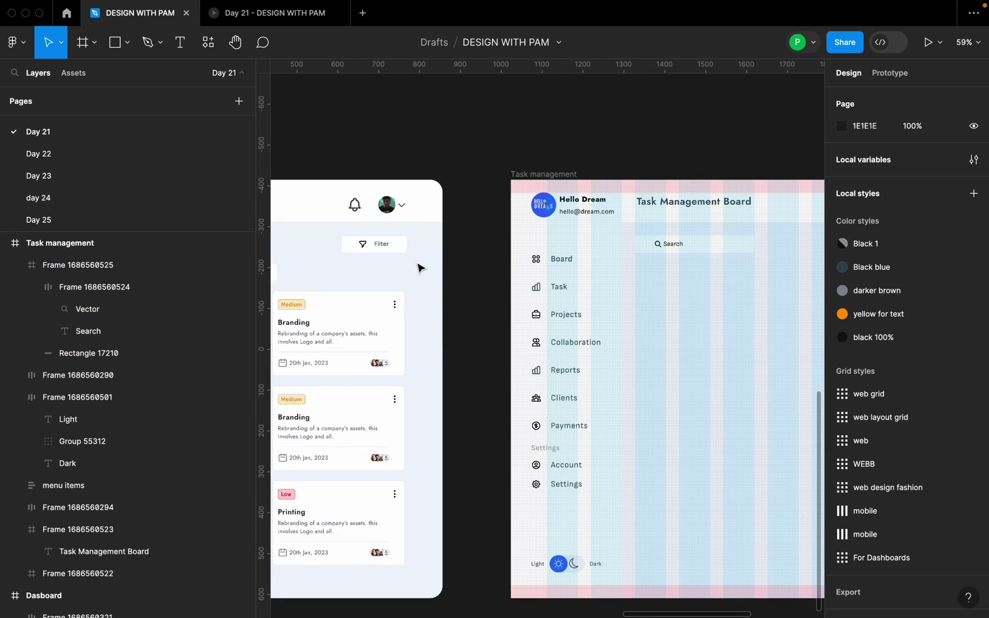
left_click(395, 252)
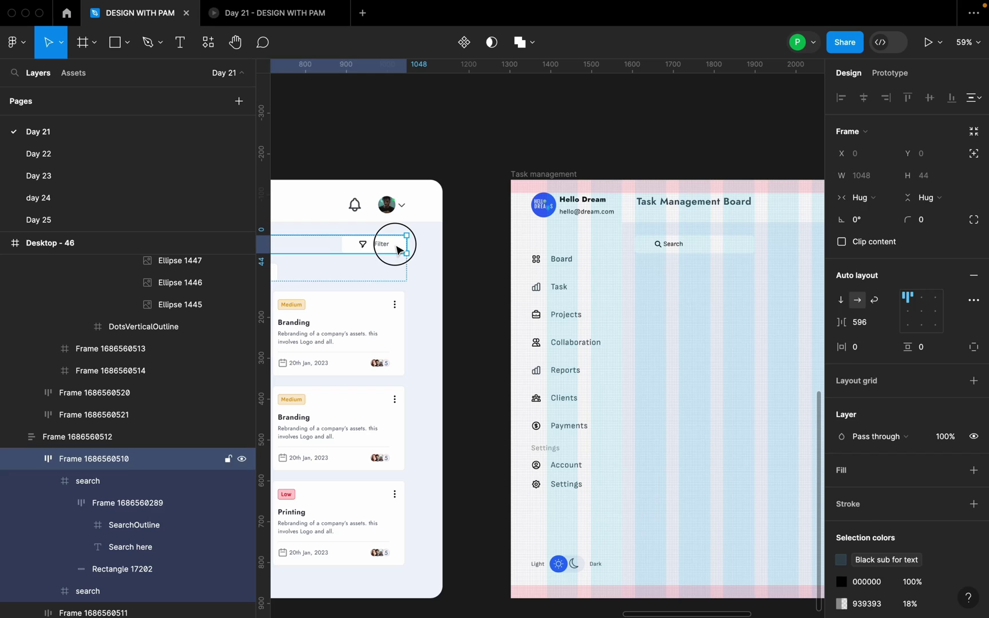
left_click(397, 249)
scroll(562, 276, "down", 3)
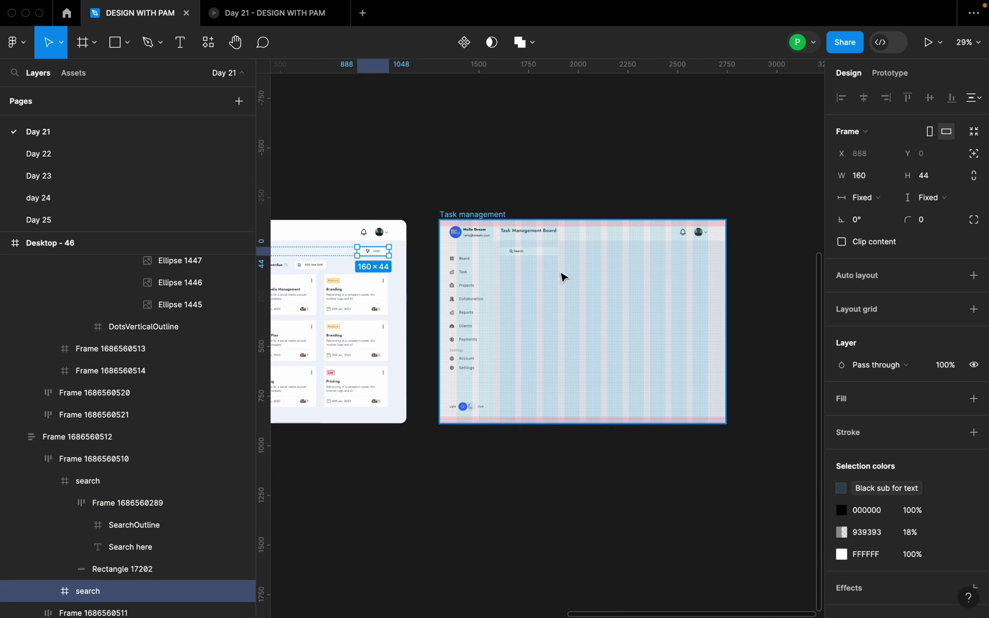
Duplicate the search bar and place the copy at about X 1055, Y 128, below the header's bell and profile picture
scroll(560, 272, "up", 4)
left_click(537, 245)
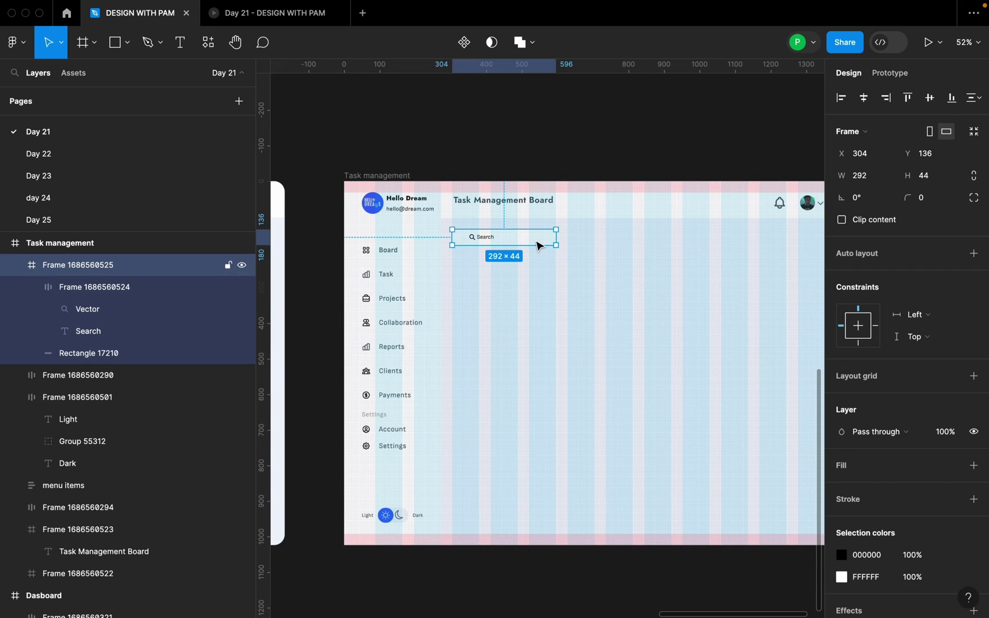
scroll(631, 245, "right", 2)
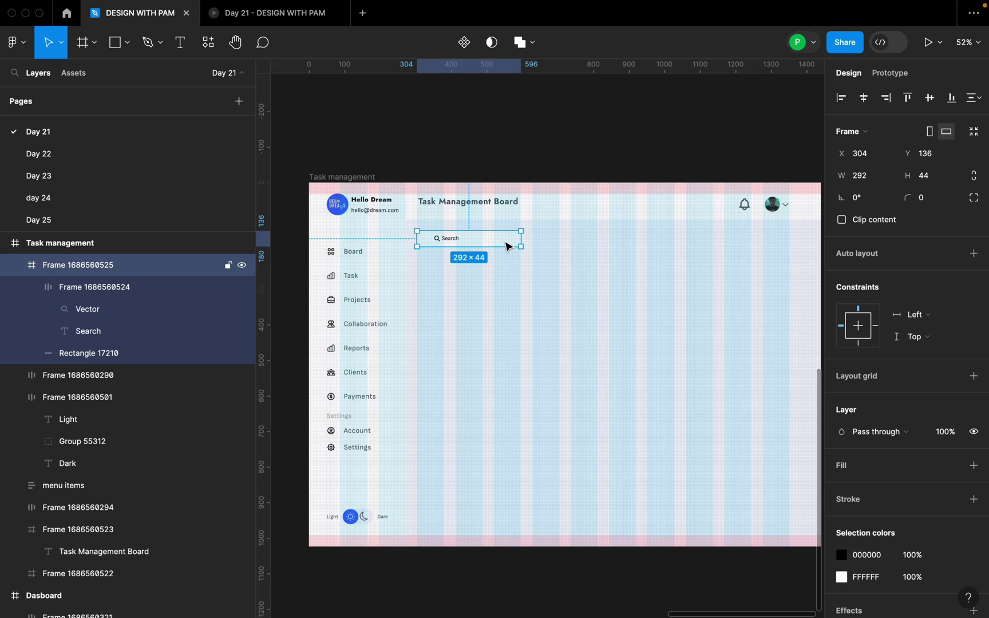
left_click_drag(506, 246, 775, 243)
scroll(807, 230, "up", 5)
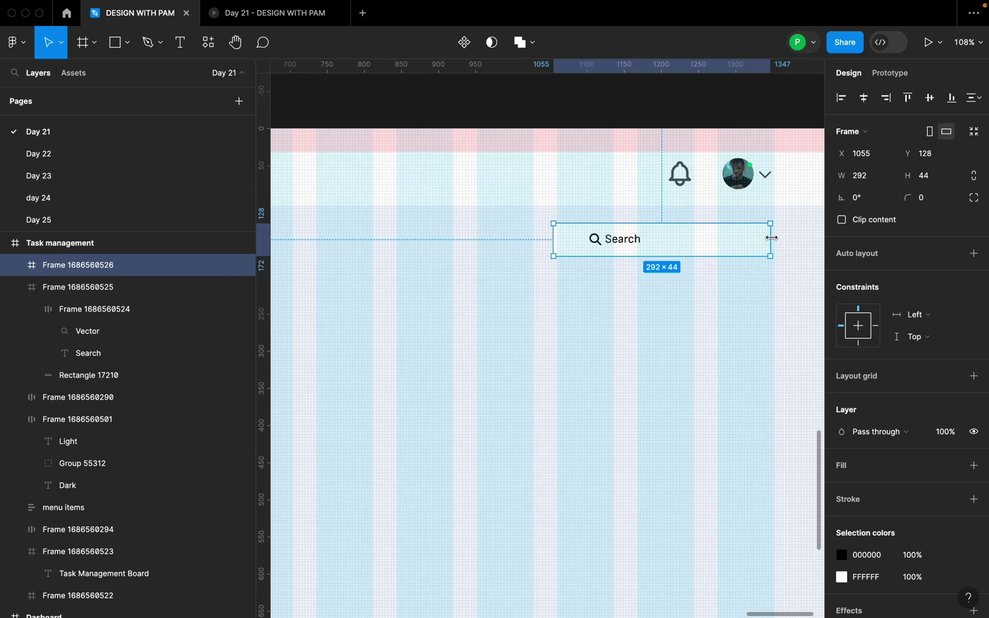
Set the width of the duplicated search bar's background rectangle to 150
left_click(15, 266)
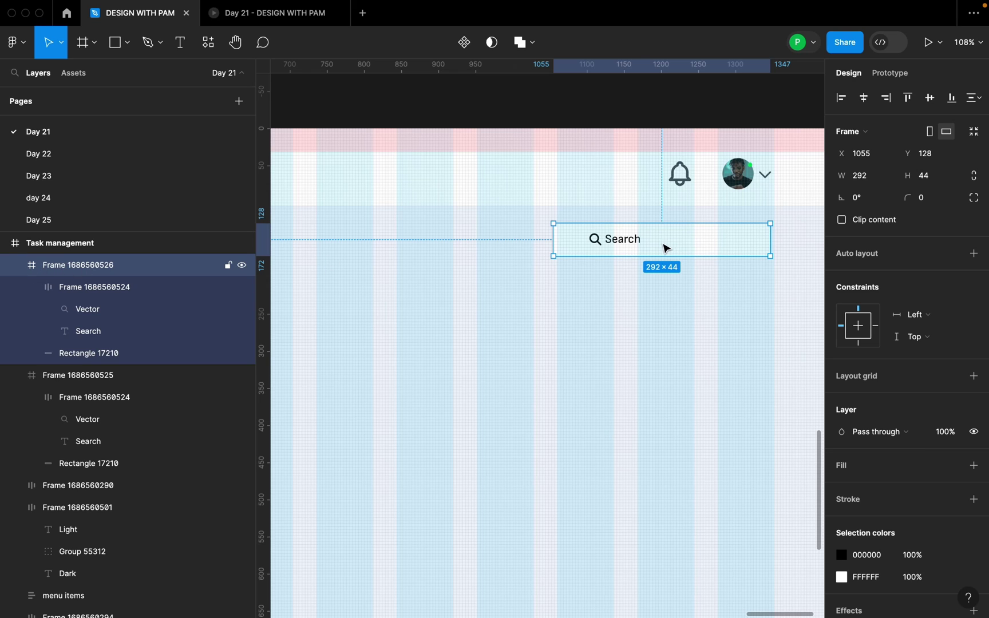
left_click(130, 354)
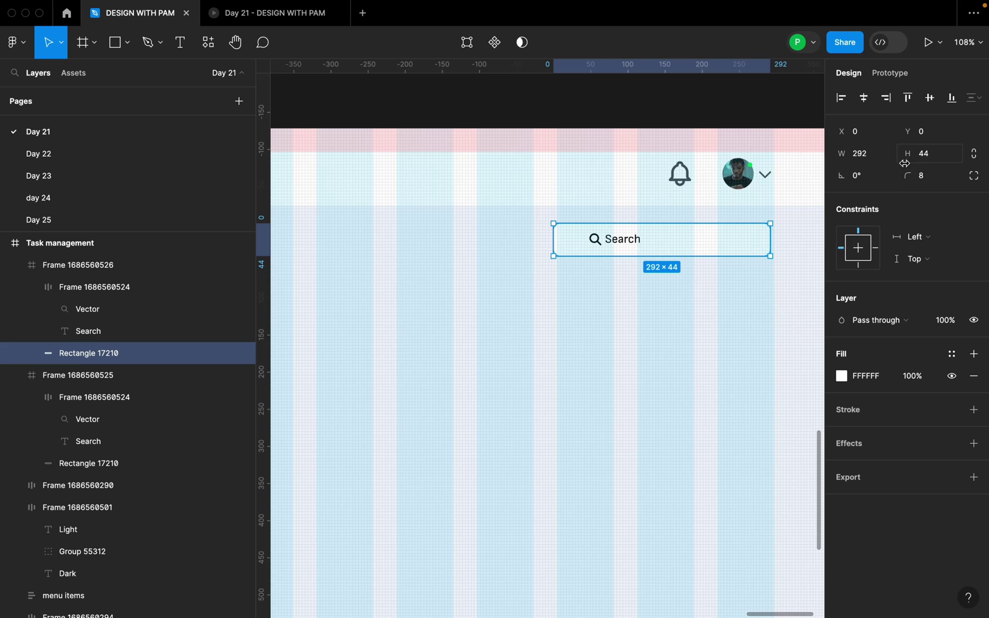
left_click(879, 161)
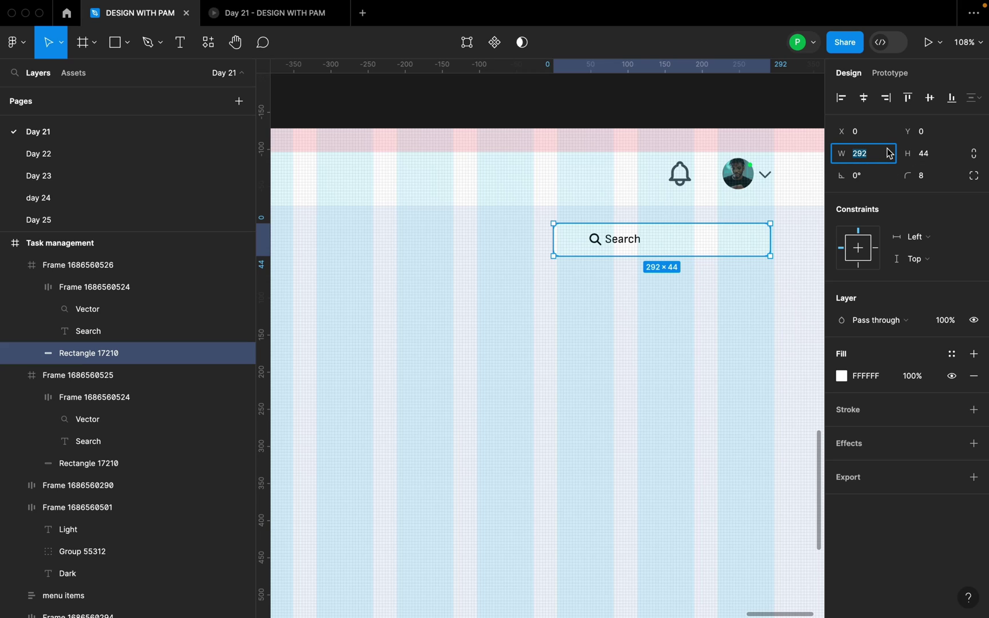
key("Return")
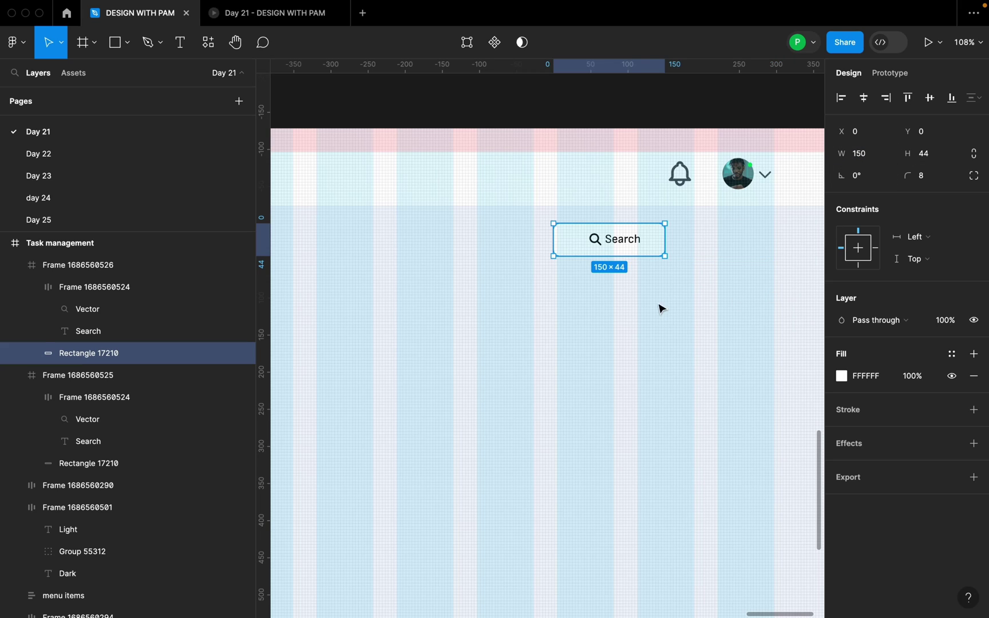
Replace the duplicated bar's "Search" label with "Filter"
double_click(626, 244)
double_click(625, 241)
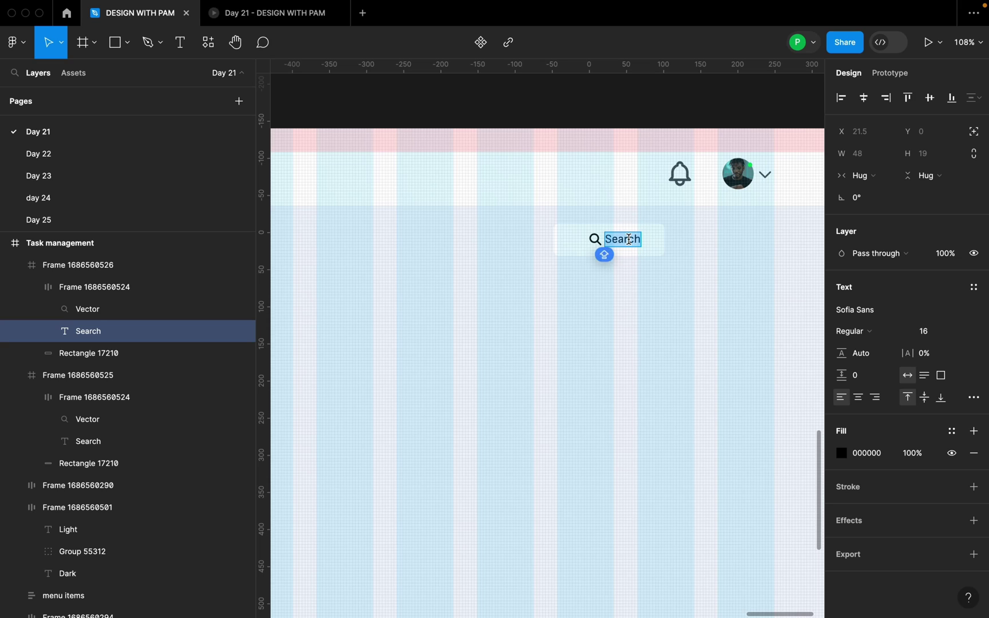
type("Filter")
left_click(629, 277)
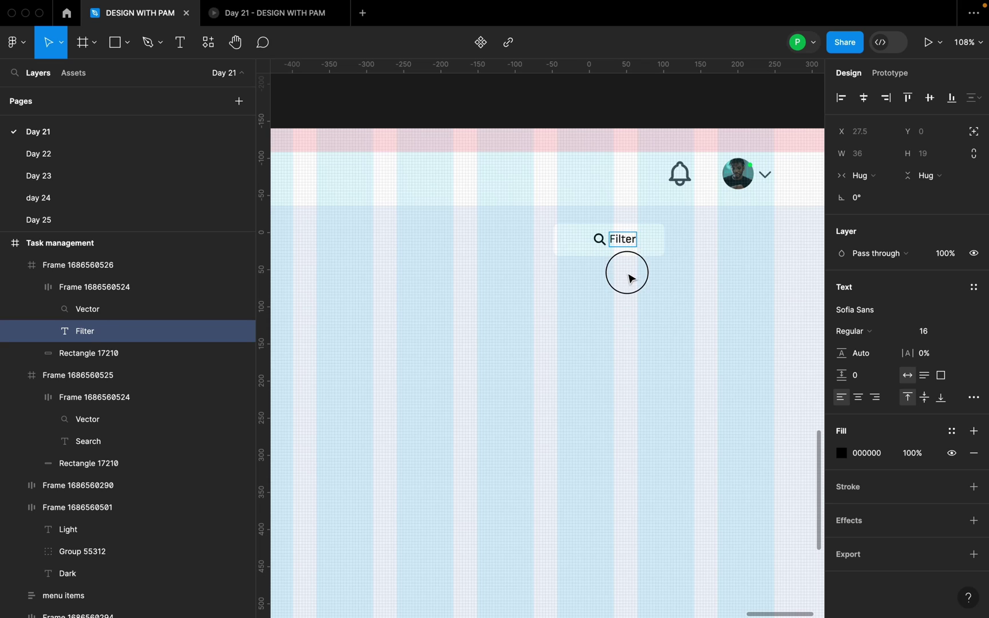
left_click(611, 275)
Narrow the Filter button's frame to about 149 wide and centre its icon and label horizontally and vertically inside it
left_click(661, 243)
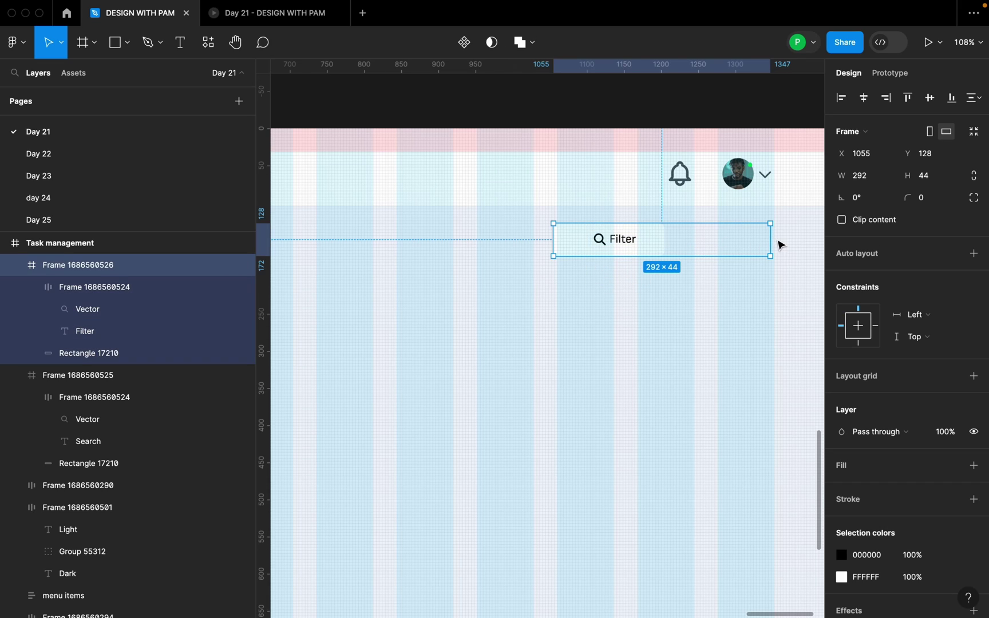
left_click_drag(770, 239, 673, 243)
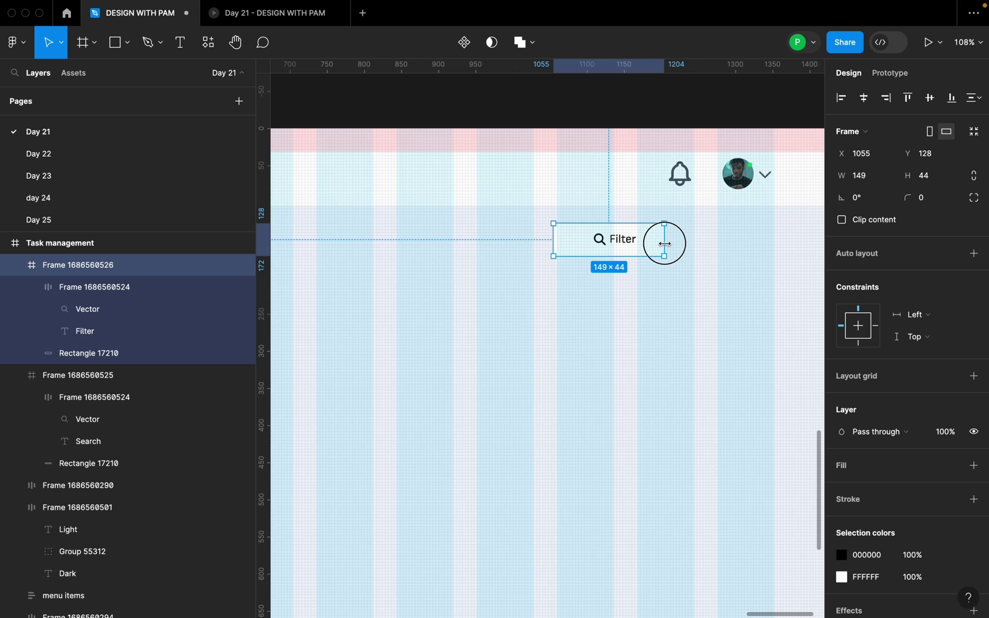
left_click(624, 248)
scroll(623, 248, "up", 5)
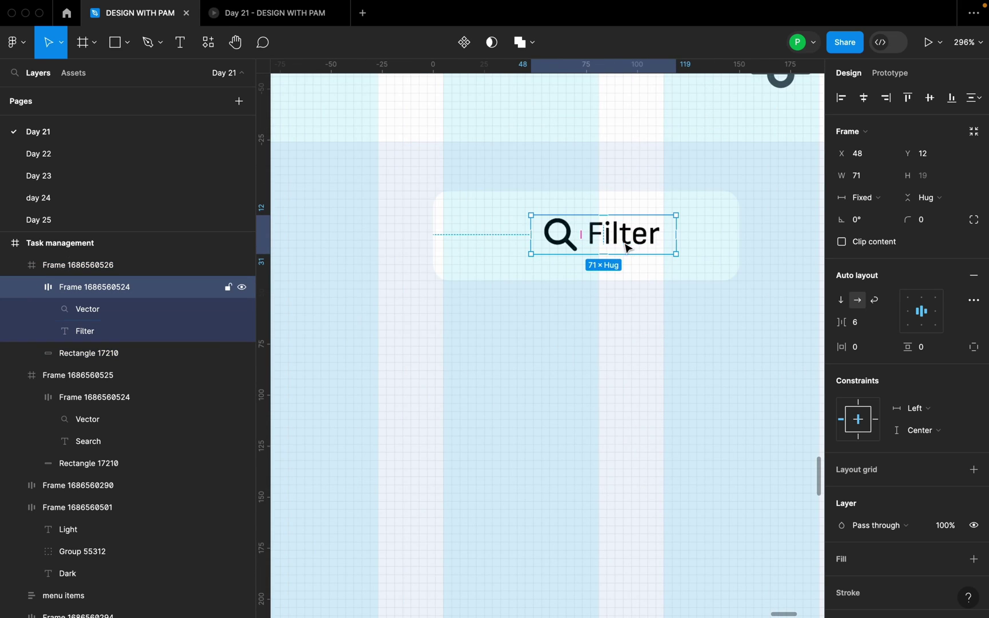
left_click_drag(623, 248, 593, 246)
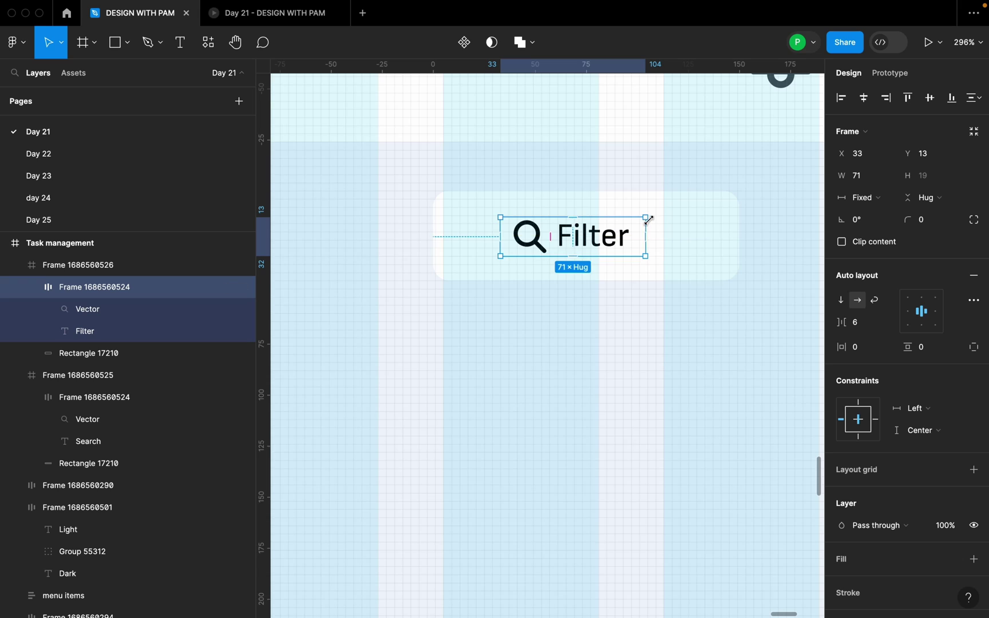
left_click(868, 107)
left_click(927, 101)
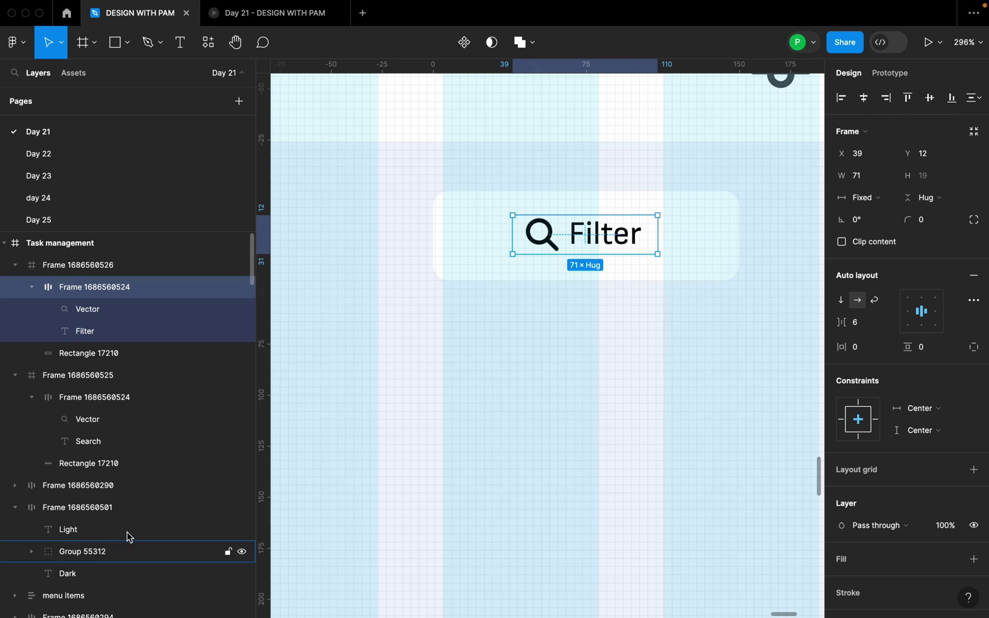
Insert the outline adjustments icon from the Heroicons plugin for the Filter button
left_click(551, 245)
right_click(551, 245)
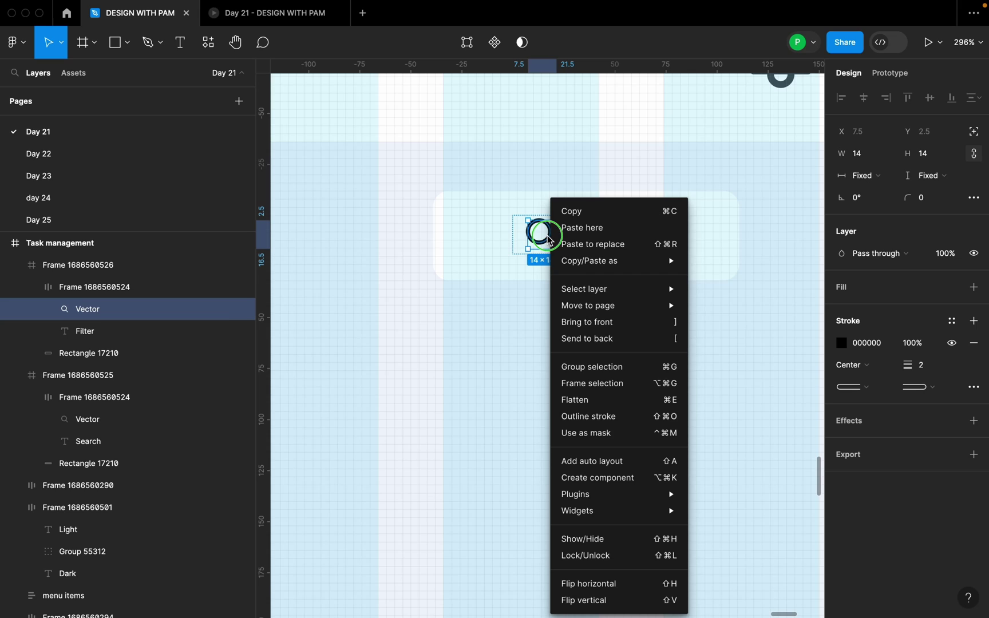
mouse_move(641, 496)
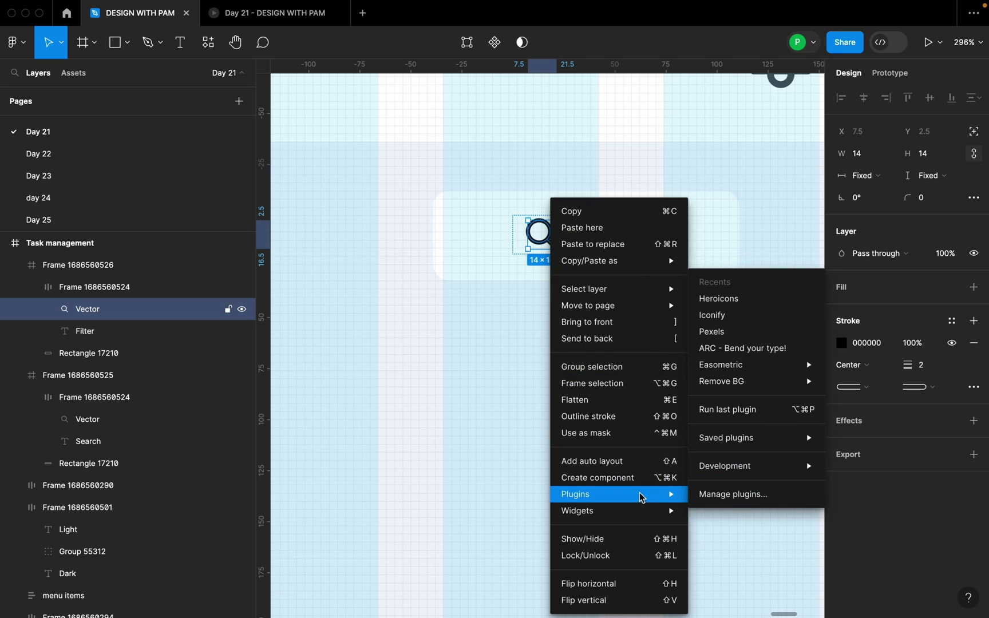
left_click(729, 300)
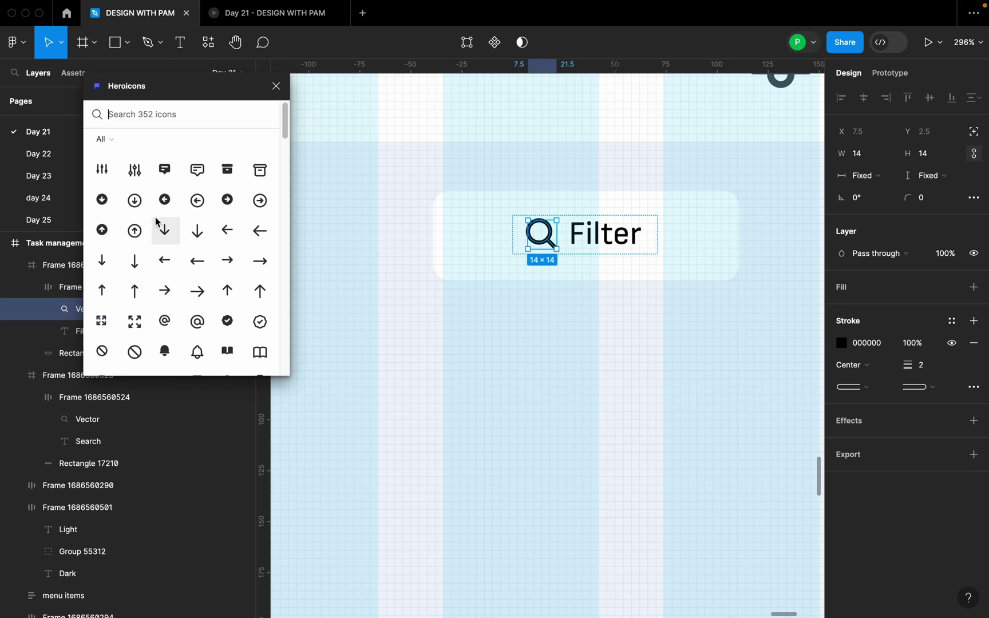
left_click(135, 172)
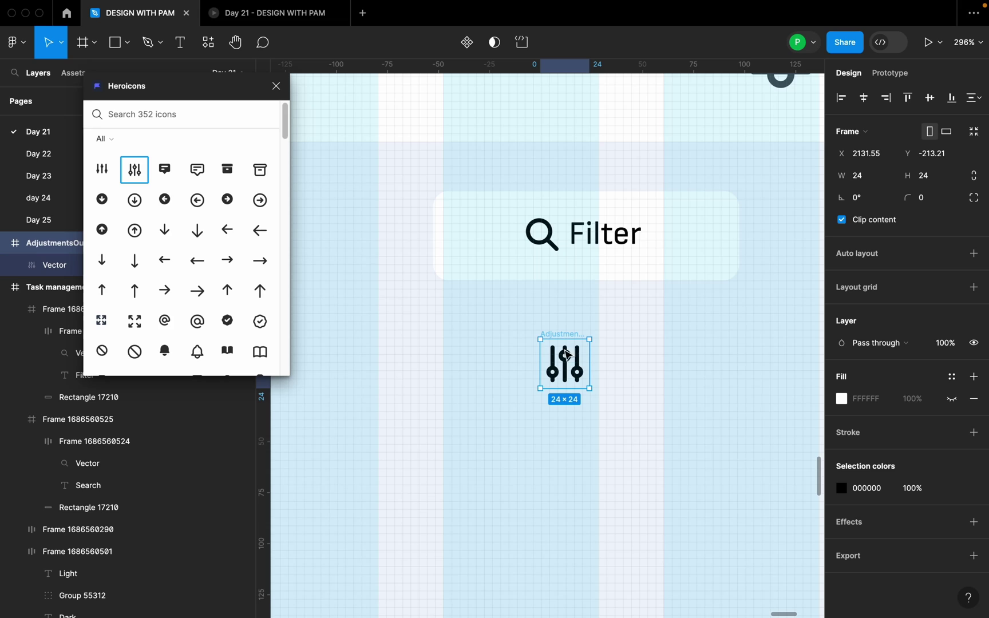
Delete the inserted adjustments icon together with its 24 × 24 frame
left_click_drag(567, 355, 608, 362)
double_click(533, 359)
left_click(528, 351)
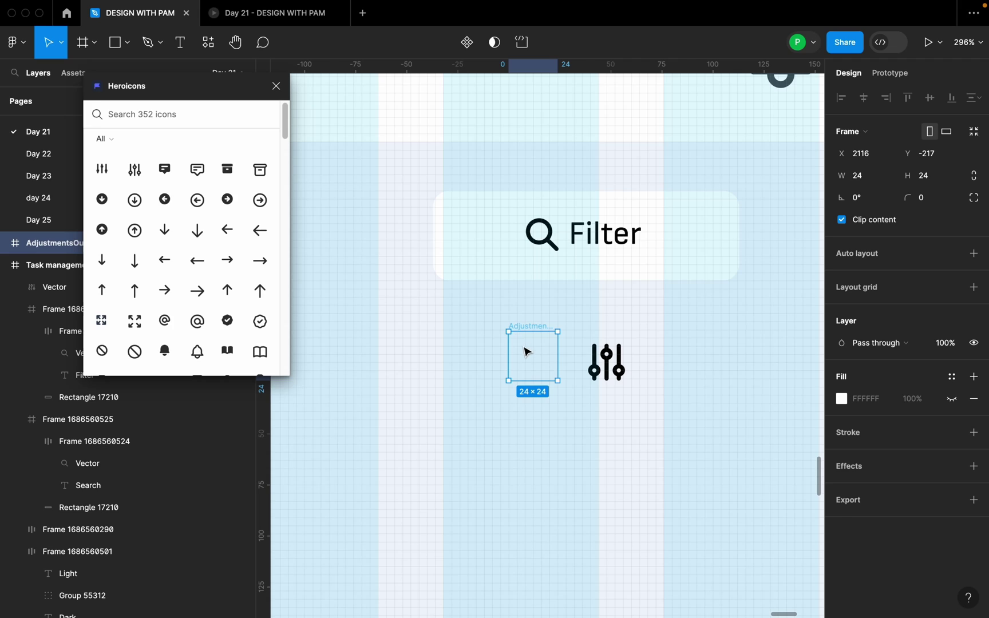
key("Delete")
left_click(622, 358)
key("Delete")
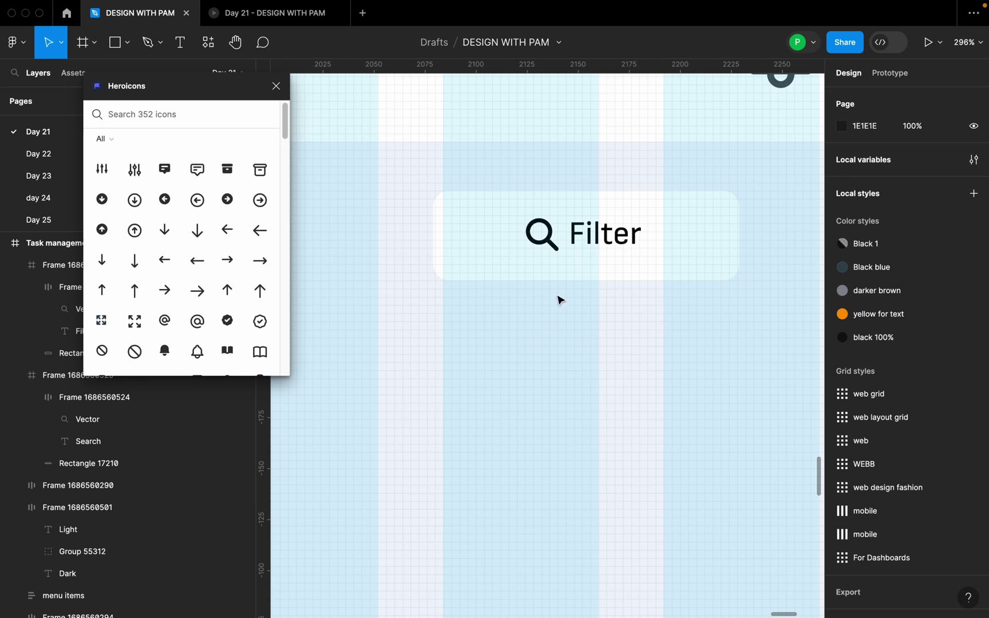
Replace the Filter button's magnifier vector with the copied outline adjustments icon
double_click(542, 234)
double_click(545, 236)
right_click(545, 235)
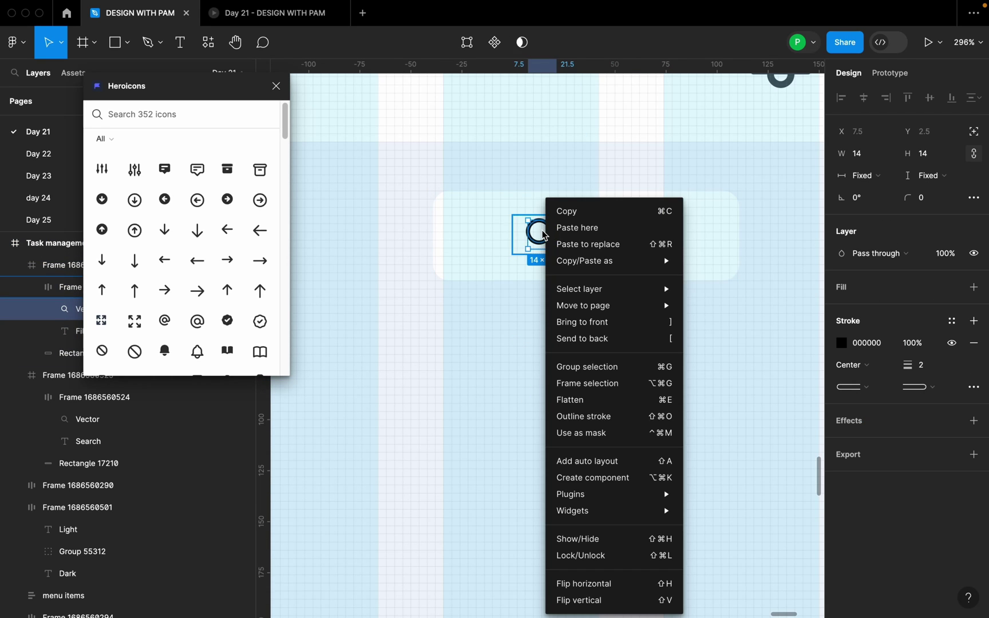
key("Escape")
left_click(551, 268)
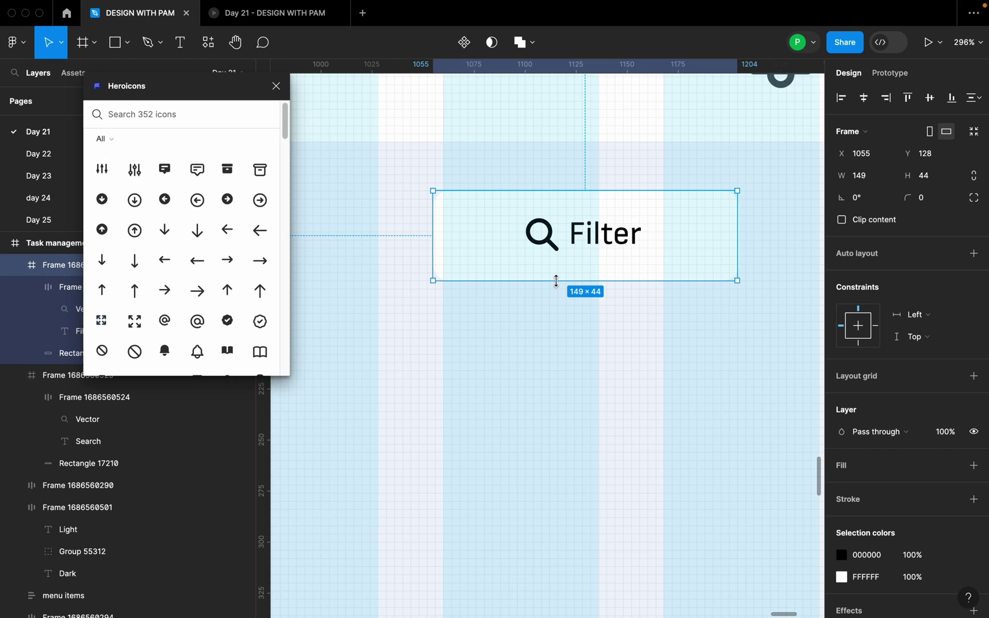
double_click(553, 246)
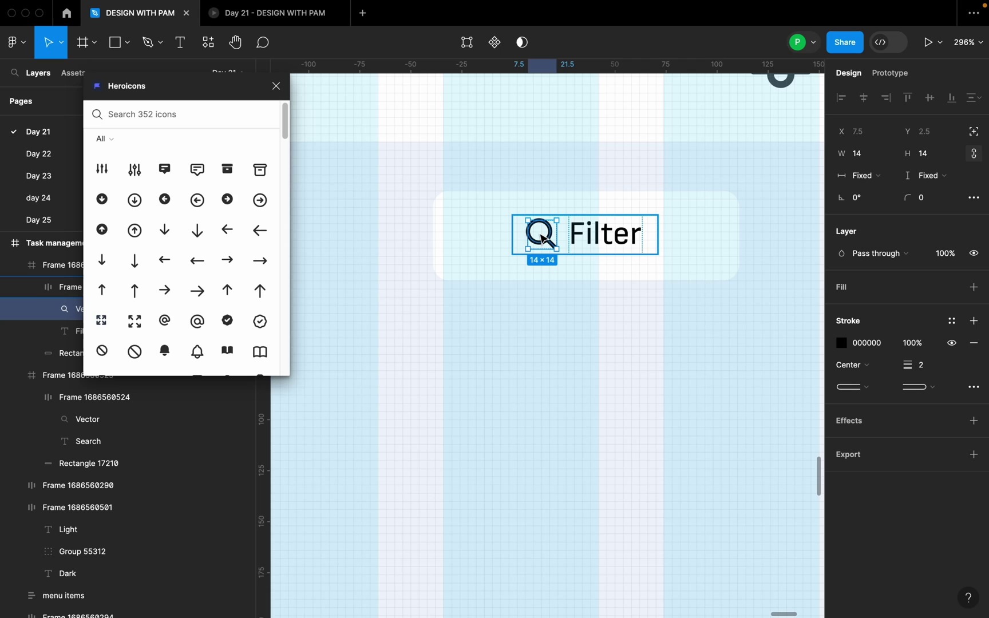
right_click(545, 238)
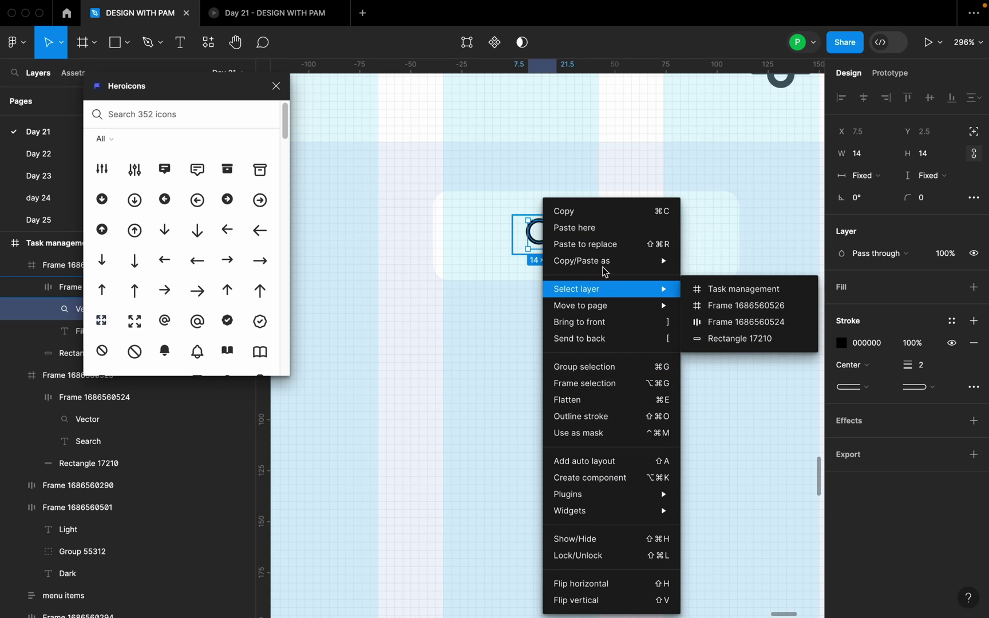
left_click(608, 245)
left_click(576, 280)
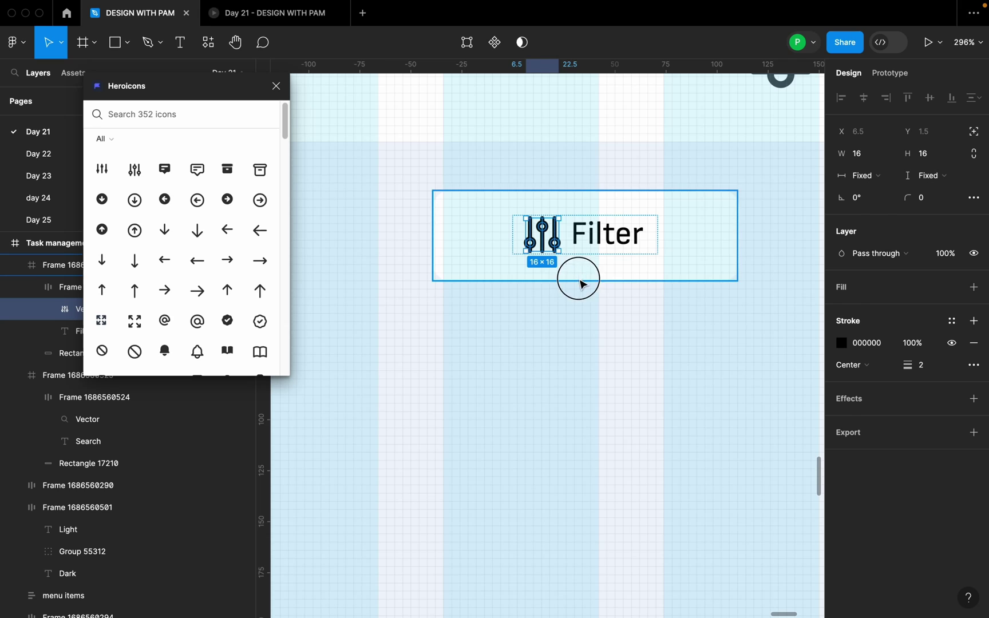
Apply the Non black colour to the Filter button's icon and label
left_click(616, 247)
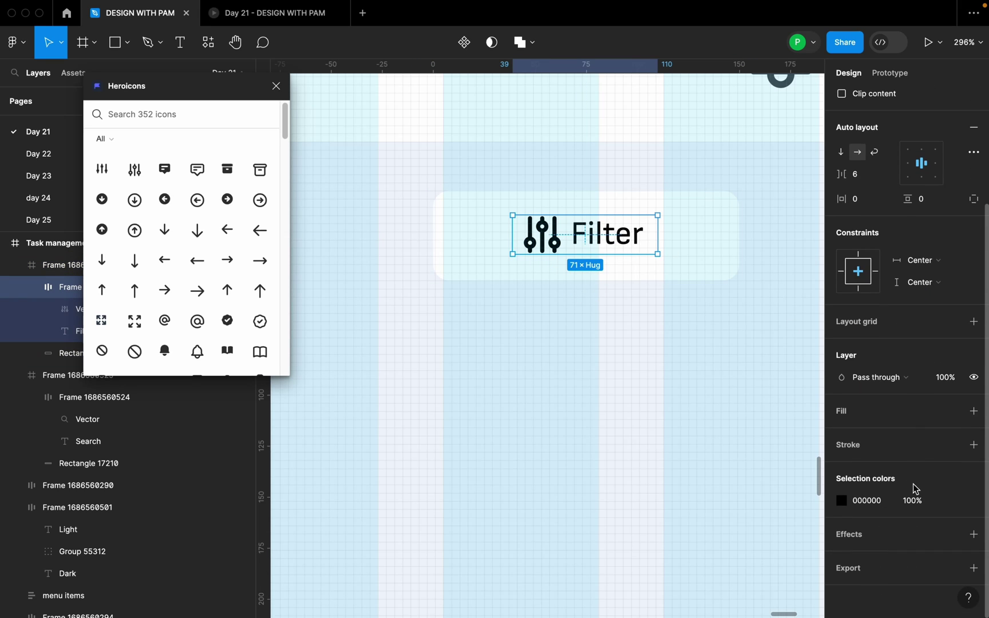
left_click(951, 501)
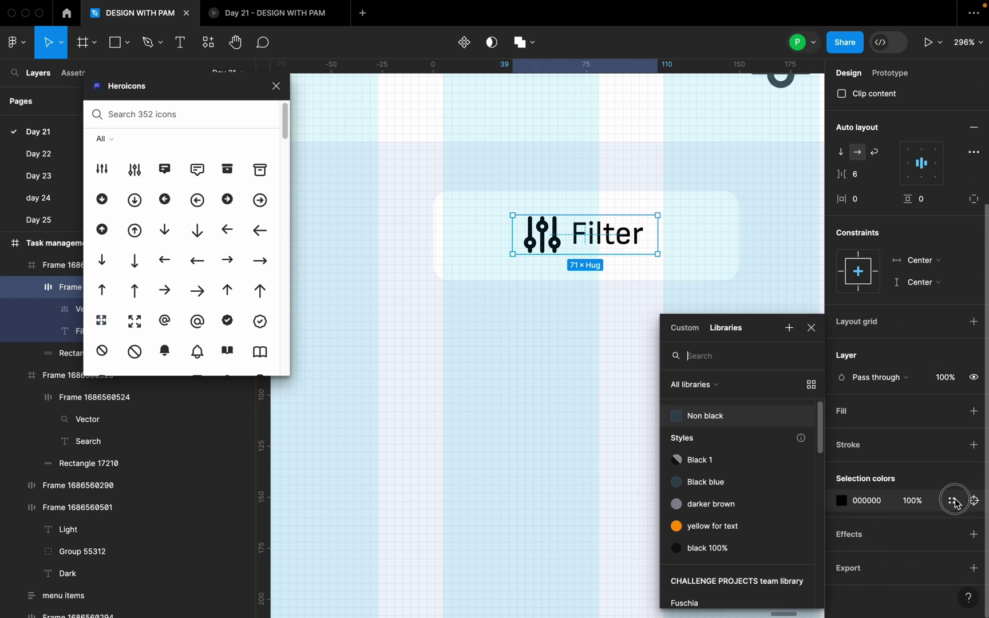
left_click(711, 423)
left_click(712, 426)
Move the Filter button to the grid's last column, level with the search bar, and wrap both in a horizontal auto layout
scroll(671, 360, "down", 10)
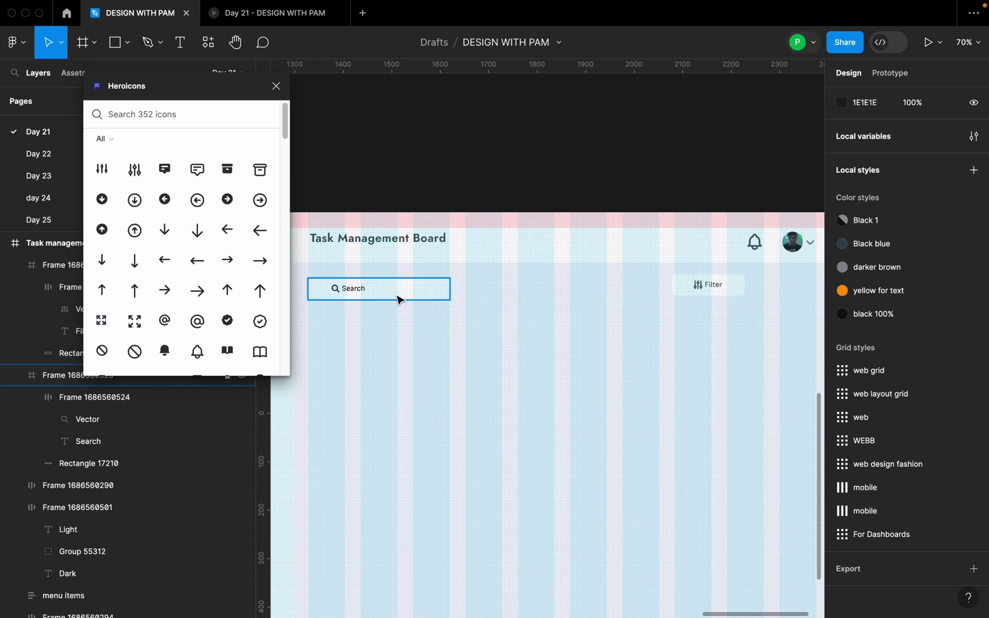
scroll(629, 300, "down", 2)
left_click(719, 295)
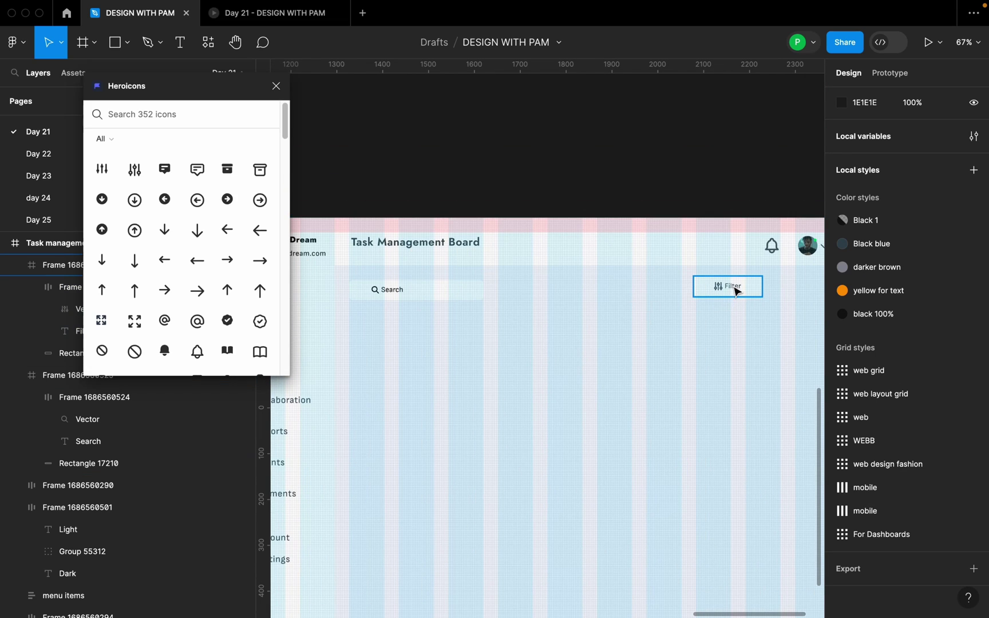
left_click(478, 295, "shift")
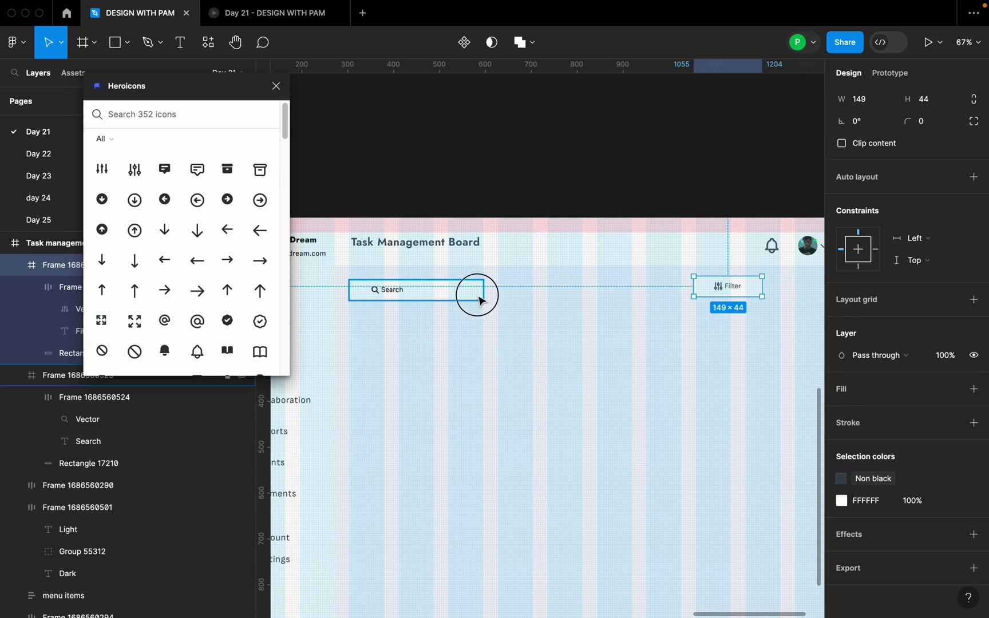
scroll(507, 307, "down", 5)
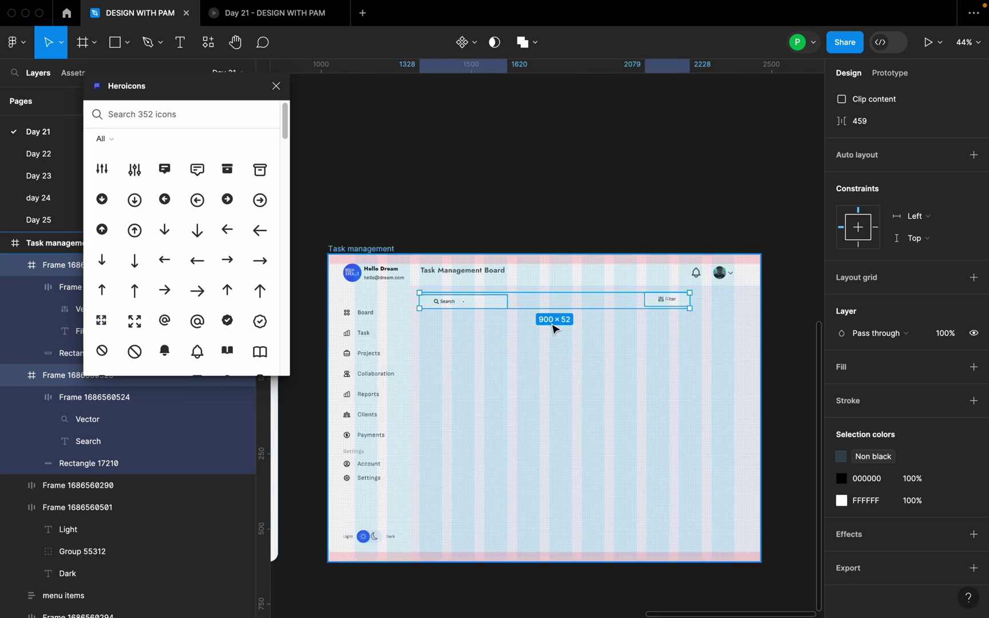
left_click(595, 342)
left_click(653, 314)
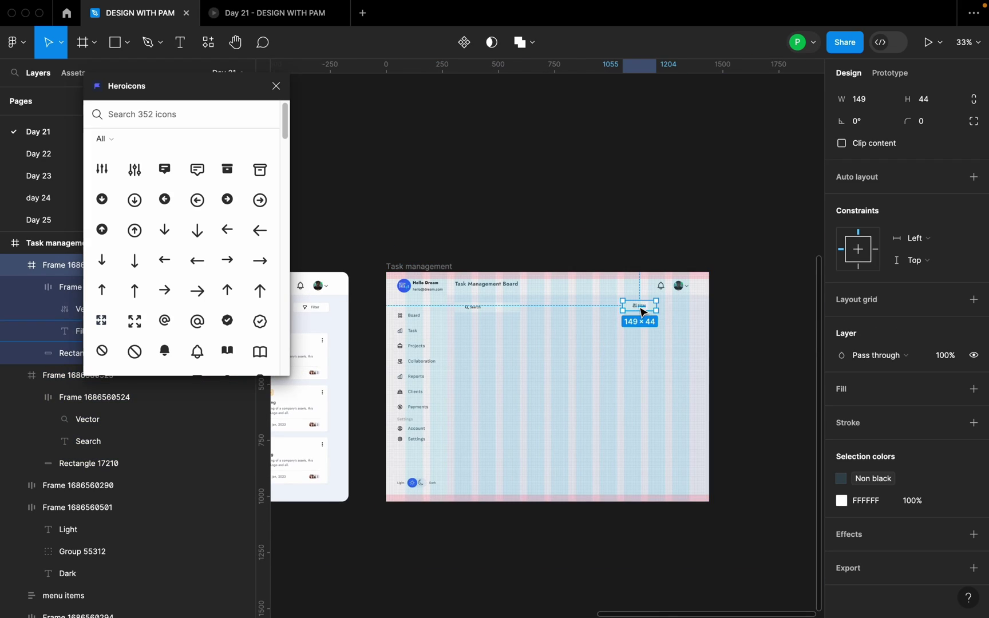
scroll(652, 314, "up", 3)
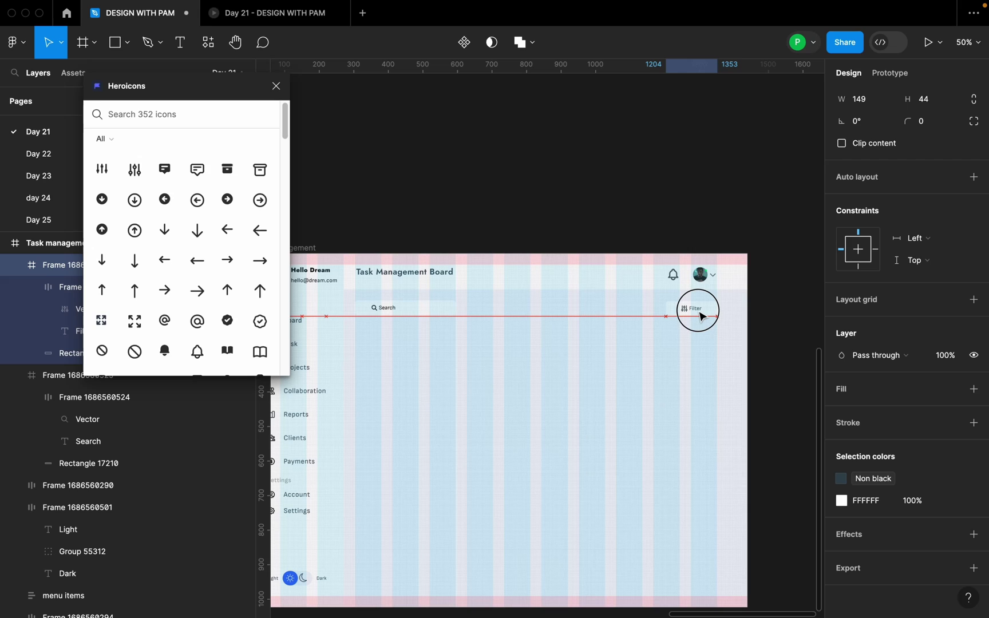
left_click(441, 315, "shift")
key("shift+a")
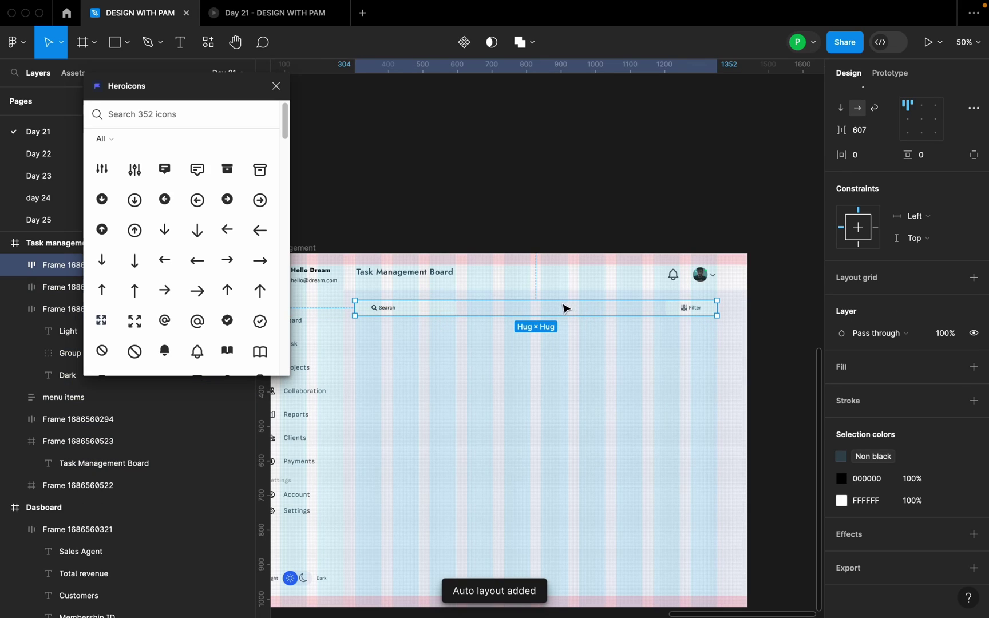
Close the Heroicons plugin and examine the row of status labels below the search bar in the Desktop - 46 reference frame
scroll(725, 306, "down", 5)
scroll(518, 386, "down", 2)
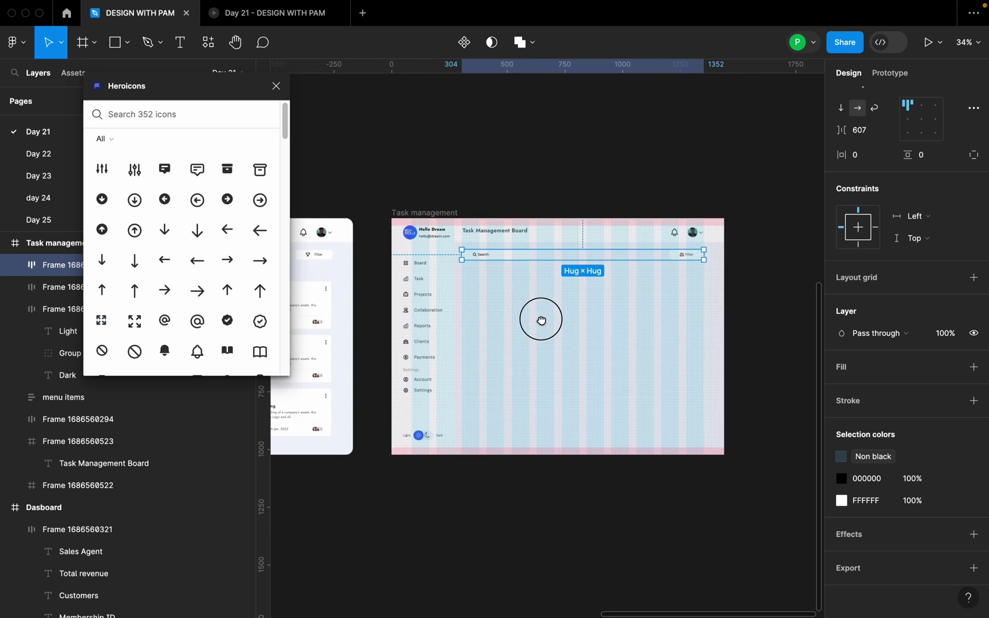
left_click_drag(504, 292, 728, 285)
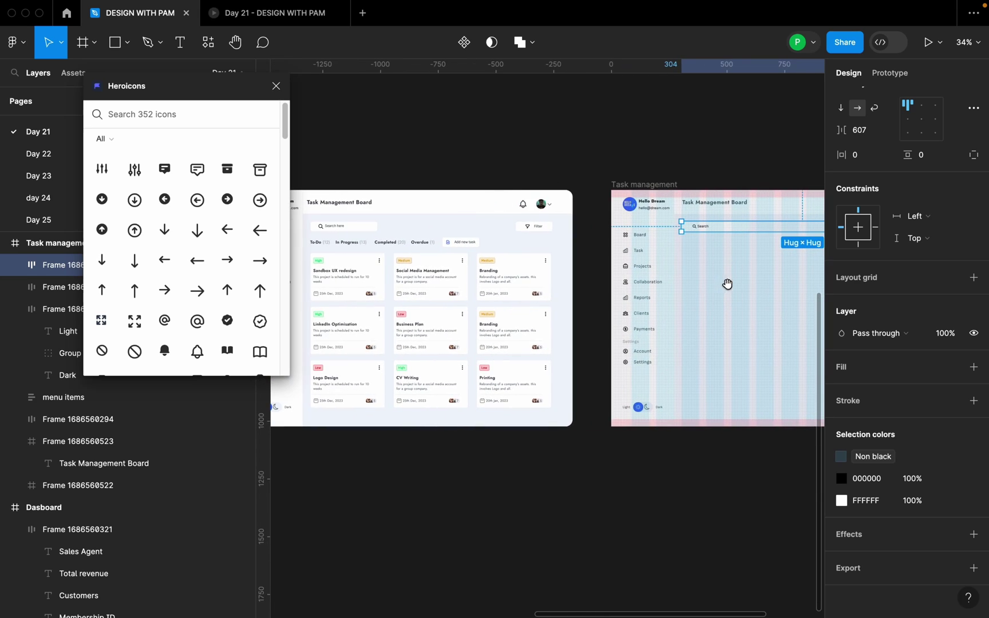
left_click(276, 86)
scroll(435, 214, "up", 3)
left_click_drag(440, 225, 583, 196)
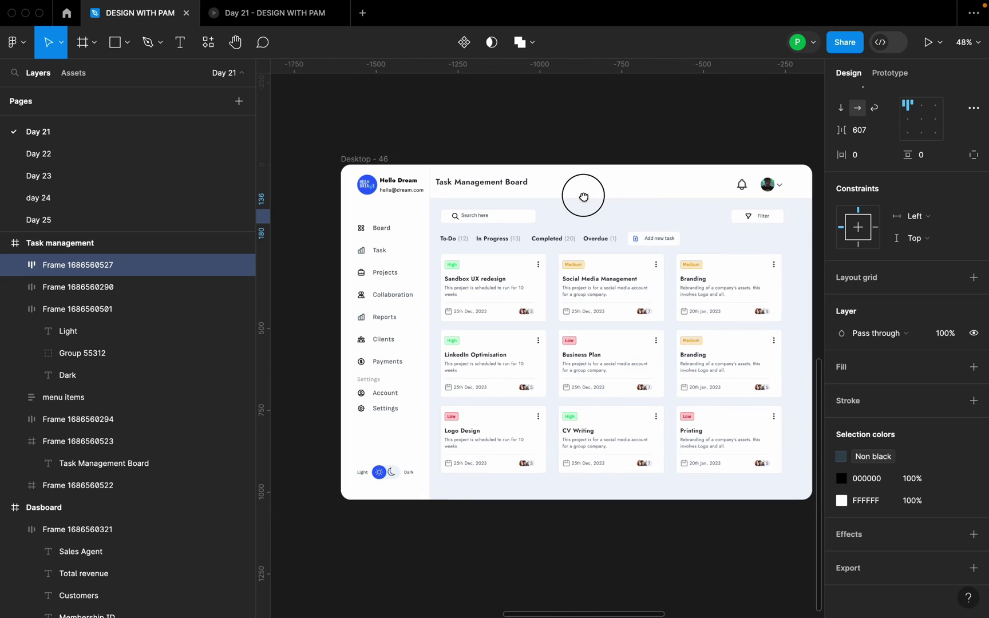
scroll(516, 269, "up", 3)
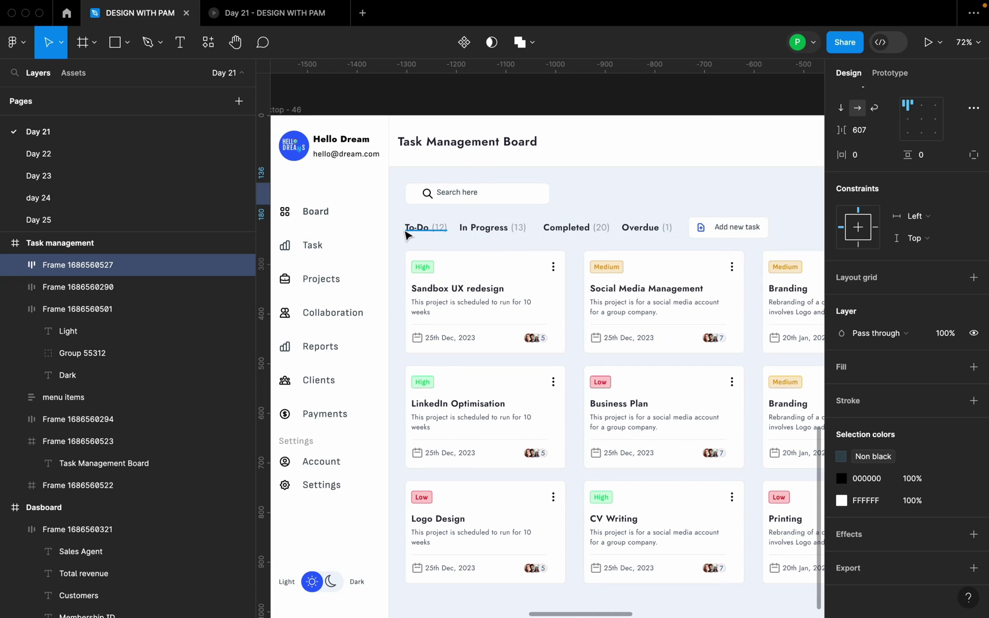
scroll(418, 238, "down", 5)
scroll(591, 284, "right", 10)
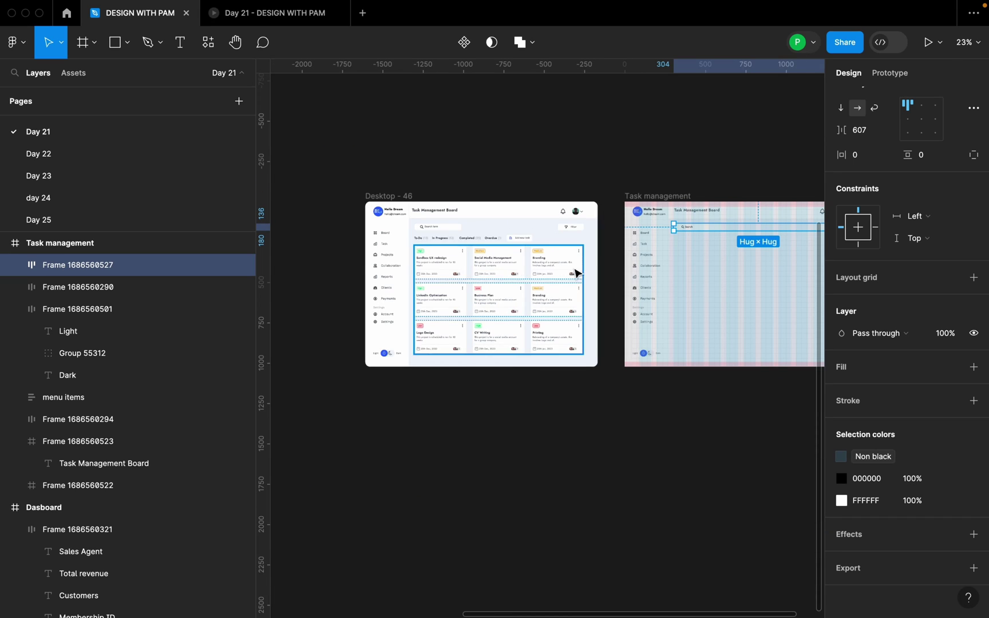
Add a "To do (12)" text below the search bar in the Task management frame
scroll(495, 281, "up", 5)
scroll(496, 281, "up", 3)
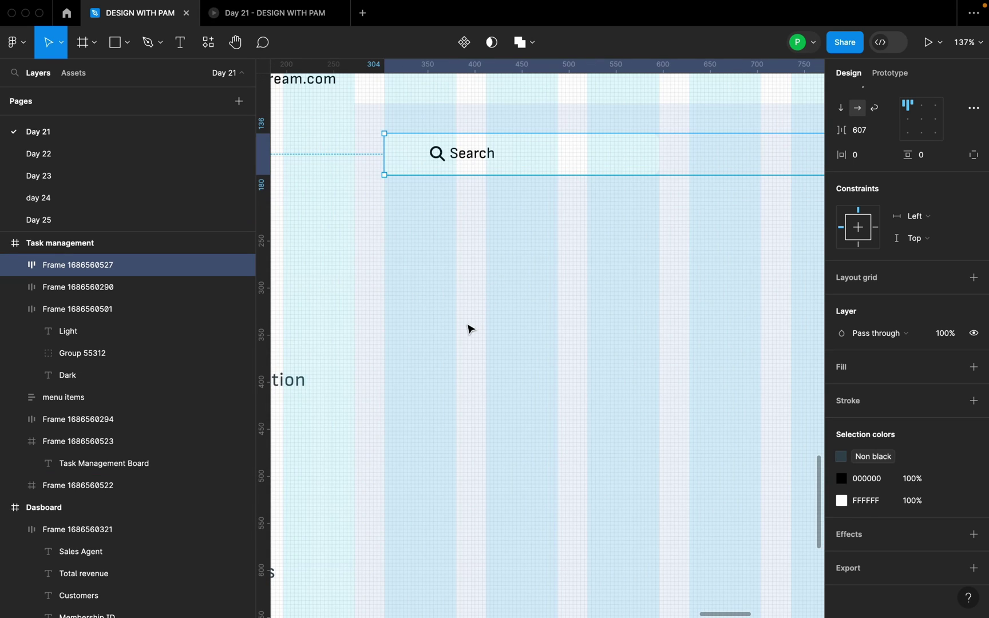
key("t")
left_click(444, 310)
type("To do")
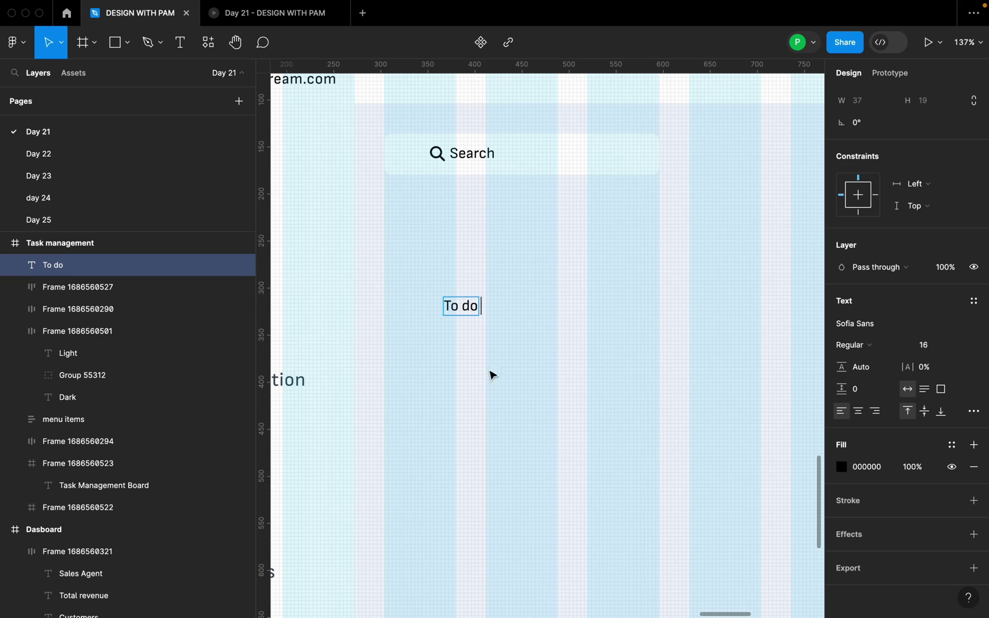
mouse_move(171, 617)
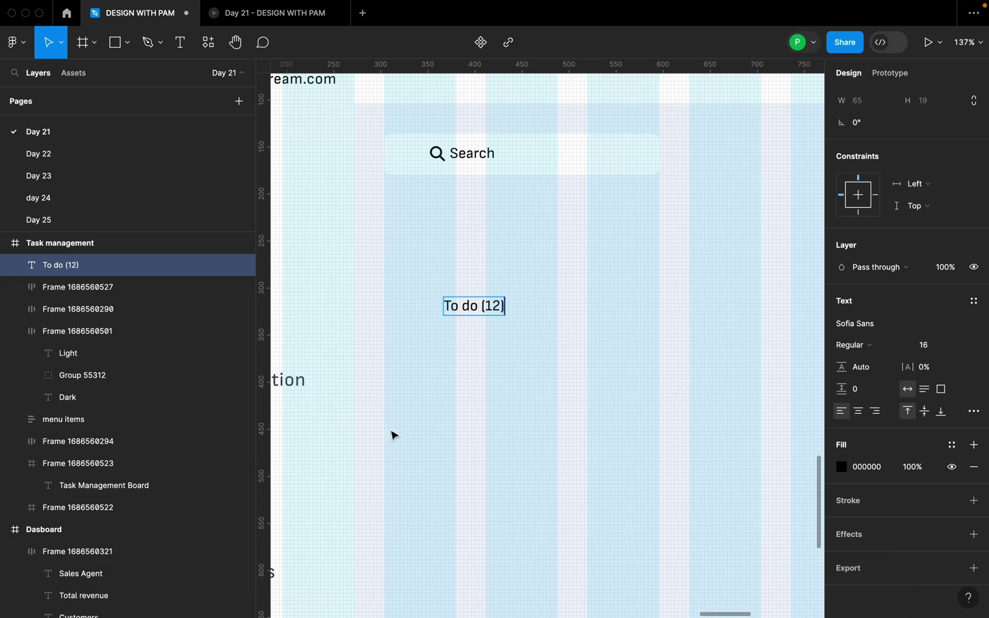
key("Escape")
Set the new label's text size to 18 and apply the Non black colour to its "To do" part
double_click(464, 305)
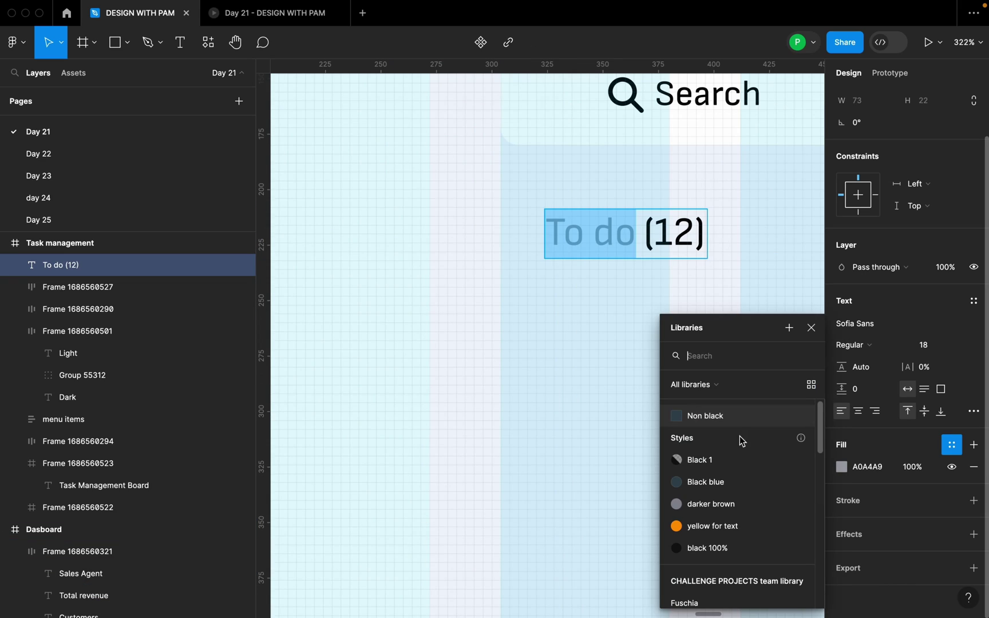
left_click(728, 421)
Set the fill of the label's "(12)" to A0A4A9 at 100% opacity
left_click_drag(643, 230, 710, 235)
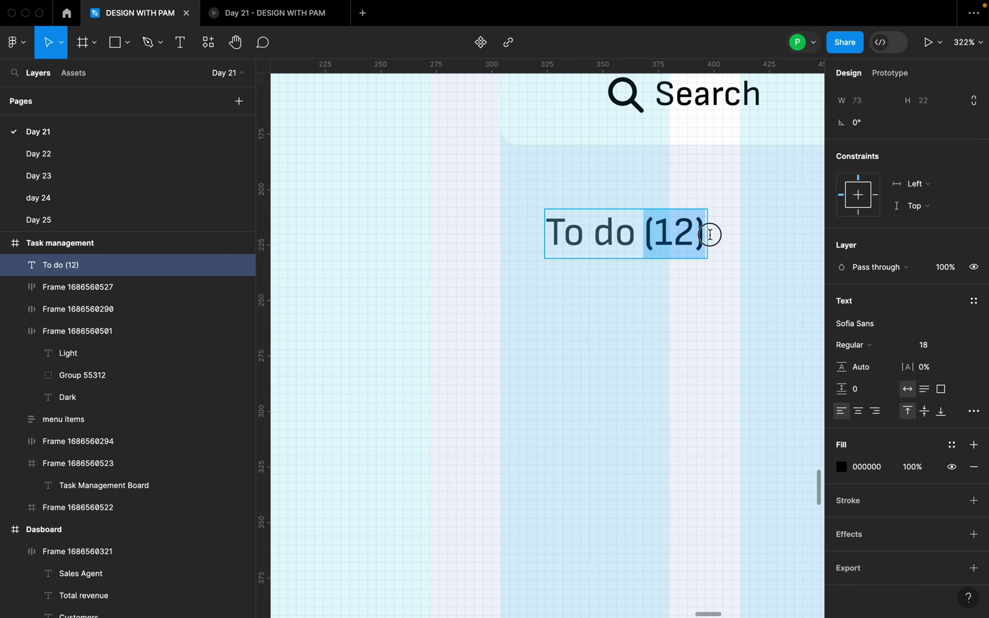
left_click(875, 469)
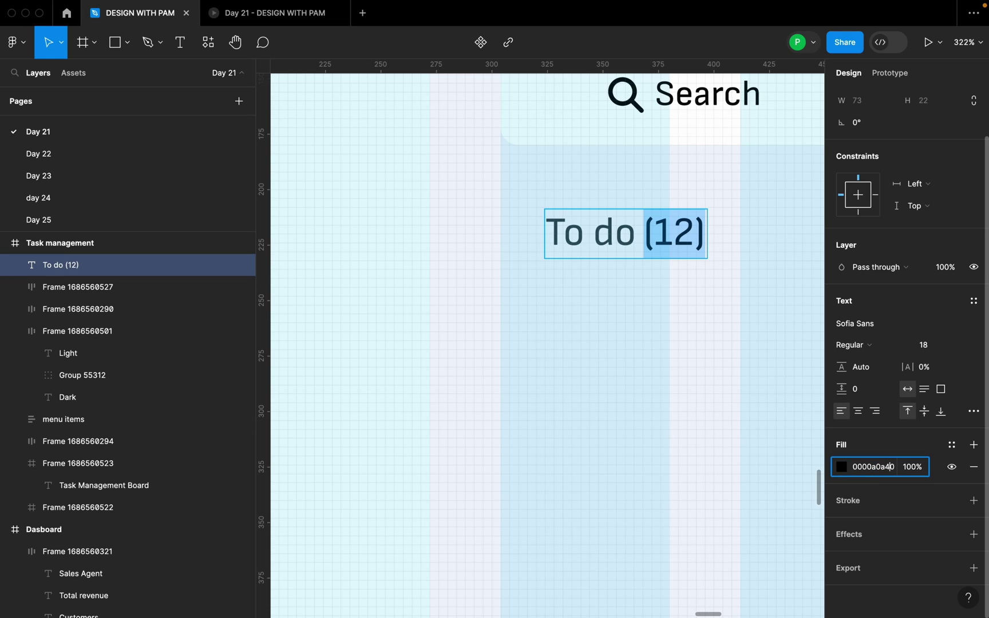
key("Return")
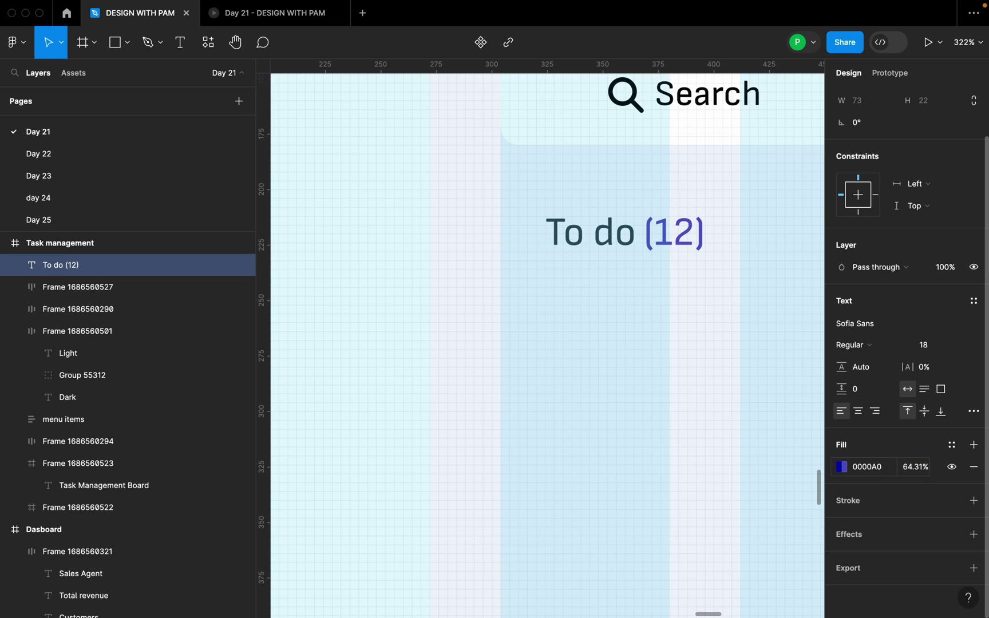
left_click(878, 475)
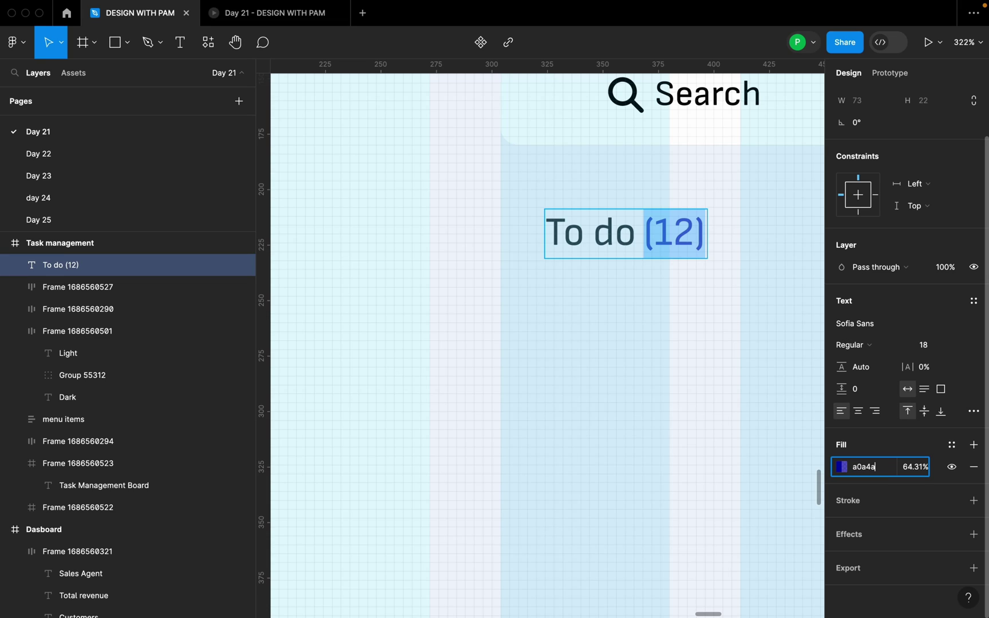
type("a0a4a9")
key("Return")
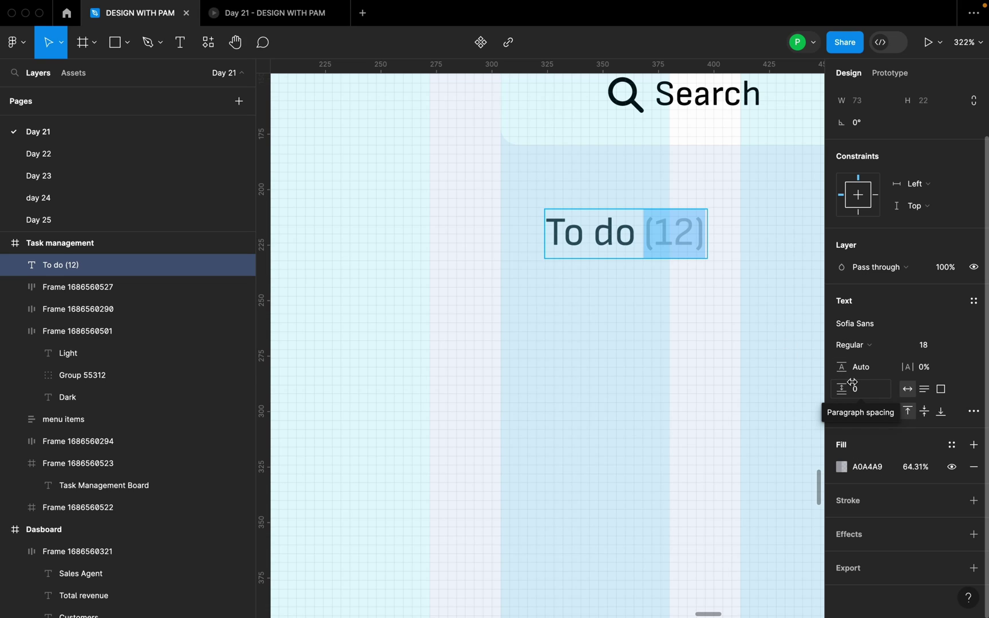
left_click(841, 467)
left_click_drag(776, 465, 814, 465)
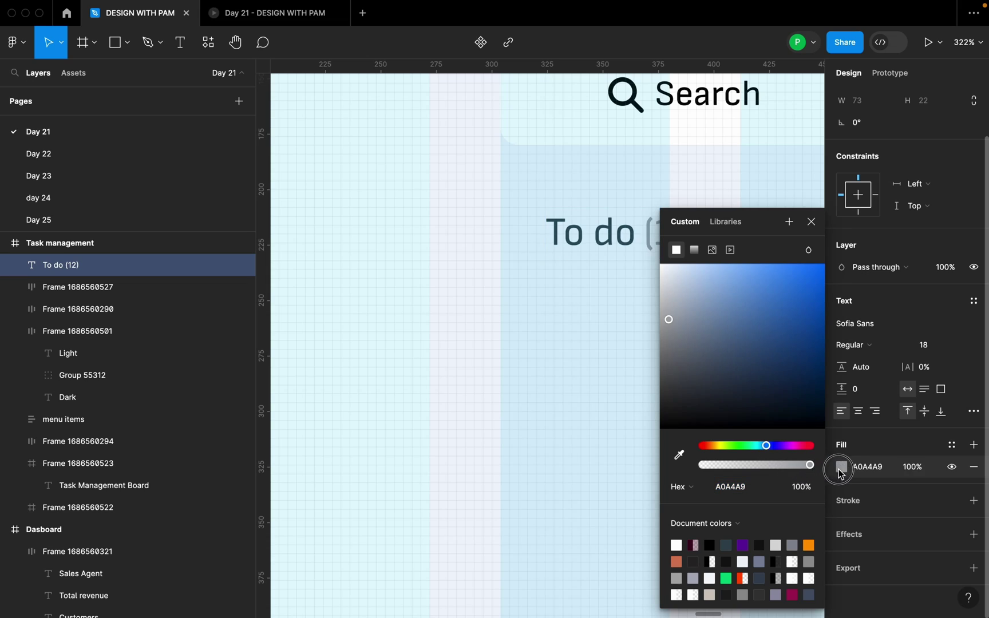
left_click(811, 222)
key("Escape")
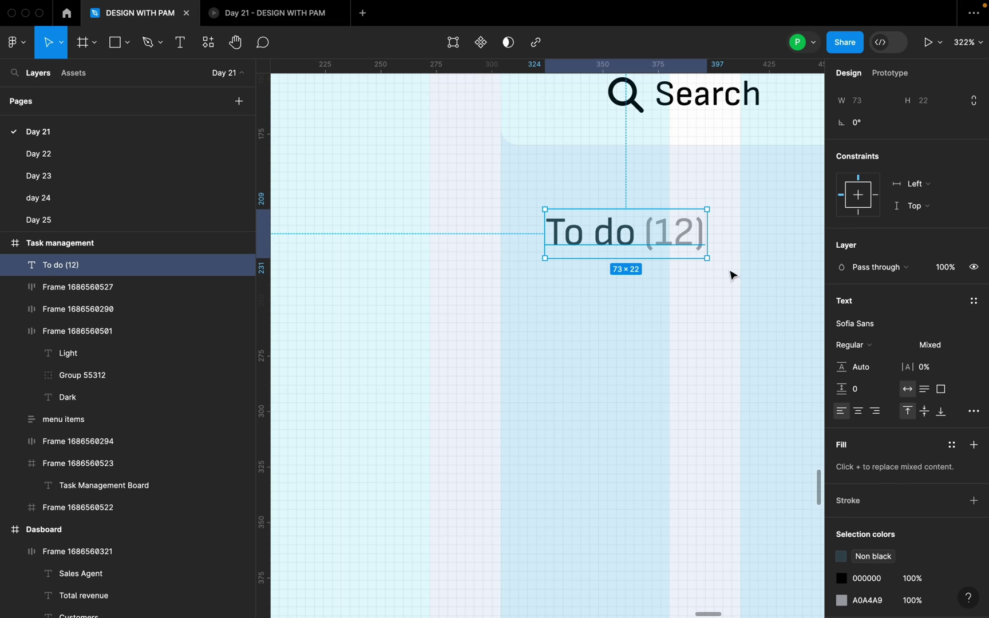
Align the label with the search bar's left edge and set its "To do" part to SemiBold
left_click_drag(630, 255, 579, 230)
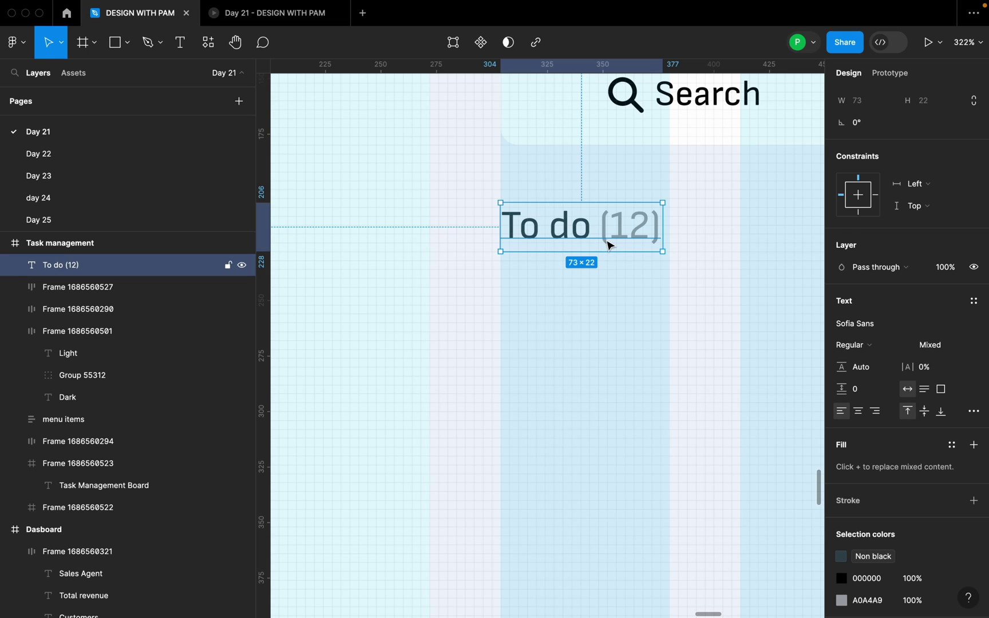
left_click(579, 227)
left_click(593, 228)
left_click(579, 228)
left_click(566, 229)
double_click(566, 229)
left_click(592, 229)
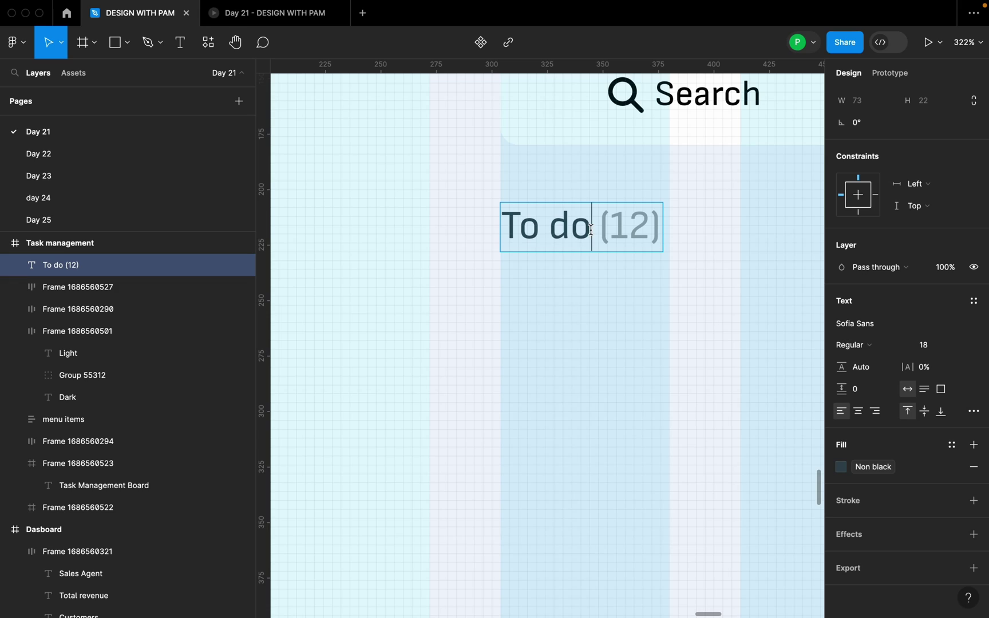
left_click_drag(585, 229, 503, 229)
left_click(853, 345)
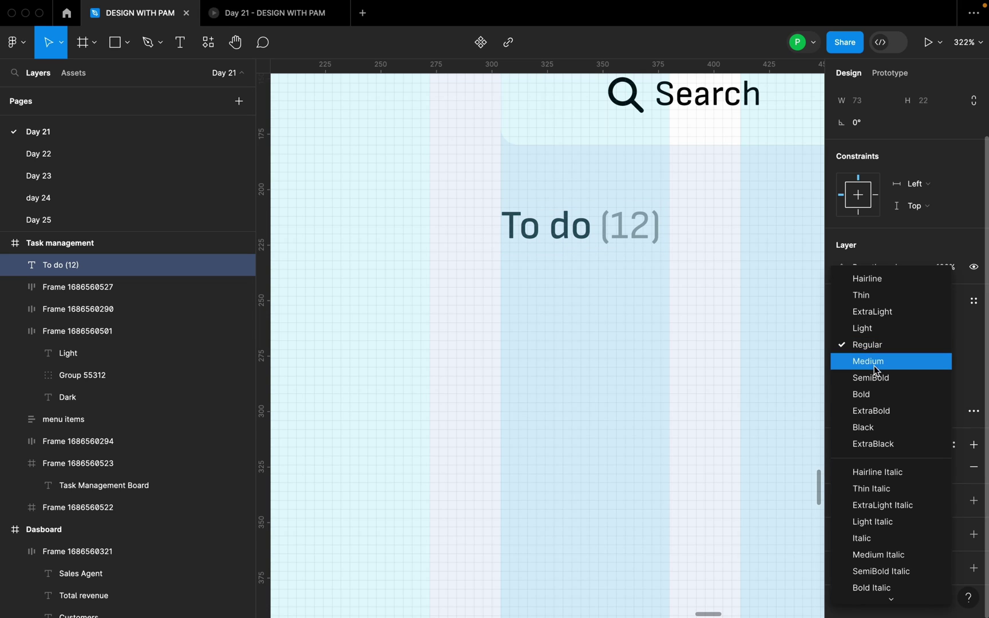
left_click(882, 379)
Change the label's wording from "To do" to the hyphenated "To-do"
left_click(556, 235)
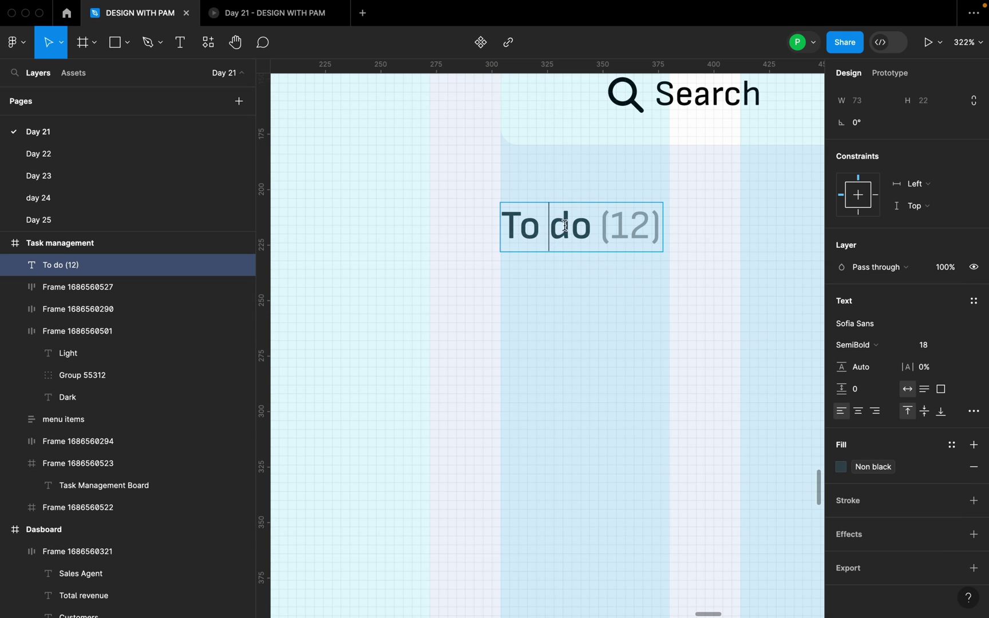
key("BackSpace")
type("-")
key("Escape")
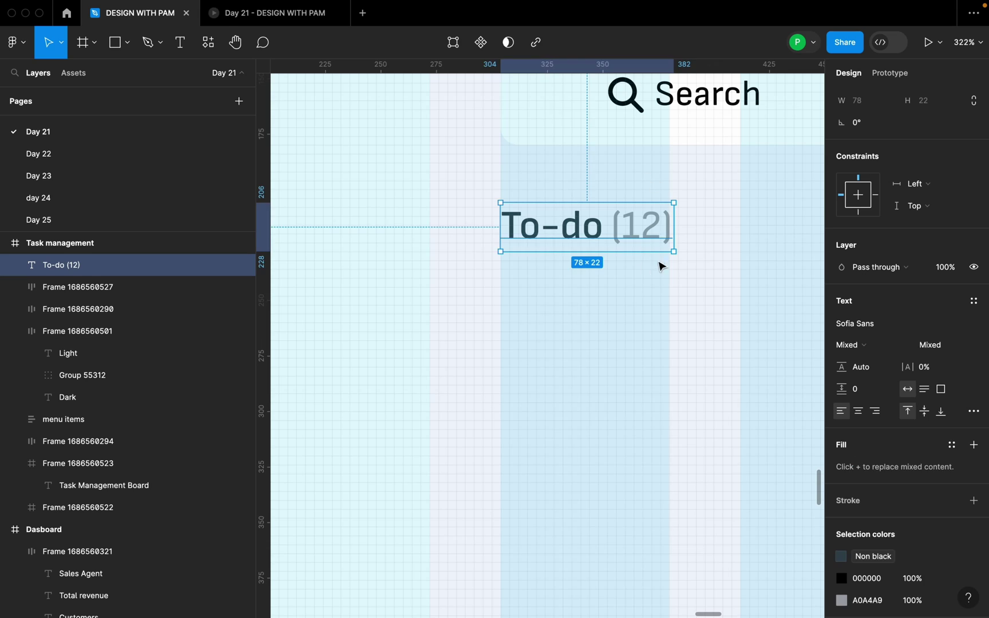
Duplicate the "To-do (12)" label onto the same row, starting at the next grid column
key("Escape")
scroll(515, 232, "down", 10)
left_click(563, 238)
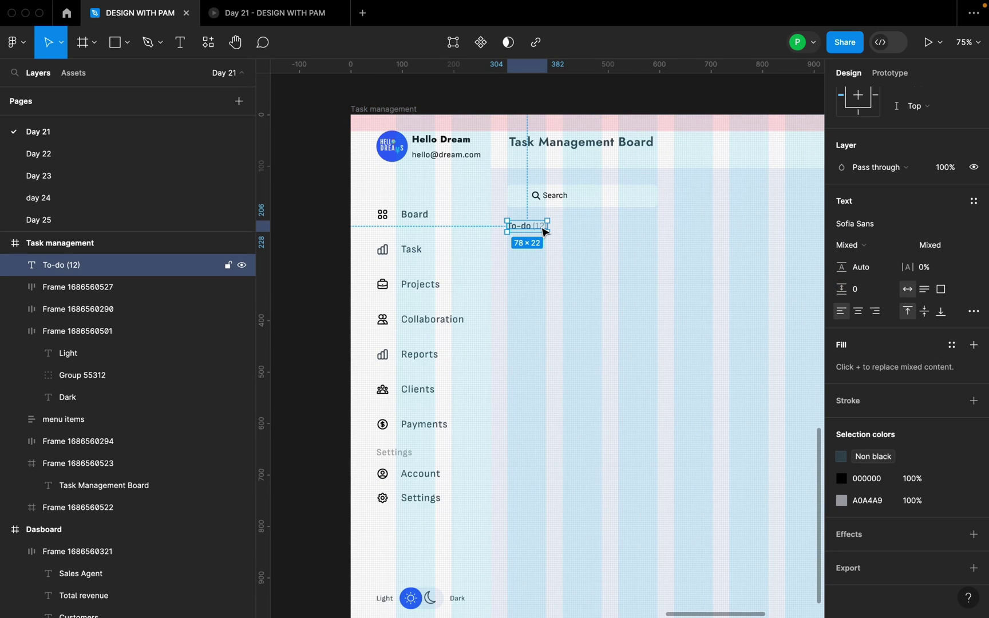
left_click_drag(564, 238, 586, 235)
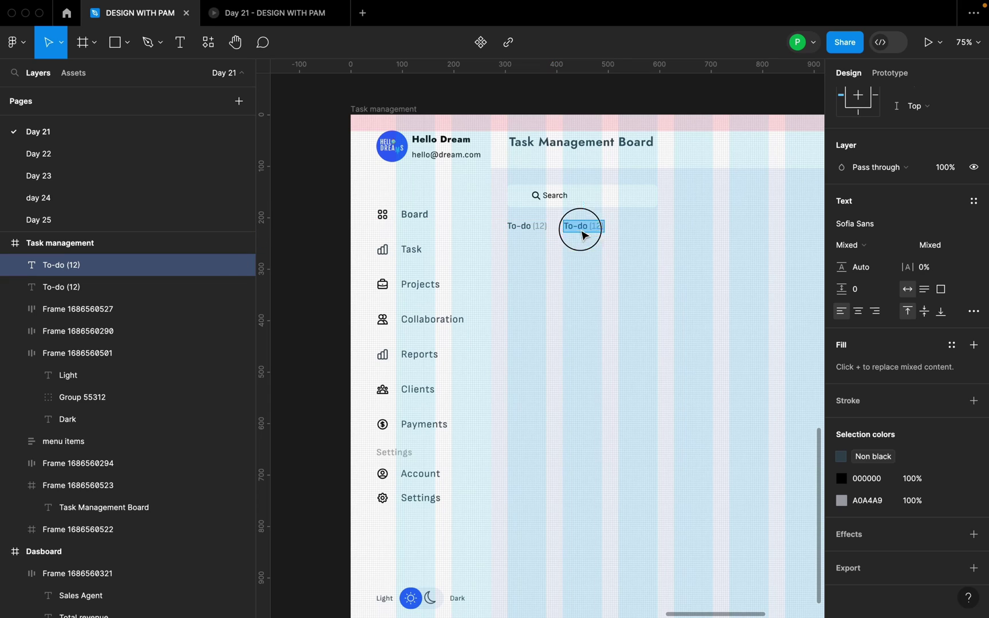
Reword the duplicated label as "In progress (12)", keeping a space before the count
triple_click(582, 229)
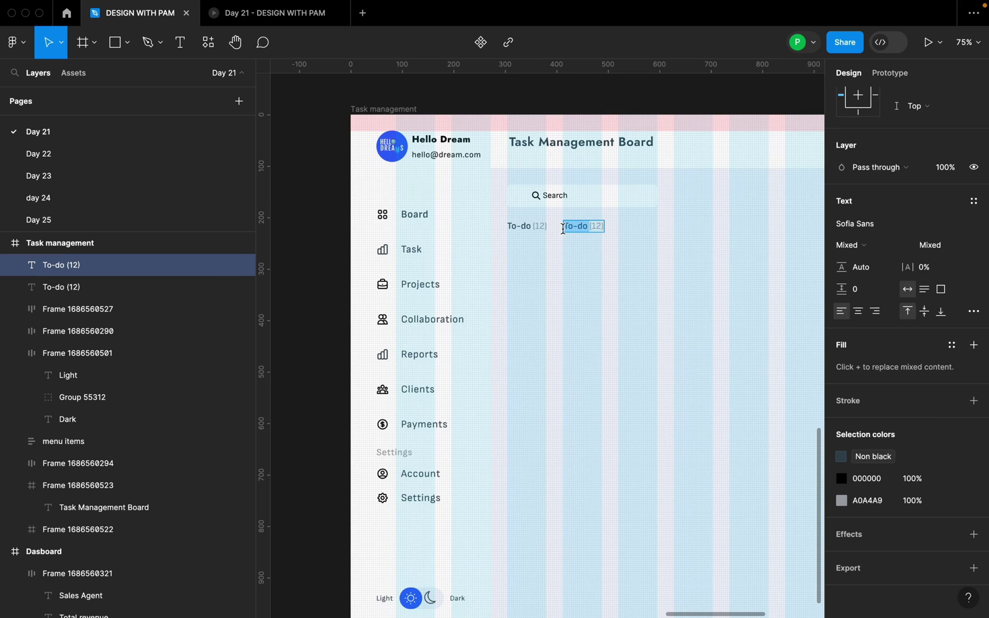
type("I")
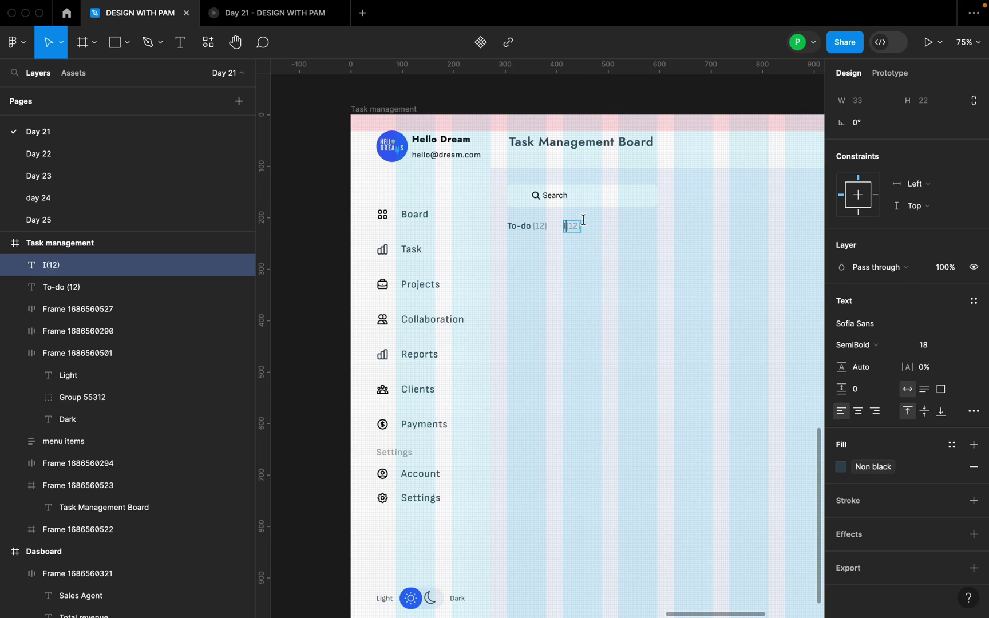
type("n progress")
key("Escape")
scroll(617, 232, "up", 5)
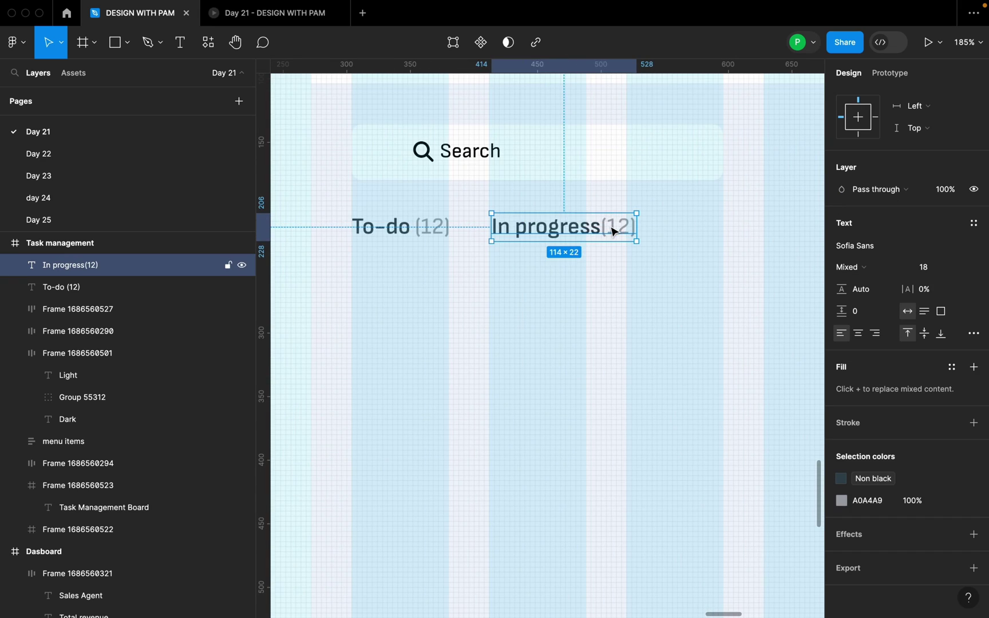
double_click(612, 226)
left_click(604, 227)
key("Escape")
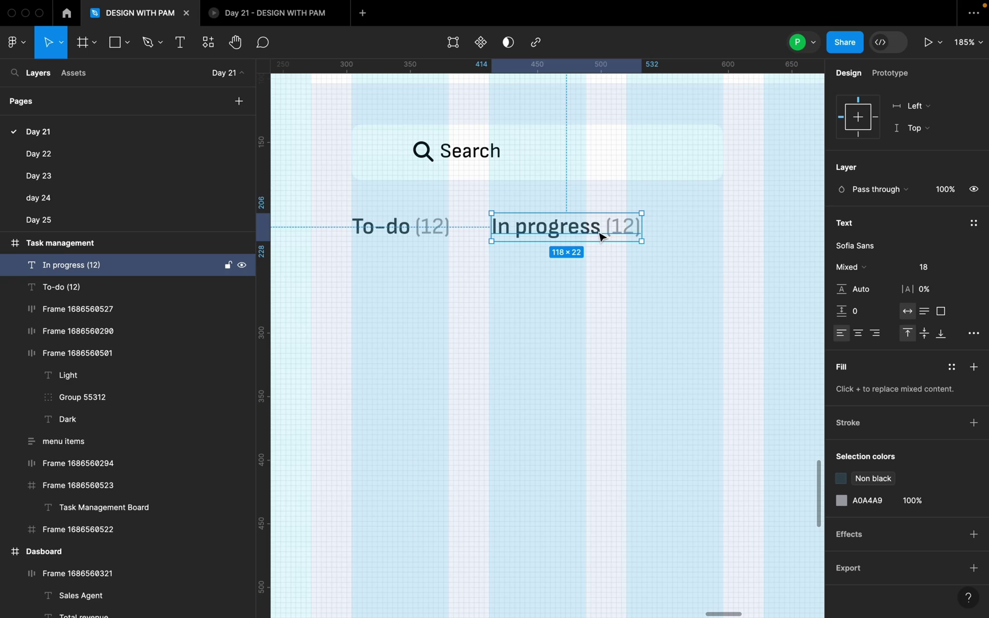
Duplicate the "In progress (12)" label beside it on the same row and reword the copy as "Completed (12)"
left_click_drag(601, 235, 667, 212)
double_click(769, 228)
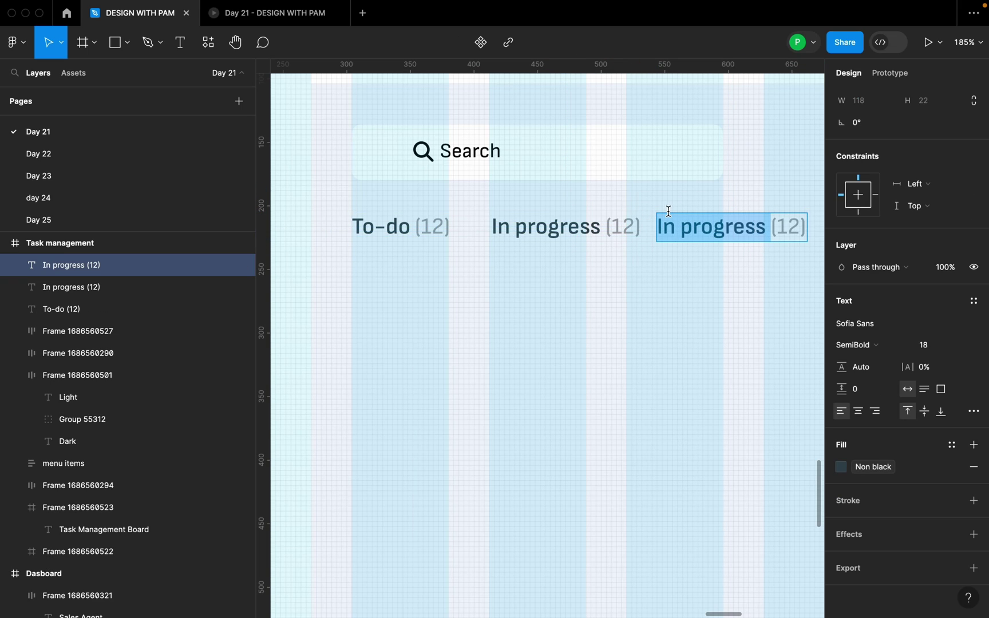
type("Complet")
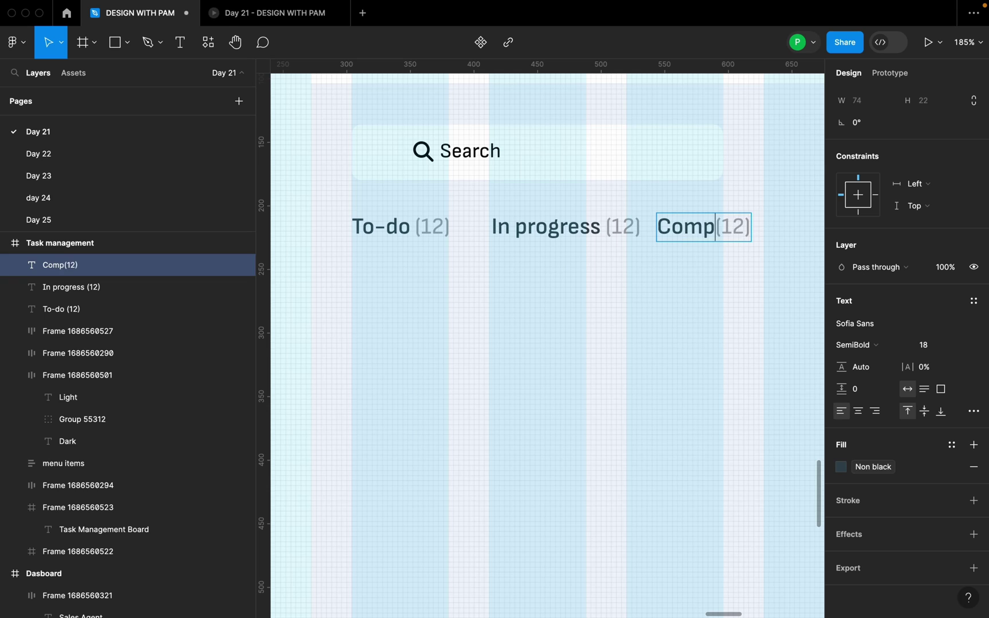
type("ed")
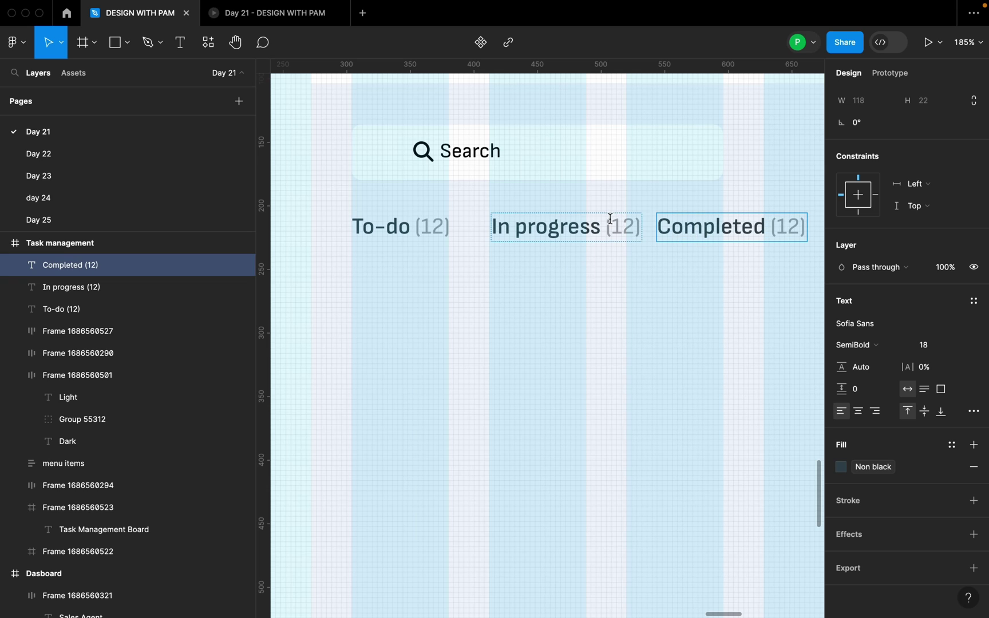
scroll(630, 229, "down", 3)
key("Escape")
Duplicate the Completed label to the right of it and reword the copy as "Over due (2)"
mouse_move(738, 223)
left_mouse_down()
mouse_move(817, 237)
mouse_move(749, 240)
left_mouse_up()
double_click(745, 236)
double_click(720, 232)
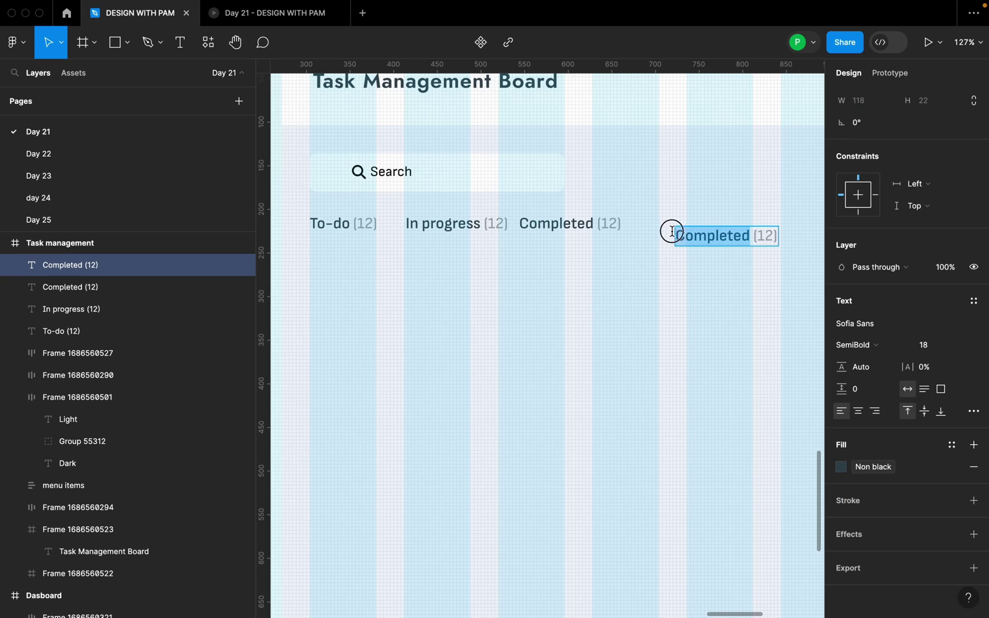
type("Over due")
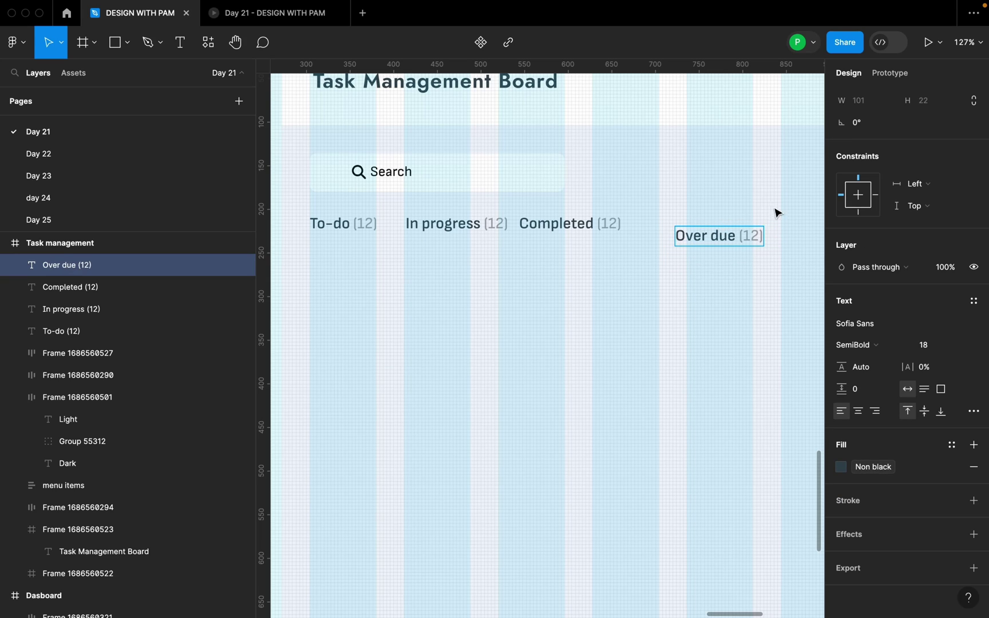
left_click(755, 235)
key("BackSpace")
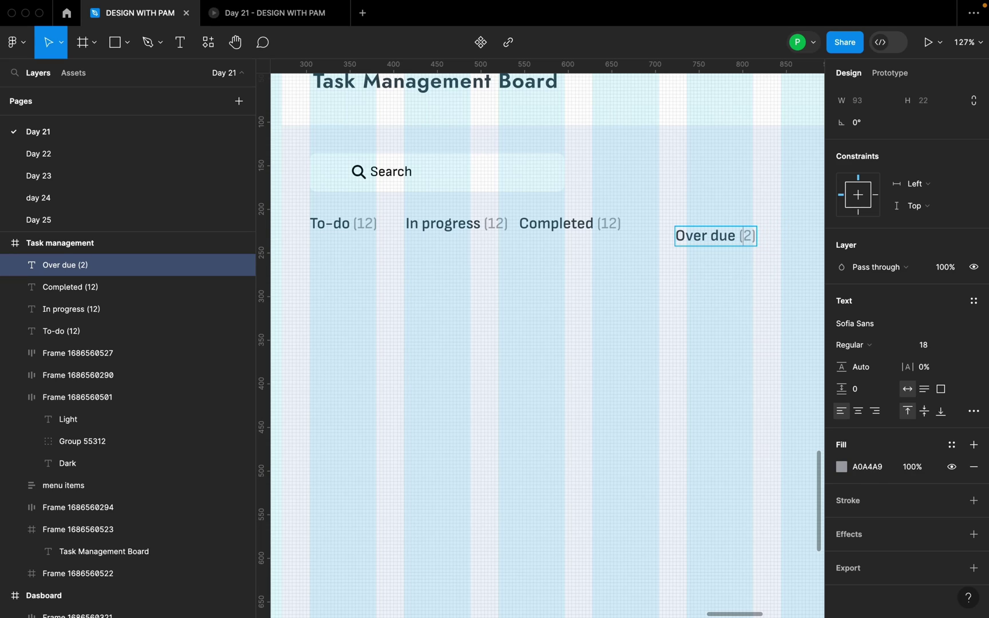
Set the count in the Completed label to (22) and in the In progress label to (32)
left_click(614, 223)
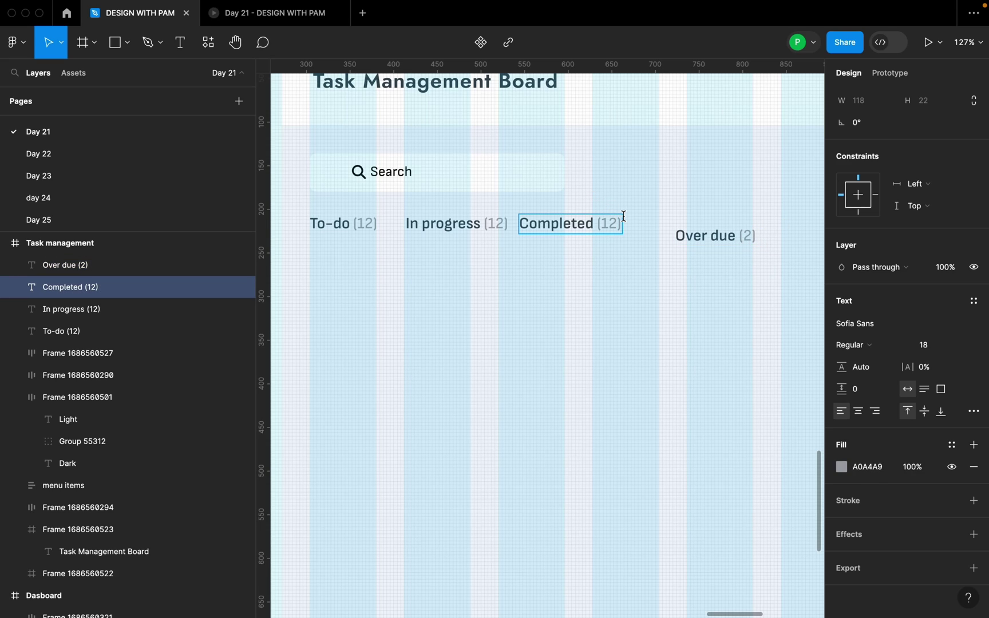
double_click(610, 223)
key("BackSpace")
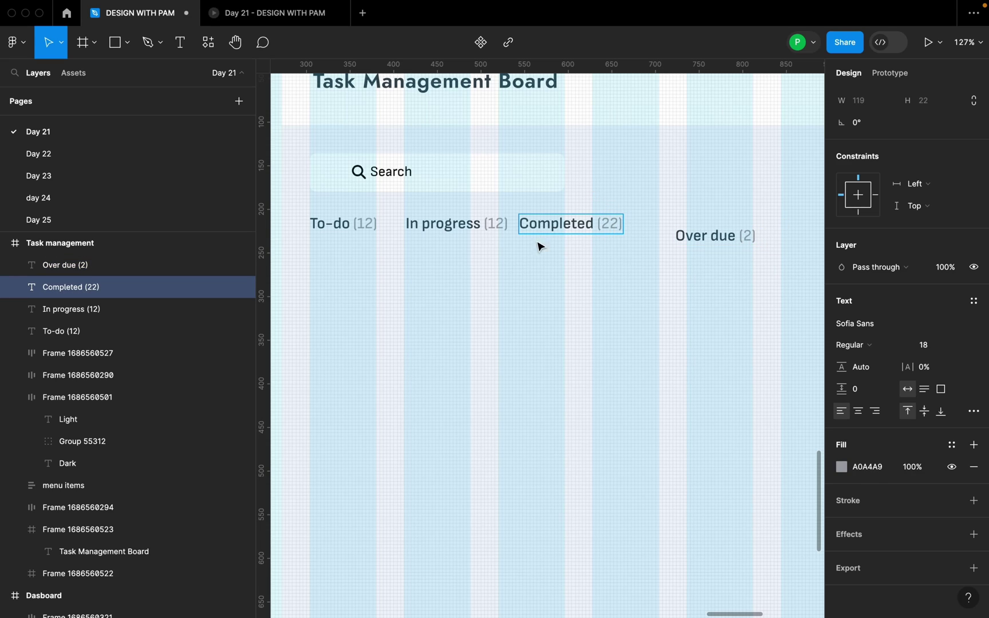
double_click(495, 224)
key("BackSpace")
type("3")
key("Escape")
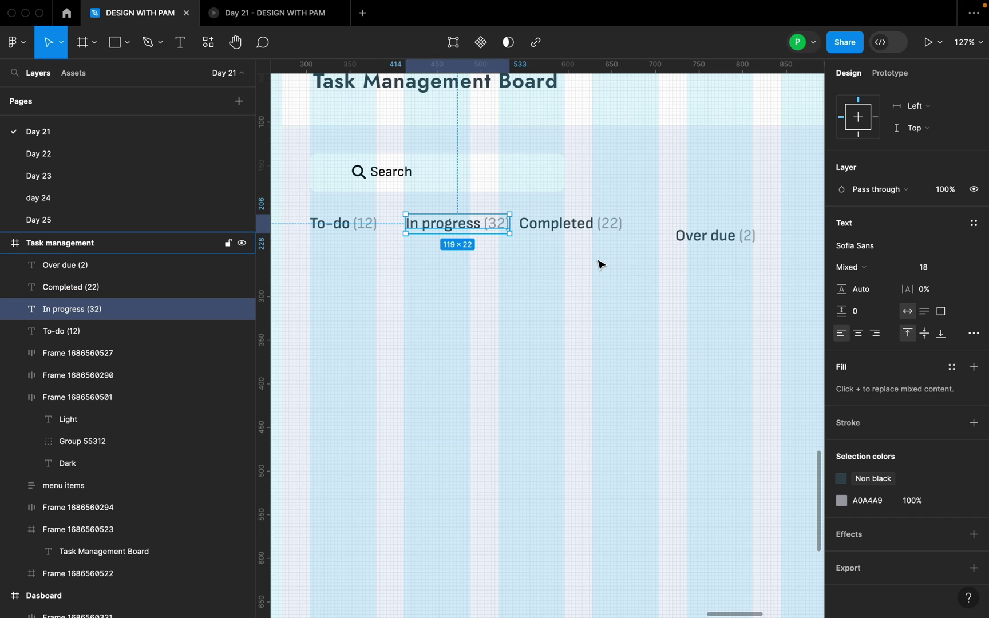
Move the "Over due (2)" label up into line with the other status labels, to the right of Completed
scroll(600, 265, "down", 3)
left_click(595, 263)
left_click(544, 232)
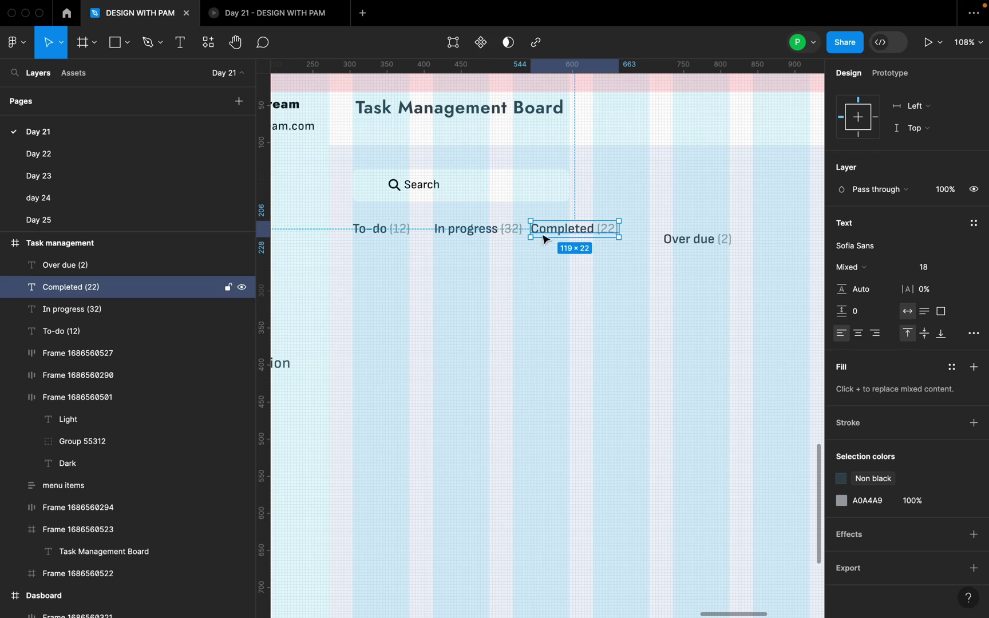
left_click(441, 232, "shift")
left_click(404, 230, "shift")
left_click(700, 232)
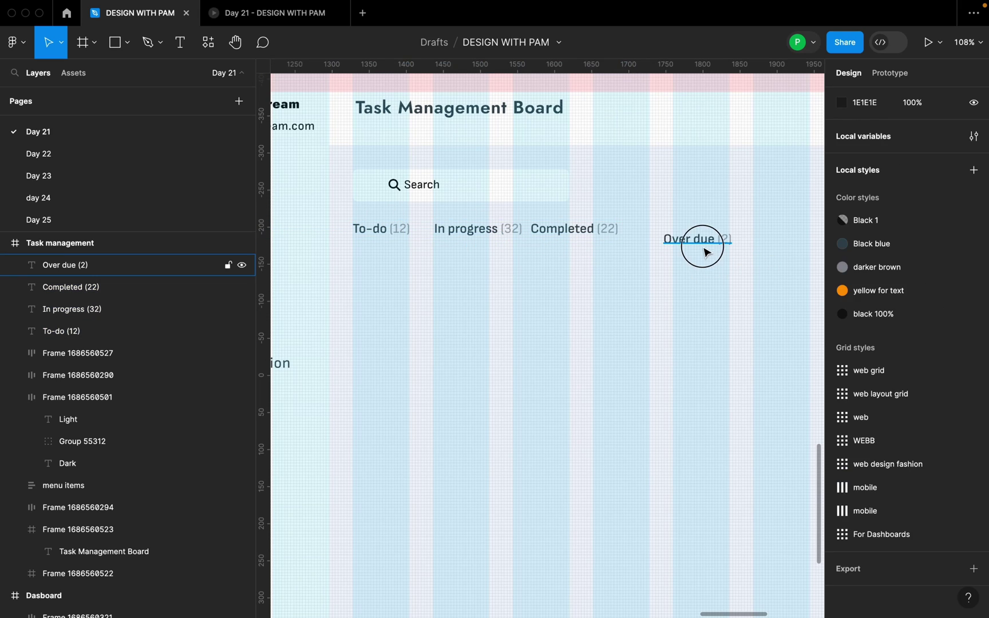
left_click_drag(700, 236, 690, 232)
Select the Over due, Completed, In progress and To-do labels together
left_click(590, 230, "shift")
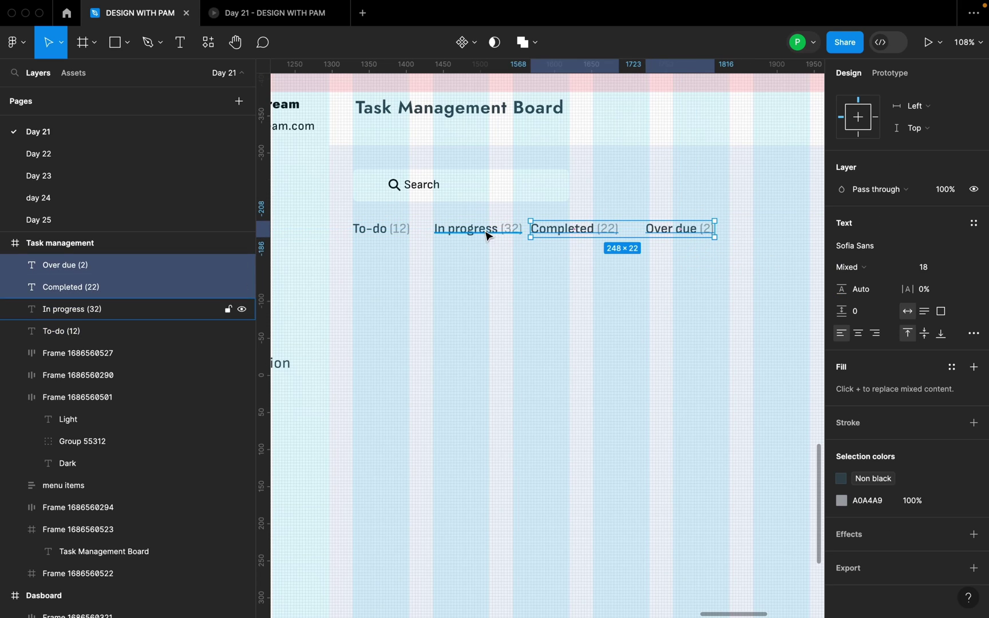
left_click(490, 232, "shift")
left_click(404, 232, "shift")
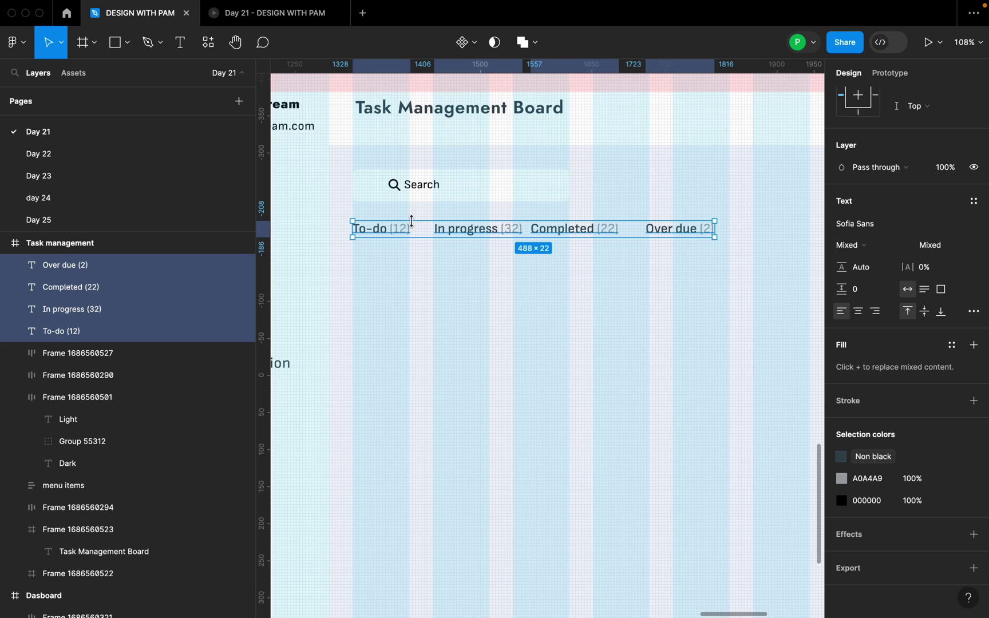
Apply auto layout to the To-do, In progress, Completed and Over due labels with a horizontal gap of 32
key("shift+a")
scroll(876, 290, "up", 3)
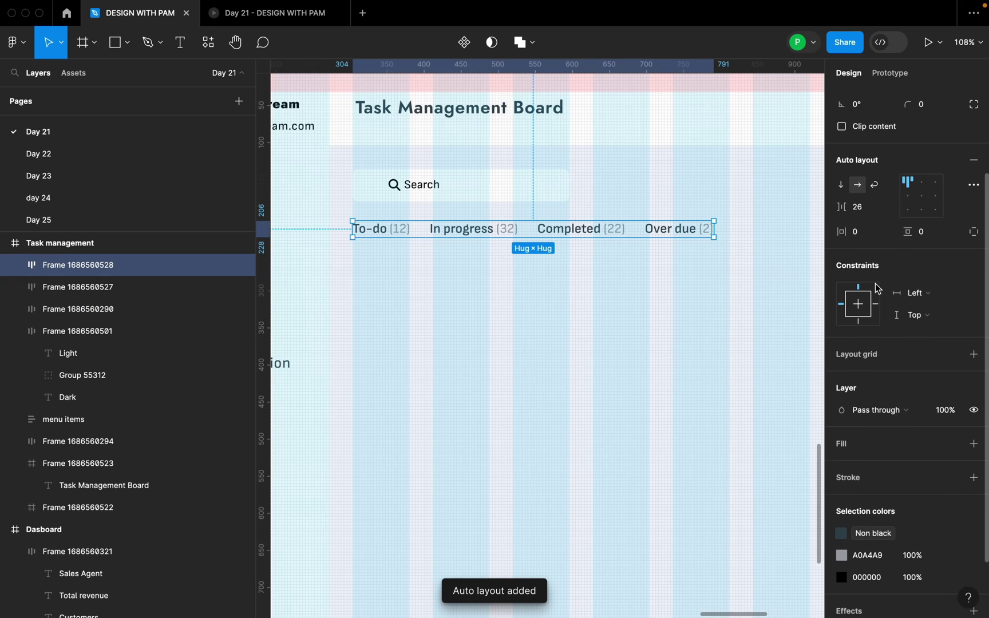
left_click(862, 207)
type("32")
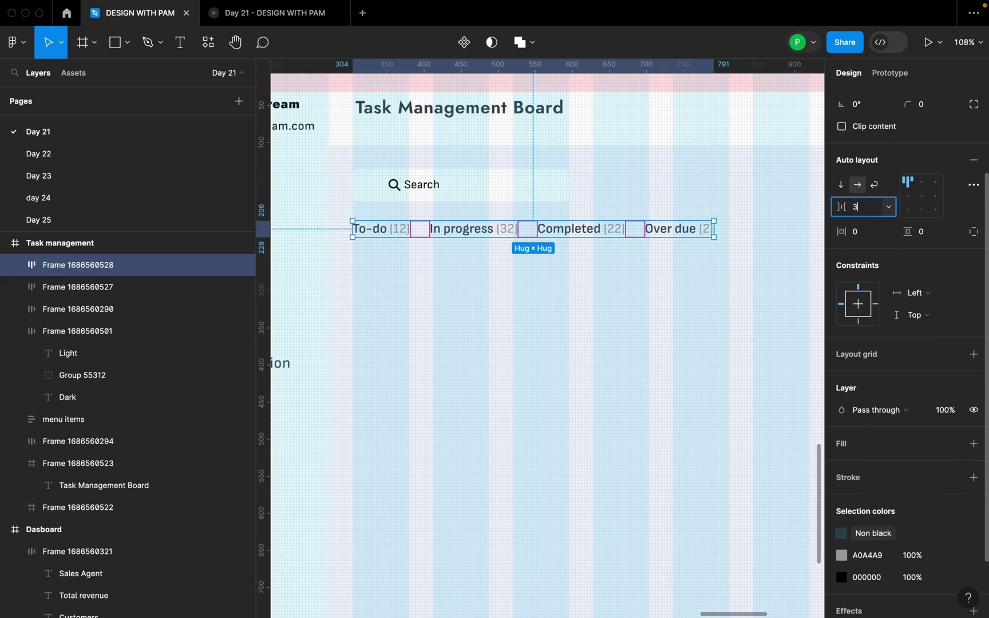
key("Return")
left_click(615, 293)
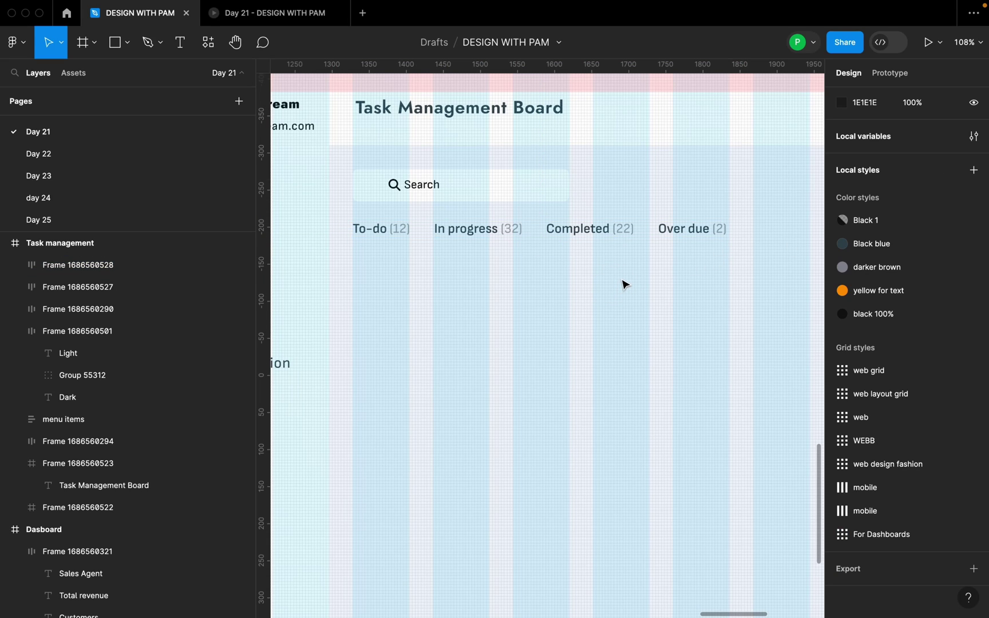
Copy the Add new task button from the Desktop - 46 frame into the Task management frame, beside the Over due label
scroll(630, 282, "down", 10)
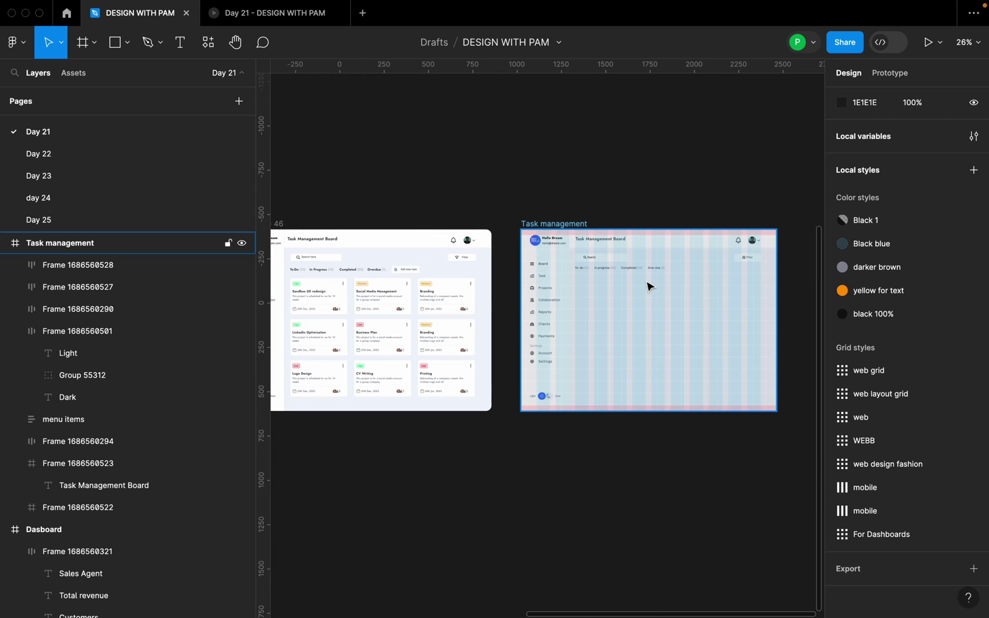
left_click(651, 288)
scroll(641, 258, "up", 3)
scroll(624, 264, "down", 3)
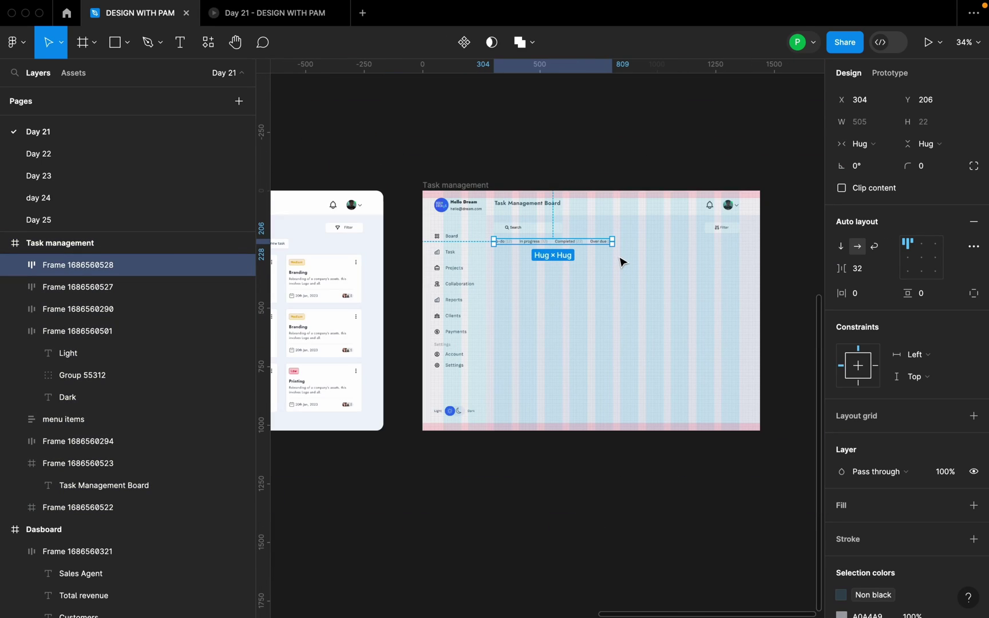
scroll(441, 294, "down", 2)
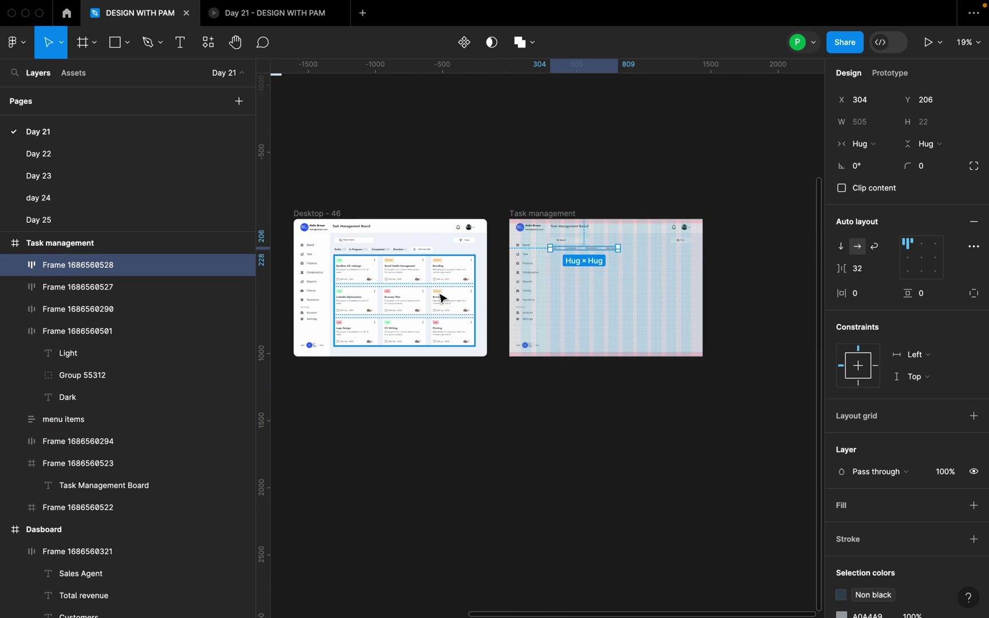
scroll(457, 247, "up", 10)
left_click(532, 228)
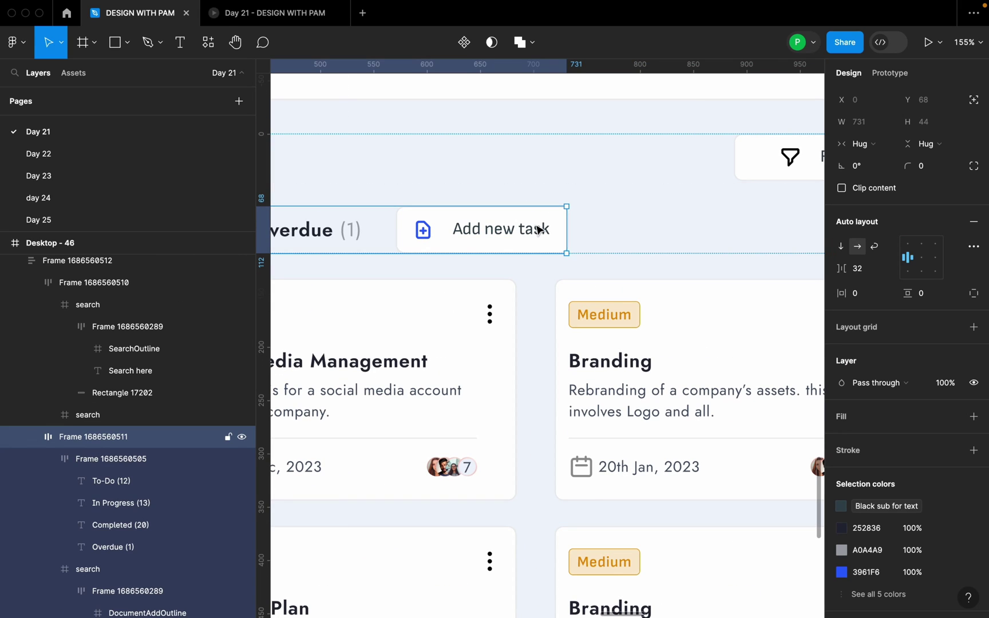
left_click(553, 229)
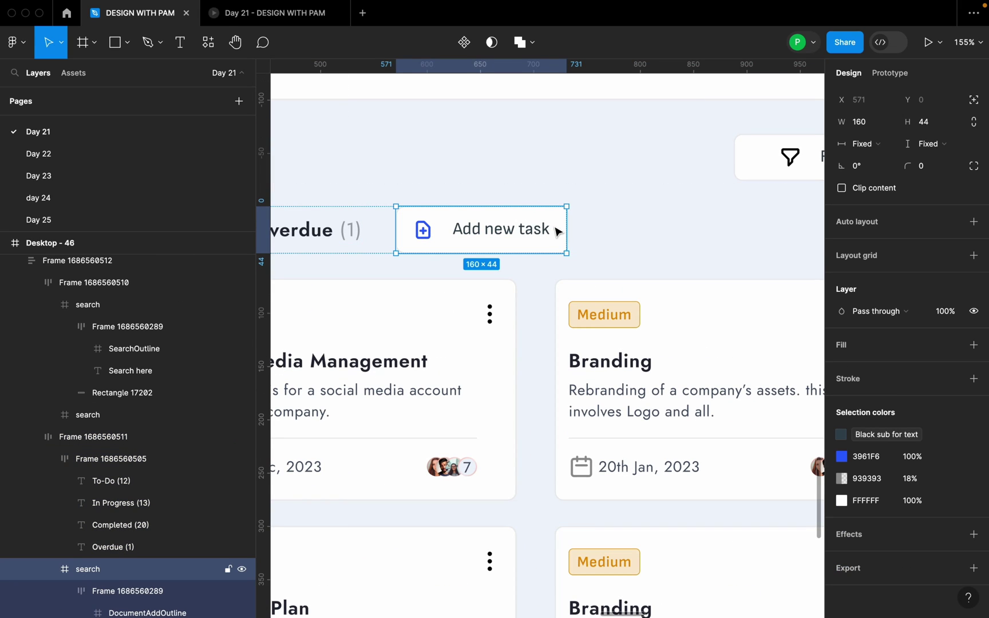
scroll(557, 230, "down", 7)
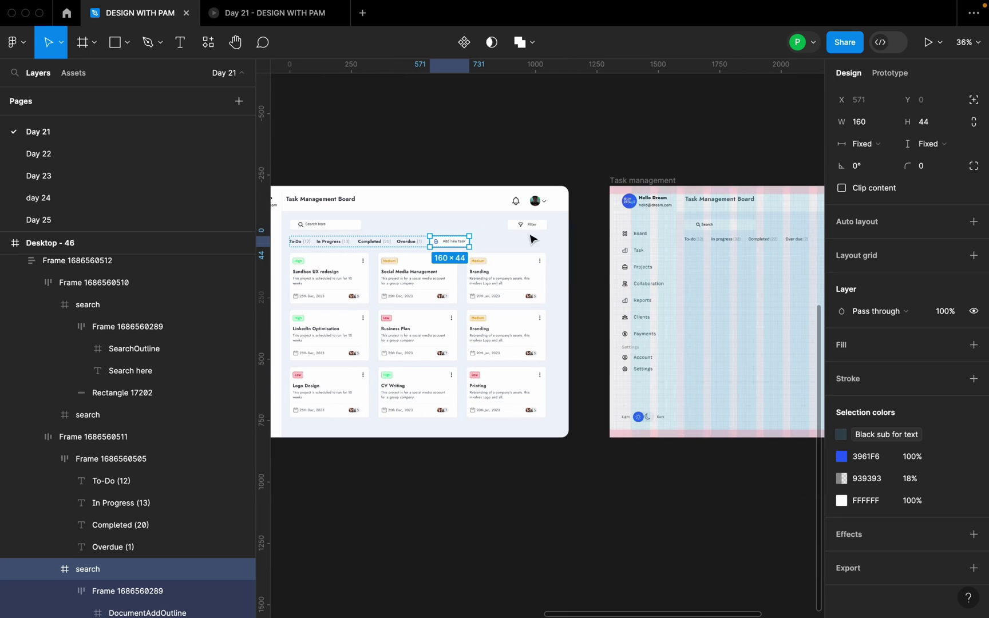
left_click(657, 182)
left_click_drag(770, 191, 619, 274)
scroll(616, 275, "up", 5)
scroll(569, 276, "down", 3)
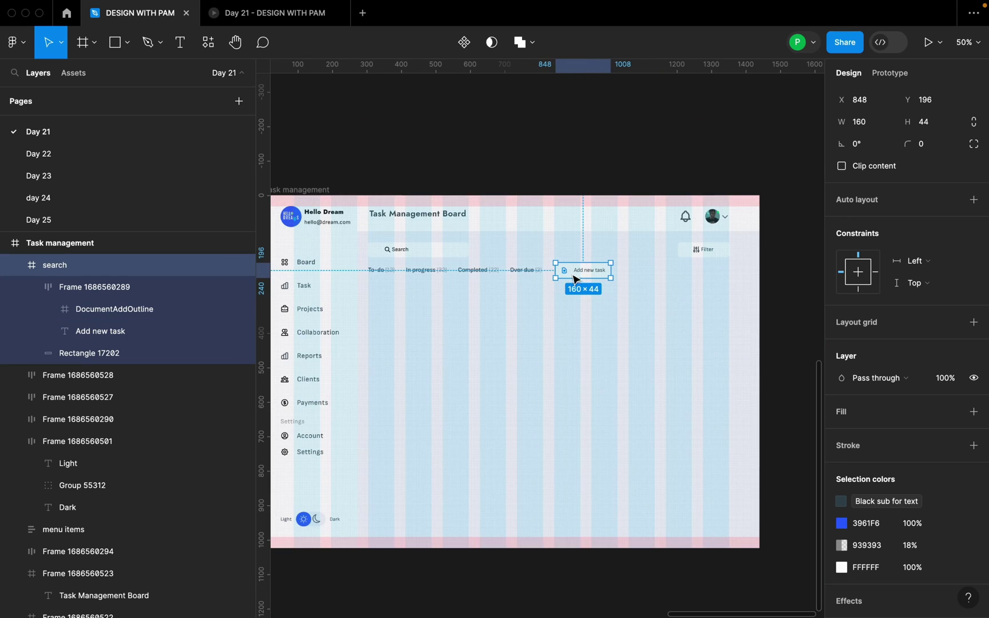
Move the Add new task button slightly closer to the Over due label
double_click(722, 252)
scroll(721, 258, "up", 3)
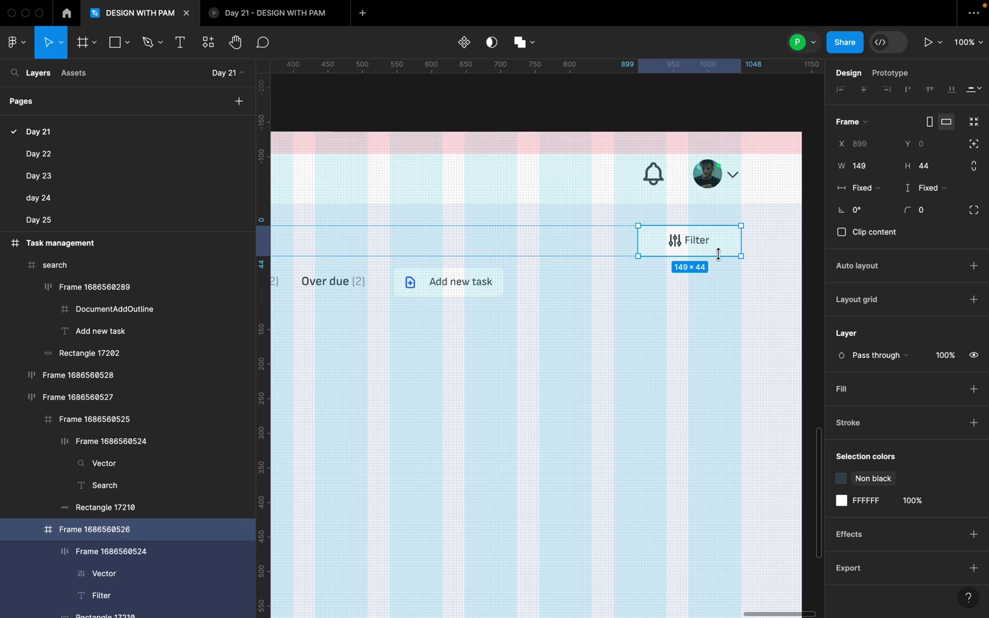
left_click(504, 288)
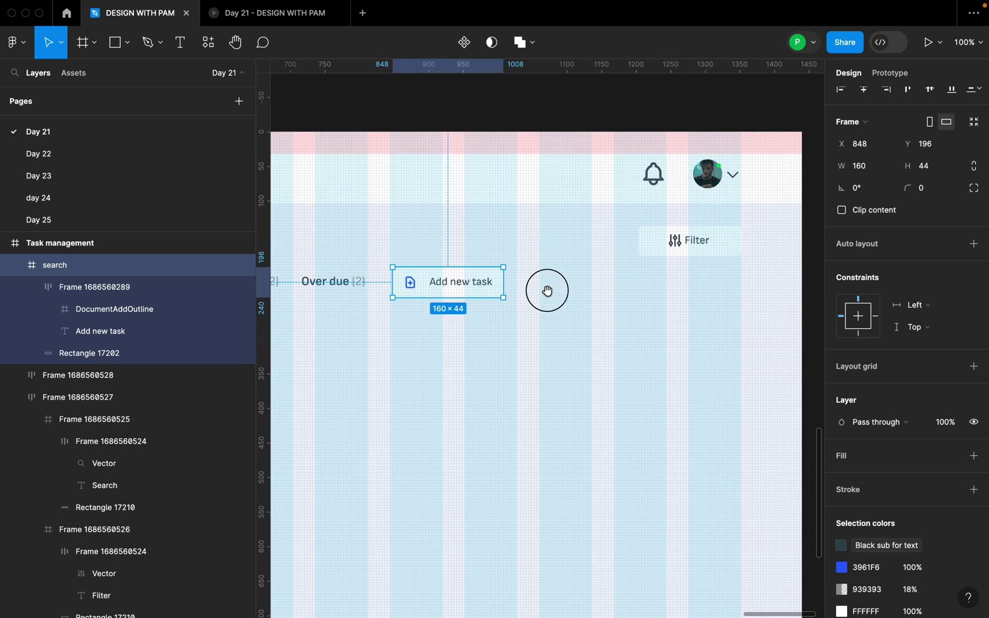
scroll(551, 289, "left", 3)
left_click_drag(558, 286, 511, 288)
Combine the status labels and the Add new task button in one auto layout row and increase its gap by 1
scroll(571, 288, "down", 3)
left_click(512, 288, "shift")
key("shift+a")
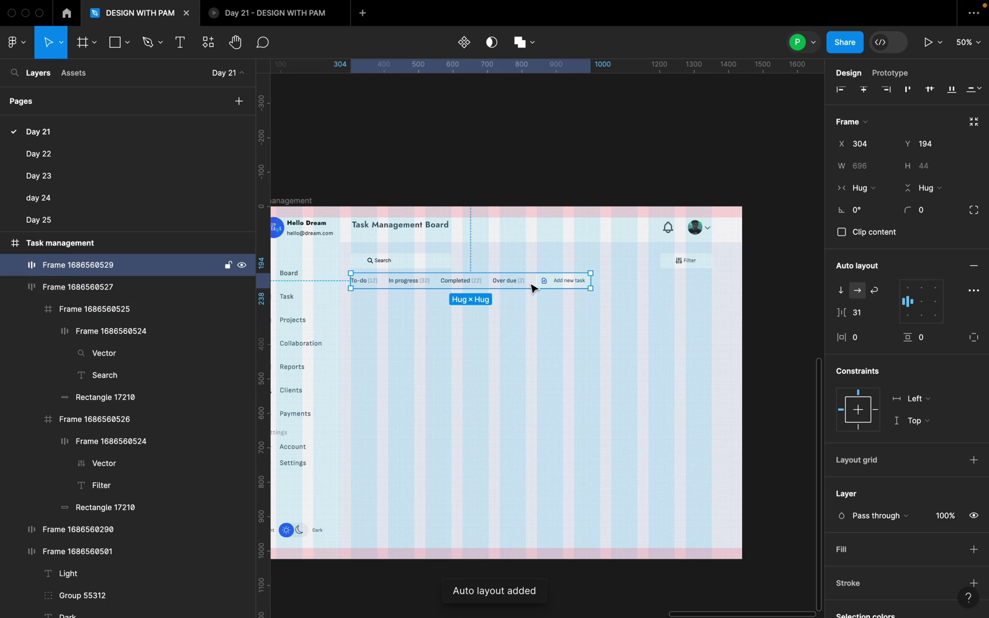
left_click(859, 312)
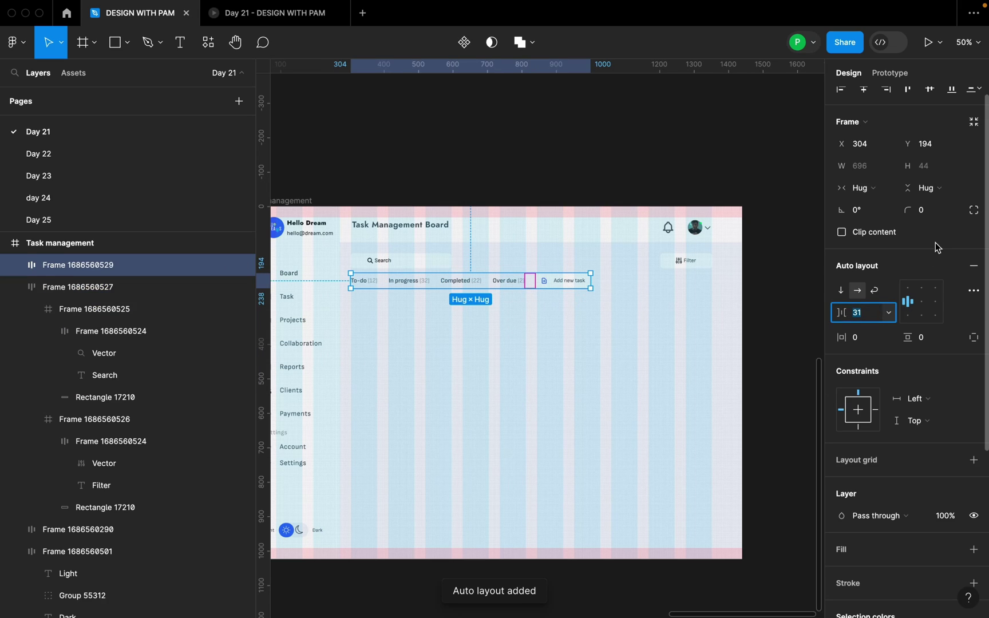
key("Up")
left_click(713, 308)
Hide the interface and examine the layout and contents of the task cards in the Desktop - 46 frame
scroll(693, 315, "down", 5)
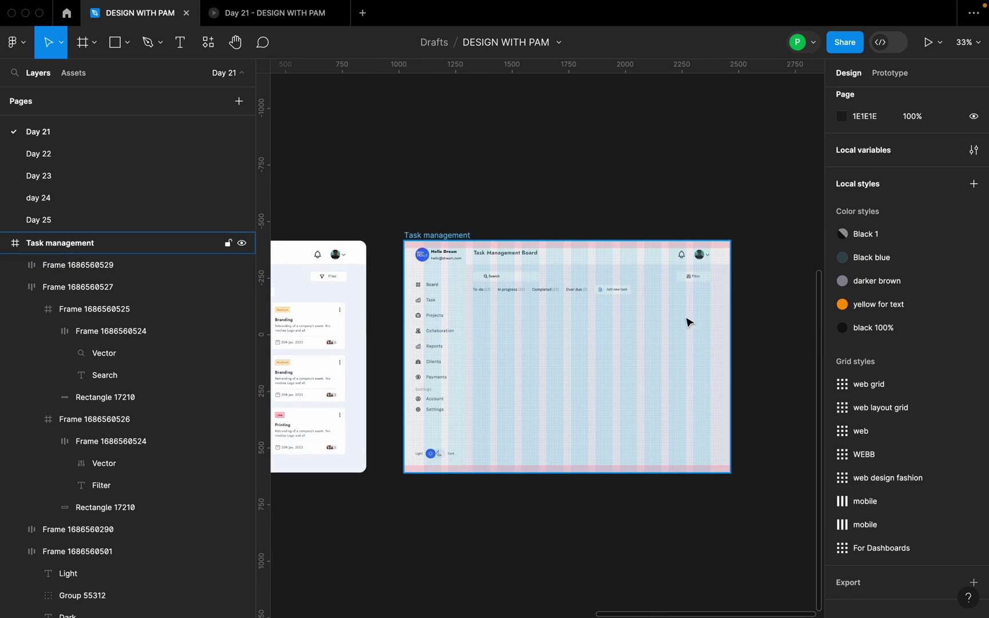
scroll(629, 316, "up", 1)
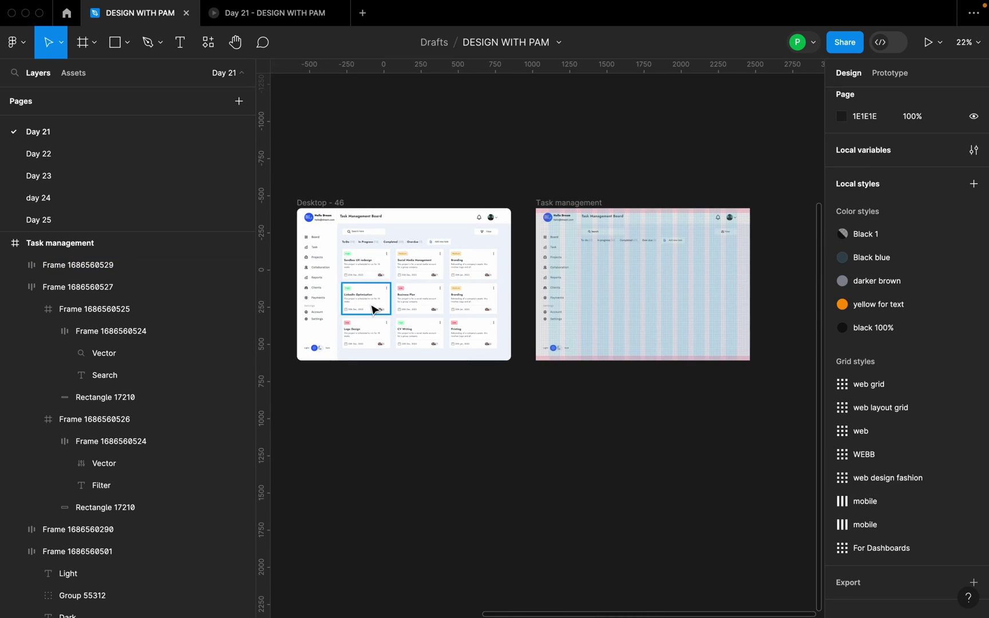
scroll(375, 309, "up", 4)
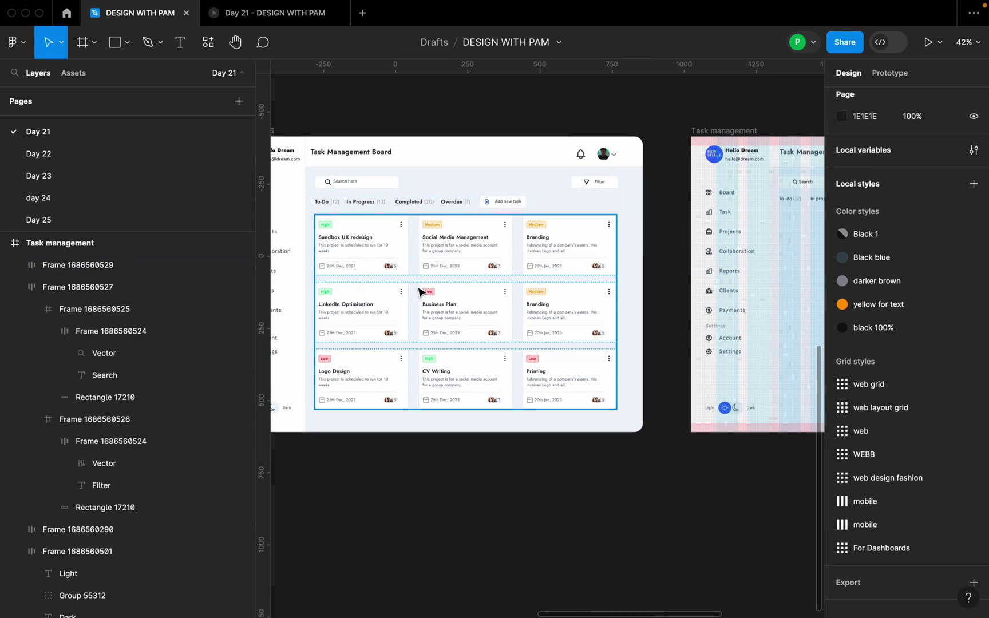
scroll(411, 327, "up", 3)
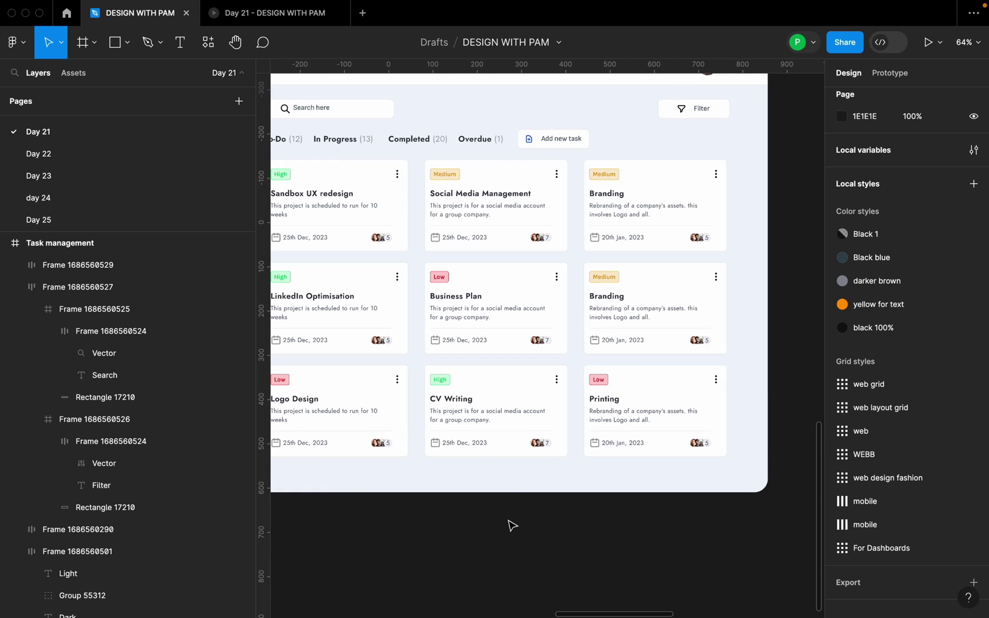
right_click(510, 523)
left_click(550, 506)
scroll(447, 333, "up", 5)
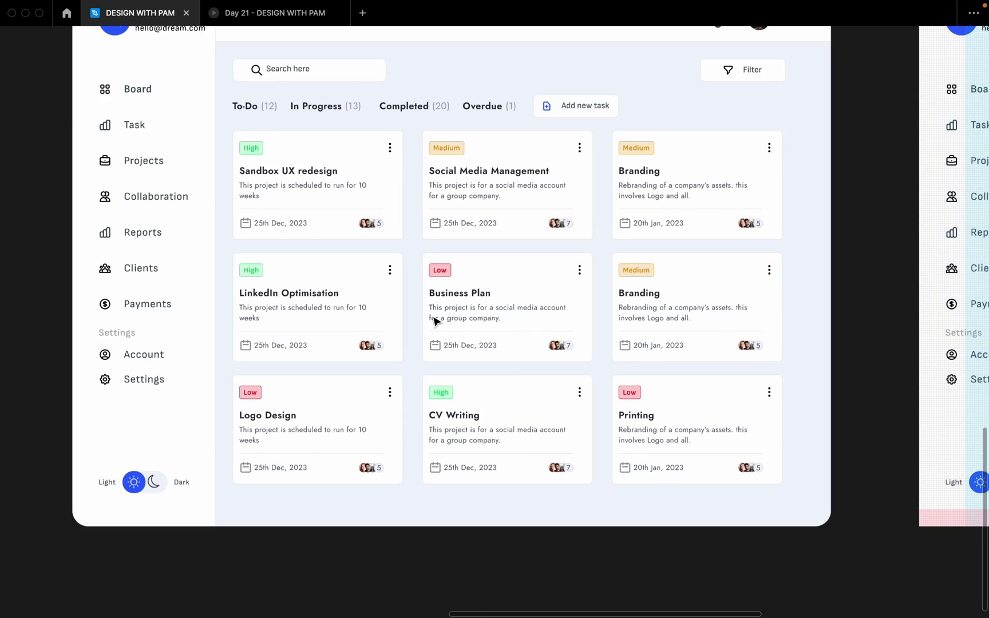
scroll(446, 333, "up", 2)
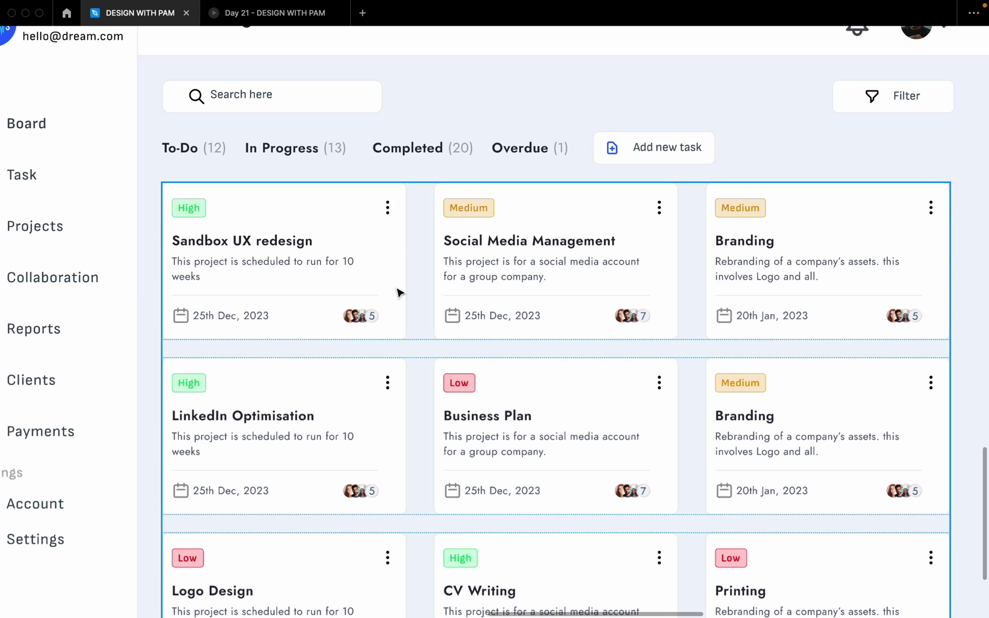
scroll(299, 228, "down", 8)
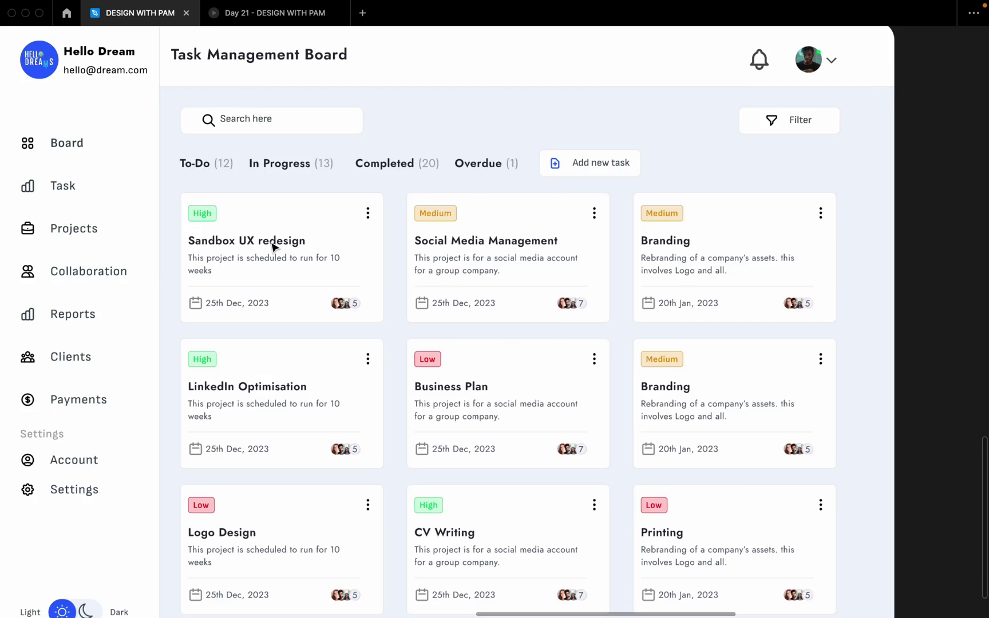
scroll(576, 269, "up", 3)
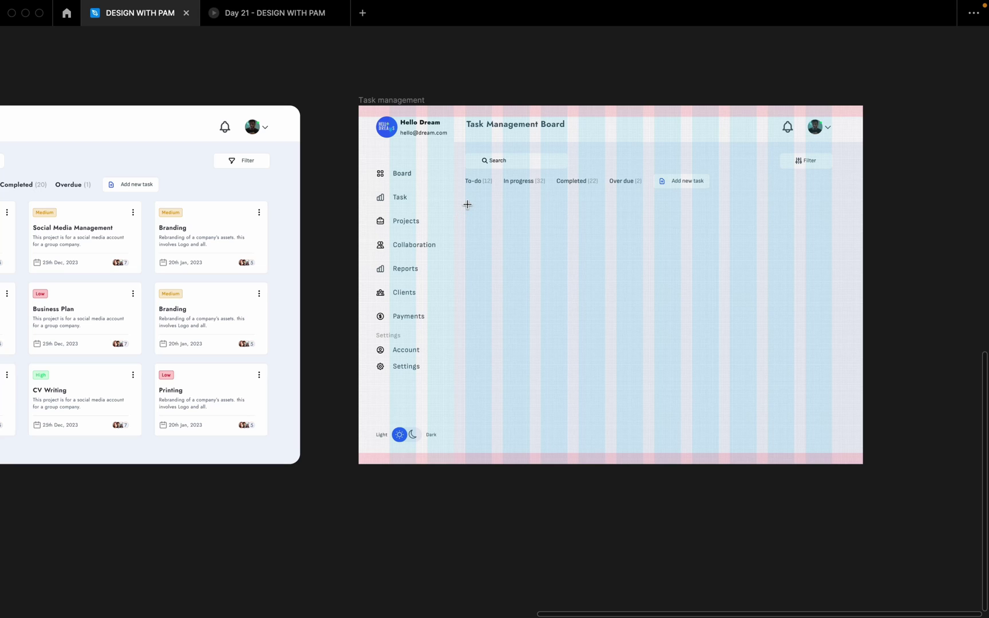
Draw a card frame of about 400 × 272 below the status labels in the Task management frame, and show the interface again
left_click_drag(466, 203, 605, 298)
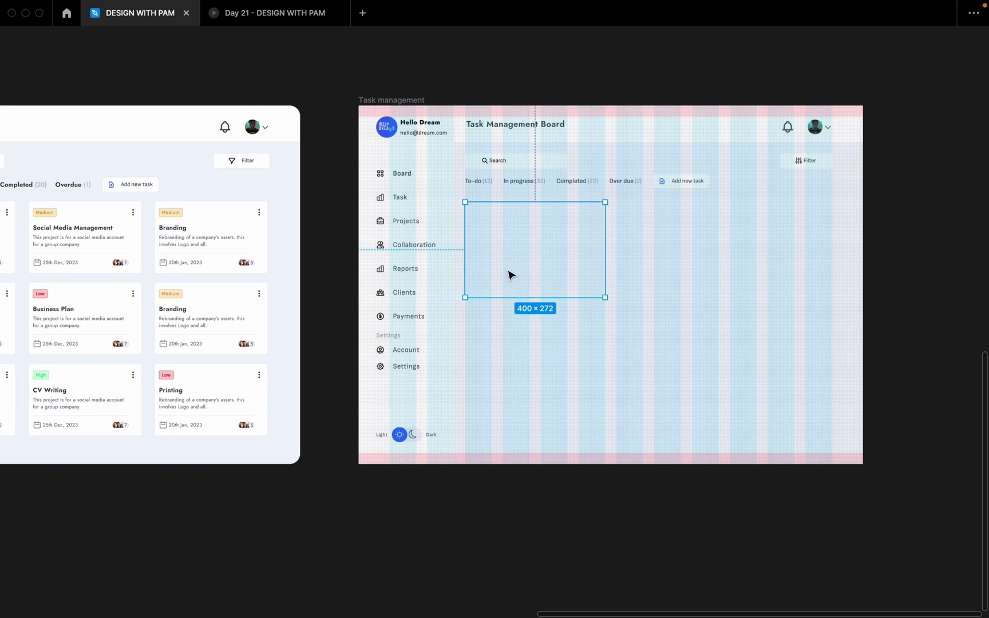
scroll(451, 243, "down", 3)
right_click(536, 130)
key("Escape")
left_click(572, 134)
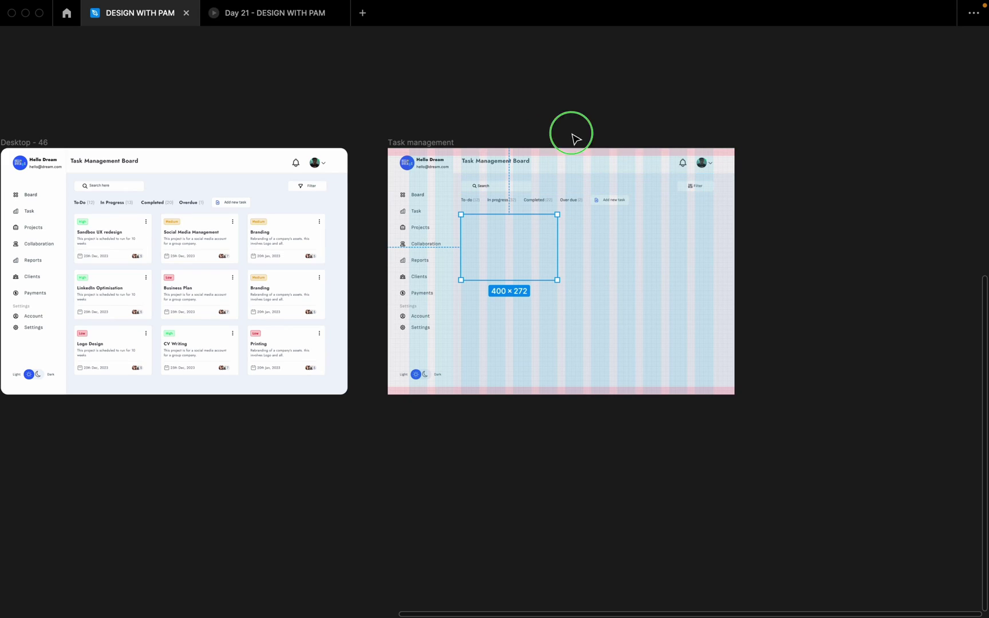
right_click(572, 135)
left_click(612, 175)
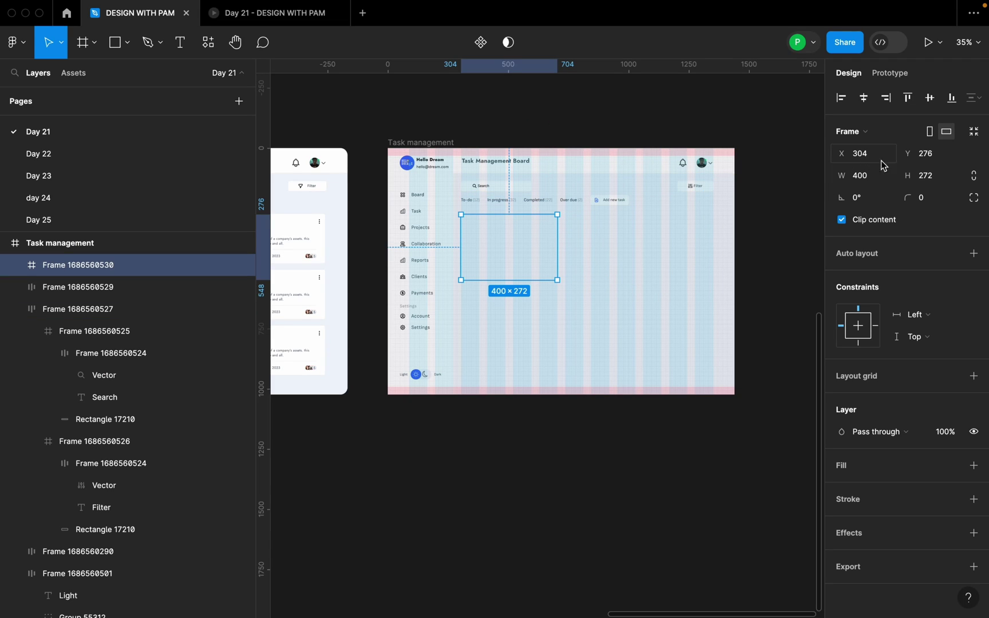
Set the card frame's width to 324 and its height to 208
left_click(876, 178)
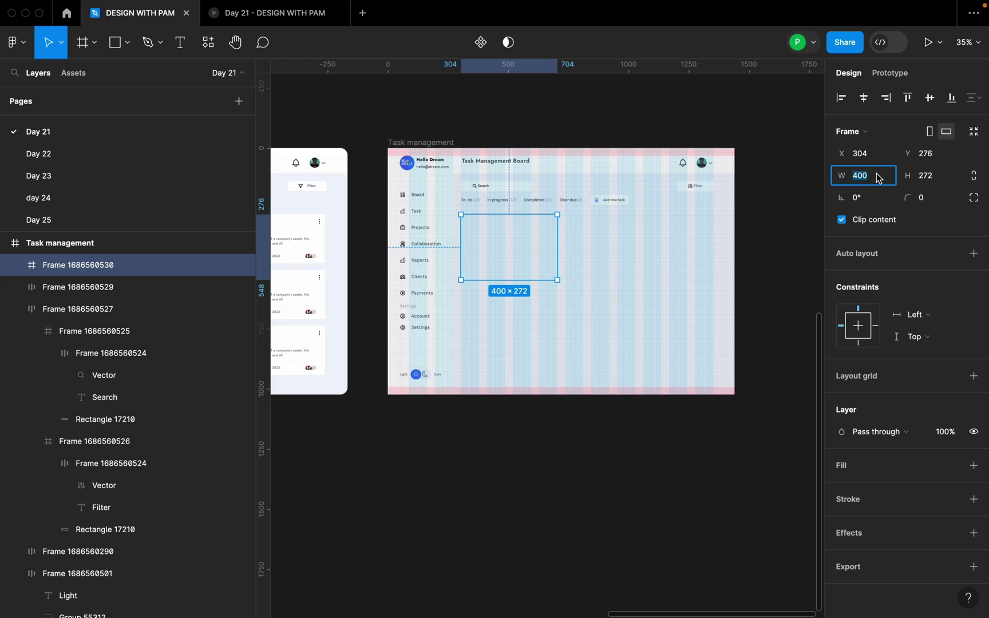
key("Return")
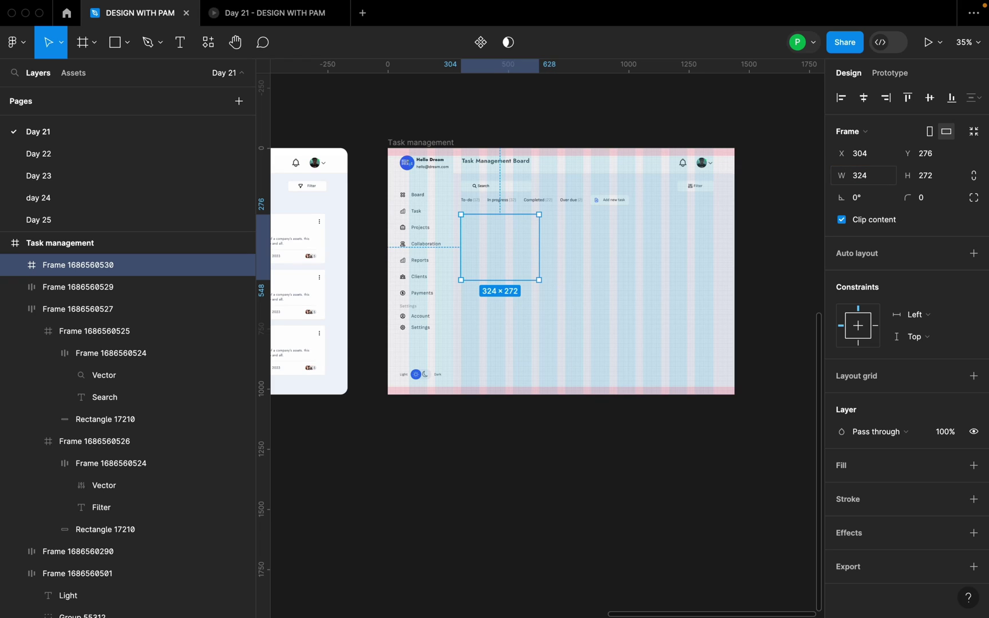
left_click(943, 181)
type("208")
key("Return")
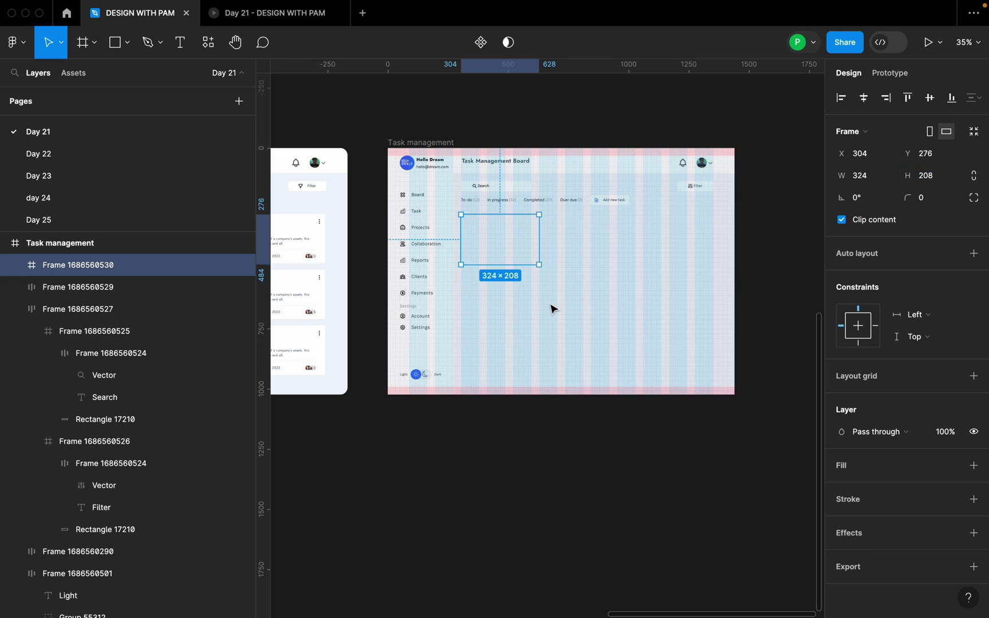
Add a white FFFFFF fill to the card frame
left_click(975, 466)
left_click(592, 249)
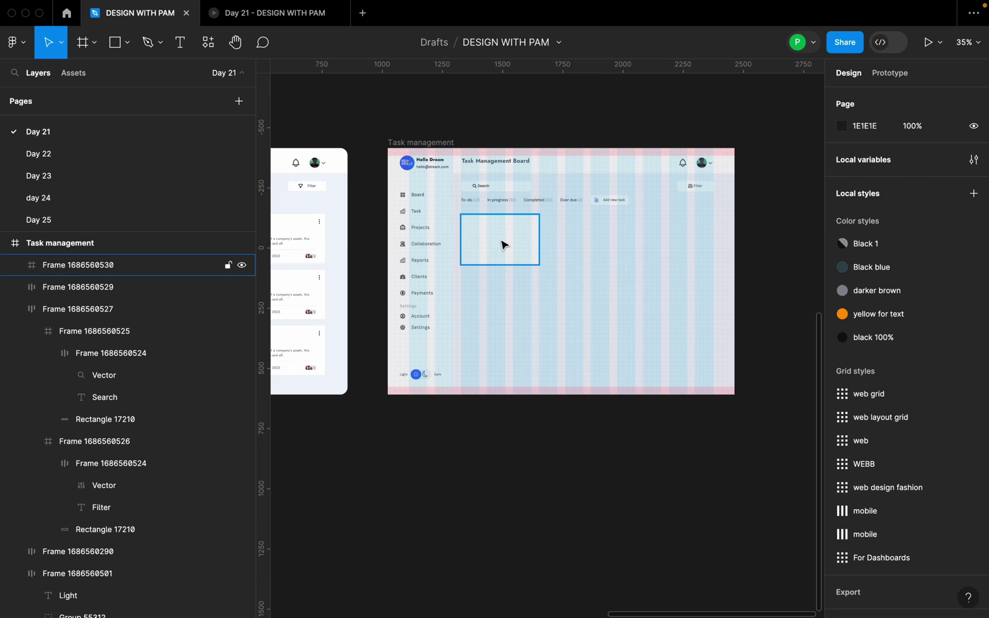
left_click(503, 245)
Hide the layout grids on the Task management frame
left_click(426, 148)
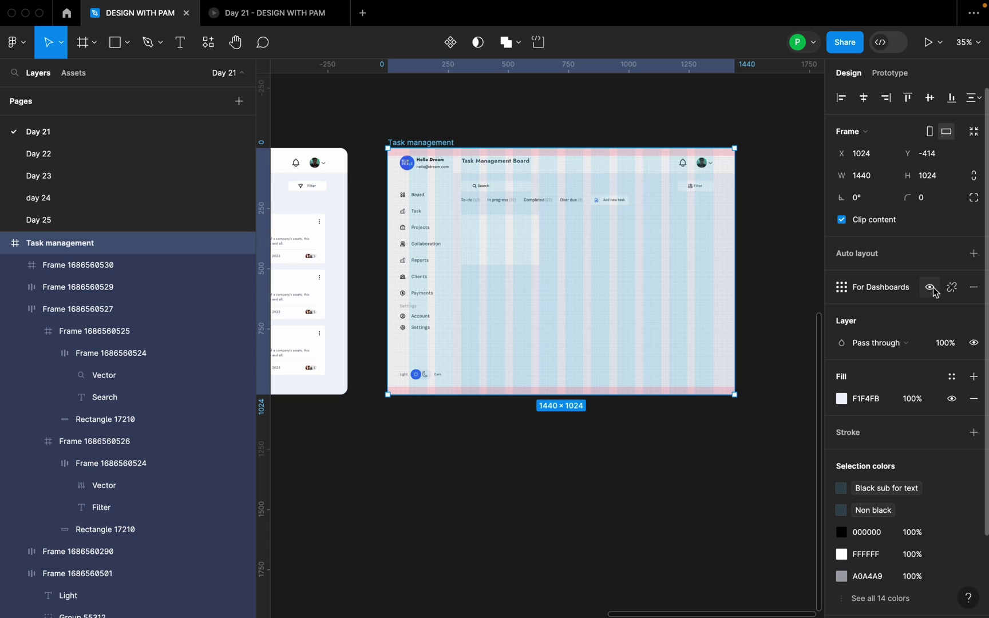
scroll(719, 241, "up", 3)
scroll(728, 243, "down", 1)
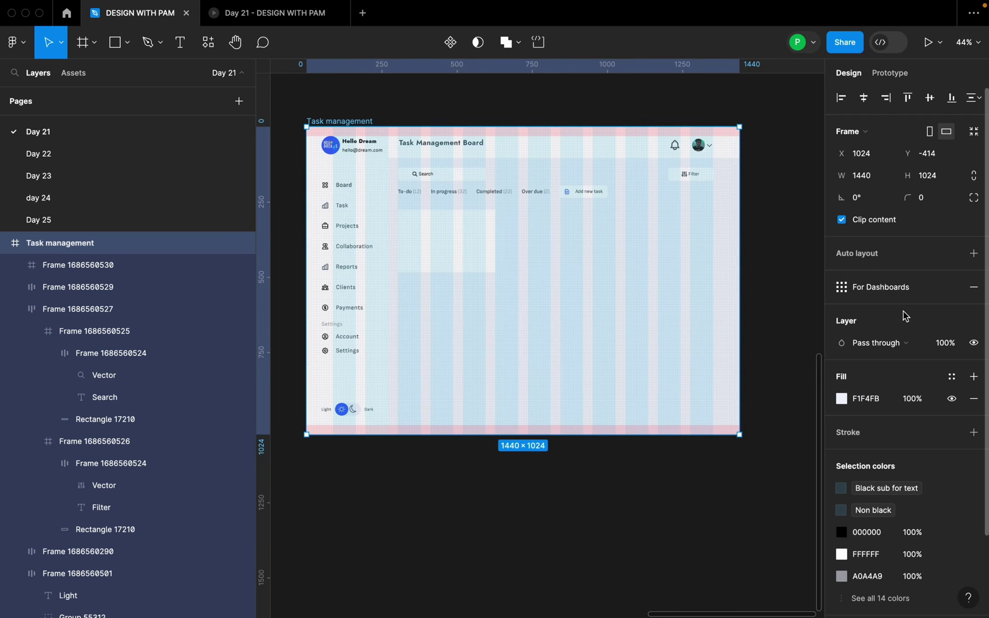
key("ctrl+g")
scroll(410, 249, "up", 1)
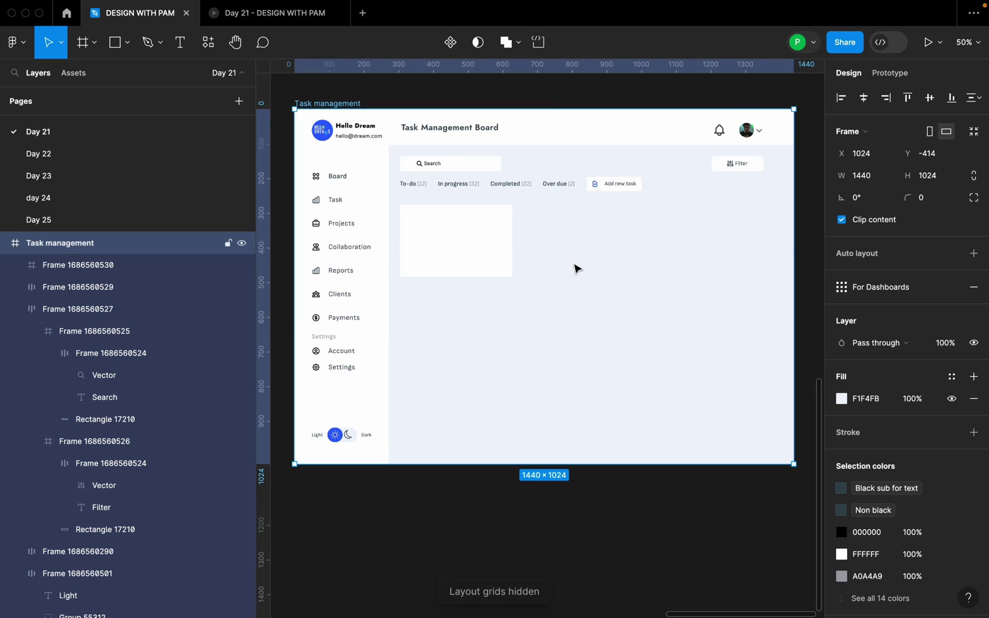
Round the white card frame's corners with a radius of 8
scroll(574, 268, "down", 1)
left_click(495, 265)
left_click(934, 202)
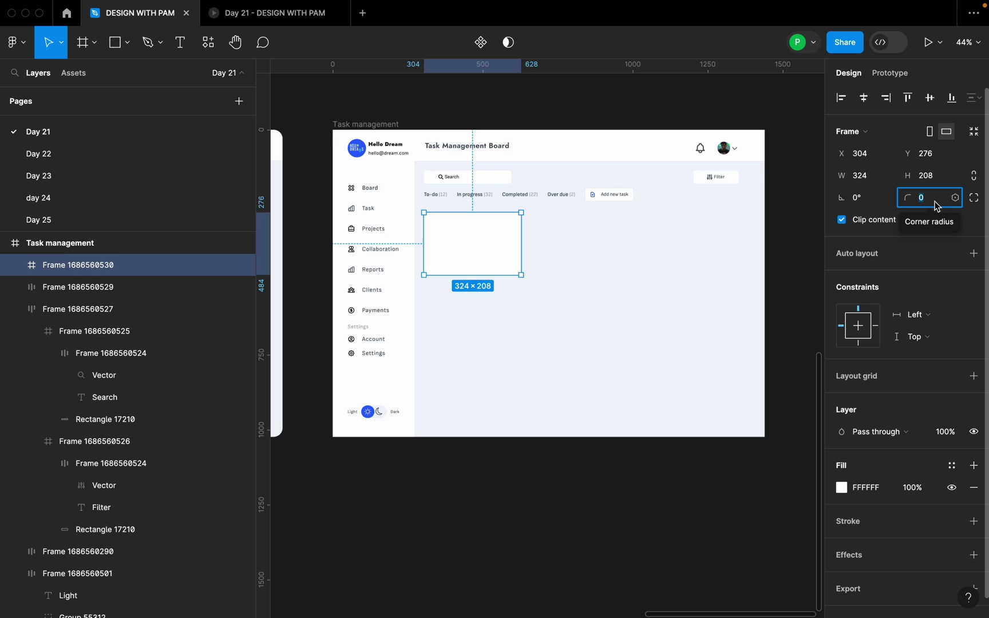
type("8")
key("Escape")
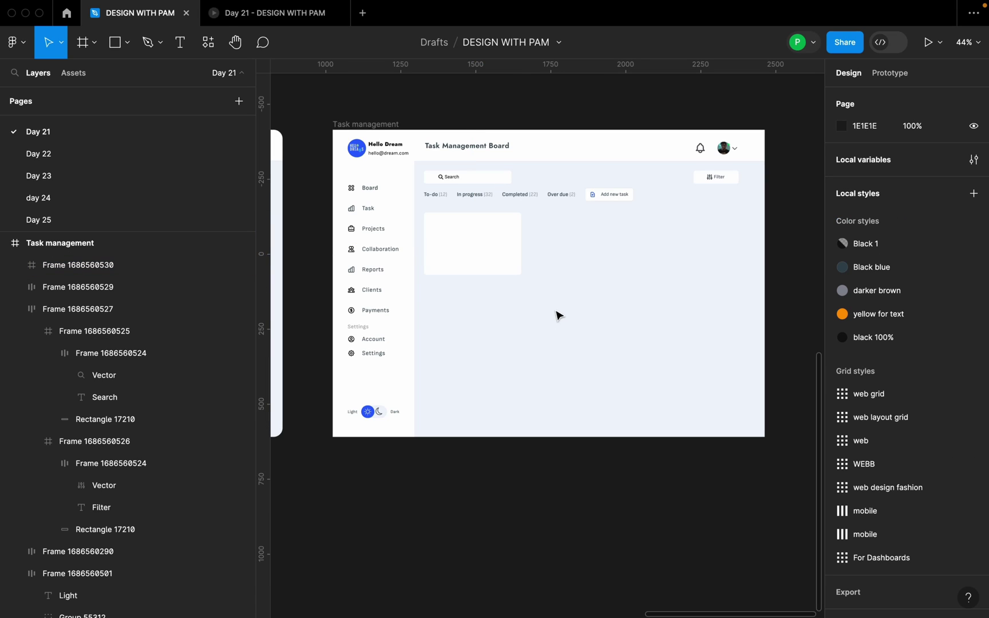
scroll(567, 312, "down", 5)
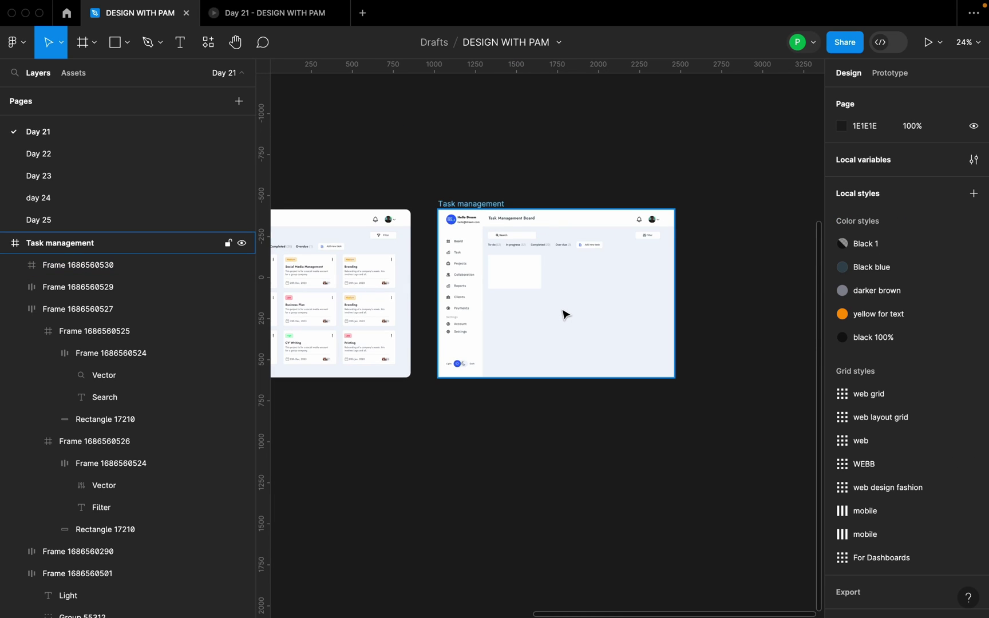
Examine how the High label and its nested frames are built in the reference Sandbox UX redesign card
scroll(309, 286, "up", 8)
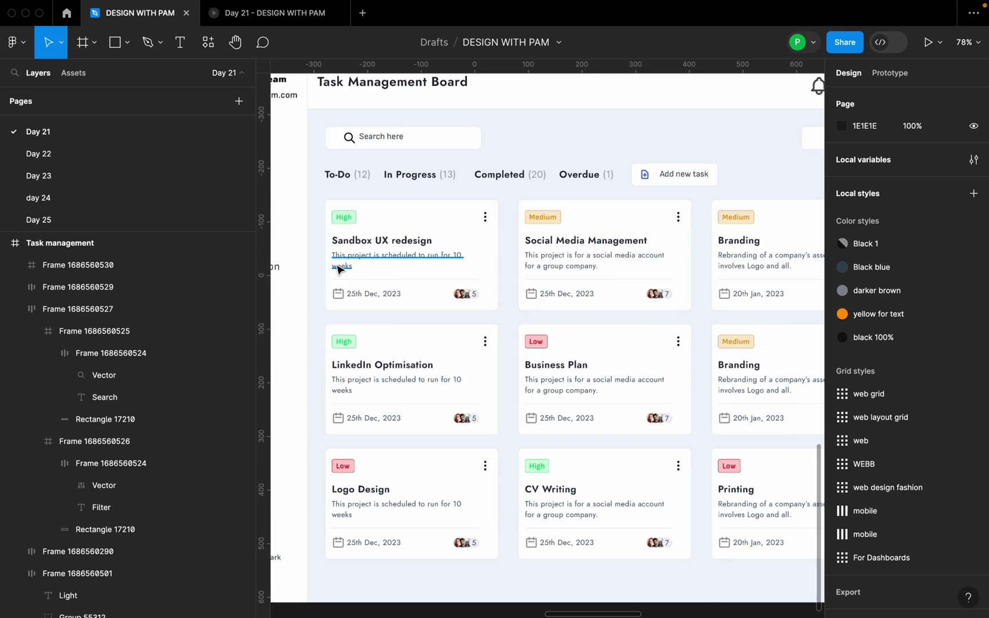
left_click(346, 215)
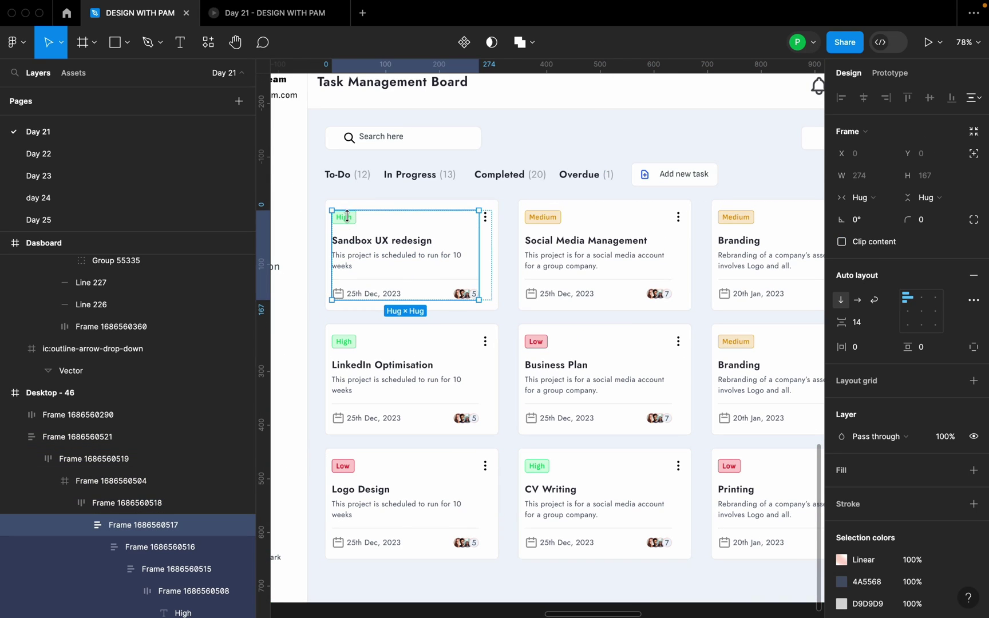
double_click(347, 216)
double_click(327, 230)
scroll(585, 258, "down", 6)
scroll(484, 236, "up", 3)
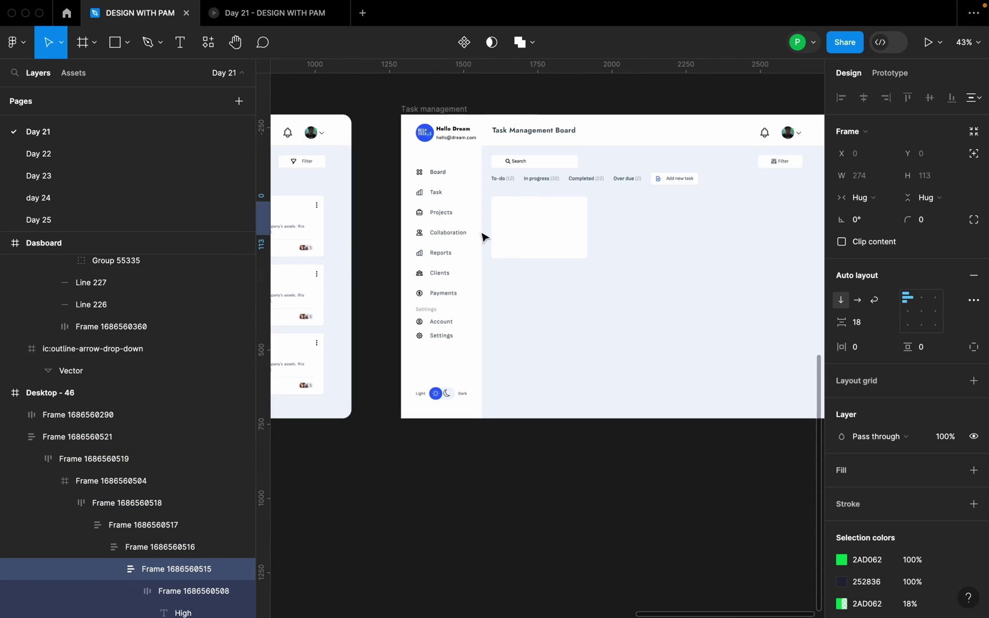
scroll(550, 246, "up", 5)
Add a text layer reading High below the white card in the Task management frame
left_click(536, 429)
key("t")
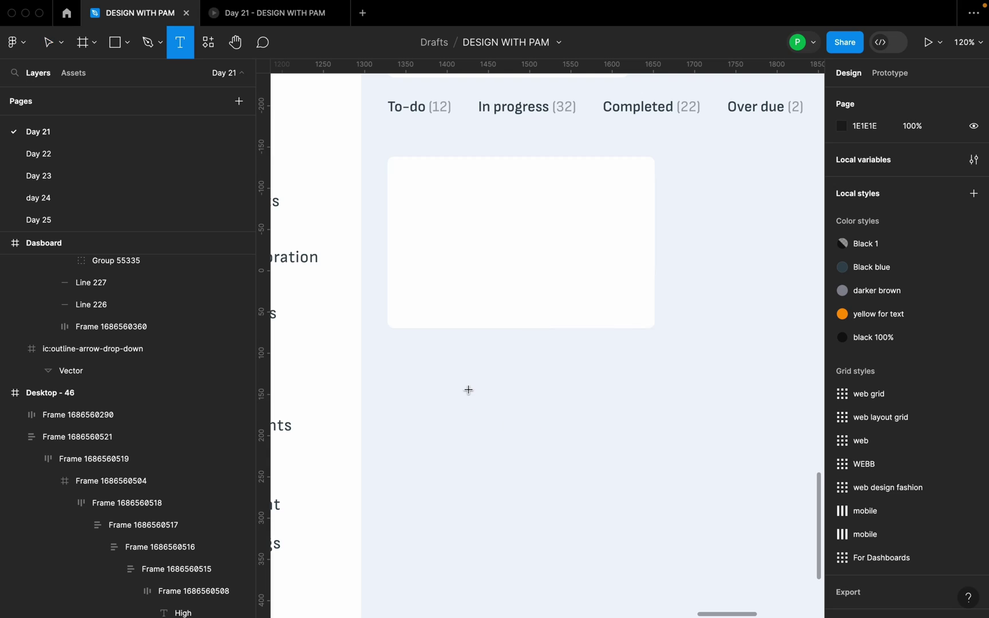
left_click(468, 395)
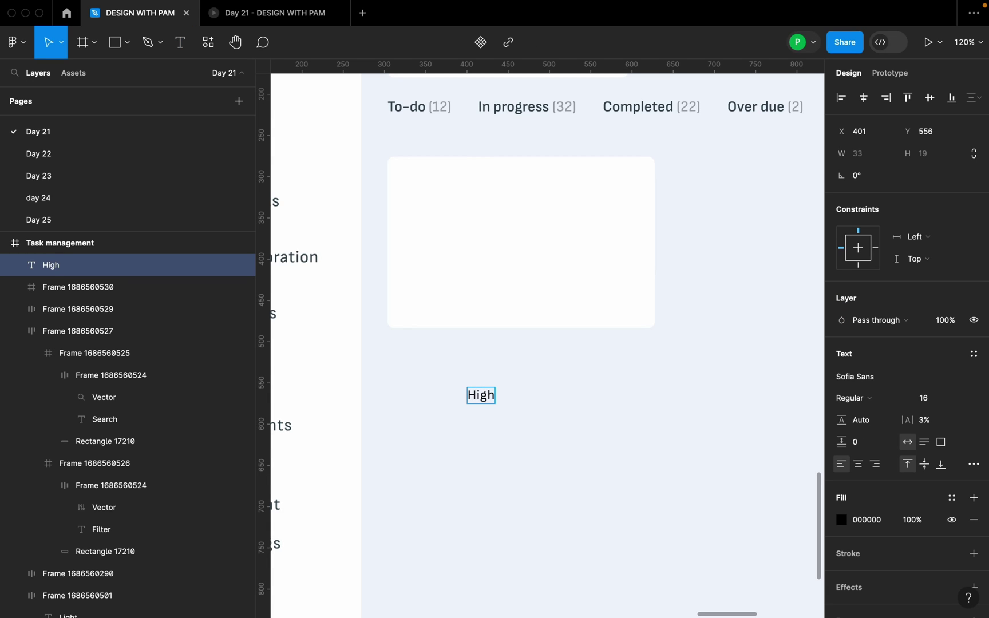
key("Escape")
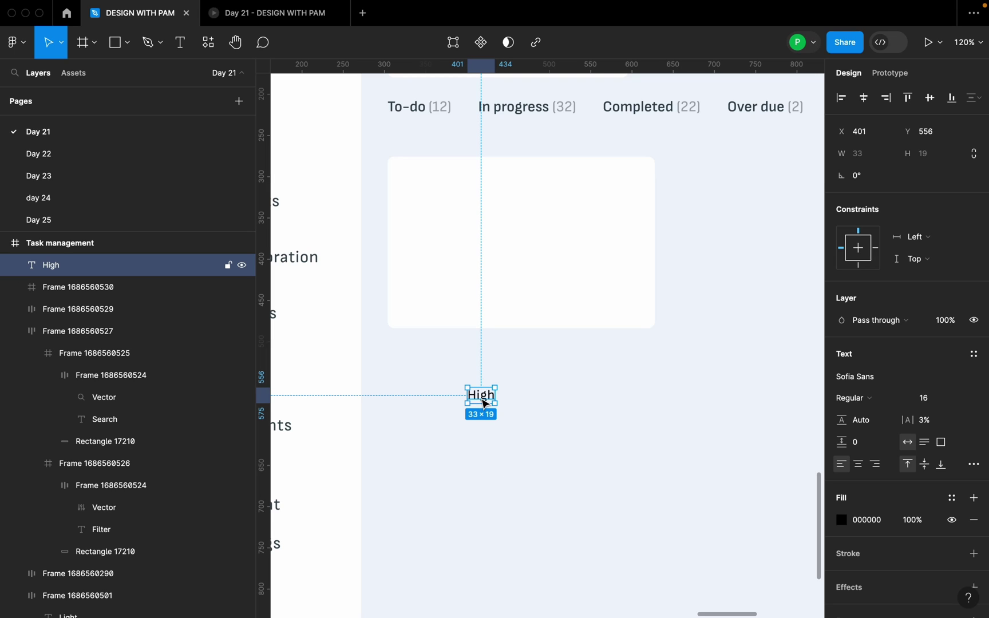
Set the High text's font size to 14 and move it inside the white card near its upper-left corner
left_click_drag(485, 403, 471, 395)
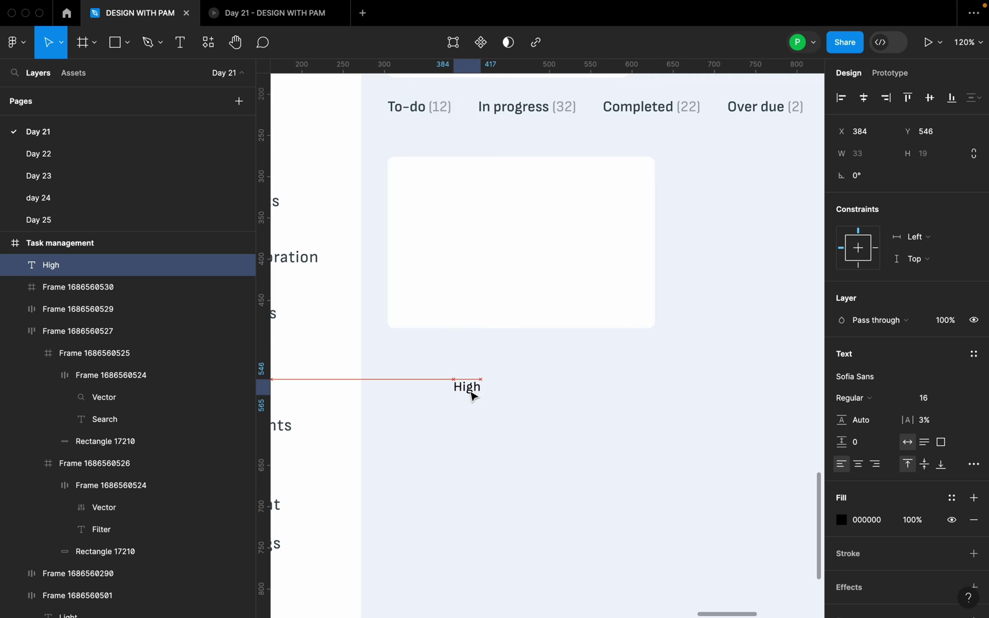
left_click(963, 406)
left_click(939, 363)
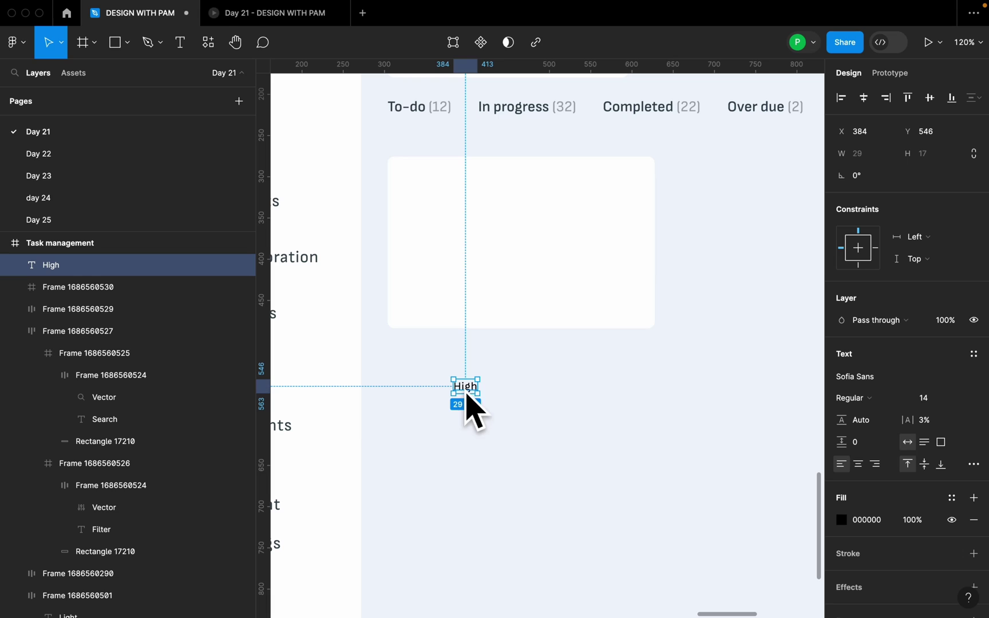
left_click(470, 388)
left_click_drag(469, 388, 424, 224)
scroll(435, 246, "up", 5)
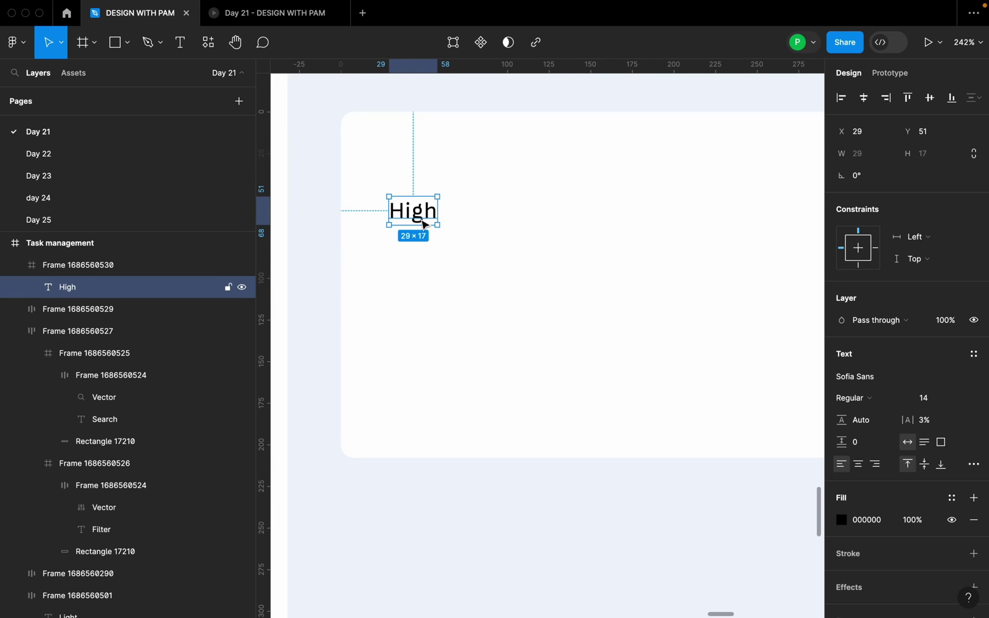
Wrap the High text in an auto layout frame with horizontal padding 8 and vertical padding 4
key("shift+a")
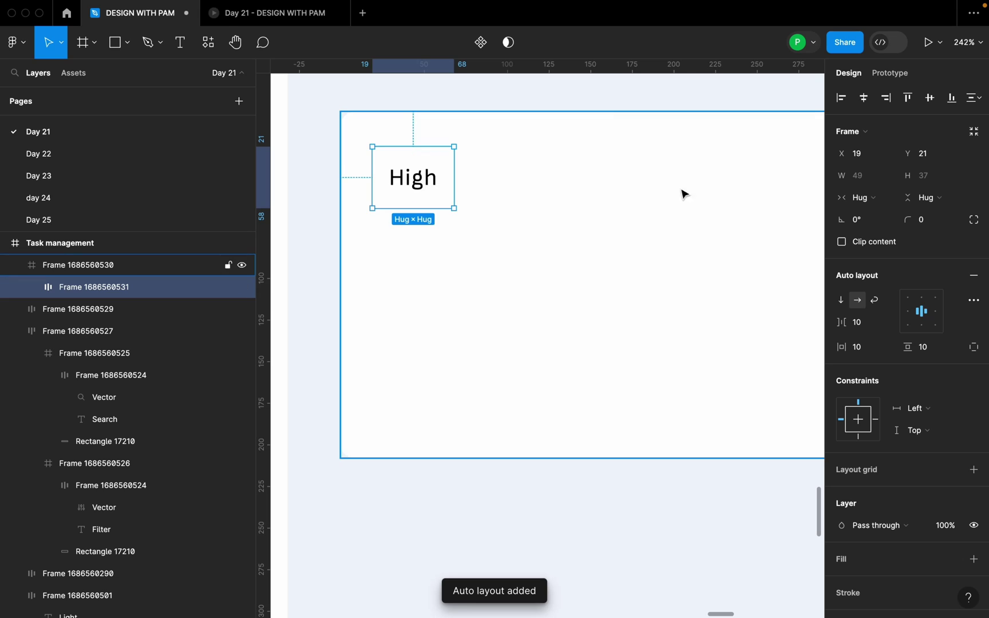
left_click(867, 351)
key("Return")
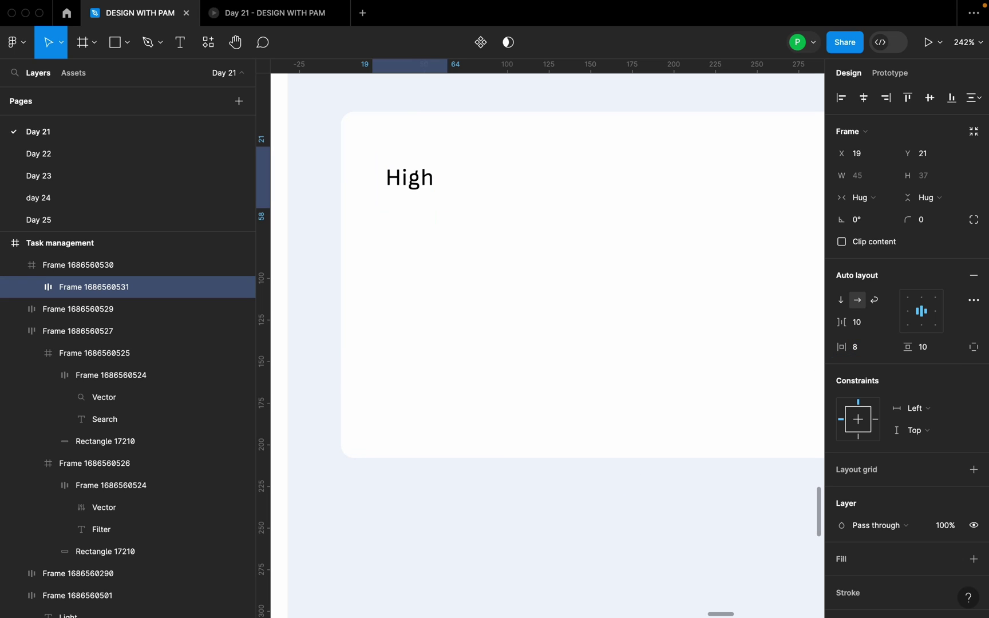
left_click(936, 349)
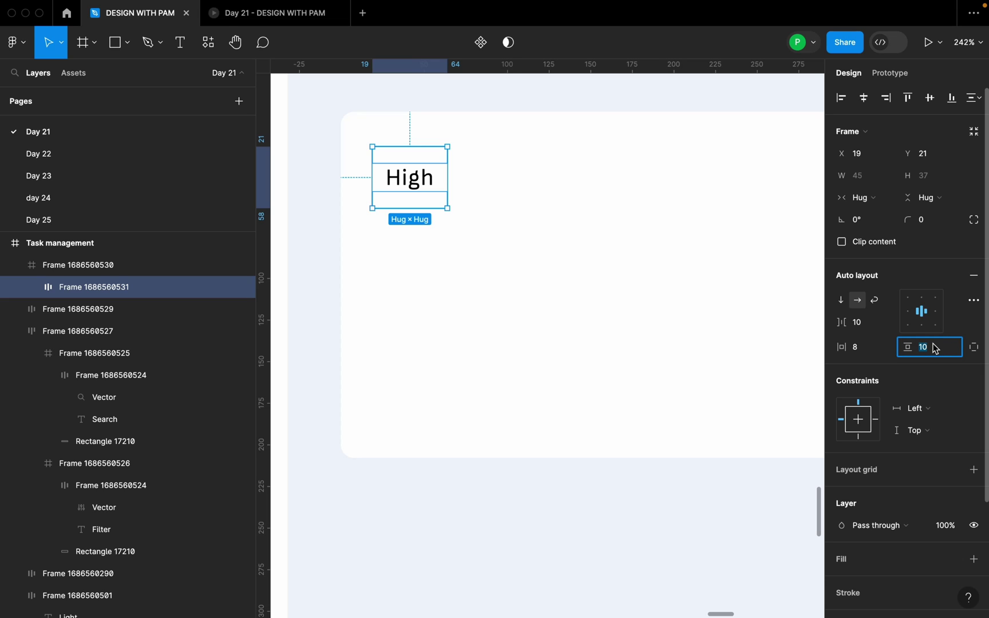
key("Return")
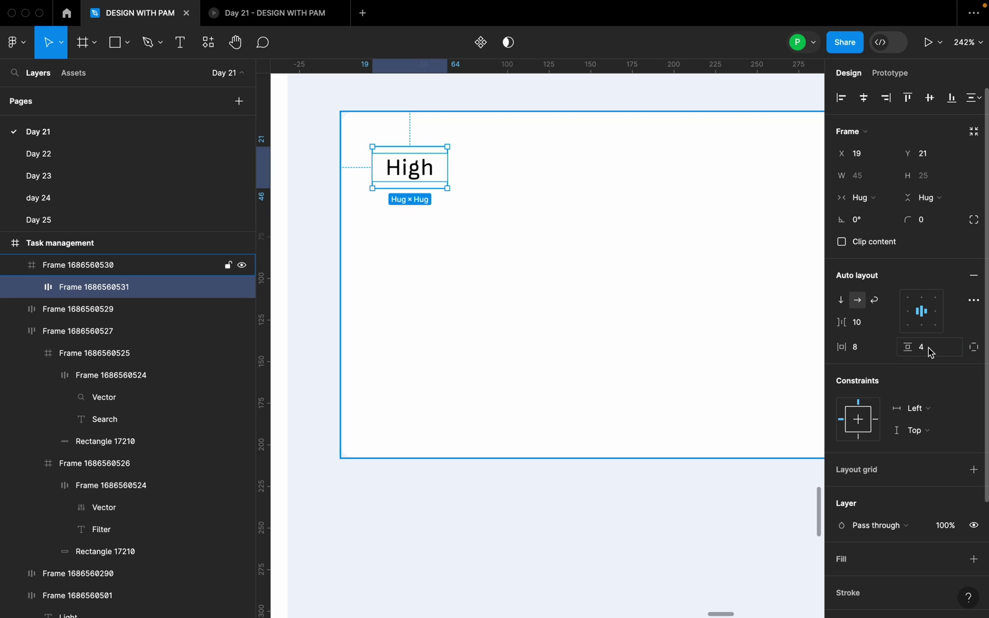
Apply the Green 2 library colour to the High text
scroll(904, 338, "down", 1)
scroll(923, 481, "down", 5)
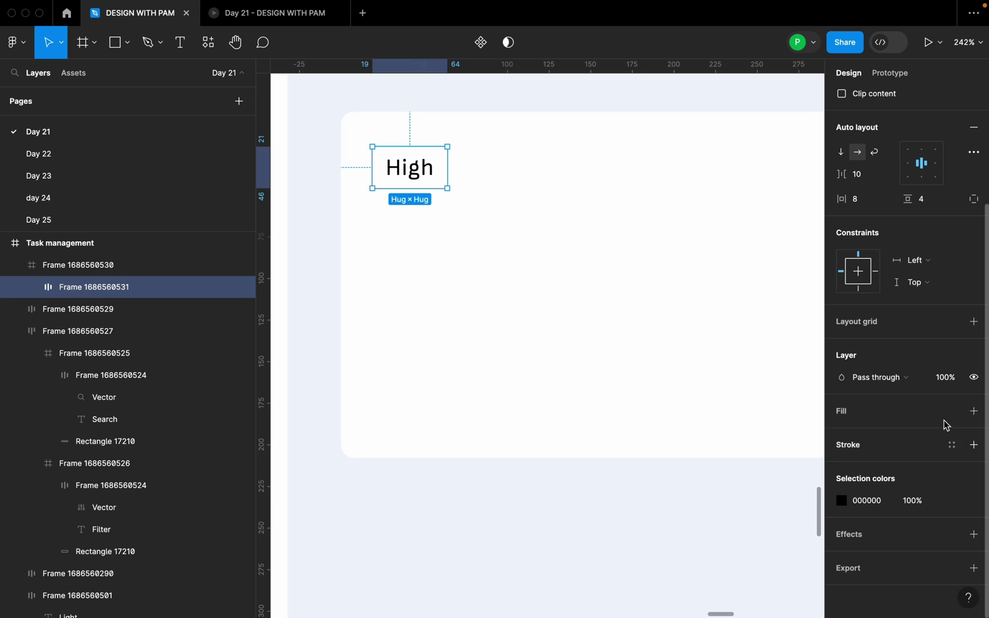
left_click(952, 503)
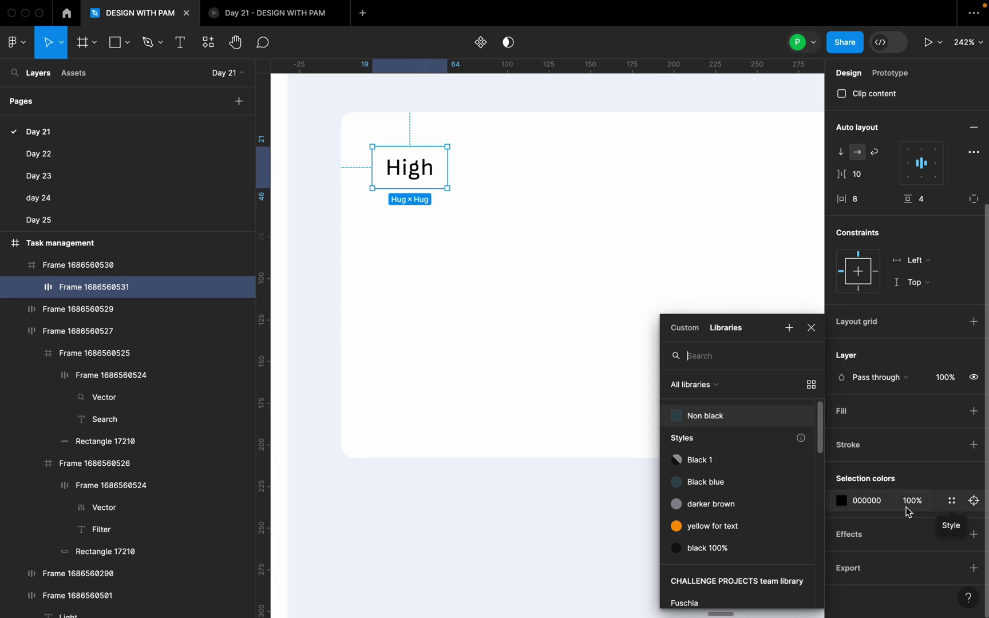
scroll(744, 496, "down", 5)
scroll(745, 497, "up", 2)
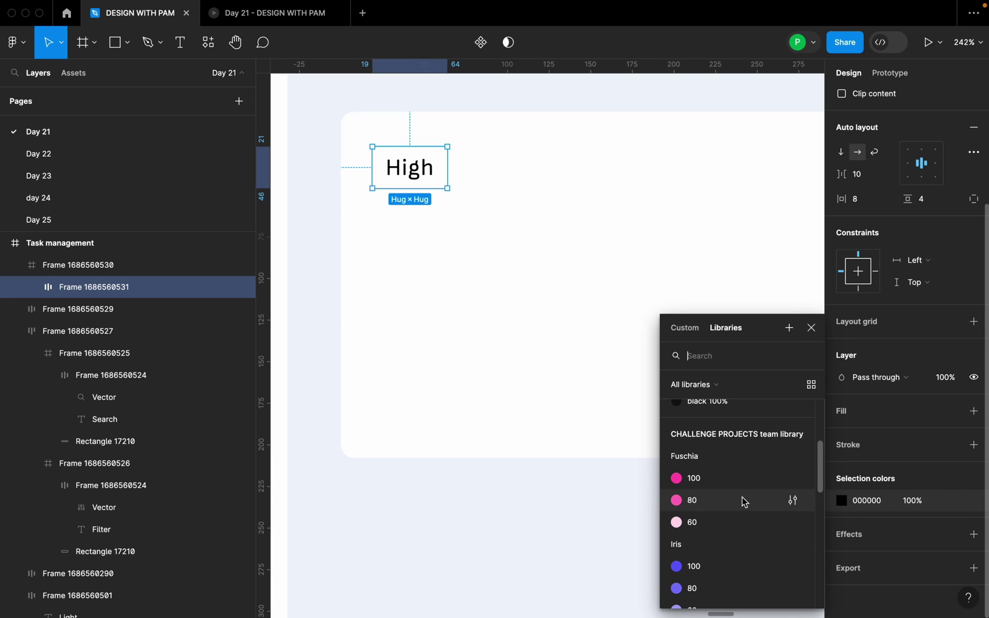
scroll(744, 497, "down", 8)
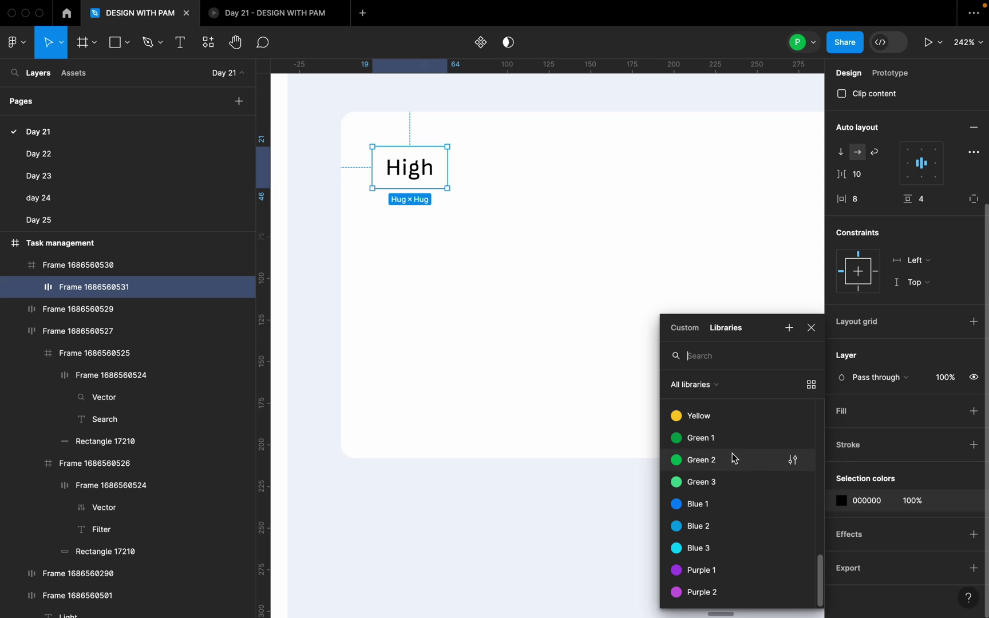
left_click(735, 459)
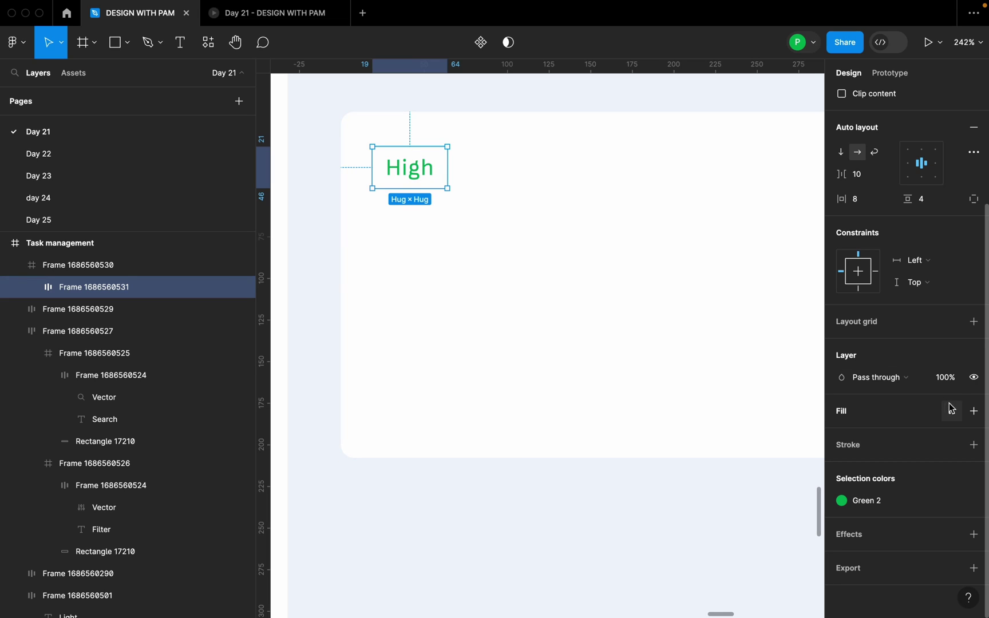
Add a fill to the High label frame using the Green 1 library colour
left_click(974, 411)
left_click(952, 411)
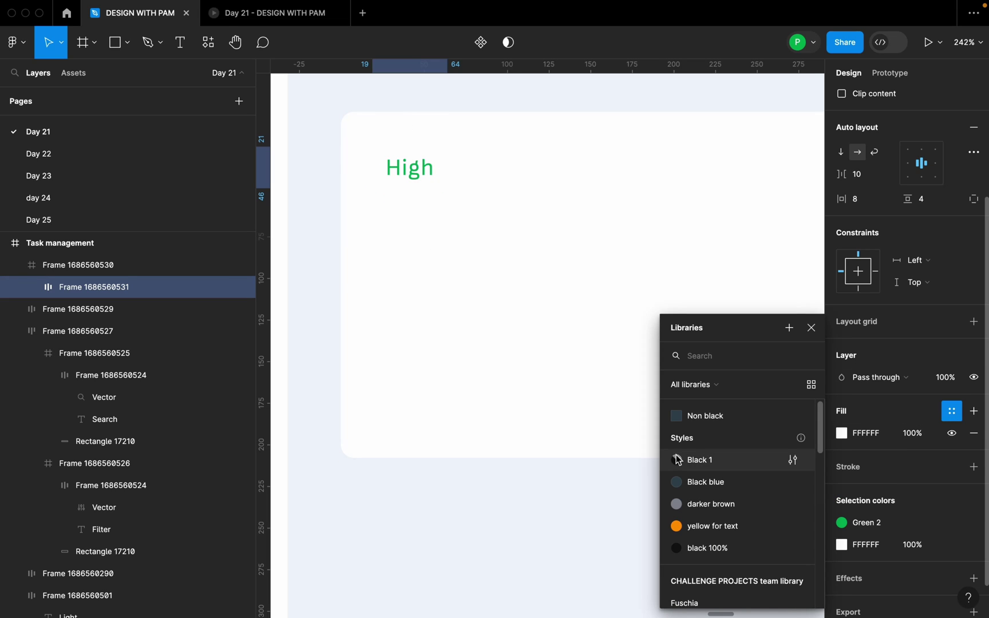
scroll(718, 507, "down", 5)
scroll(721, 515, "down", 5)
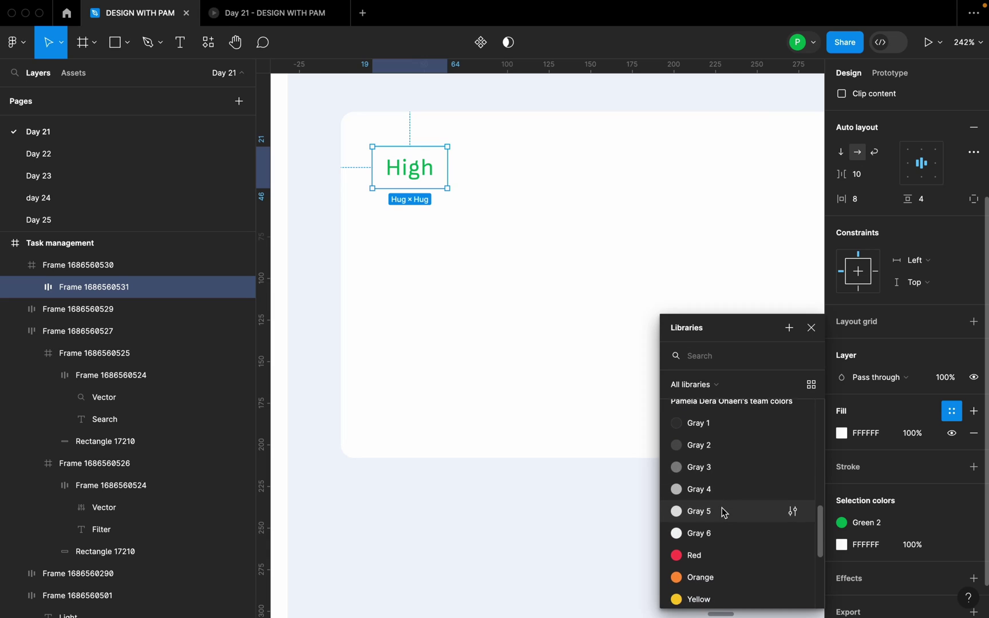
left_click(718, 569)
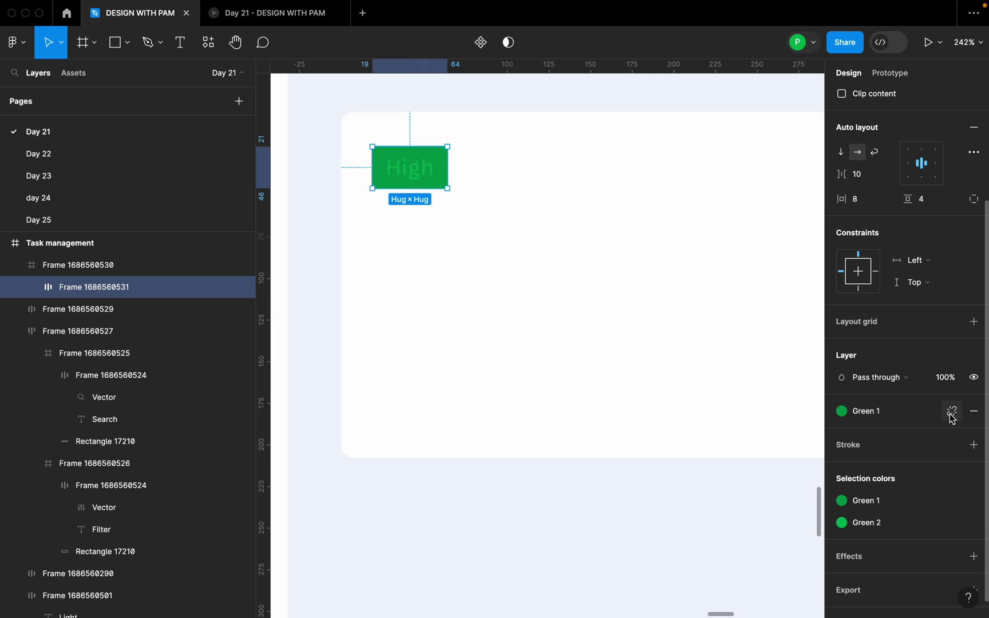
Detach the Green 1 style from the High label's fill and lower the fill opacity to 32%
left_click(951, 412)
left_click(842, 433)
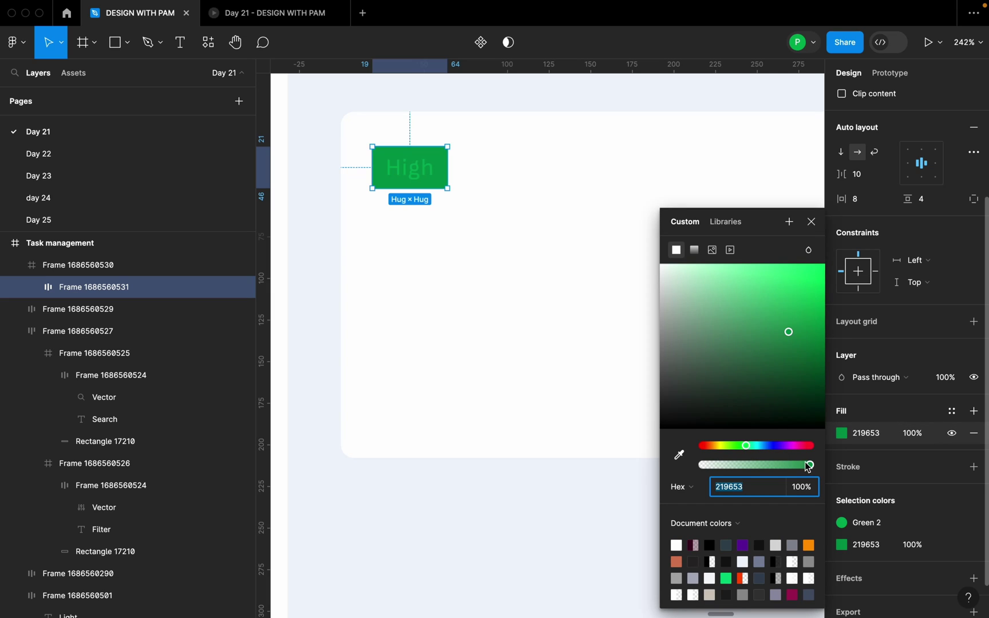
left_click_drag(809, 465, 737, 465)
Round the High label frame's corners with a radius of 4
scroll(932, 204, "up", 5)
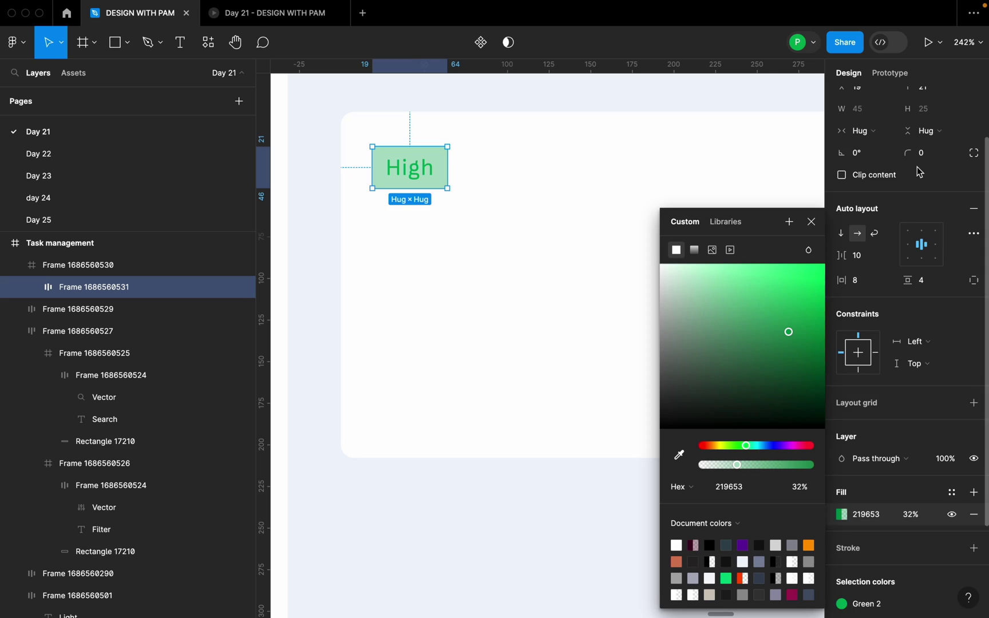
left_click(934, 221)
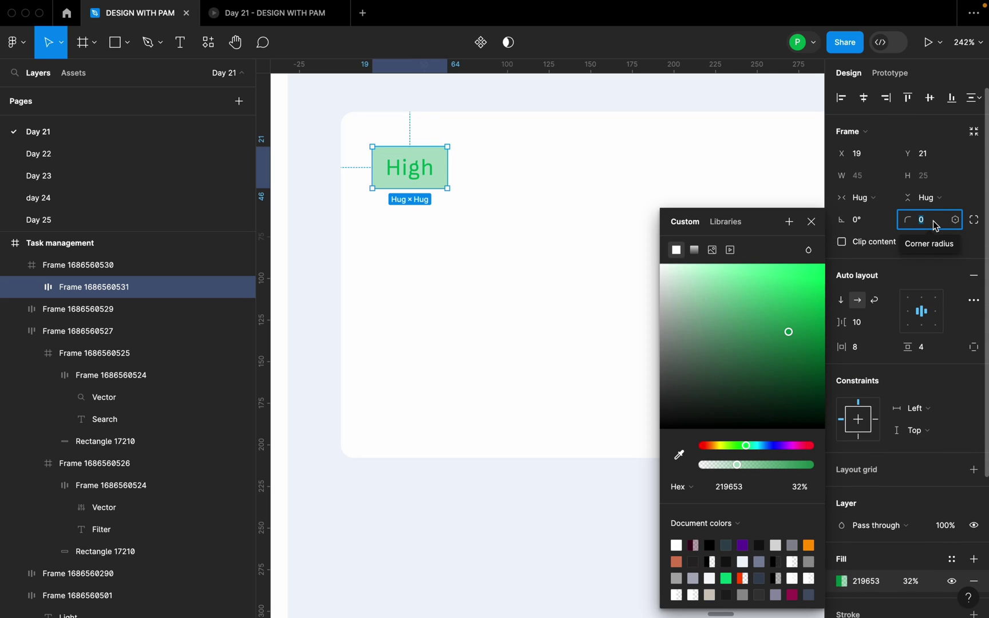
type("4")
key("Return")
left_click(716, 194)
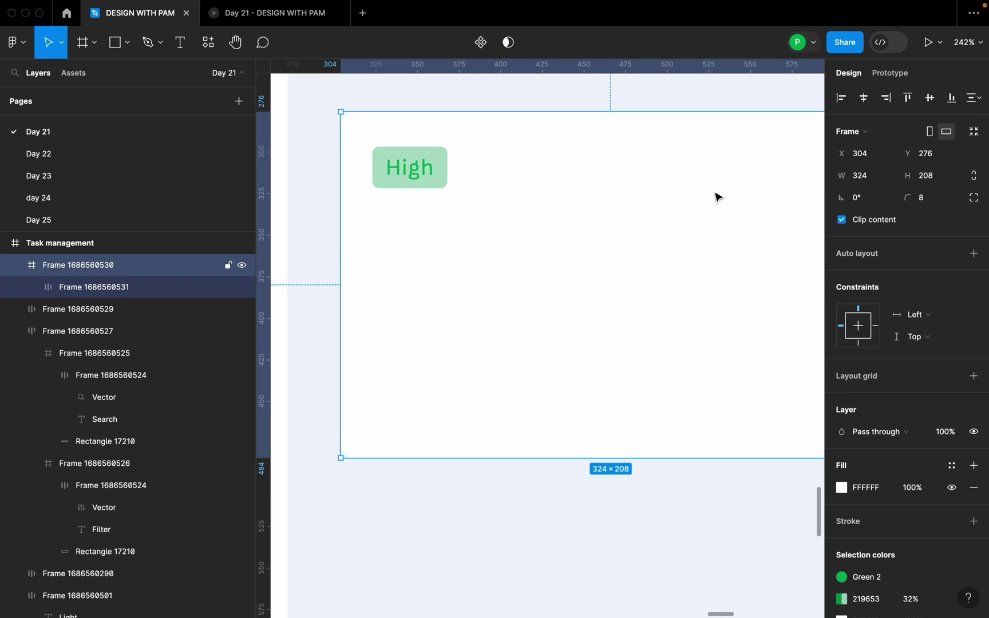
Compare the High label with the reference cards and add an inside stroke in the Green 1 library colour
scroll(718, 198, "down", 10)
scroll(477, 212, "up", 5)
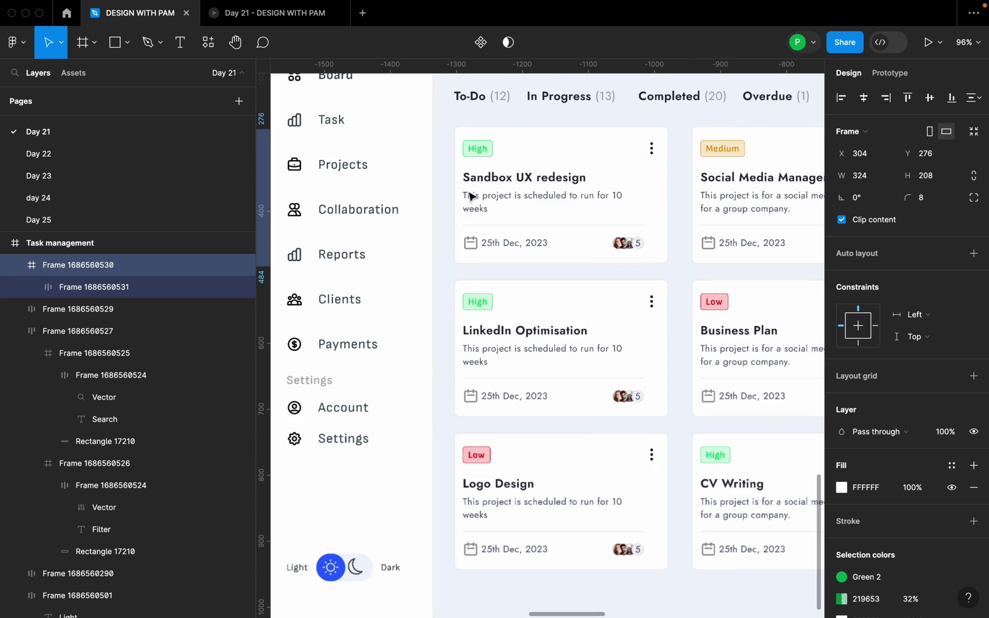
scroll(441, 185, "down", 7)
scroll(612, 187, "up", 10)
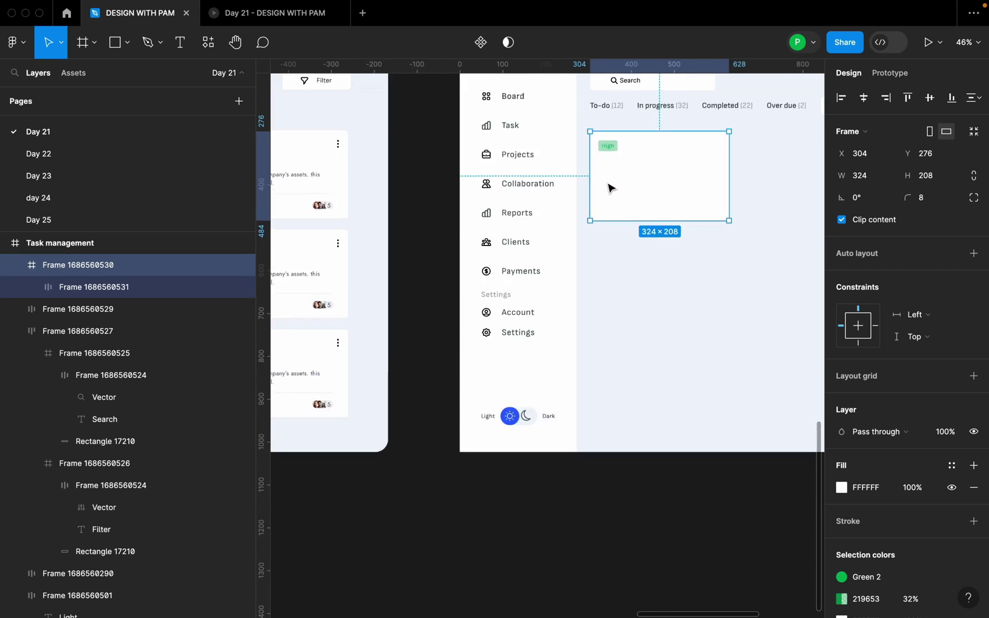
left_click(623, 129)
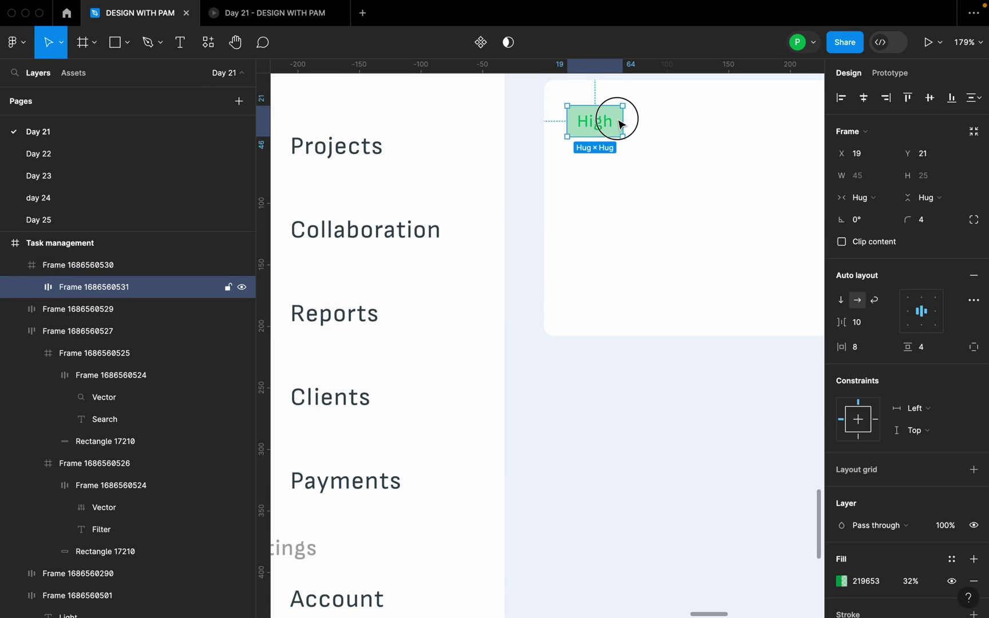
scroll(706, 142, "up", 5)
scroll(952, 476, "down", 3)
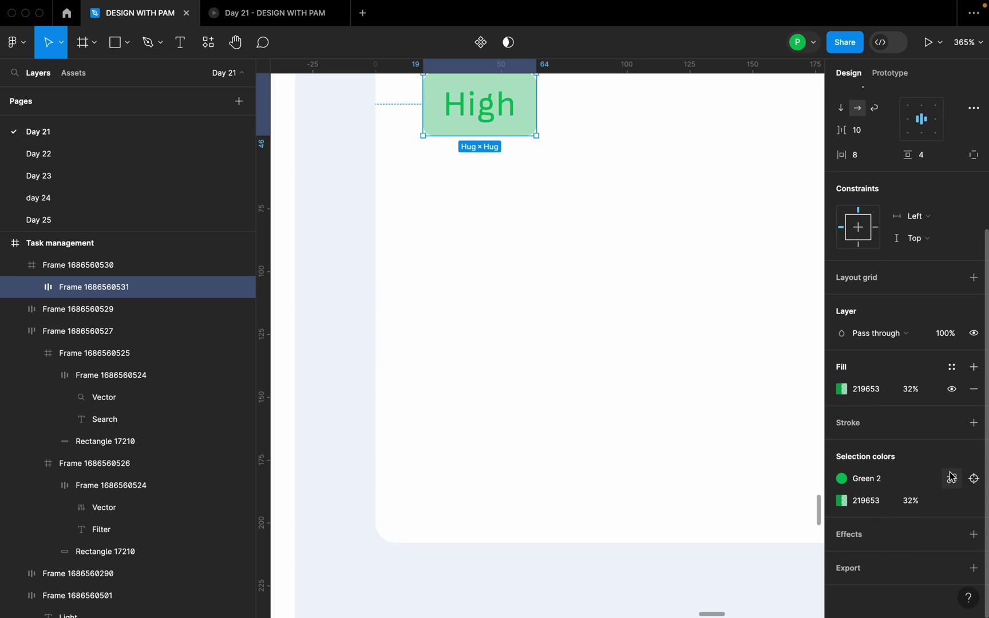
left_click(974, 423)
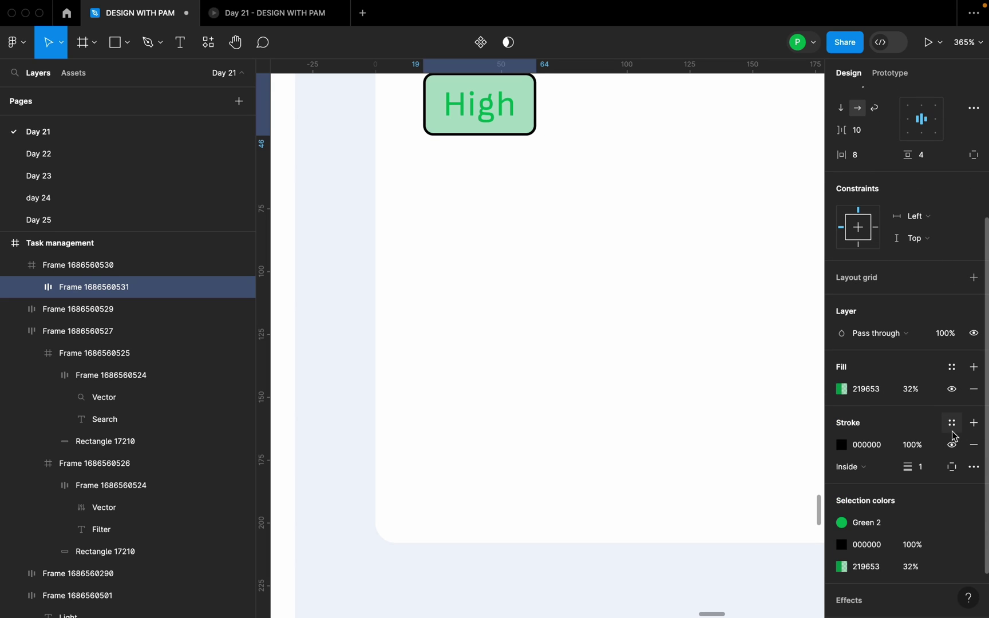
left_click(952, 424)
scroll(750, 525, "down", 5)
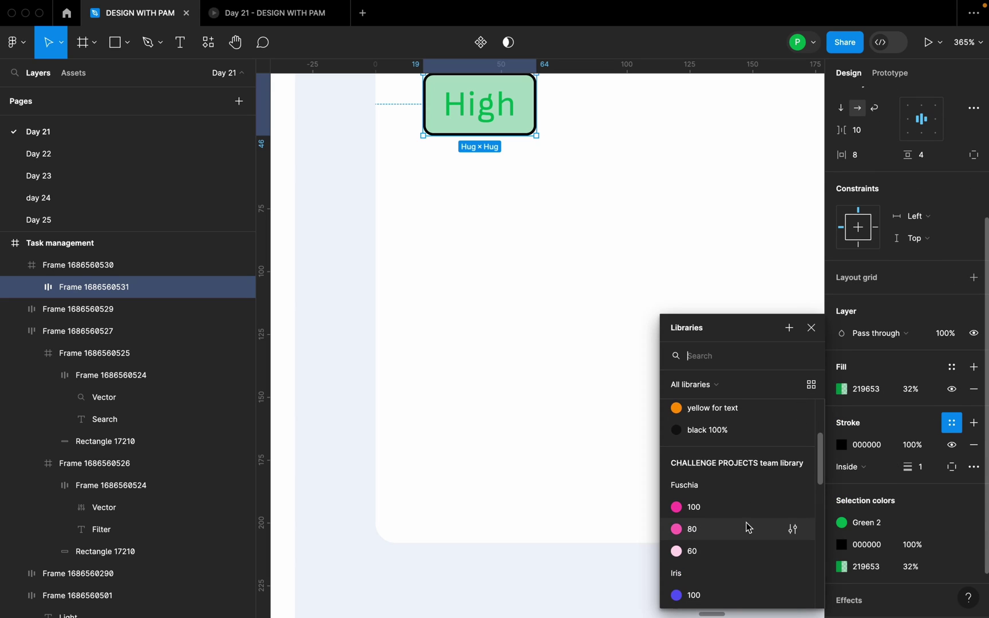
scroll(734, 523, "up", 4)
left_click(735, 523)
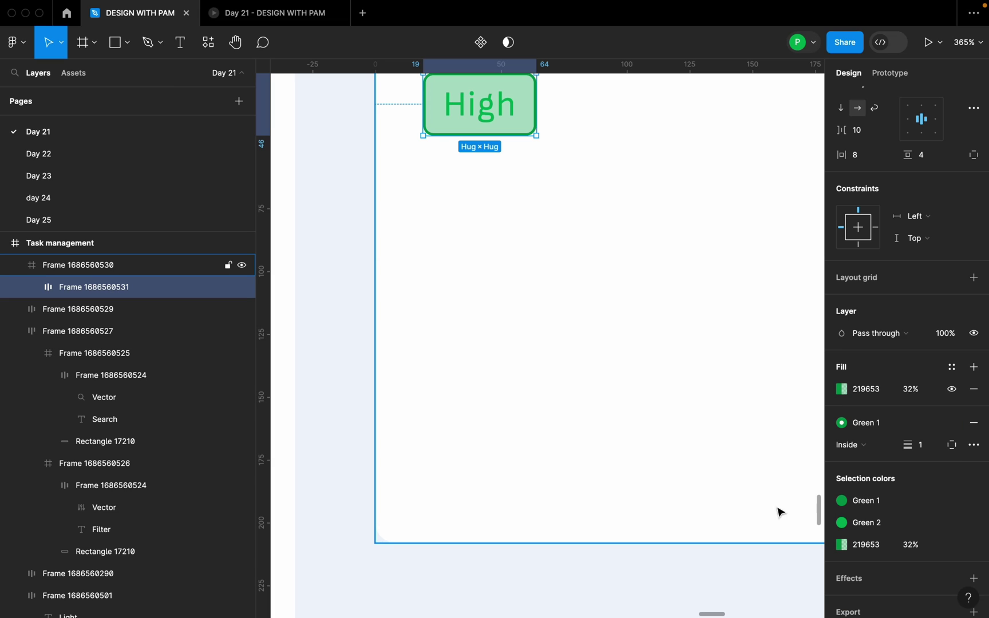
Set the High label's stroke weight to 0.5 and replace its stroke colour with the Green 3 library style
left_click(927, 448)
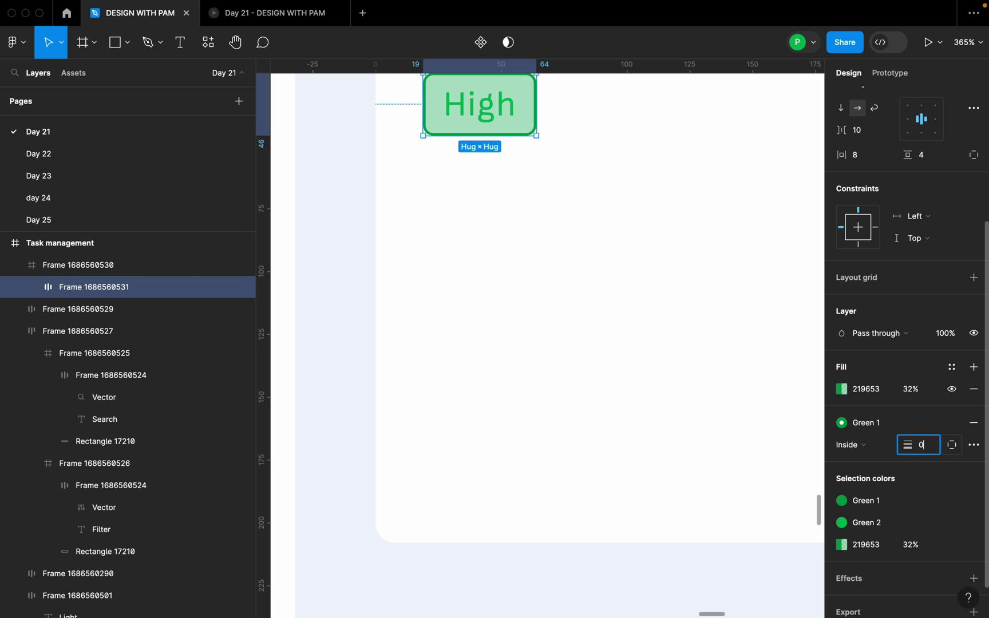
key("Return")
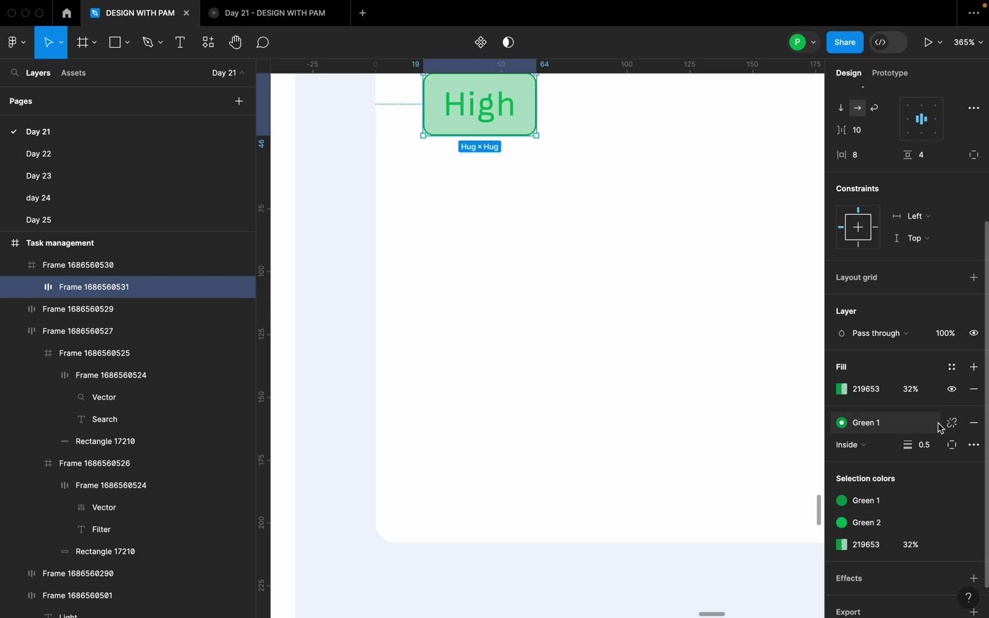
left_click(952, 423)
left_click(953, 422)
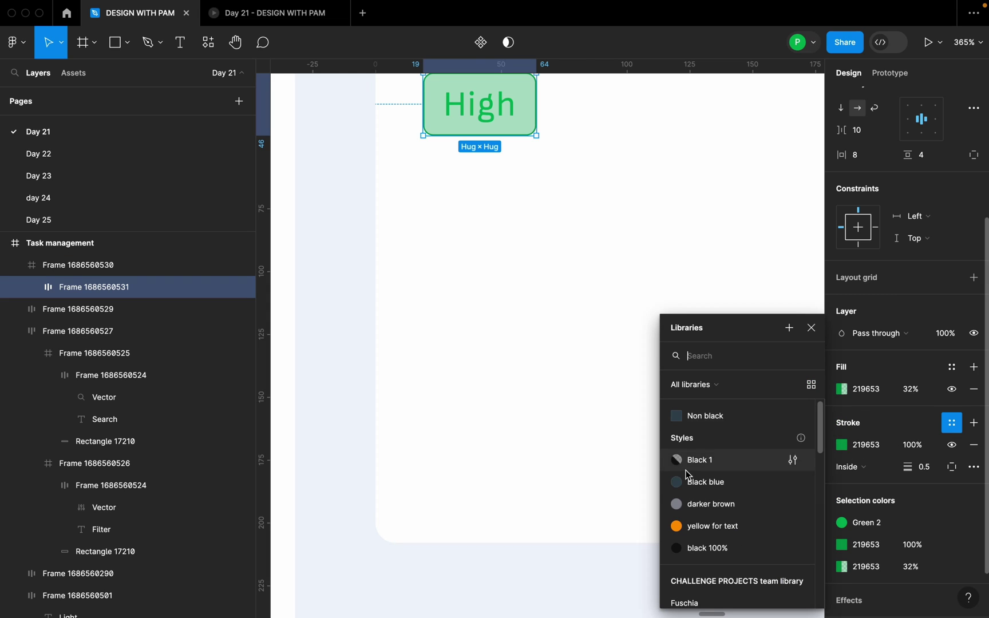
scroll(718, 504, "down", 10)
scroll(720, 513, "down", 2)
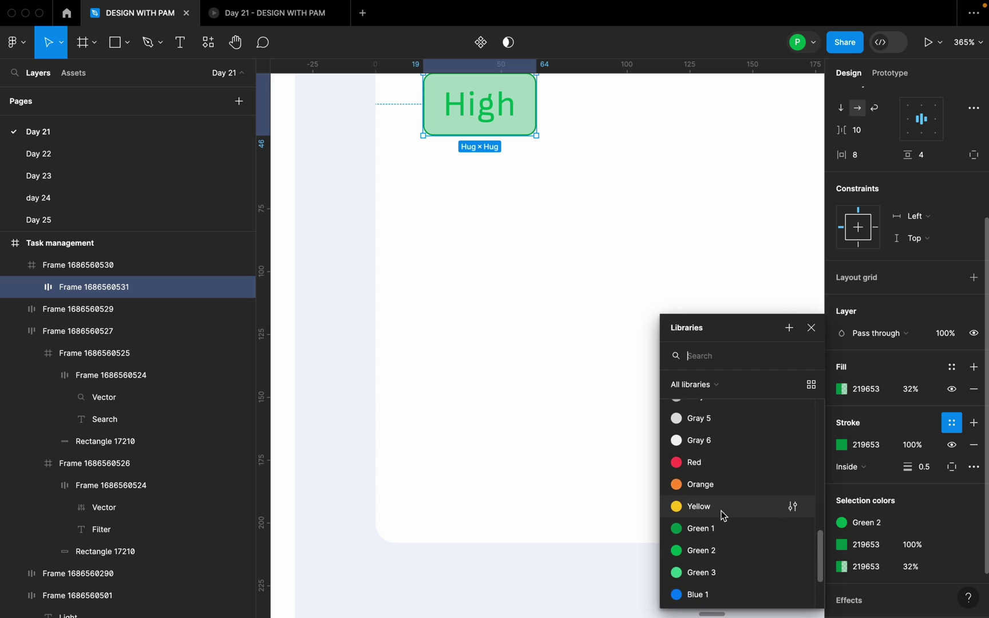
left_click(687, 534)
left_click(629, 438)
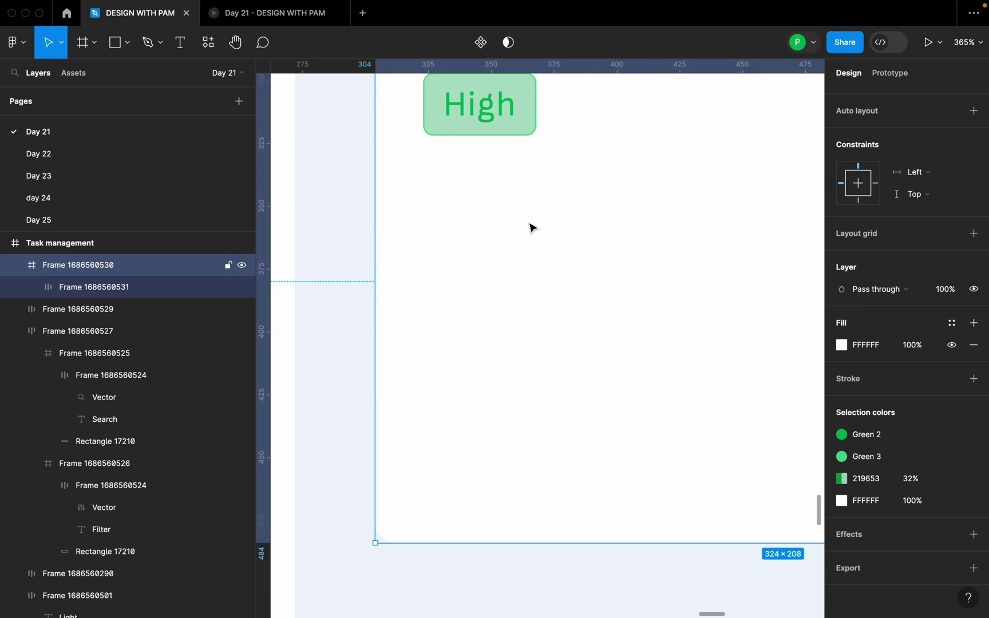
Add the text "Branding" to the new card below the High label, aligned with the label's left edge
scroll(530, 225, "down", 5)
scroll(500, 197, "down", 5)
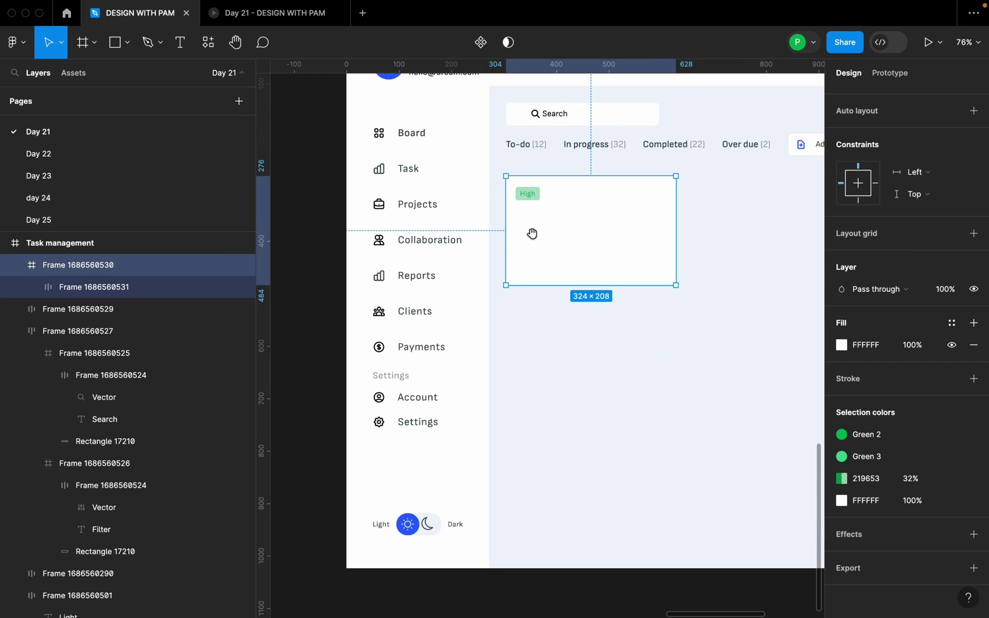
scroll(530, 230, "left", 5)
left_click_drag(412, 270, 328, 276)
scroll(328, 276, "down", 3)
scroll(497, 283, "up", 2)
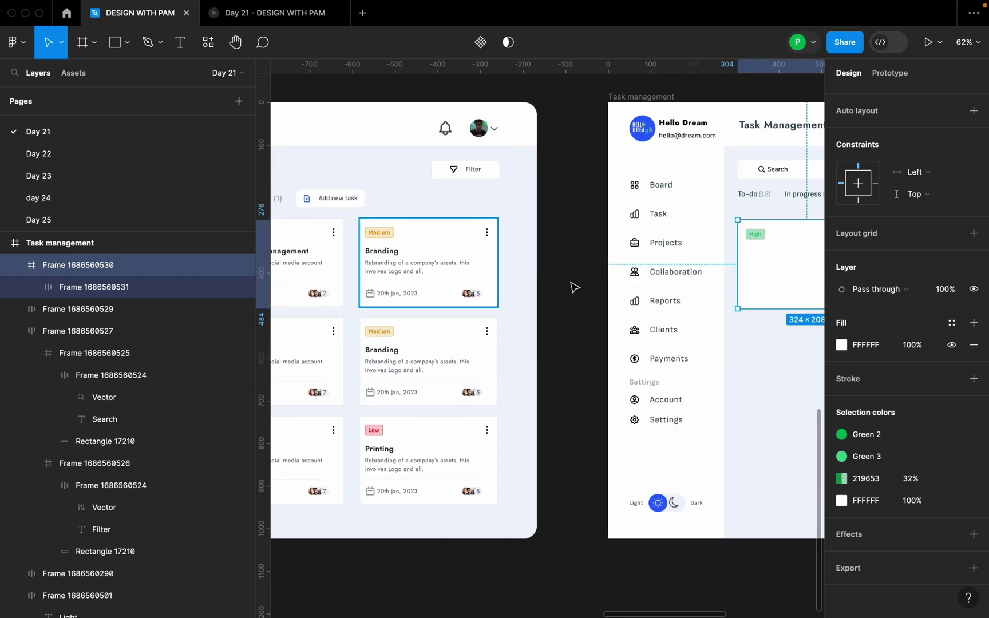
left_click_drag(771, 279, 726, 281)
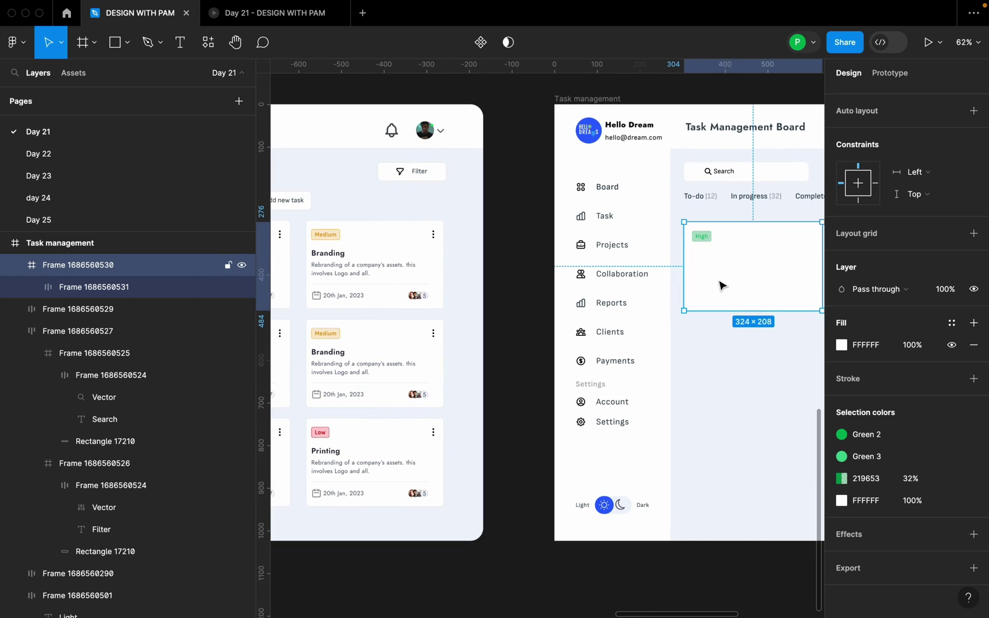
key("t")
left_click(707, 268)
type("Branding")
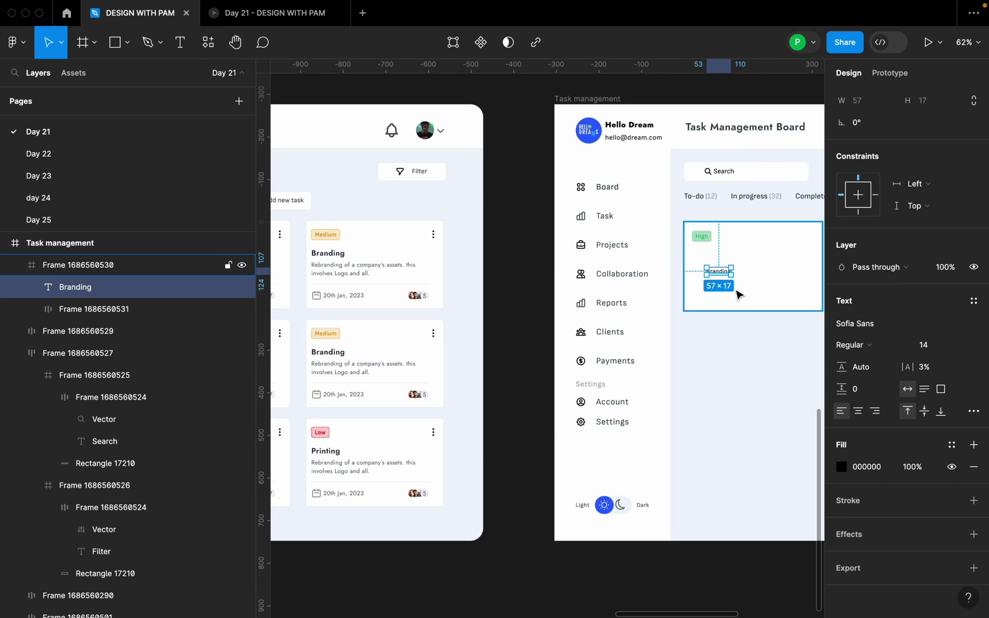
left_click_drag(719, 273, 710, 264)
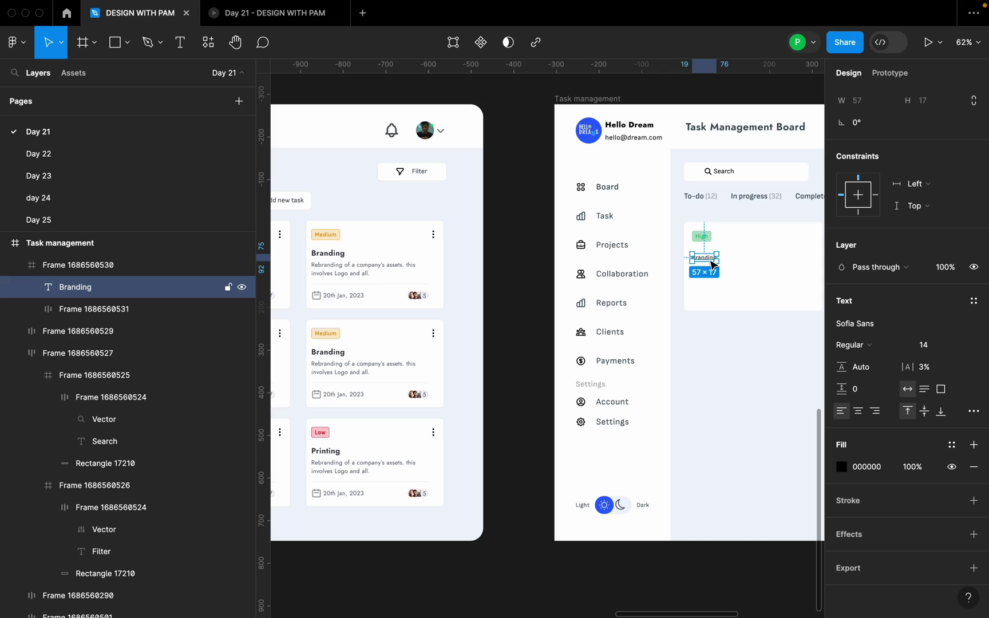
Set the new card's Branding title to font size 18 in the Jost typeface
left_click(960, 346)
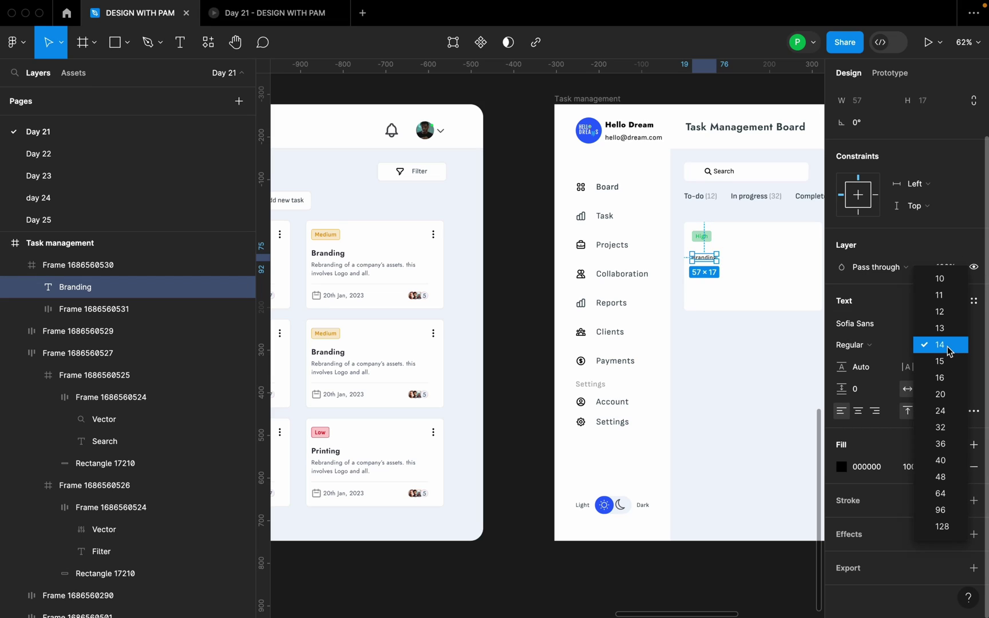
left_click(951, 348)
left_click(939, 351)
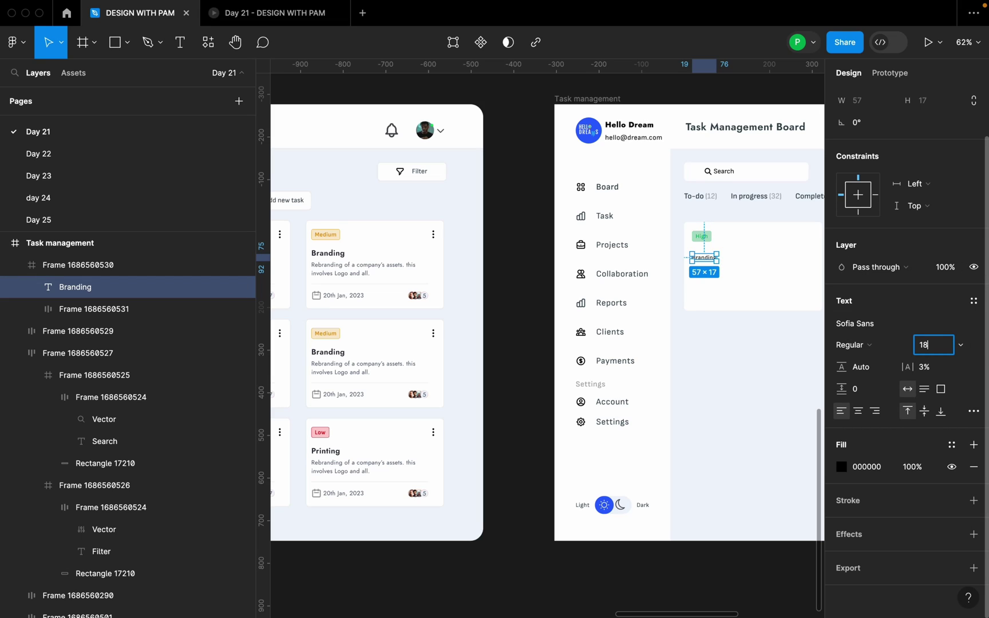
type("18")
key("Return")
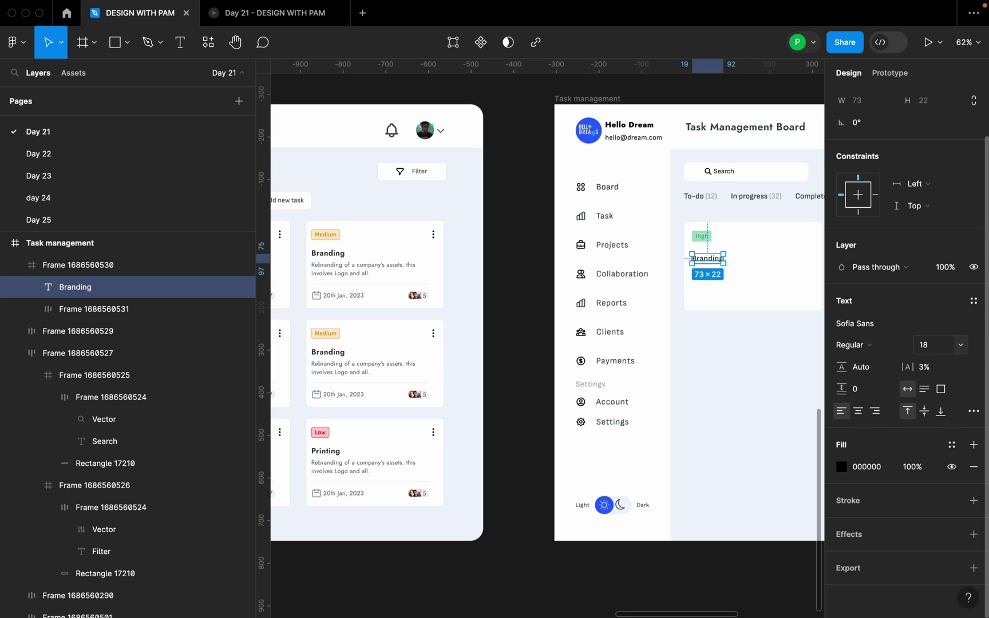
left_click(869, 325)
type("jost")
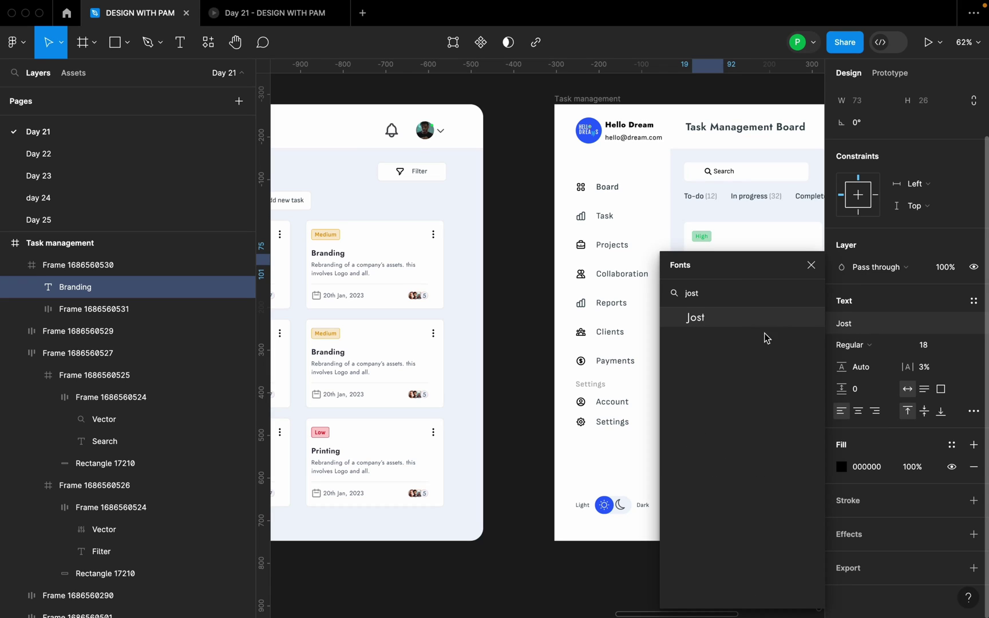
left_click(732, 317)
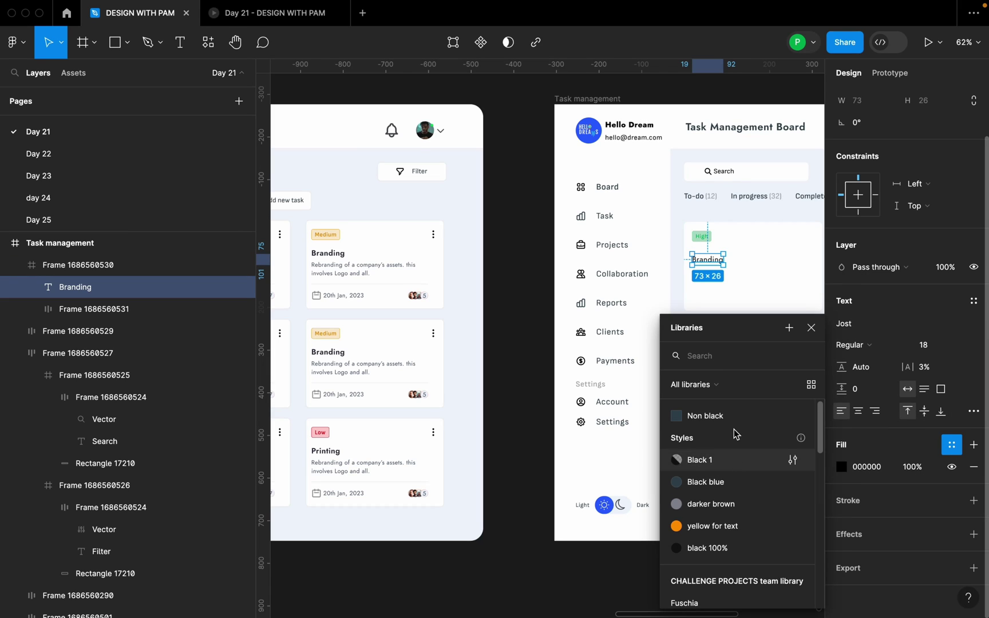
Apply the Non black library colour to the Branding title and set its weight to SemiBold
left_click(735, 416)
left_click(951, 467)
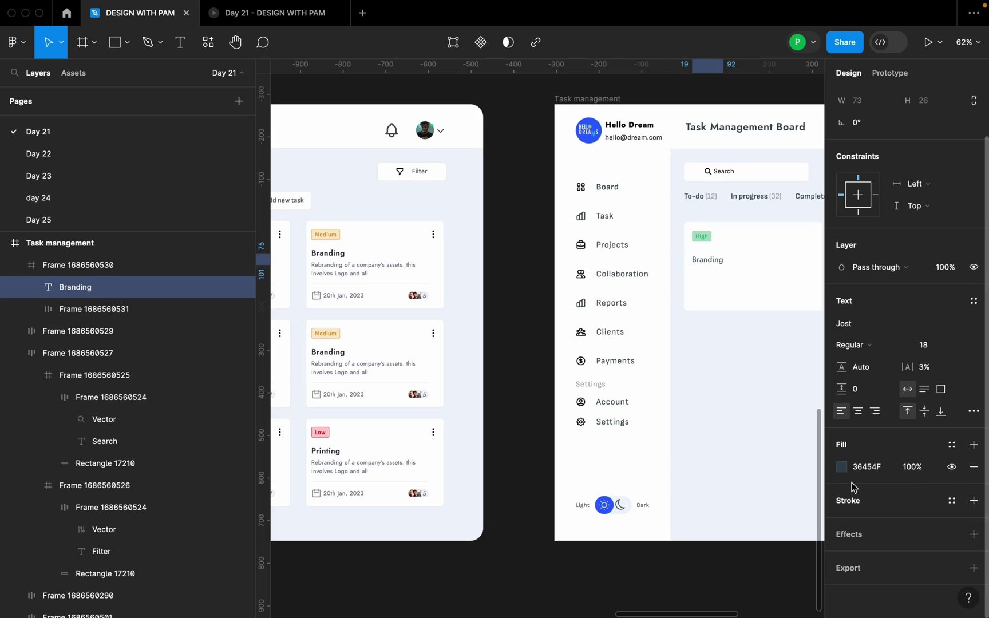
left_click(879, 344)
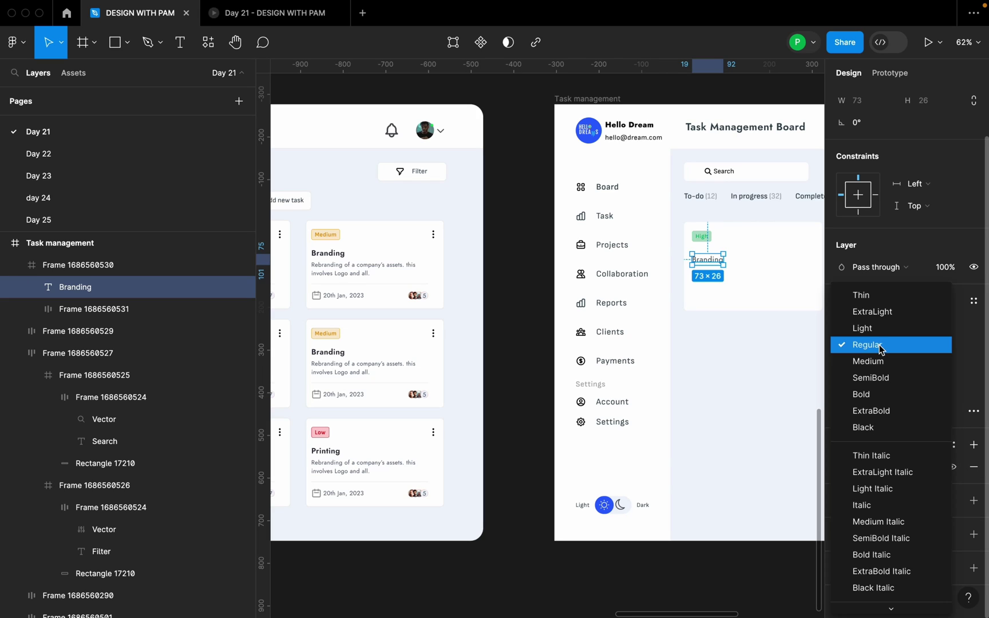
left_click(884, 379)
Move the Branding title up slightly, closer to the High label, keeping their left edges aligned
scroll(751, 252, "up", 4)
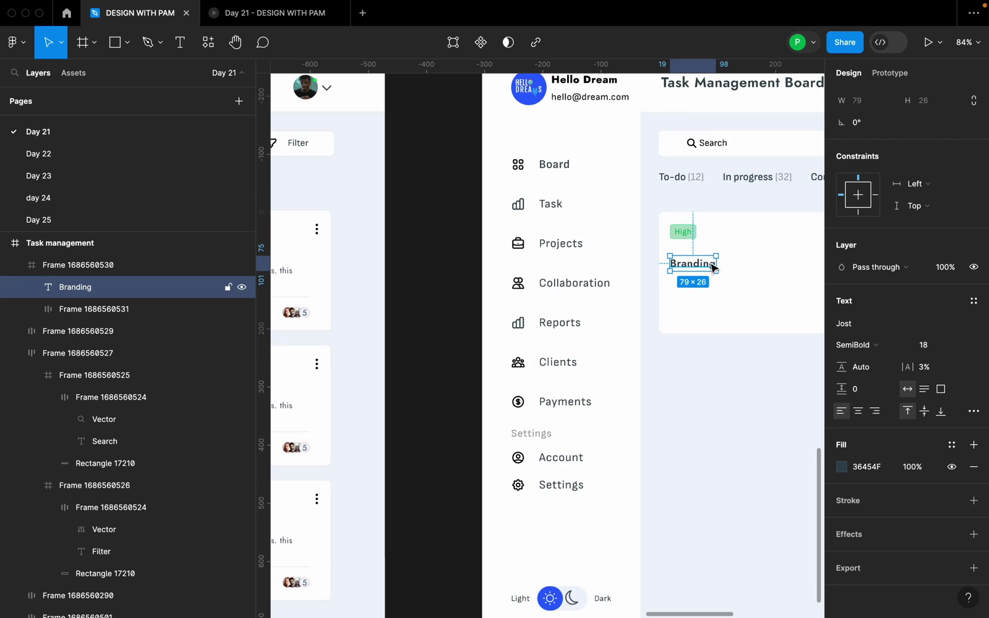
left_click(715, 259)
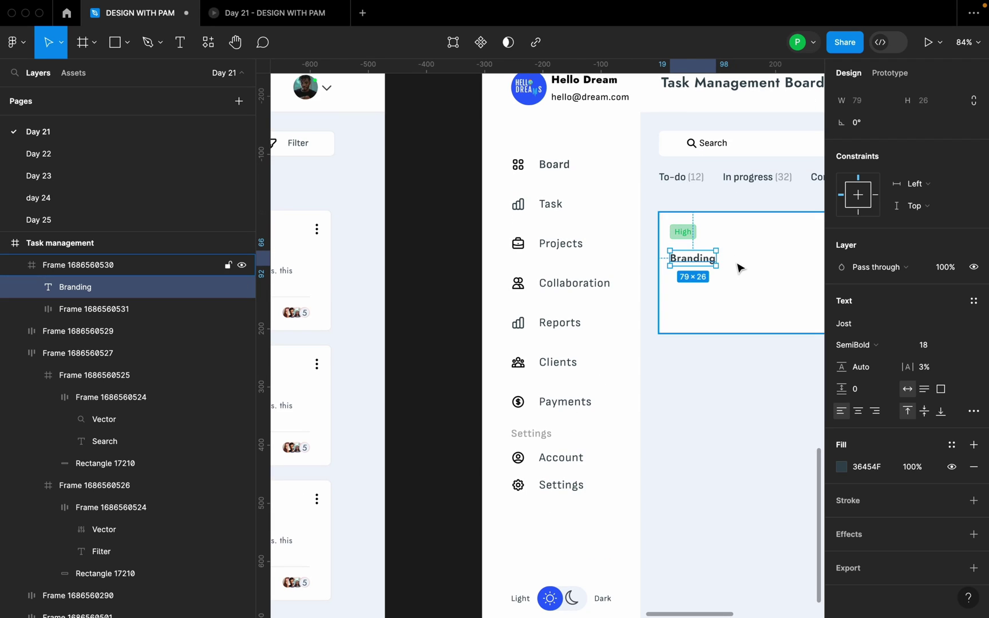
scroll(738, 269, "down", 4)
scroll(738, 269, "down", 1)
left_click(737, 286)
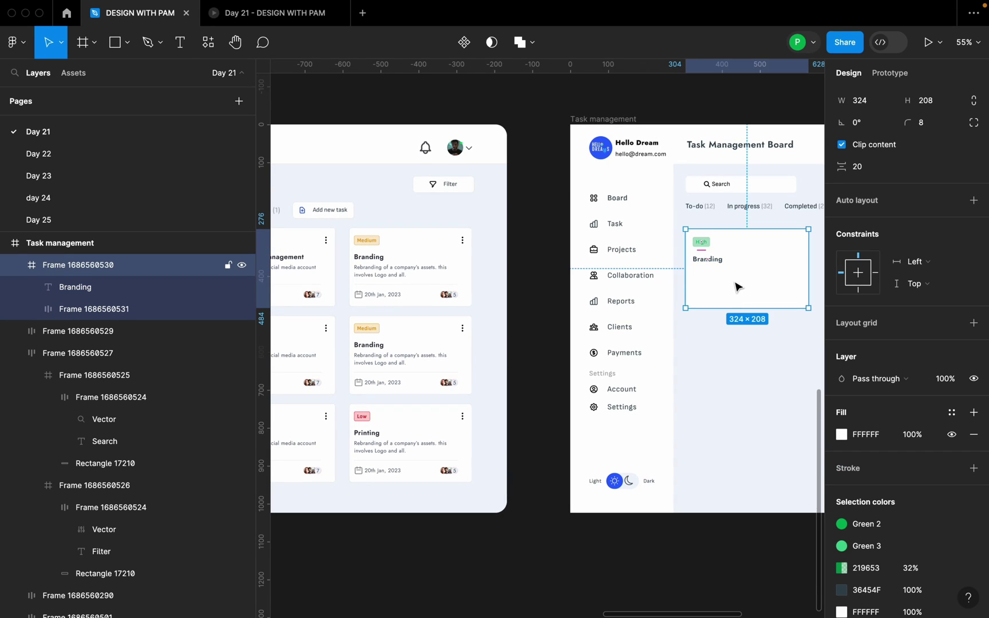
key("t")
left_click_drag(696, 271, 791, 288)
key("Escape")
Copy the reference Branding card's description into a text box about 256 × 40 below the new card's title
left_click(381, 272)
double_click(381, 272)
key("ctrl+c")
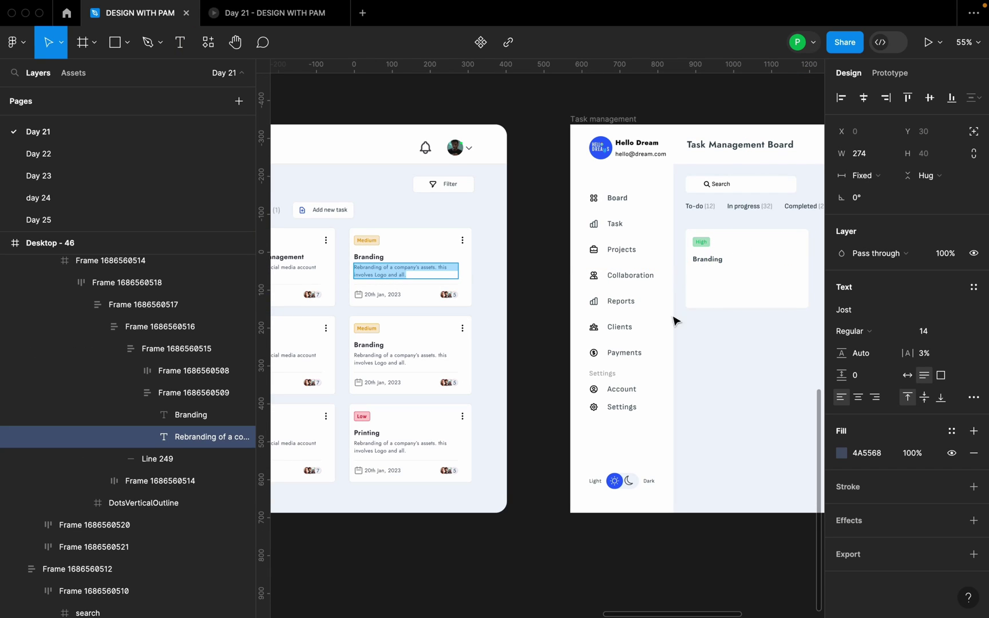
key("t")
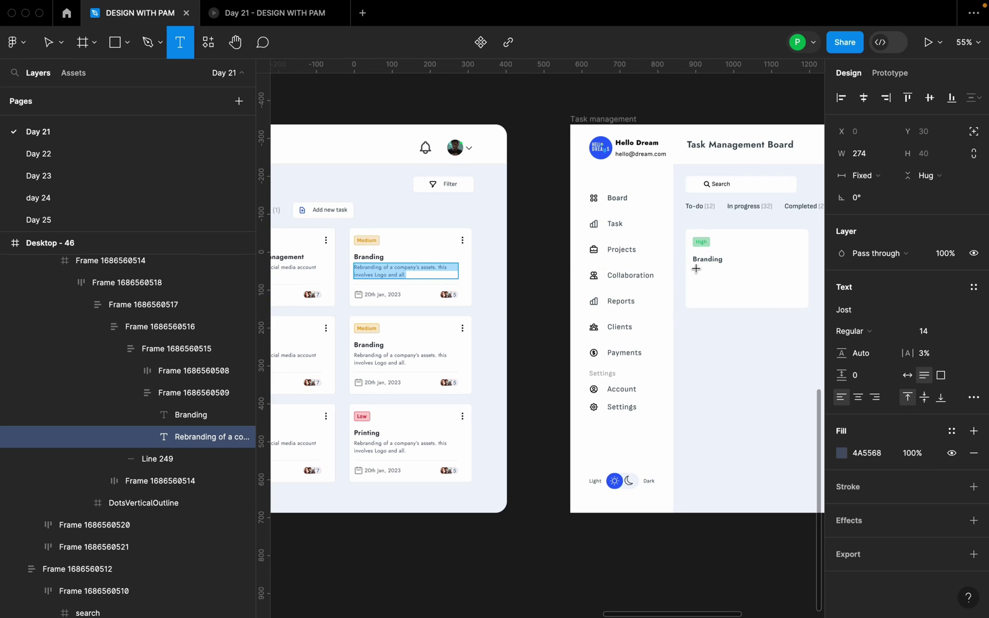
left_click_drag(697, 269, 793, 288)
key("ctrl+v")
key("Escape")
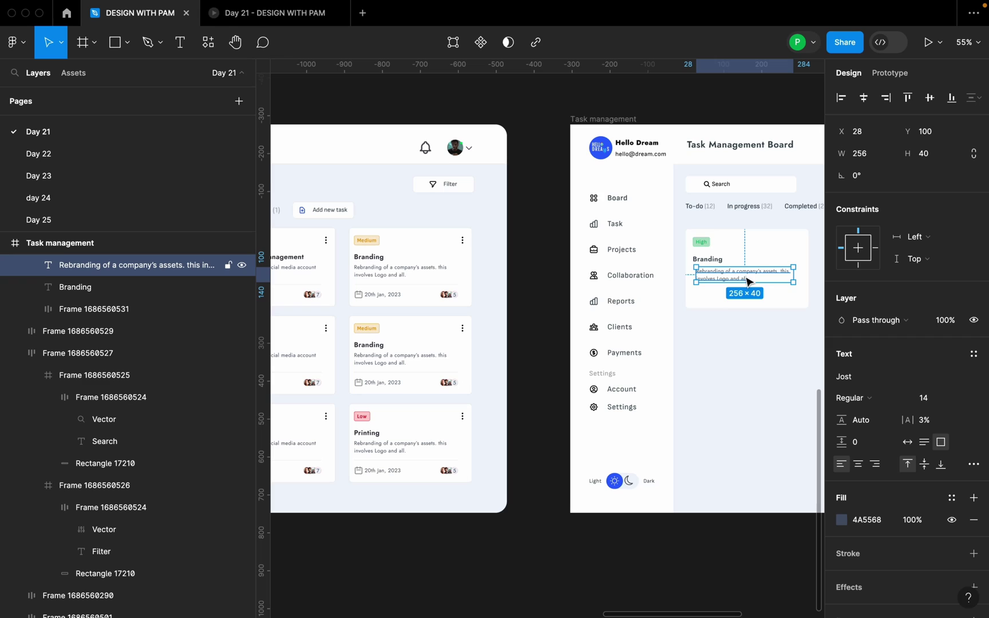
Reposition the description slightly lower under the Branding title, at X 25 and Y 104
left_click_drag(746, 276, 747, 276)
scroll(746, 275, "up", 3)
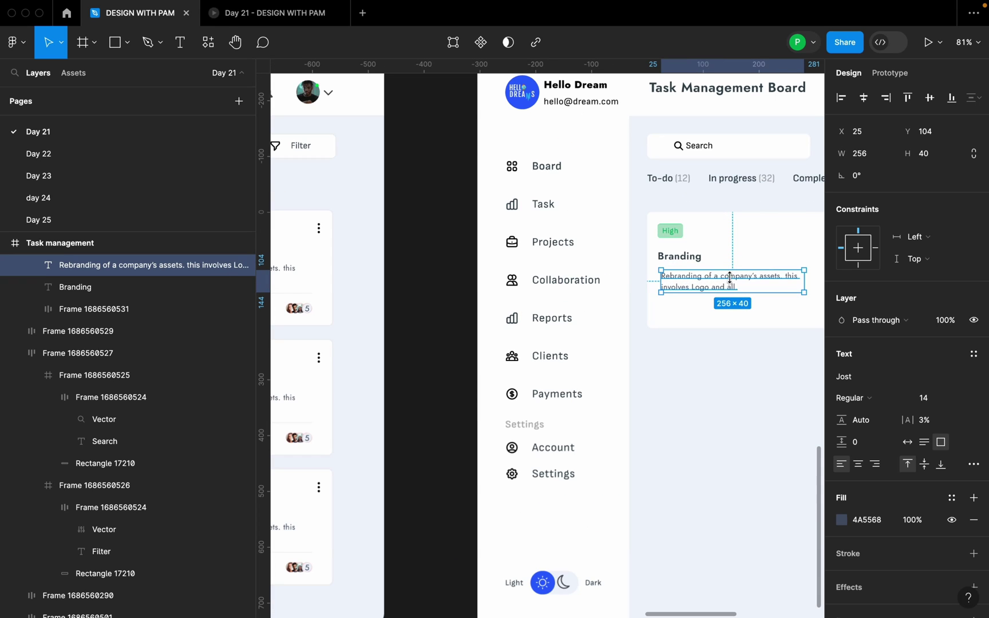
left_click(713, 284)
left_click(723, 306)
Combine the Branding title and its description in a vertical auto layout with a gap of 8
left_click(719, 288)
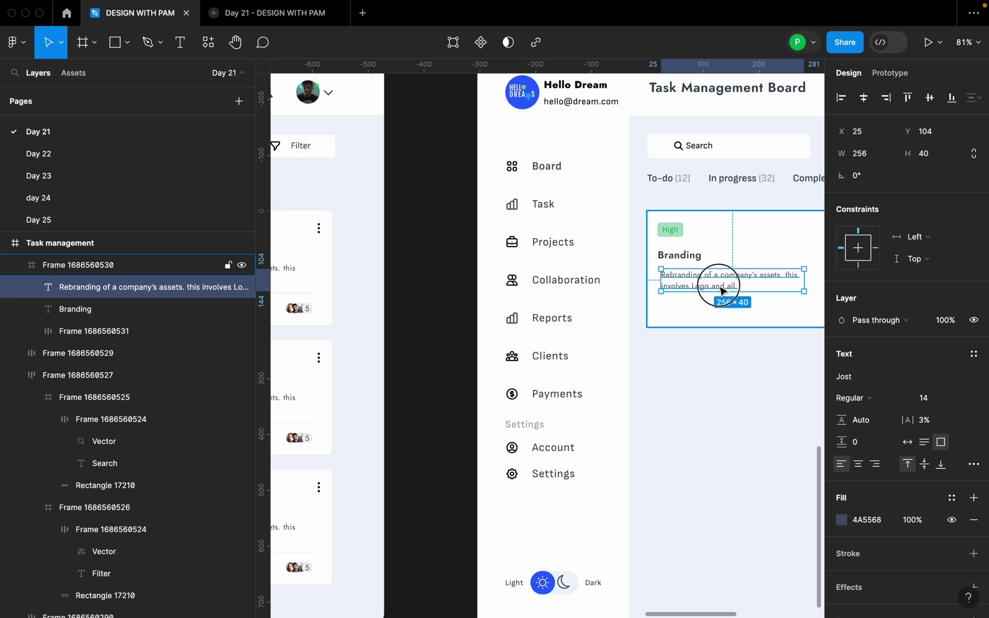
left_click(685, 261, "shift")
key("shift+a")
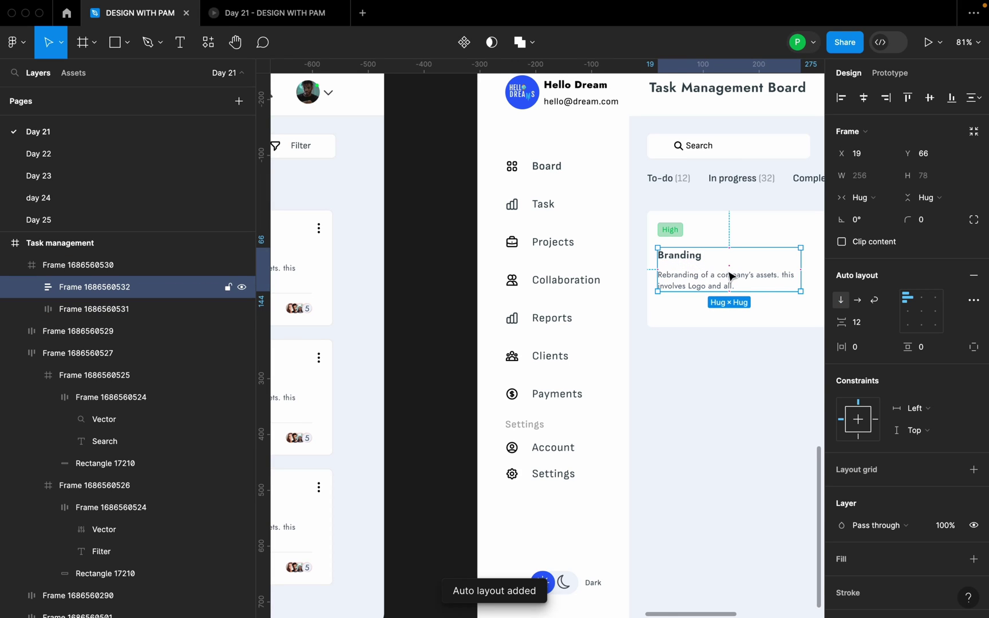
left_click(864, 327)
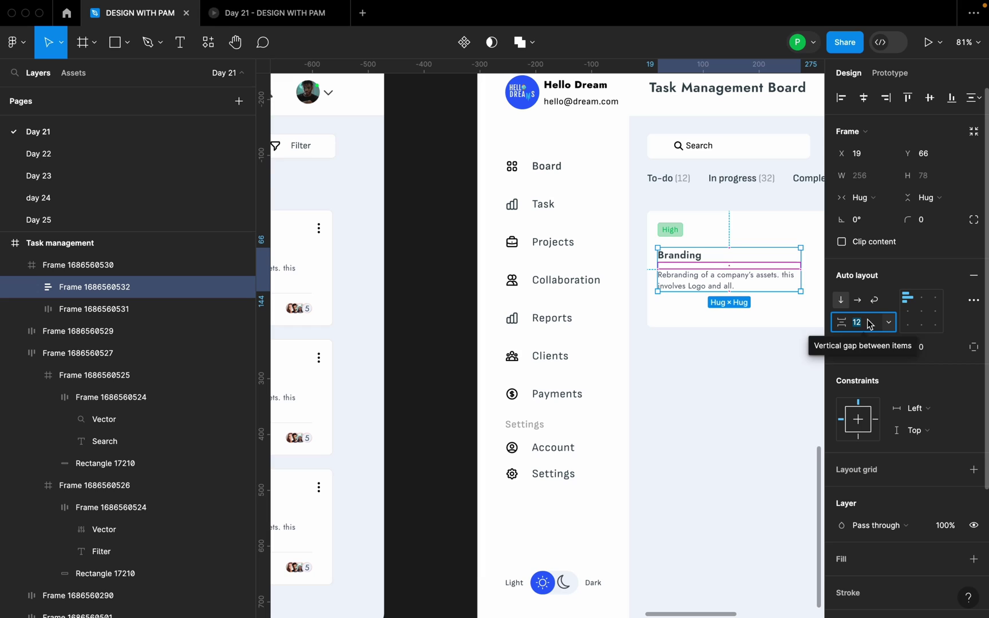
key("Escape")
key("Escape")
scroll(752, 310, "down", 3)
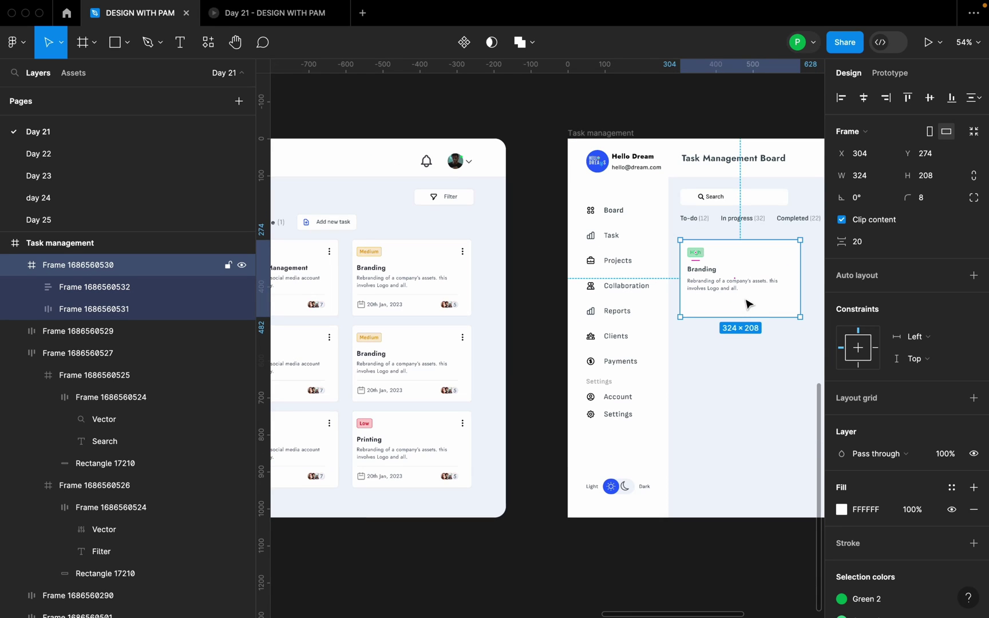
double_click(749, 286)
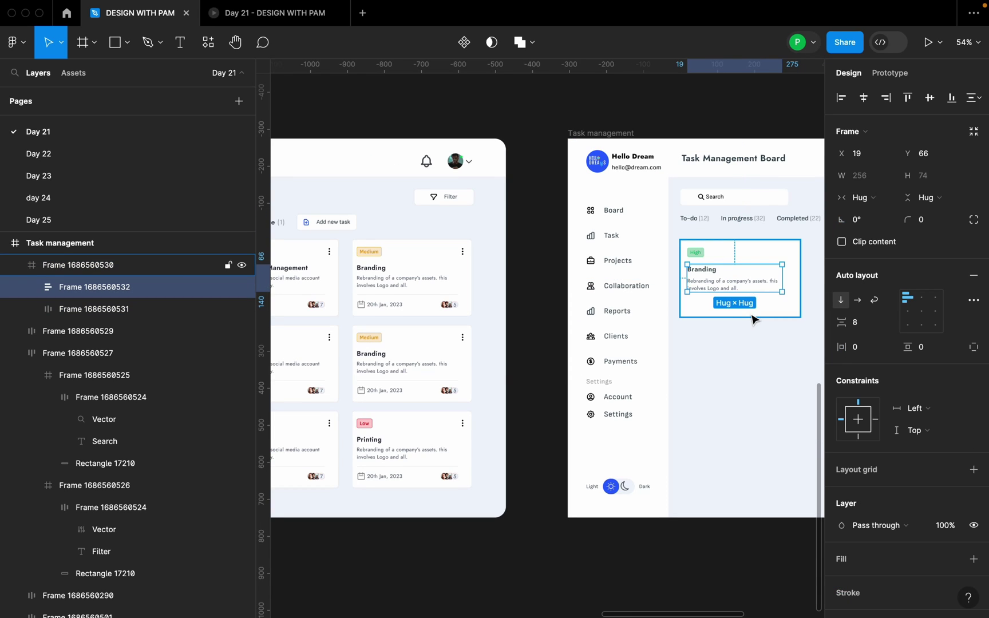
left_click(763, 372)
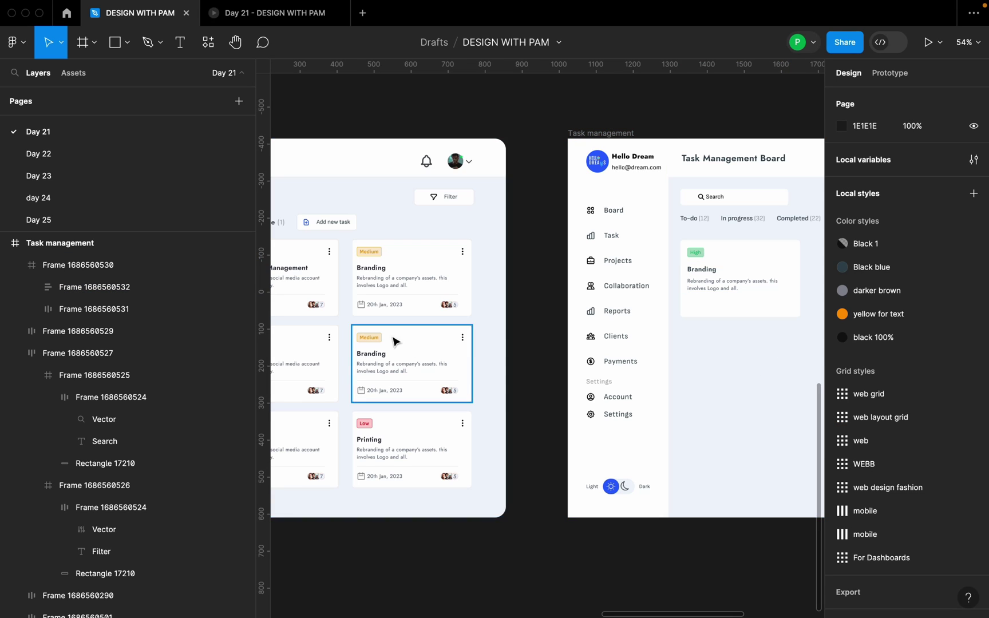
Examine the nested layers of the reference Branding card down to its date and avatar row
scroll(393, 338, "up", 5)
scroll(492, 275, "down", 5)
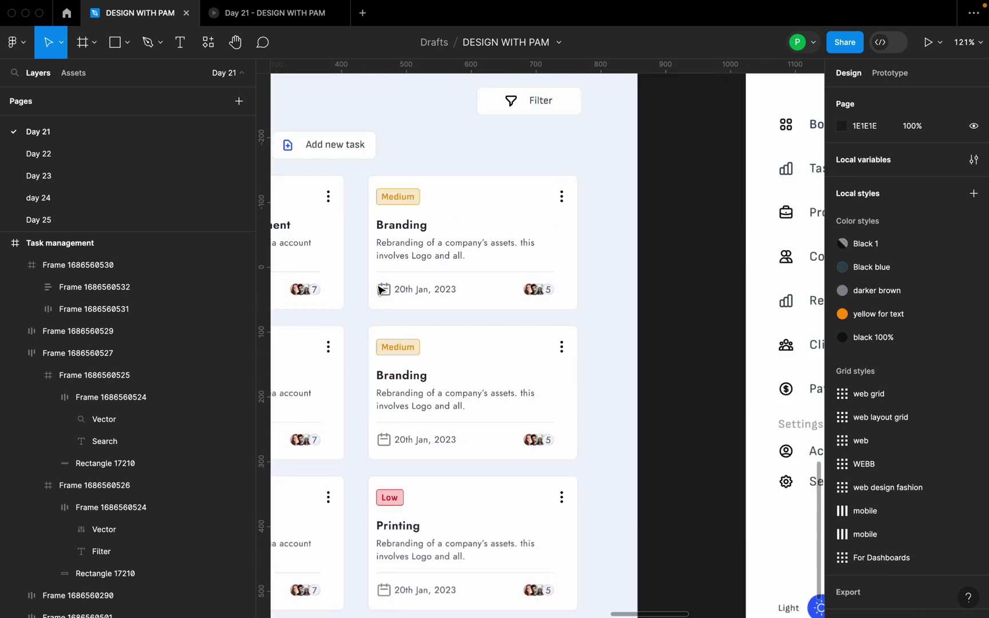
scroll(380, 283, "up", 5)
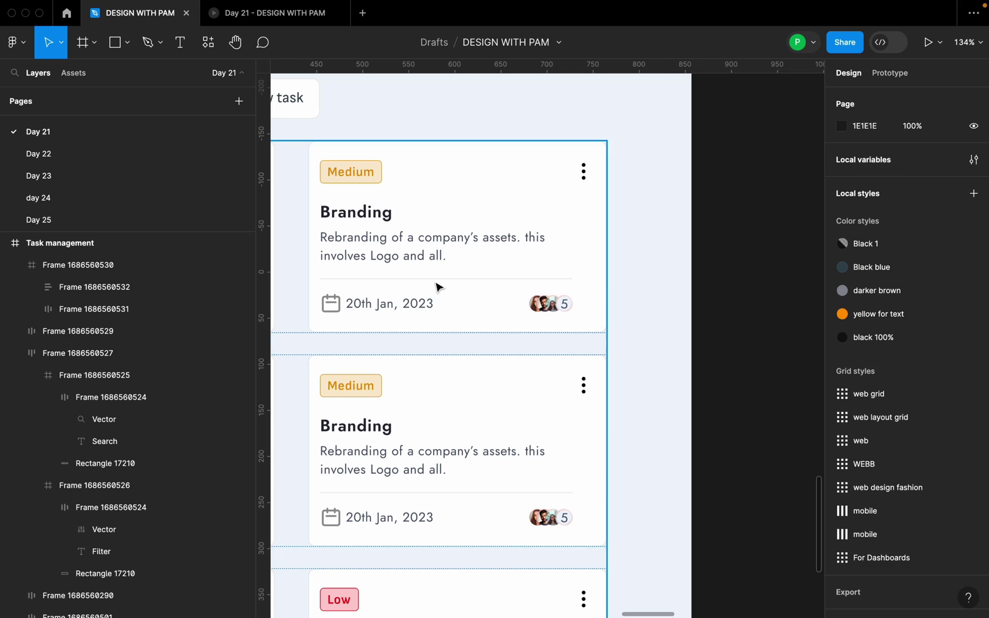
double_click(438, 286)
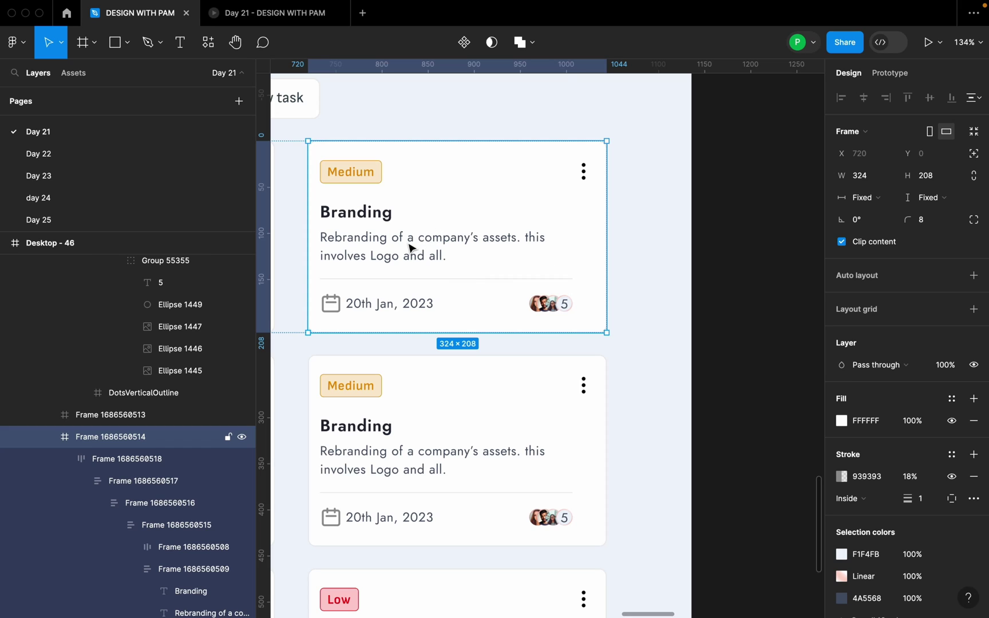
double_click(408, 313)
double_click(408, 311)
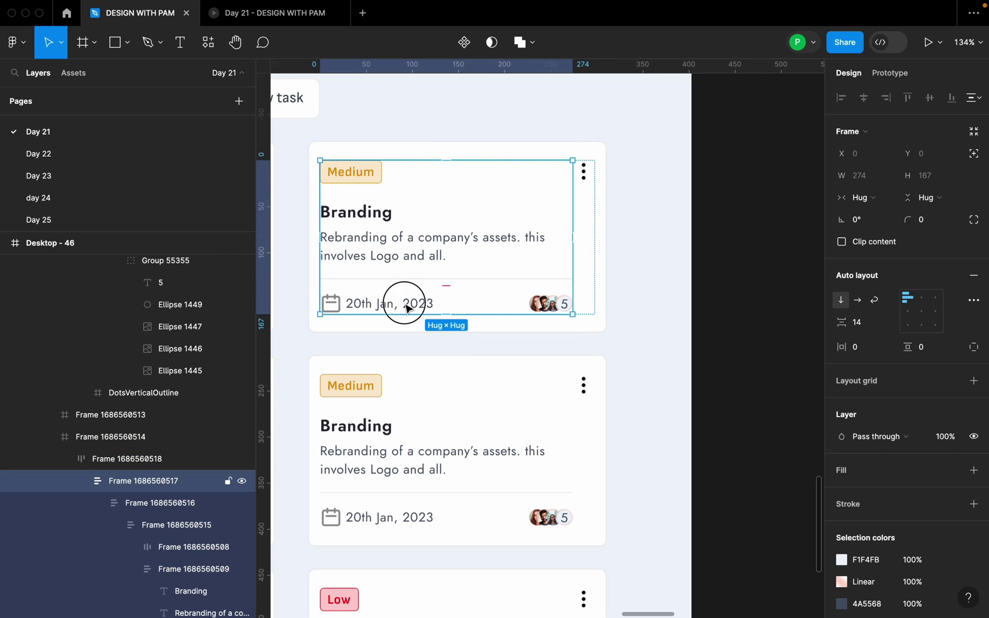
double_click(407, 309)
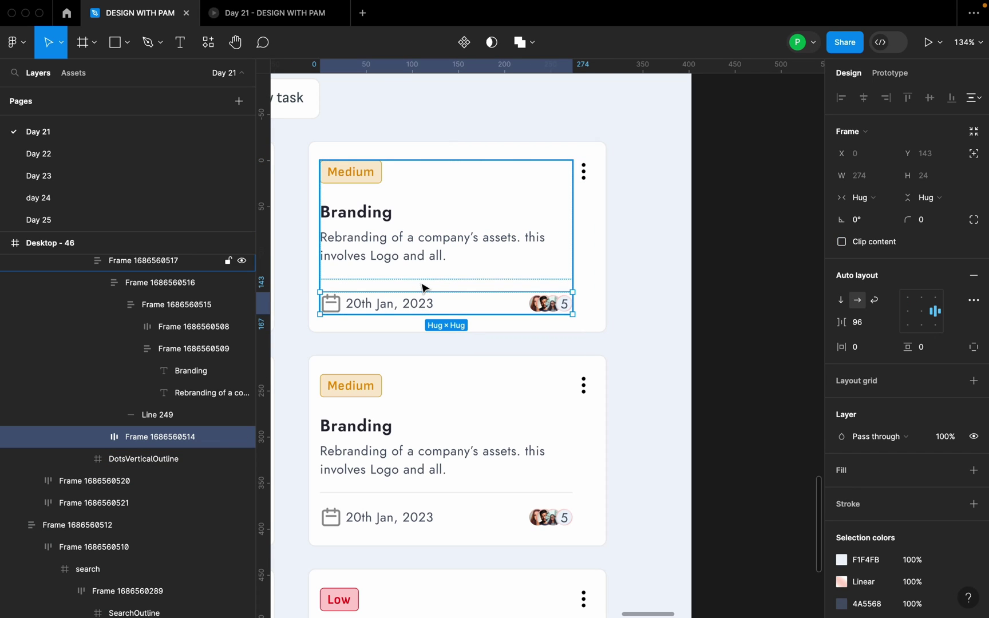
Examine the divider line in the reference Branding card and its width and stroke properties
left_click(424, 287)
double_click(400, 276)
scroll(399, 285, "down", 5)
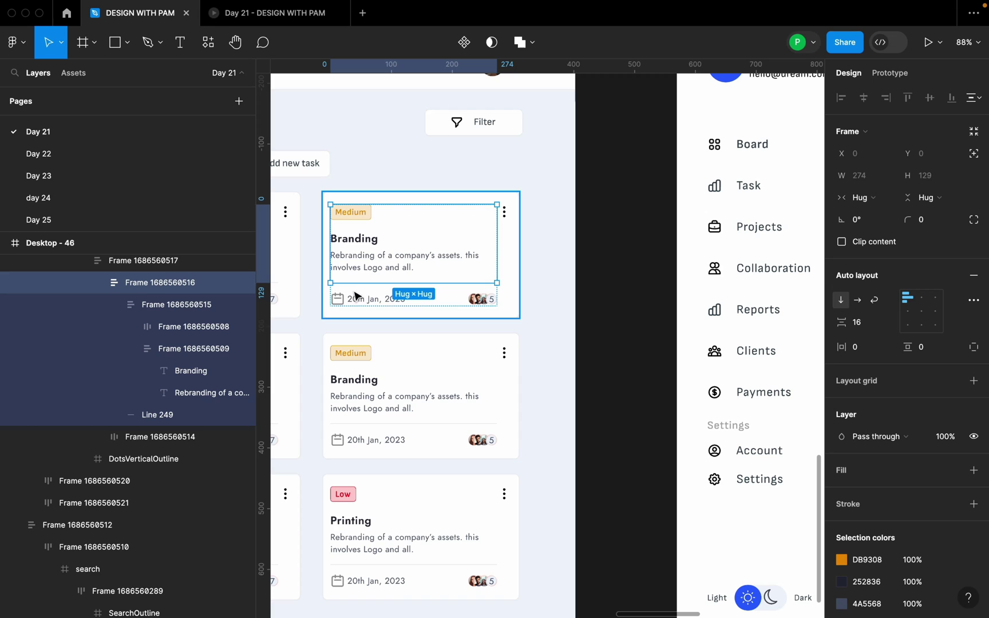
left_click(195, 420)
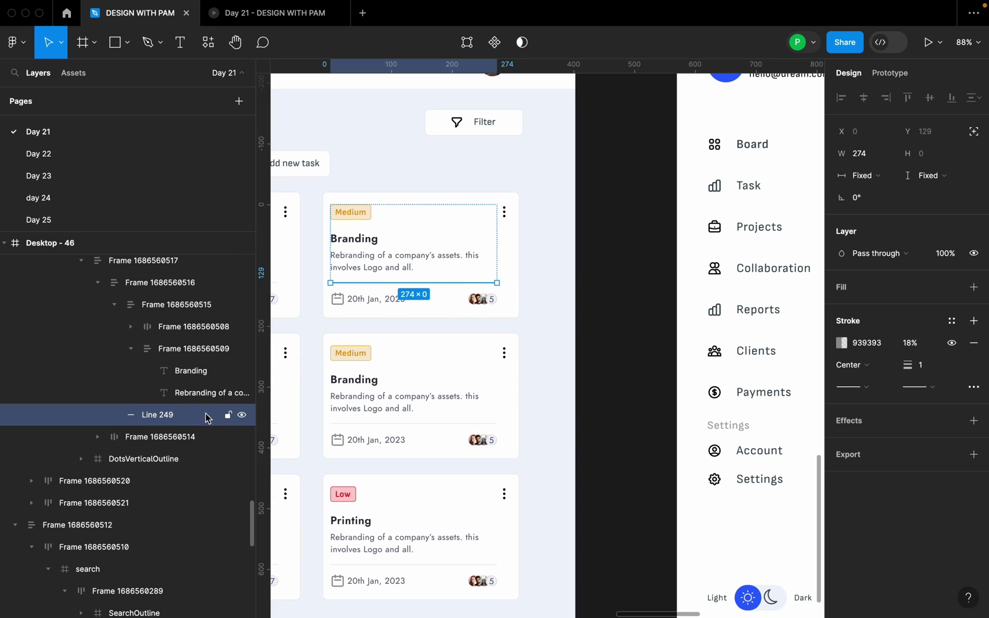
scroll(442, 389, "down", 6)
scroll(733, 304, "up", 6)
left_click(675, 315)
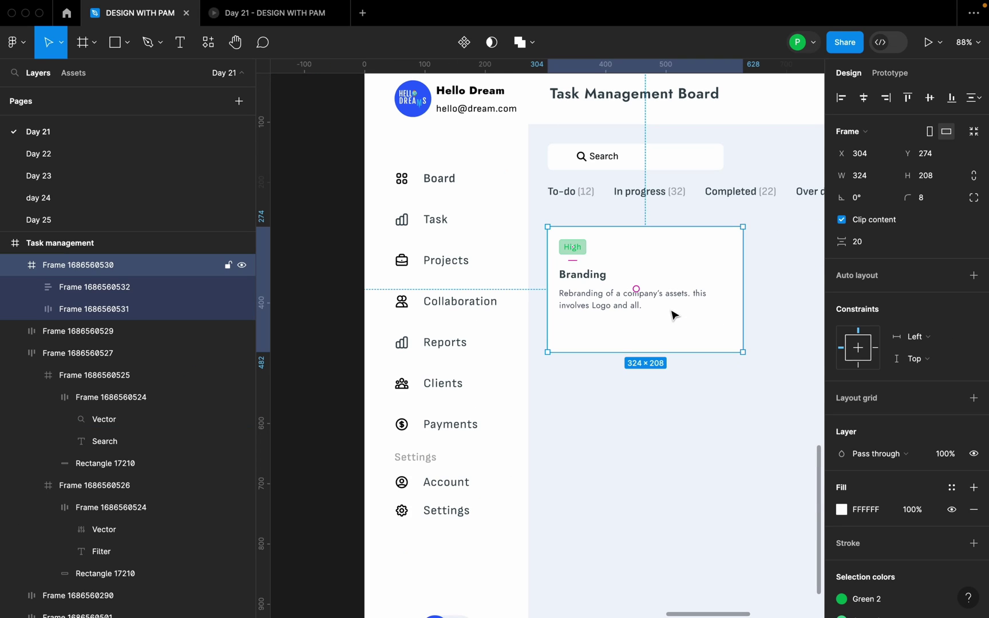
key("super+v")
left_click_drag(674, 315, 699, 327)
key("Delete")
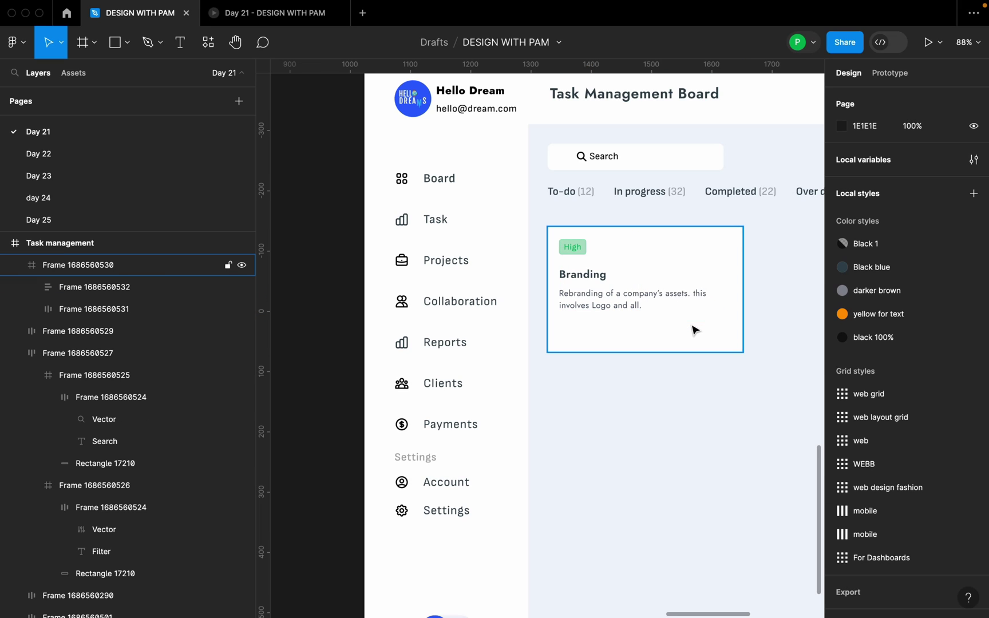
Draw a horizontal line about 260 wide below the new card's description and sample the reference divider's colour ECECEC for its stroke
key("l")
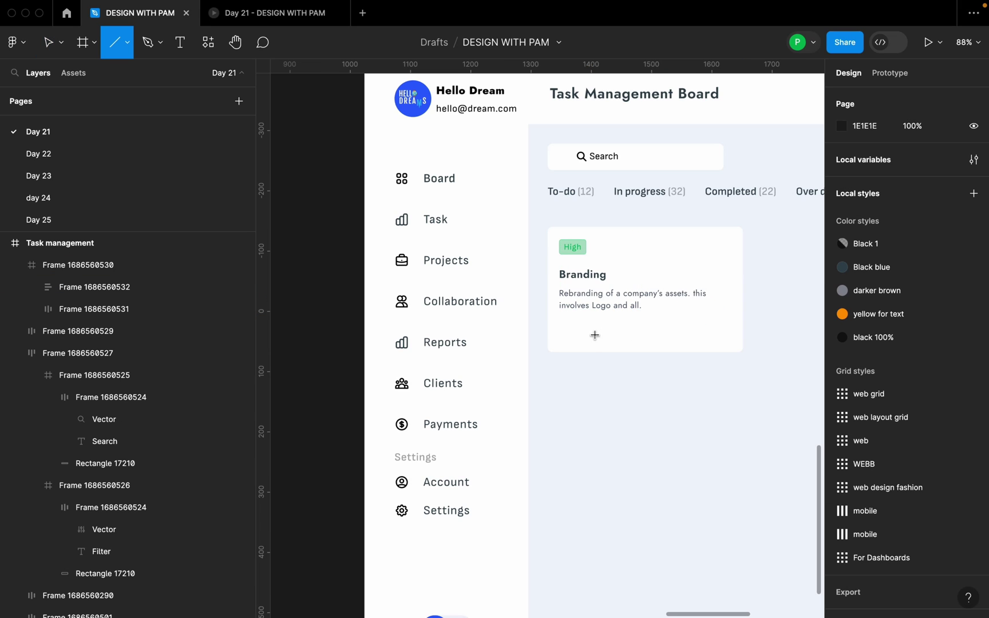
left_click_drag(563, 320, 719, 319)
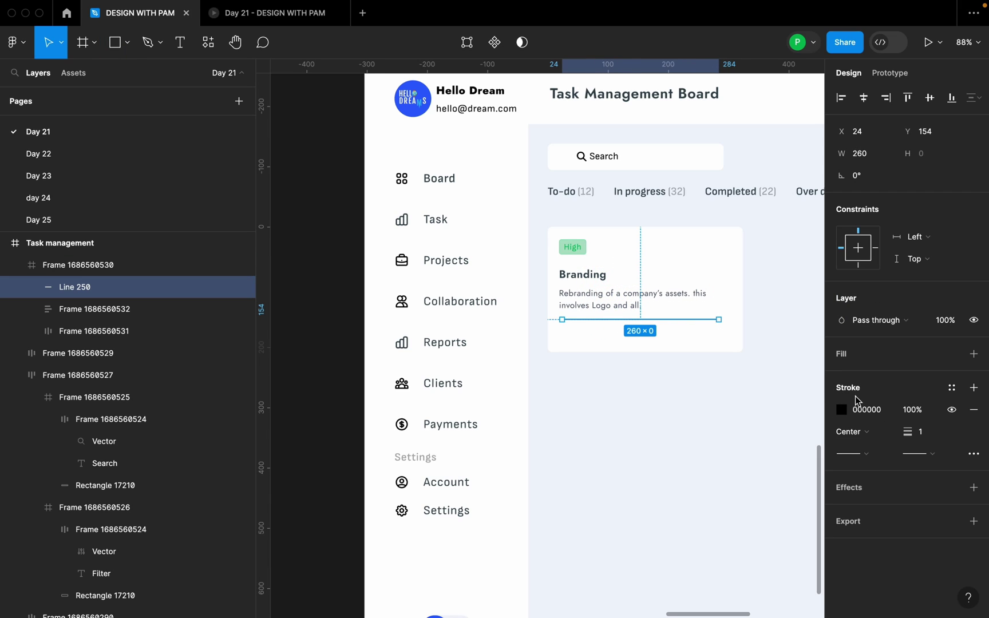
left_click(842, 410)
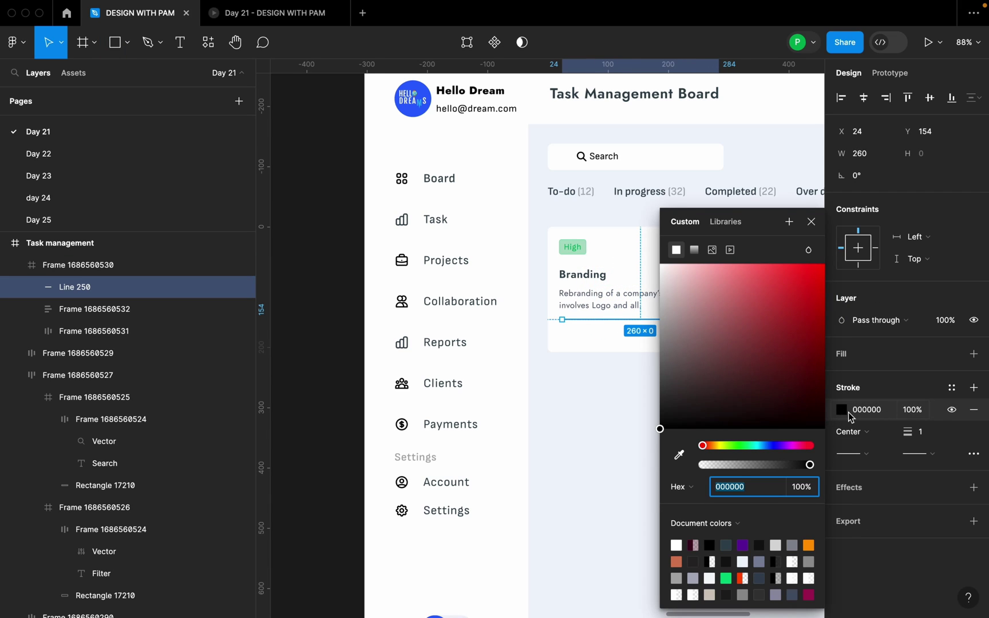
left_click(679, 455)
scroll(581, 312, "down", 5)
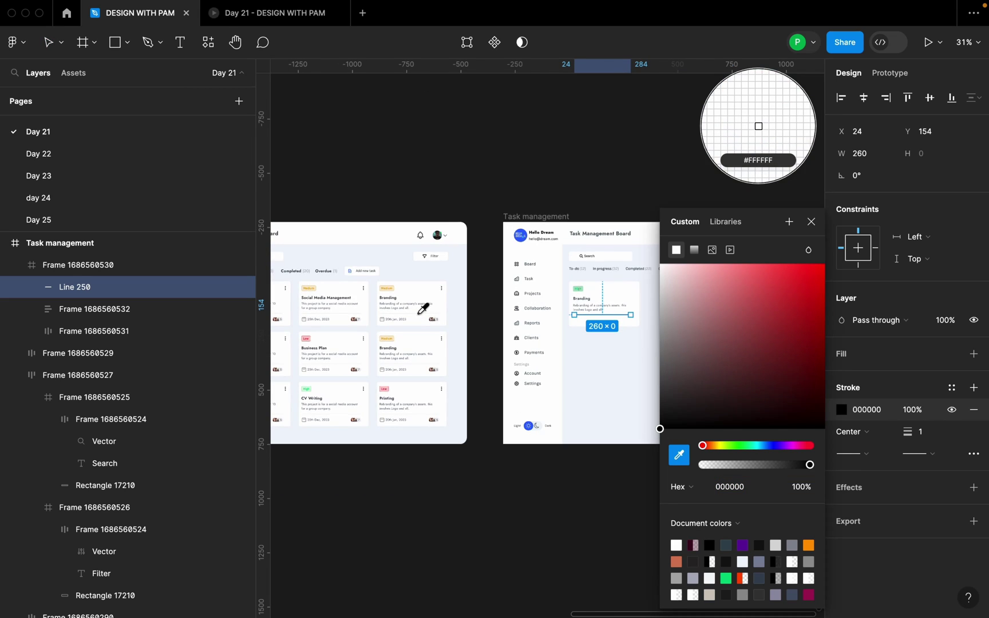
scroll(423, 310, "up", 15)
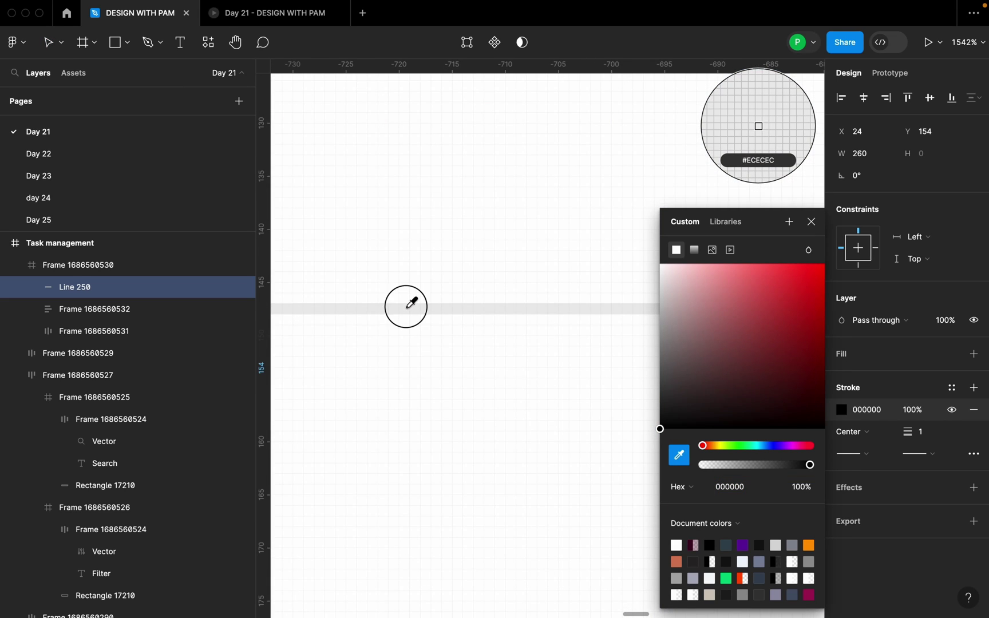
left_click(407, 307)
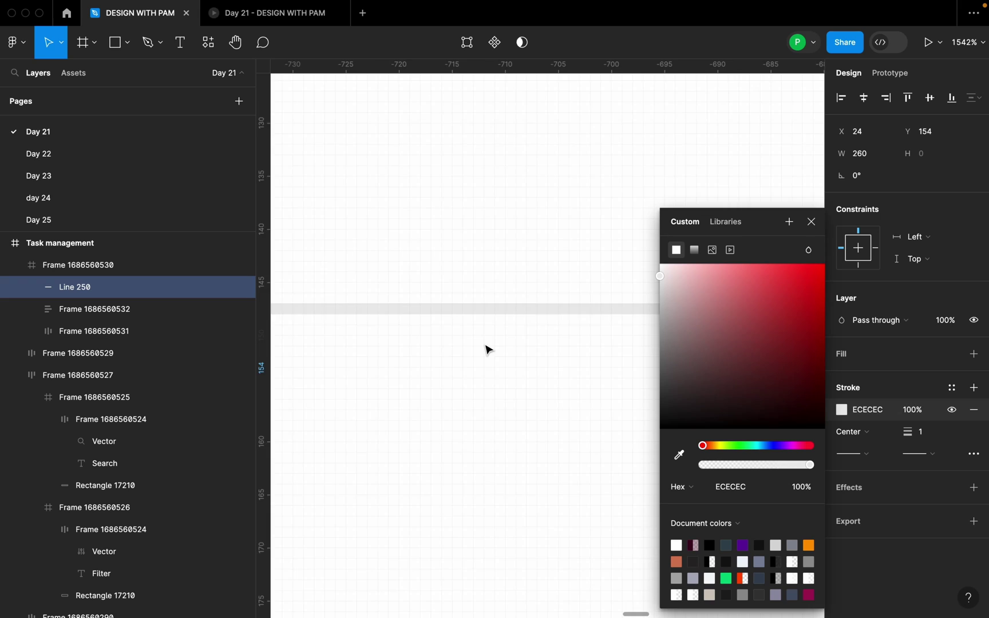
Set the divider line's width to 274 and centre it horizontally in the card
scroll(487, 349, "down", 15)
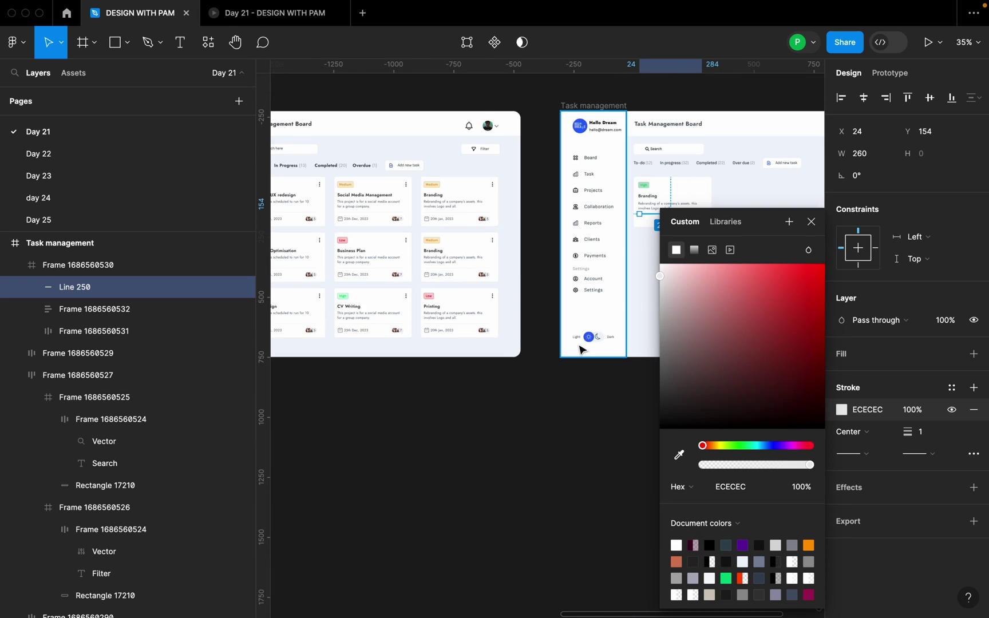
scroll(653, 342, "up", 5)
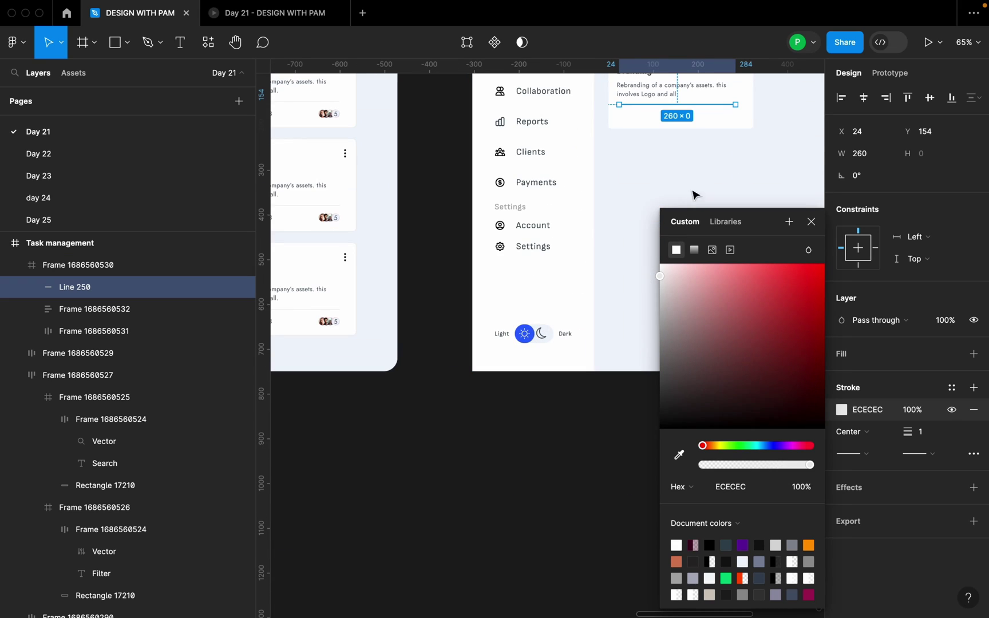
scroll(761, 177, "up", 1)
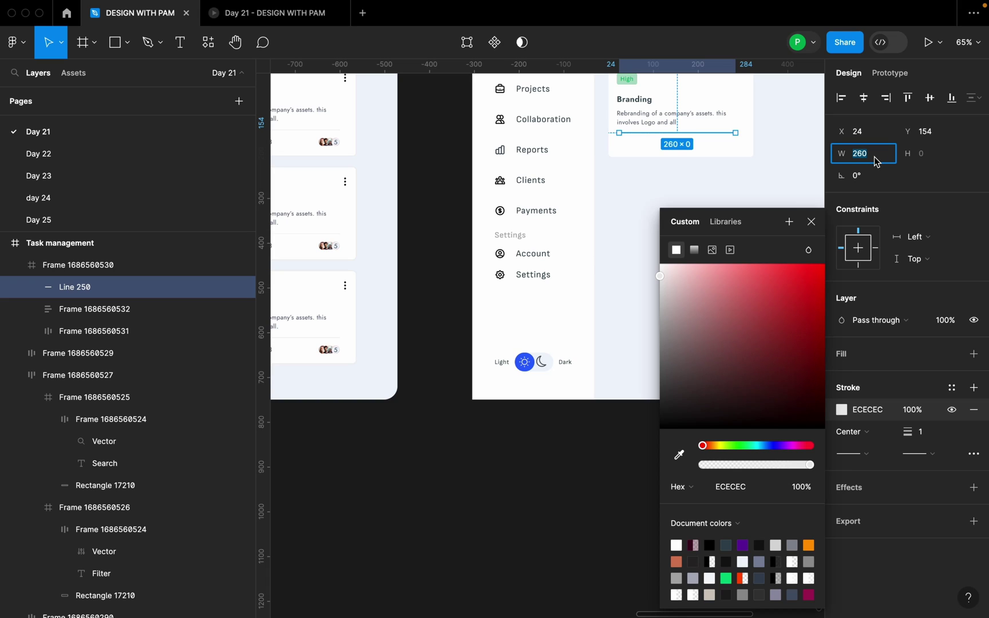
key("Return")
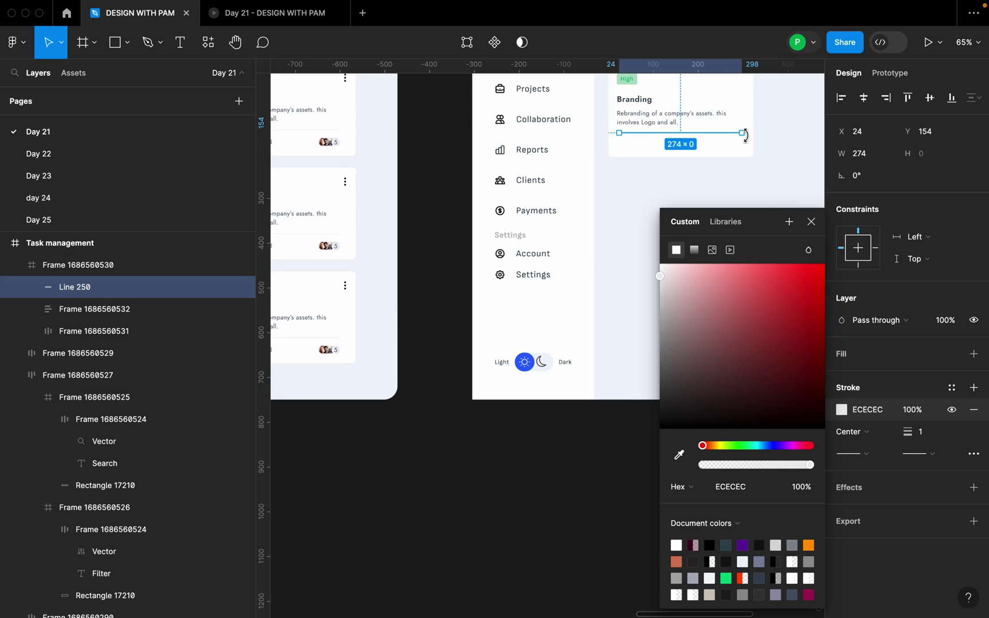
scroll(729, 156, "up", 5)
left_click(864, 98)
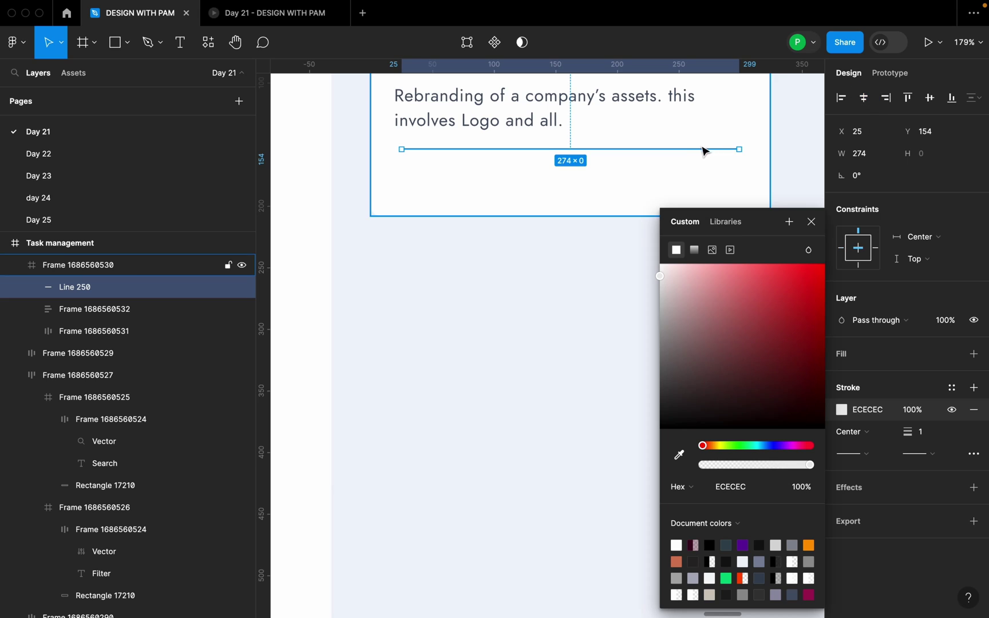
left_click(812, 222)
Combine the title-and-description group and the divider line in a vertical auto layout
scroll(822, 196, "up", 2)
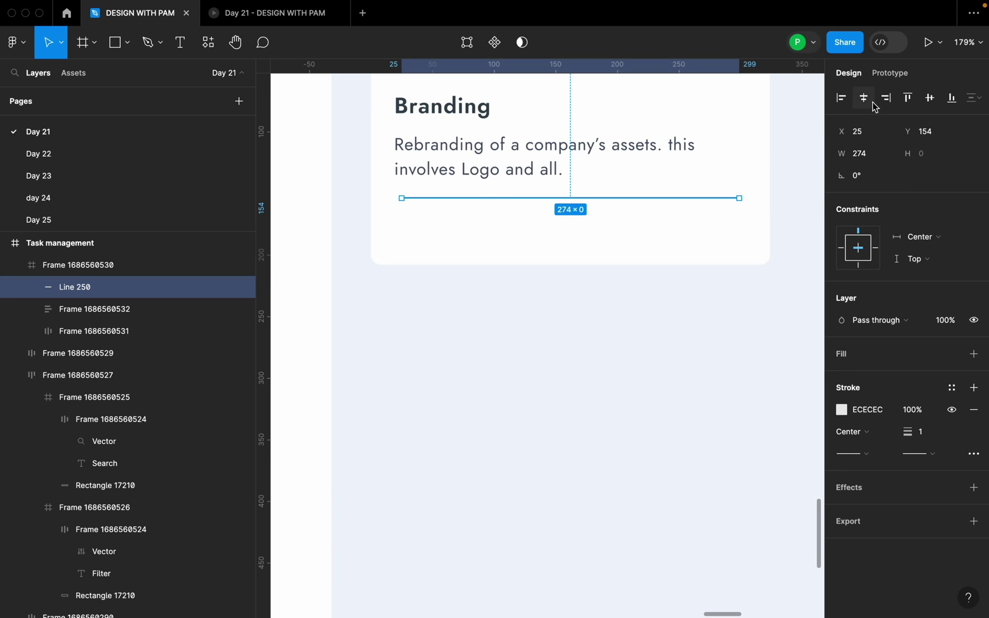
scroll(573, 269, "up", 2)
scroll(573, 309, "up", 5)
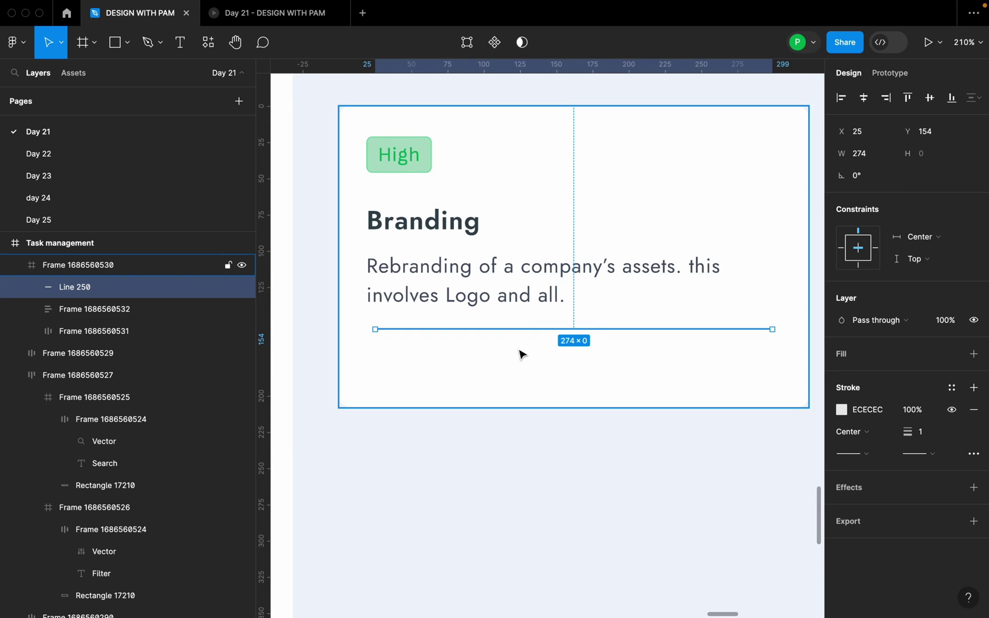
left_click(515, 289, "shift")
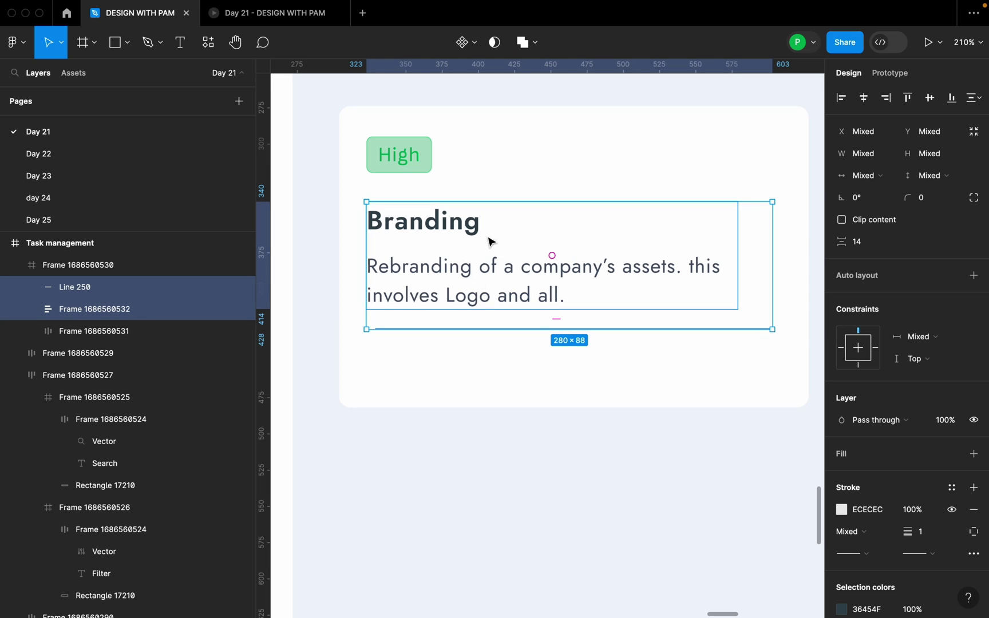
key("shift+a")
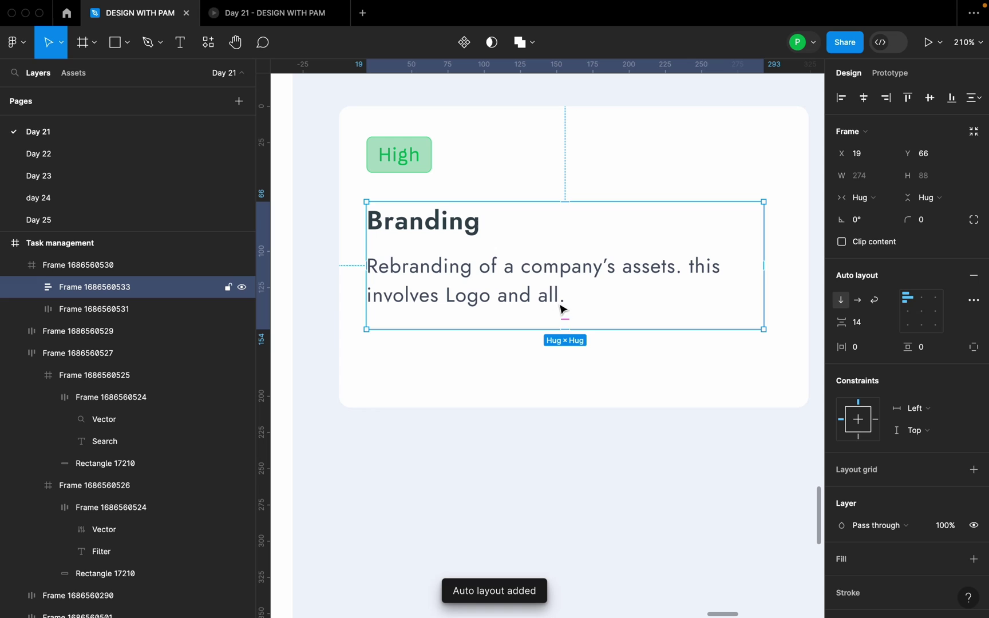
Set the gap between the description group and the divider line to 12
scroll(576, 319, "down", 5)
left_click(656, 359)
left_click(591, 314)
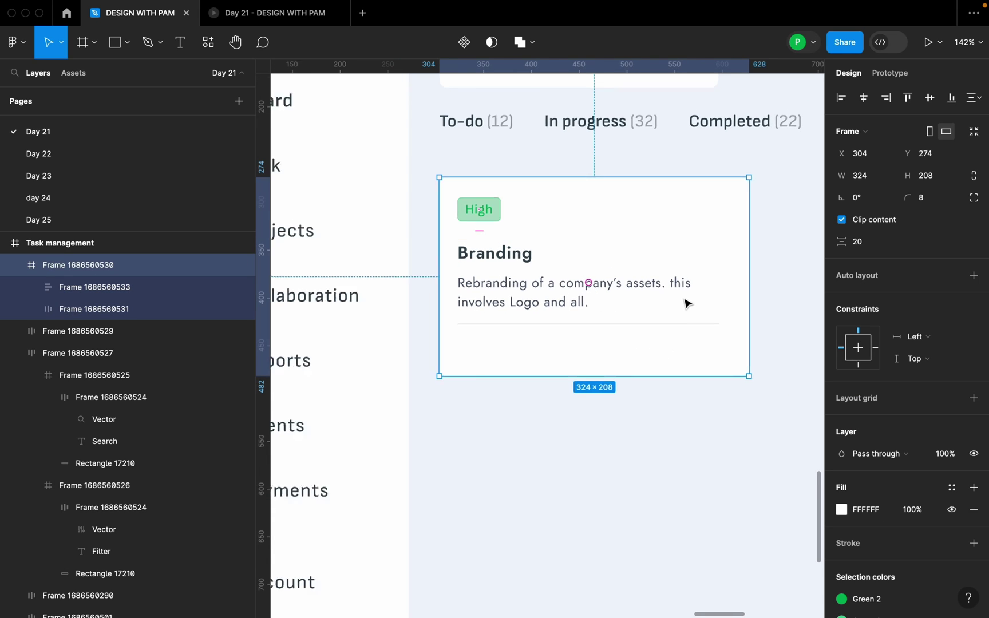
scroll(687, 303, "down", 10)
scroll(682, 304, "up", 4)
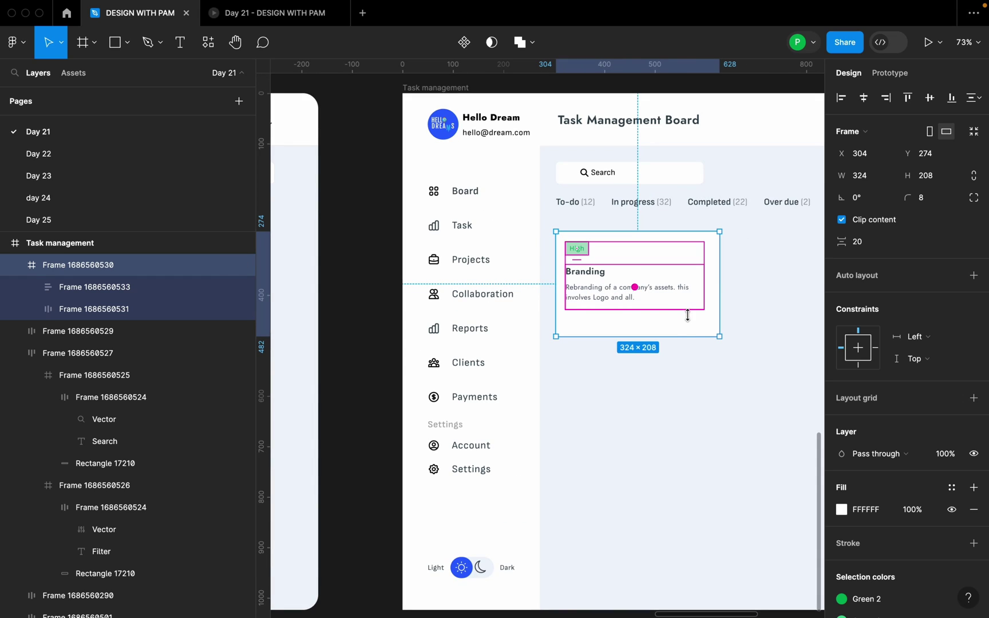
left_click(693, 345)
double_click(663, 297)
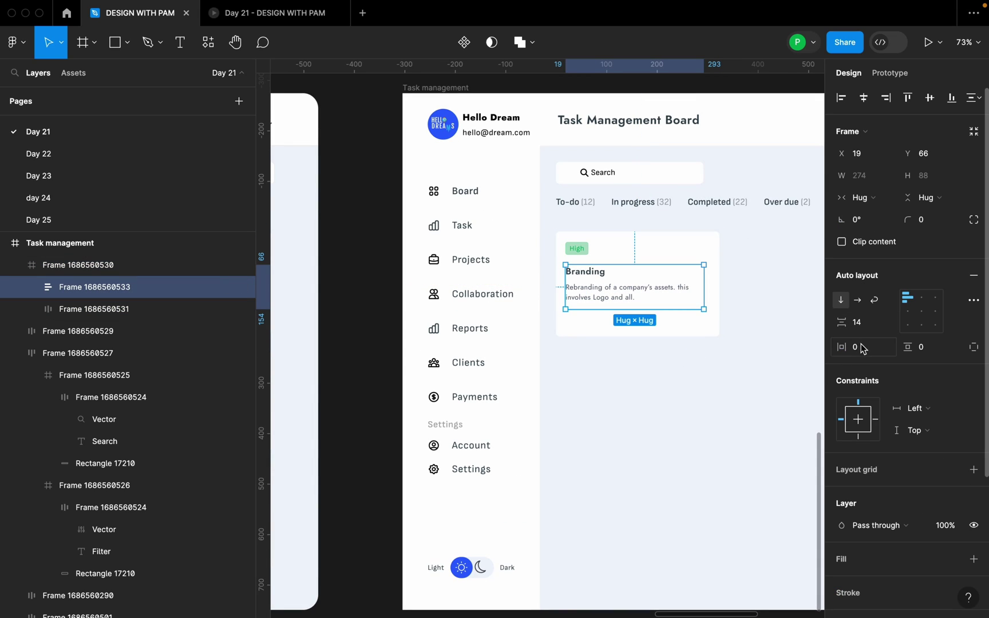
left_click(862, 324)
type("12")
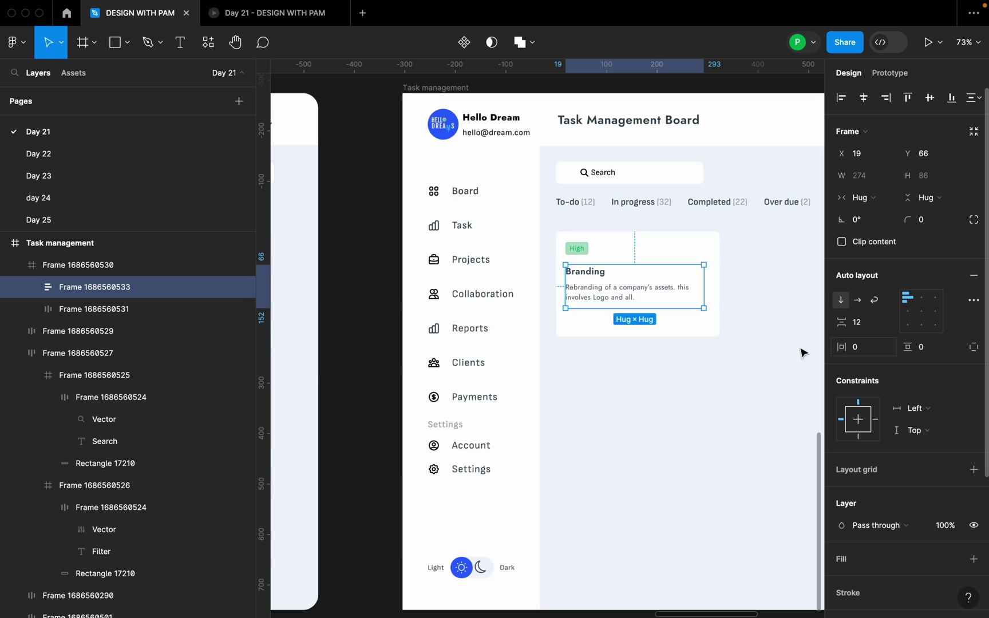
left_click(747, 335)
Add the date text "20, Dec, 2023" below the divider of the new card, following the reference card
scroll(747, 327, "down", 4)
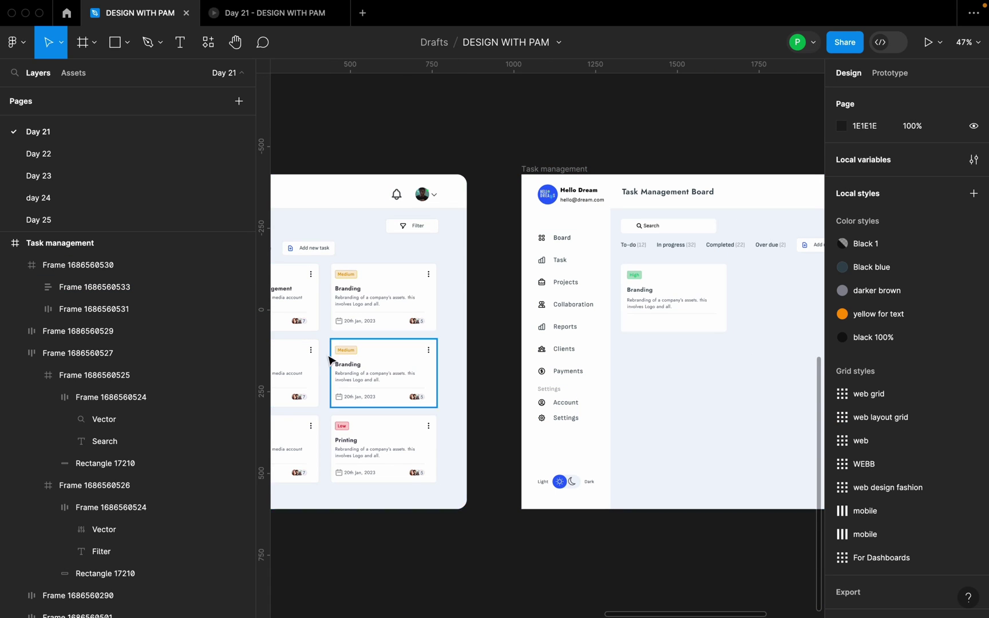
scroll(330, 360, "up", 5)
scroll(344, 318, "down", 7)
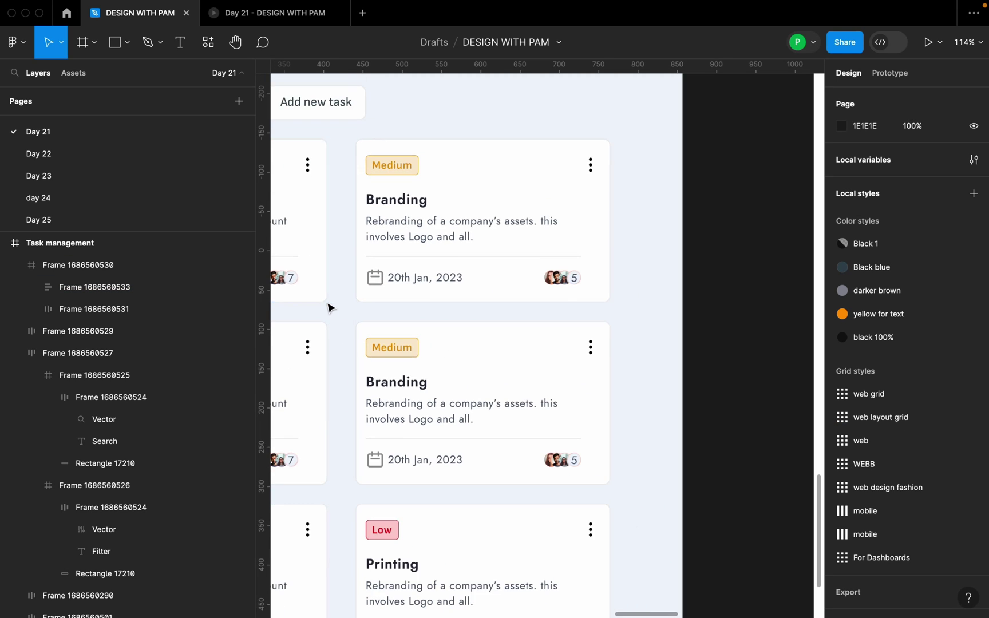
scroll(584, 302, "up", 8)
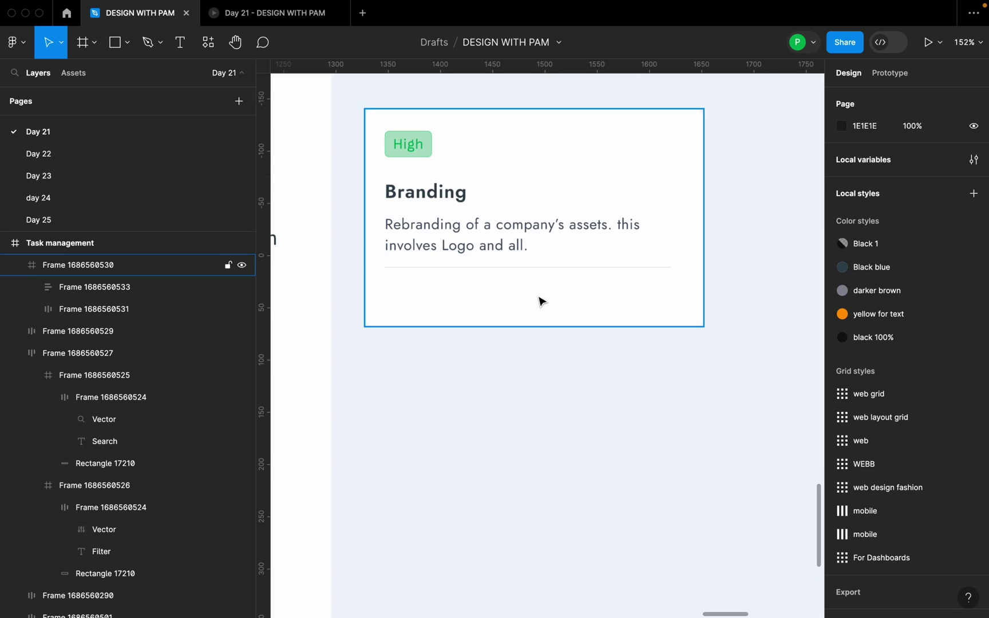
key("t")
left_click(481, 302)
type("2")
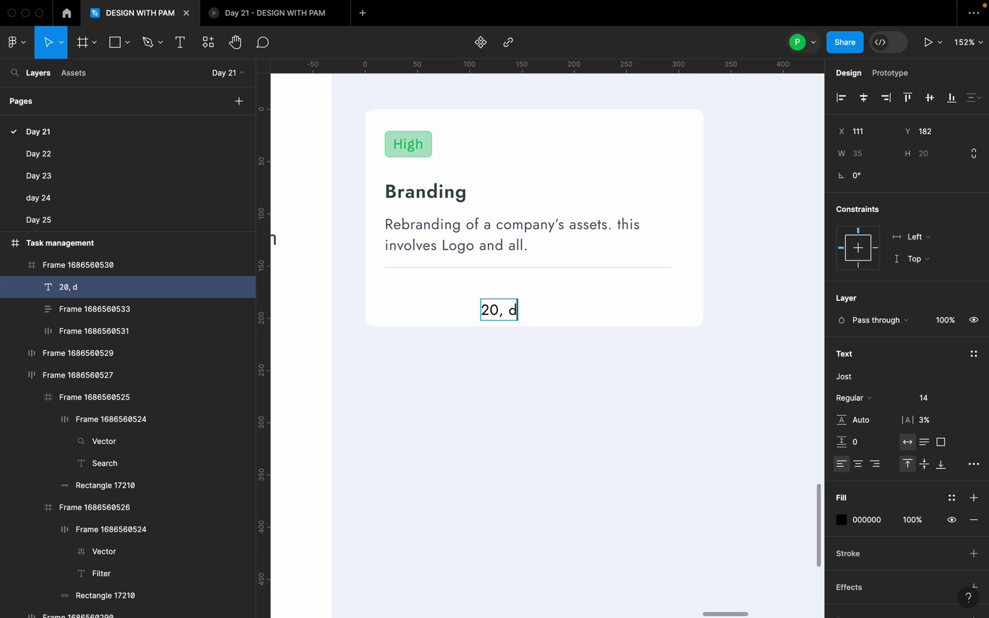
type("0, Dec, 2023")
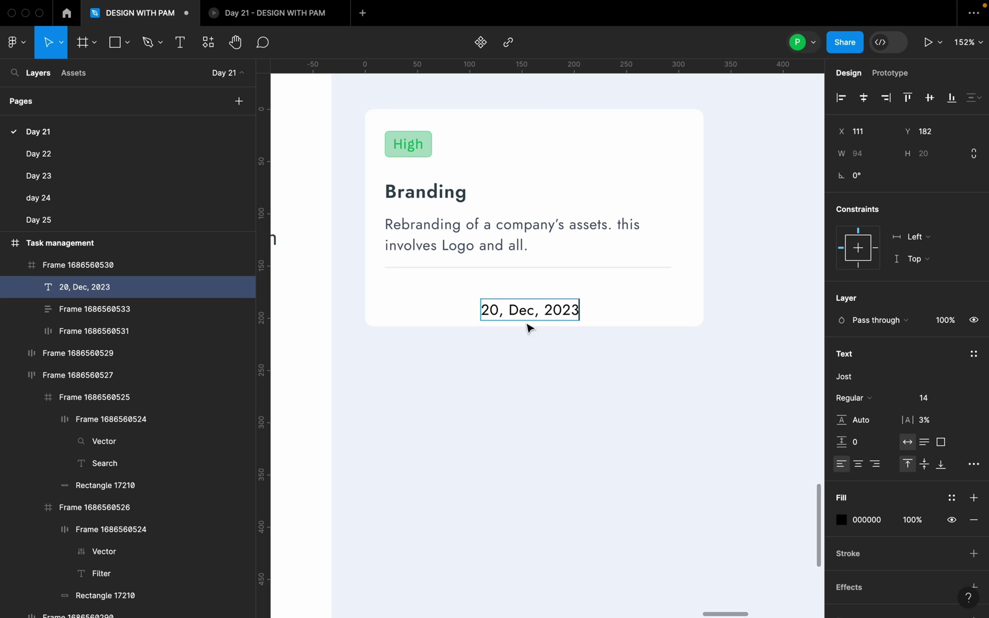
scroll(529, 327, "down", 10)
key("Escape")
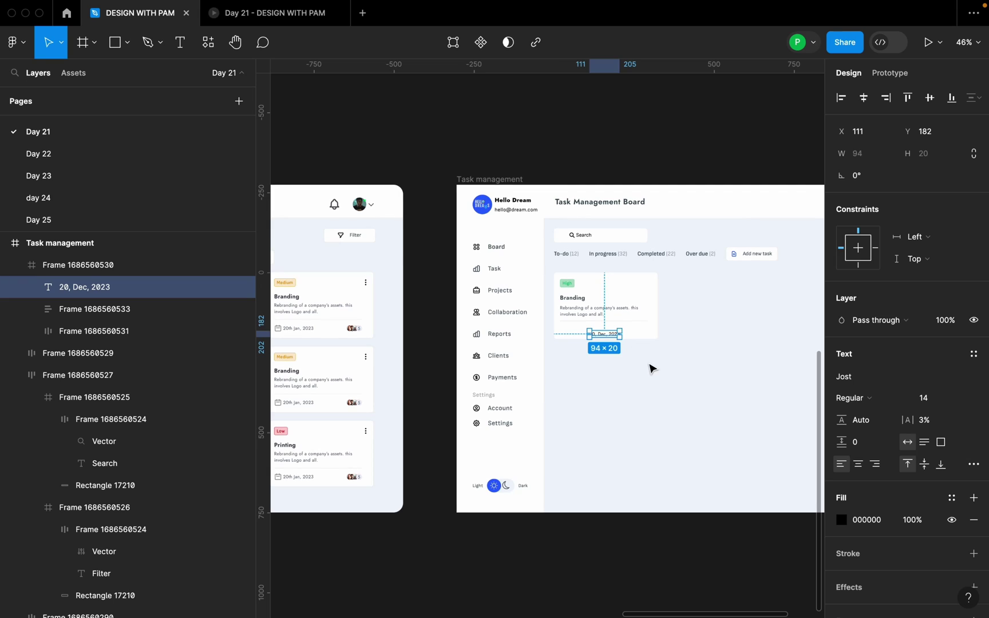
Correct the date text to "20th Dec, 2023" and position it under the divider at about X 27, Y 172
scroll(616, 367, "up", 5)
left_click_drag(614, 297, 545, 293)
double_click(545, 293)
left_click(532, 295)
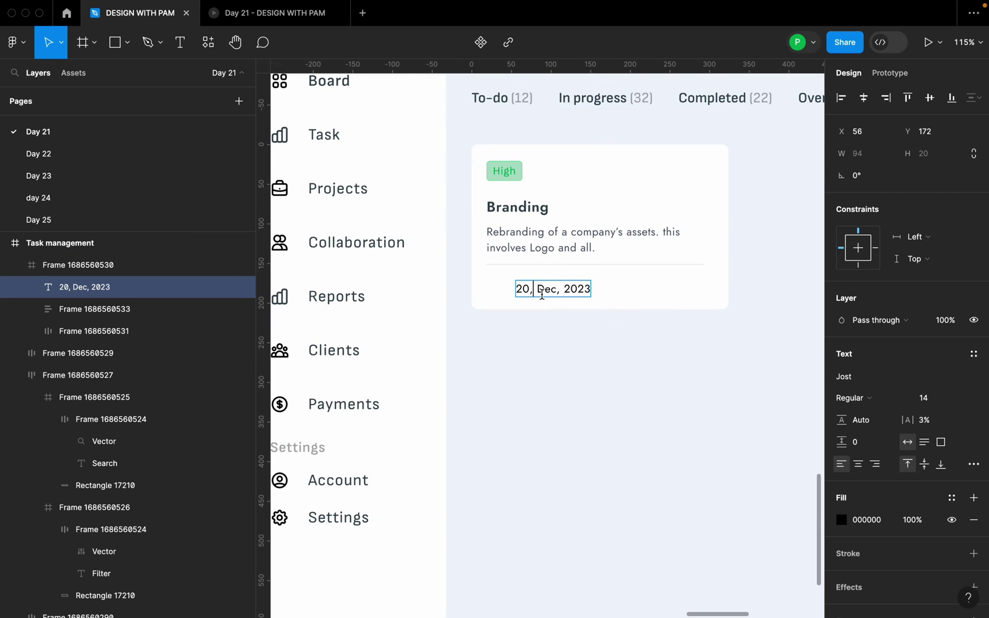
key("BackSpace")
type("th")
key("Escape")
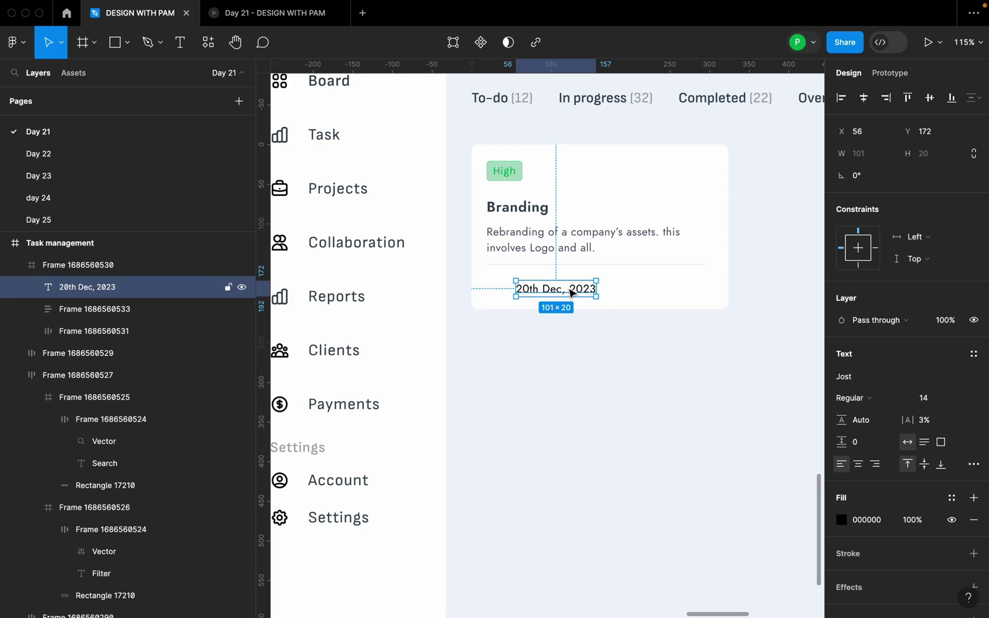
left_click_drag(569, 289, 551, 291)
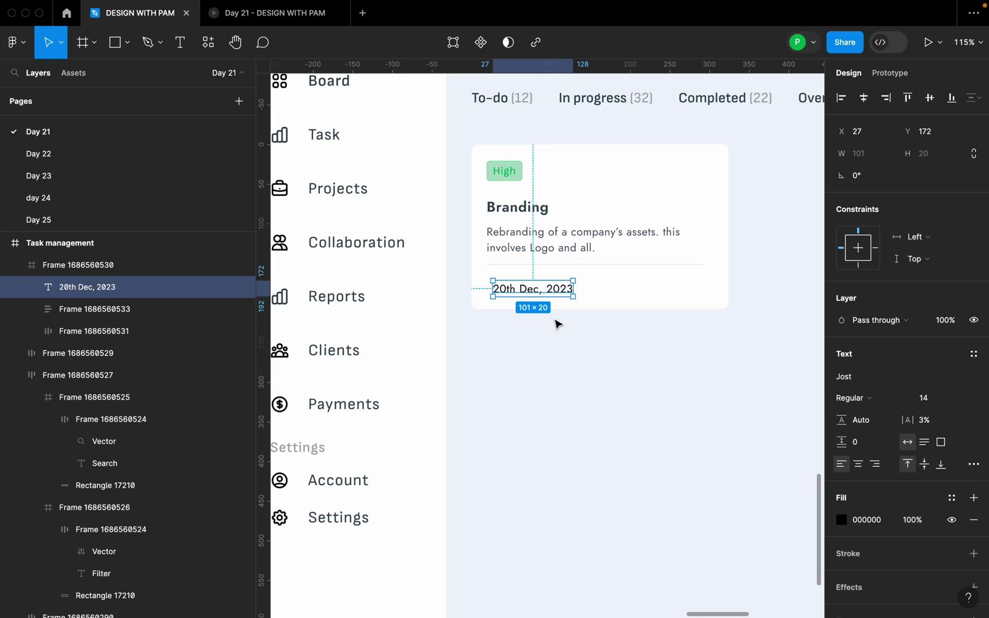
Change the date text's font to Sofia Sans
left_click(867, 375)
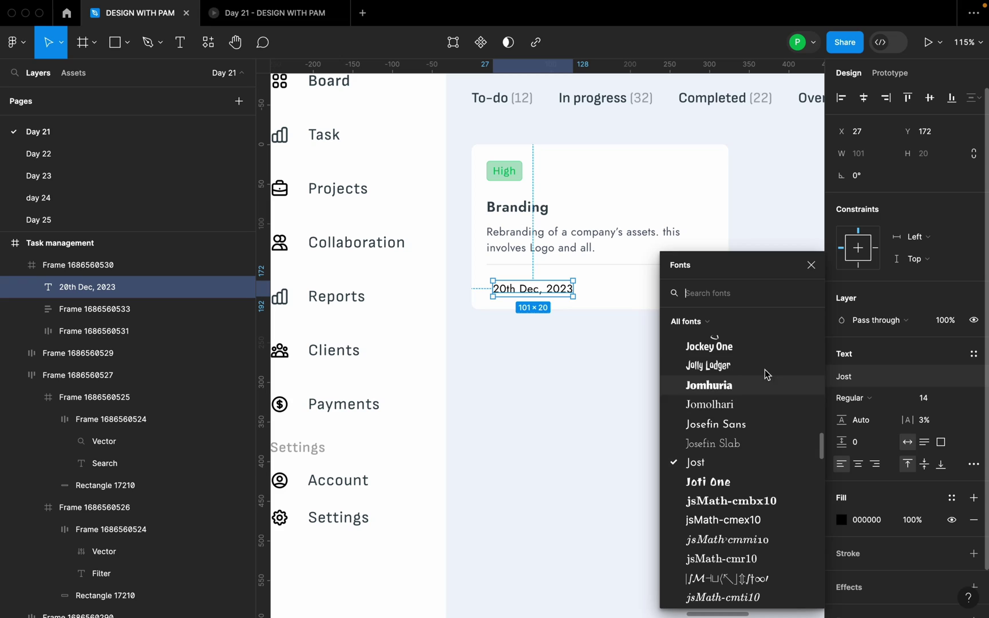
type("sofi")
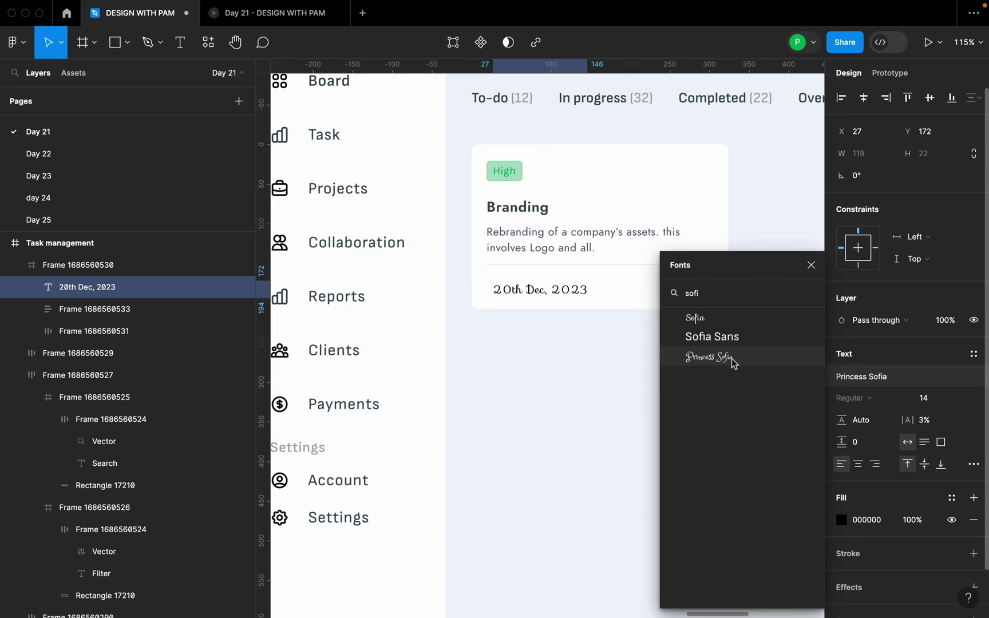
left_click(701, 333)
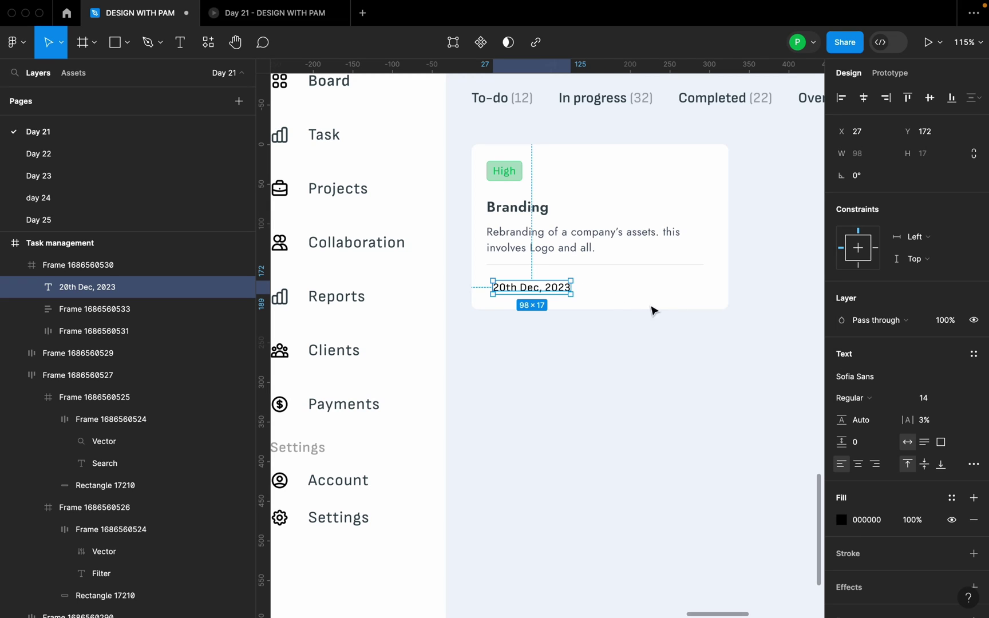
Apply the Non black colour style to the date text and shift it right to about X 36
left_click(875, 400)
left_click(877, 402)
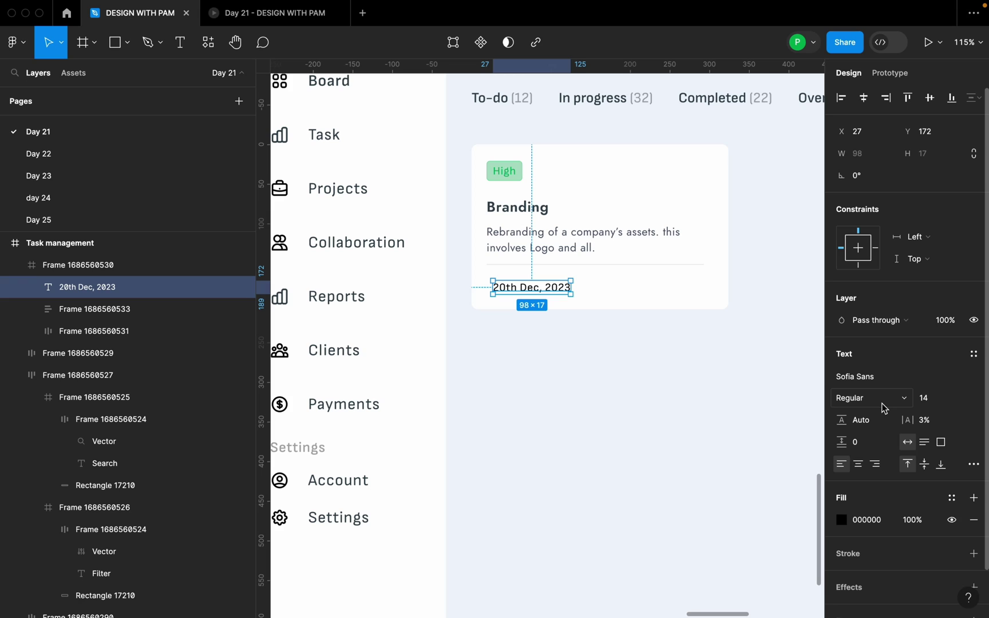
scroll(692, 354, "down", 5)
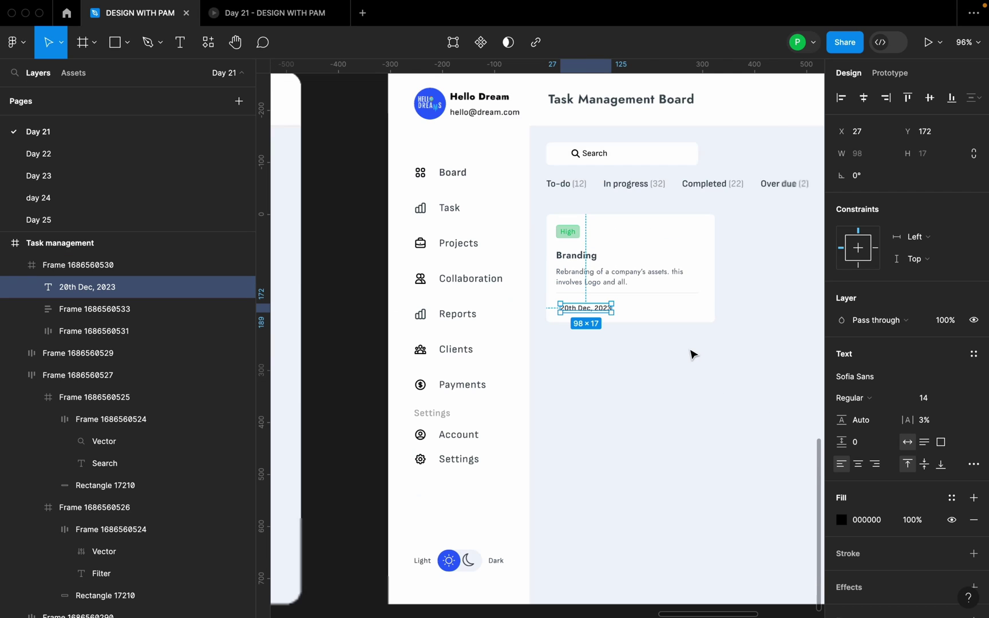
scroll(691, 353, "up", 5)
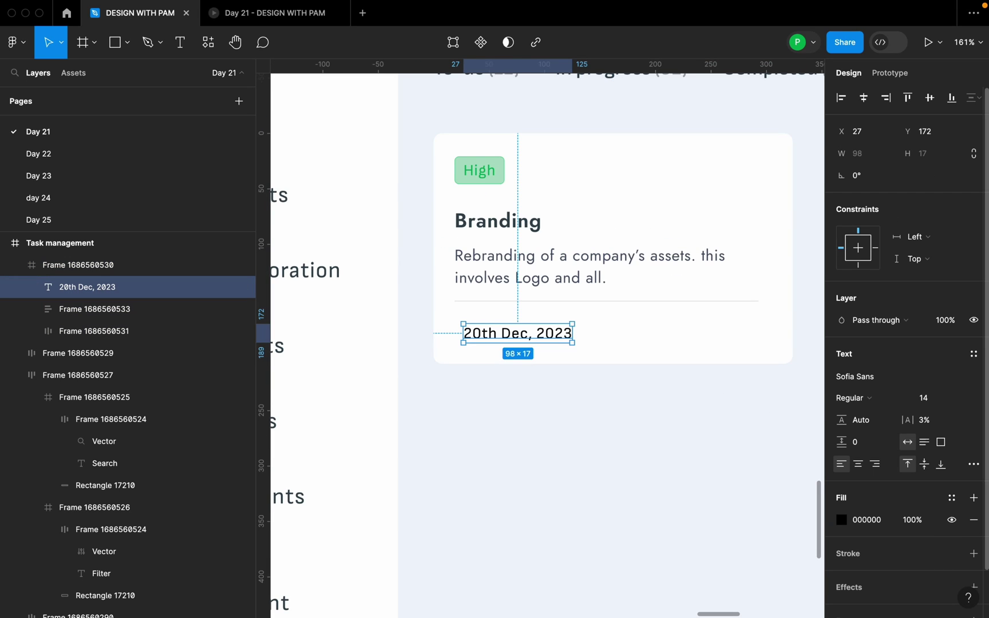
left_click(951, 498)
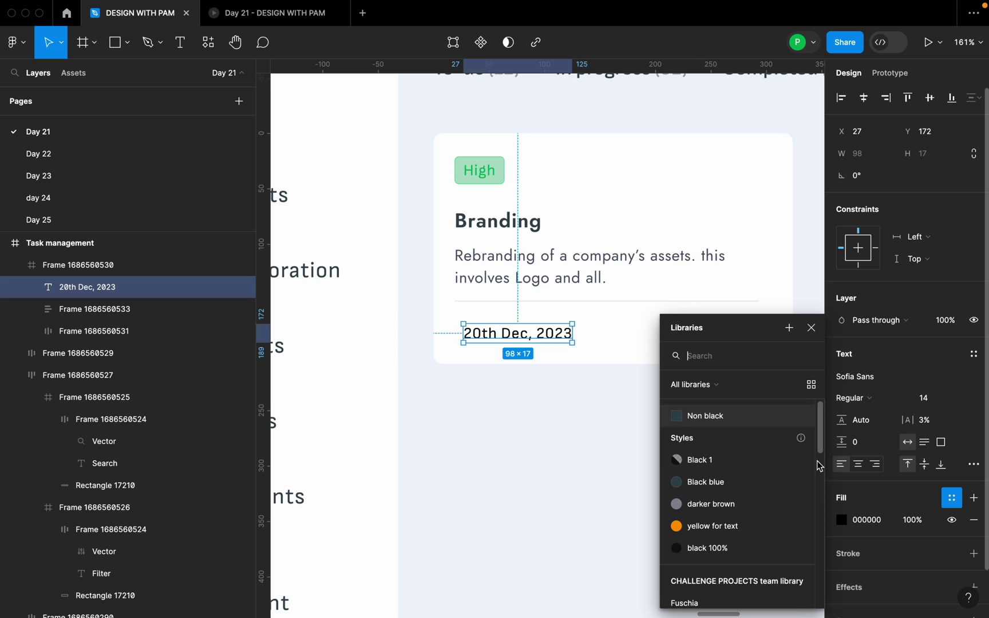
left_click(728, 423)
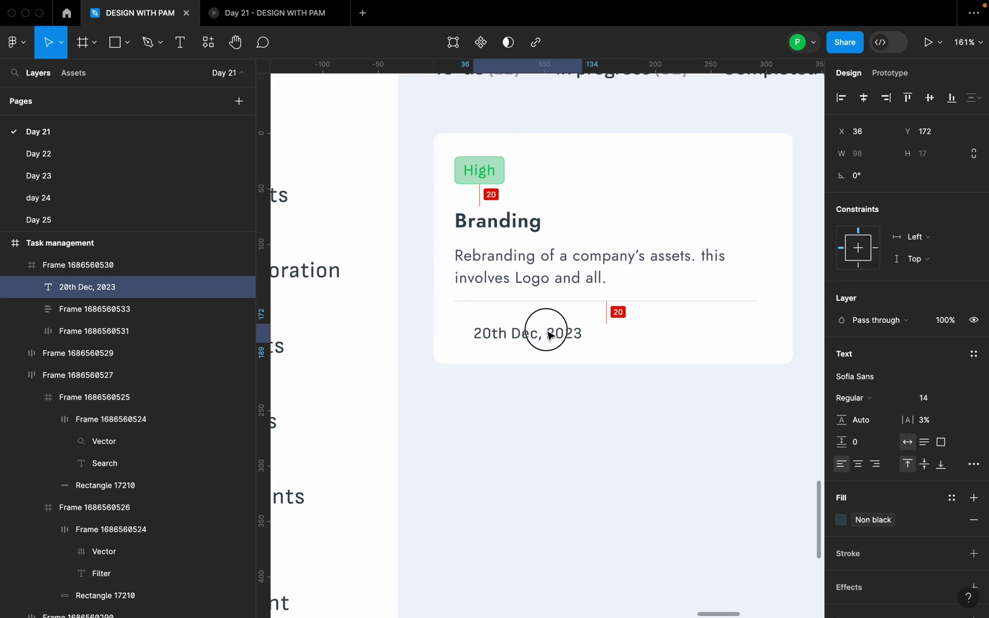
Search the Heroicons plugin for "ca" and place the outlined calendar icon in the card's date row
right_click(563, 420)
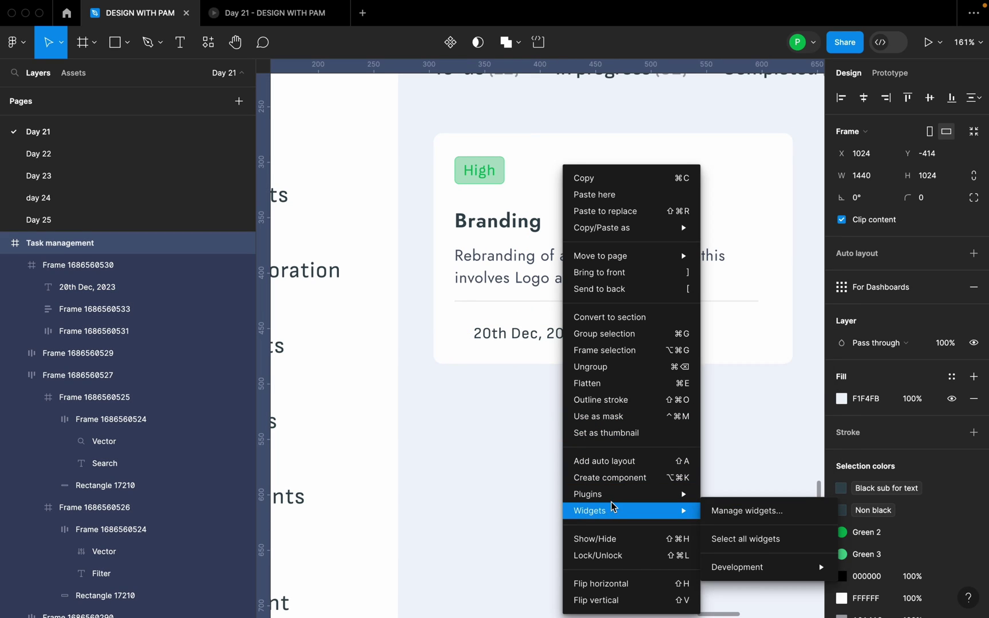
left_click(704, 319)
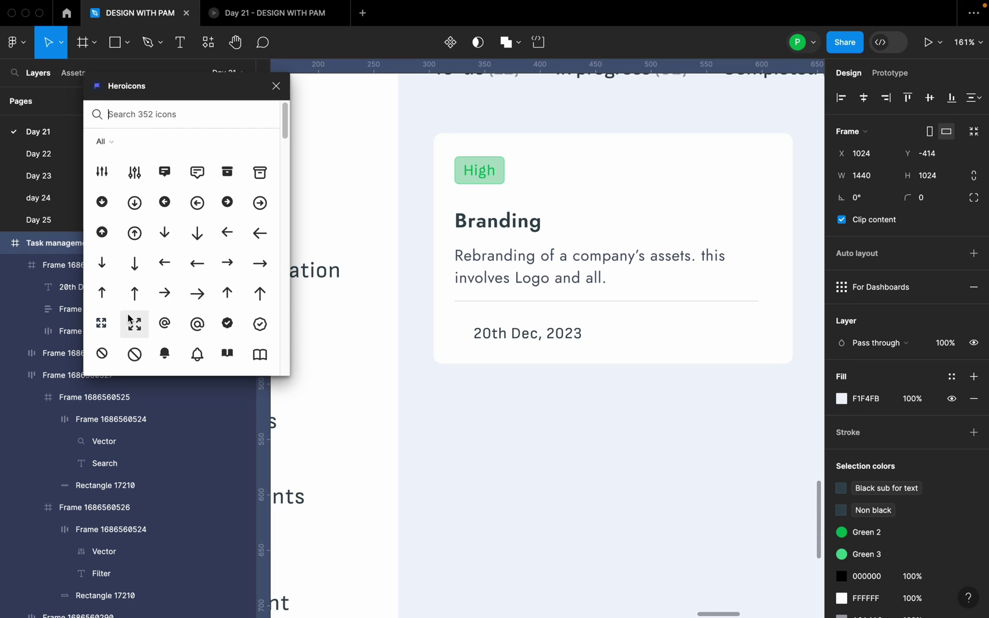
scroll(161, 275, "down", 2)
left_click(171, 118)
type("ca")
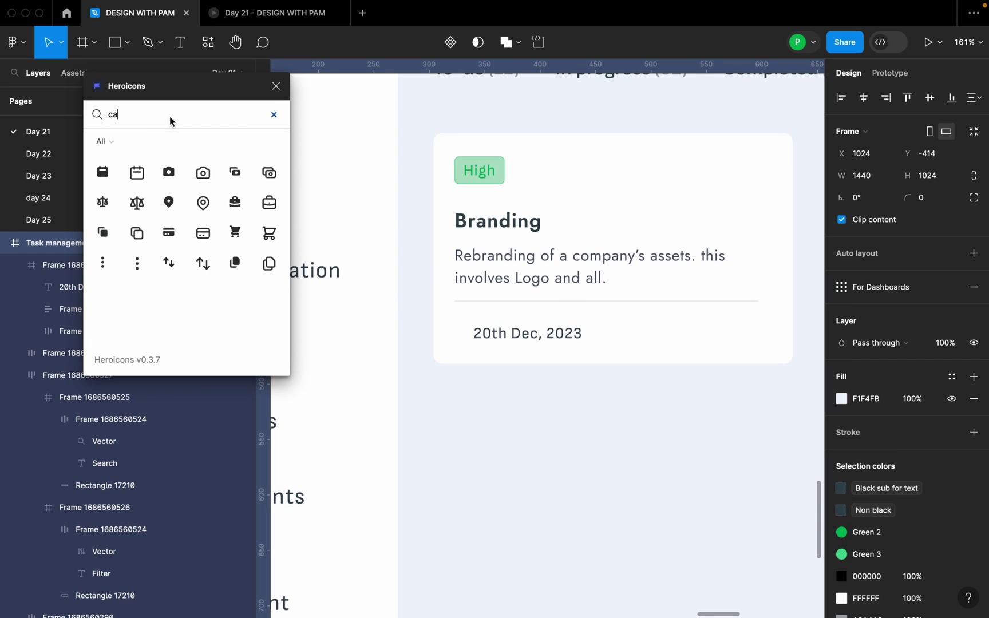
left_click(139, 171)
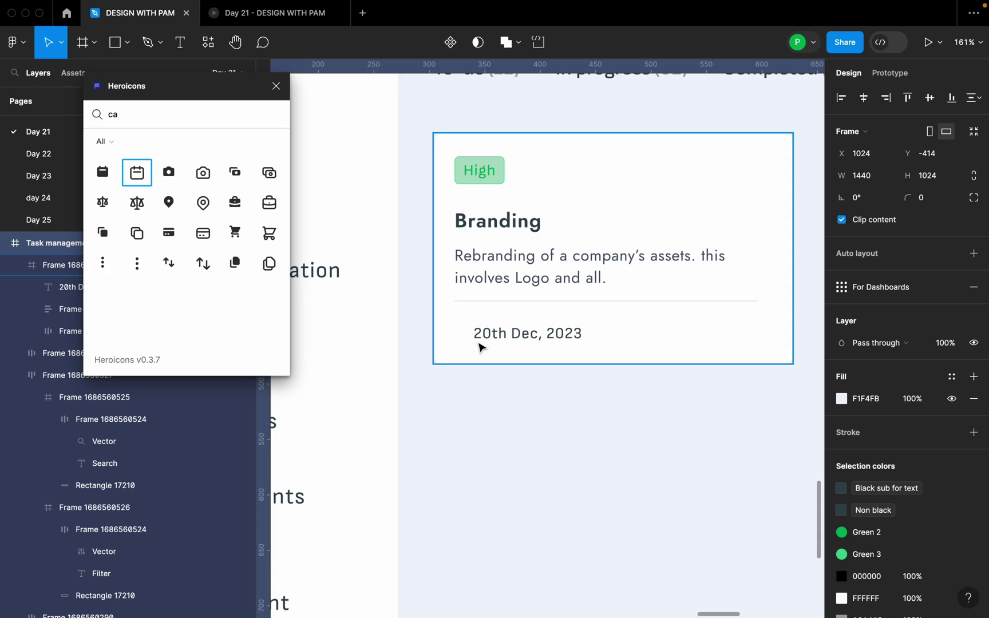
left_click_drag(148, 183, 488, 331)
Move the date text clear of the calendar icon and align the icon with the card text's left edge
left_click(559, 338)
left_click(559, 333)
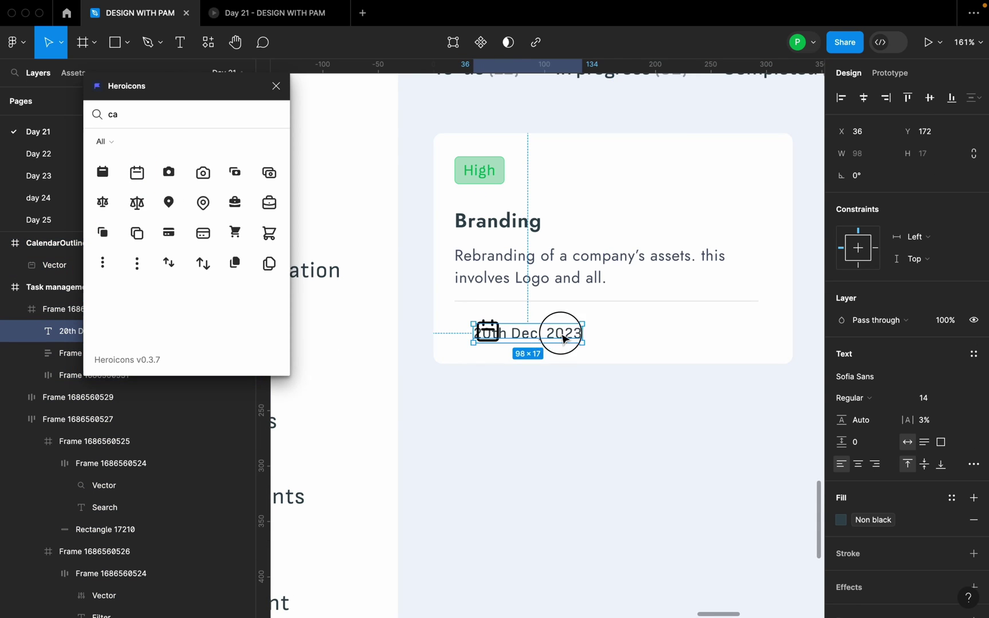
left_click_drag(558, 334, 615, 333)
key("Escape")
double_click(496, 337)
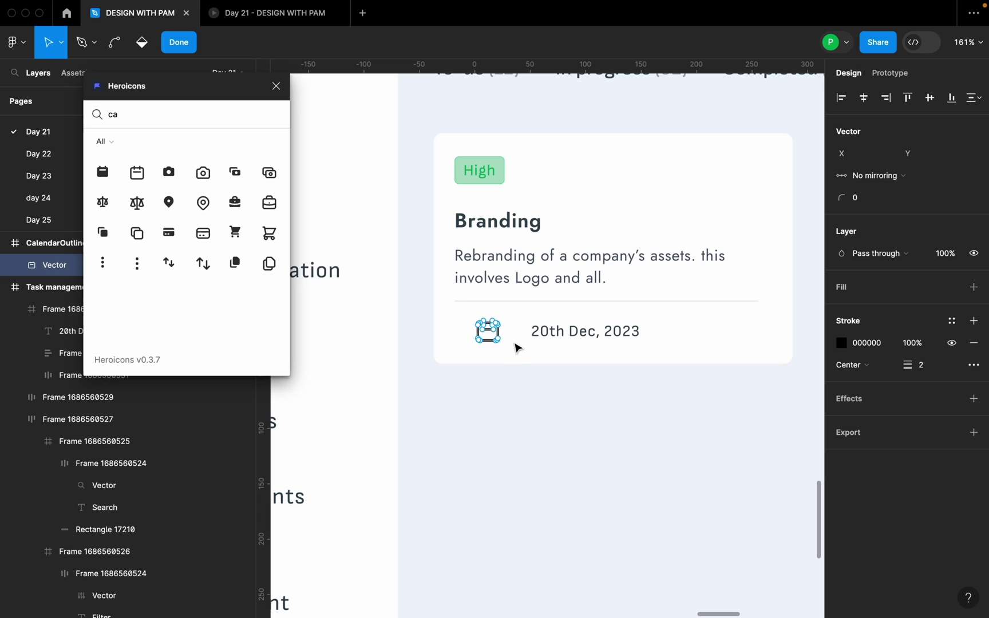
key("Escape")
key("shift+2")
left_click(497, 301)
left_click(504, 326)
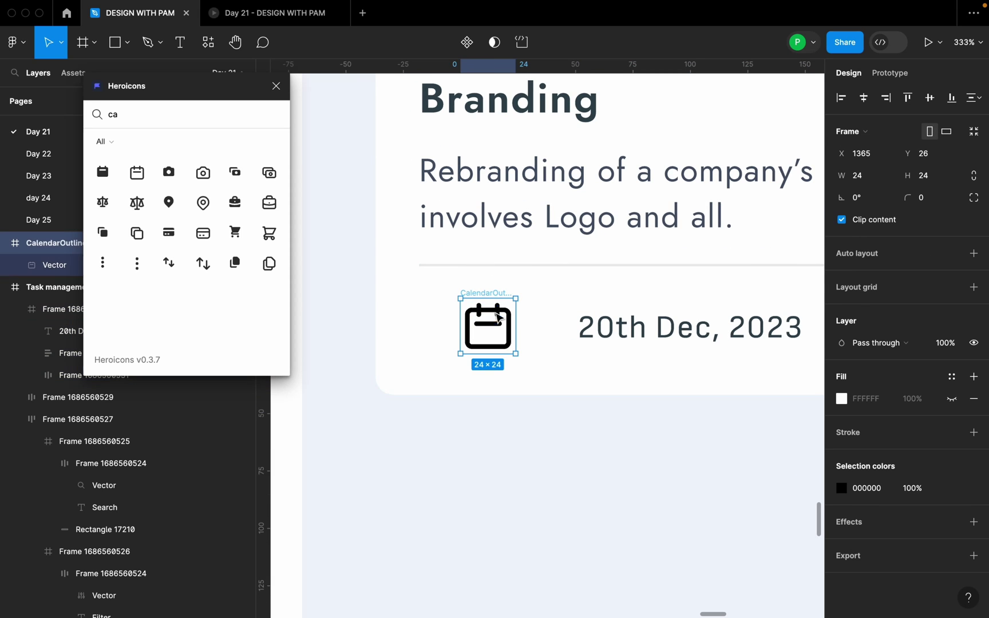
left_click_drag(504, 326, 463, 328)
Move the date text close beside the calendar icon, at about X 51, Y 171
left_click(603, 323)
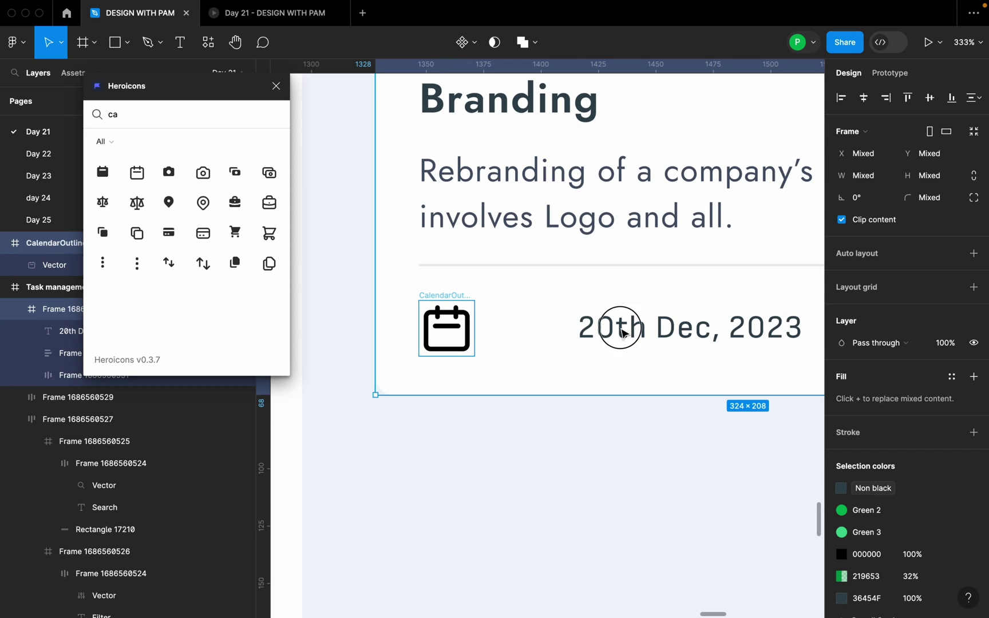
left_click(621, 328)
left_click_drag(620, 329, 575, 339)
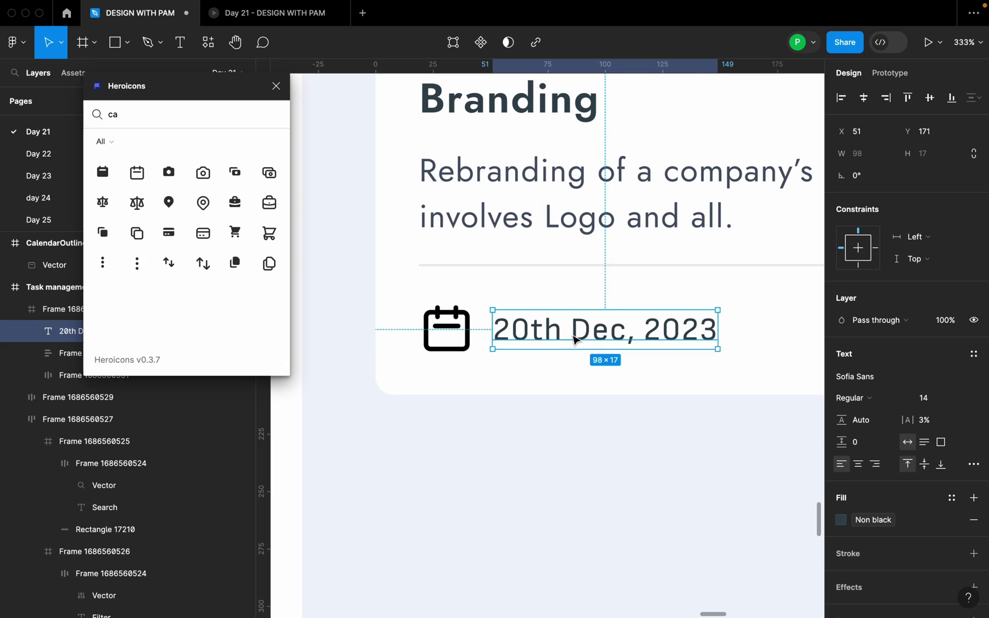
Try to combine the calendar icon and the date text into an auto layout row
left_click(462, 312, "shift")
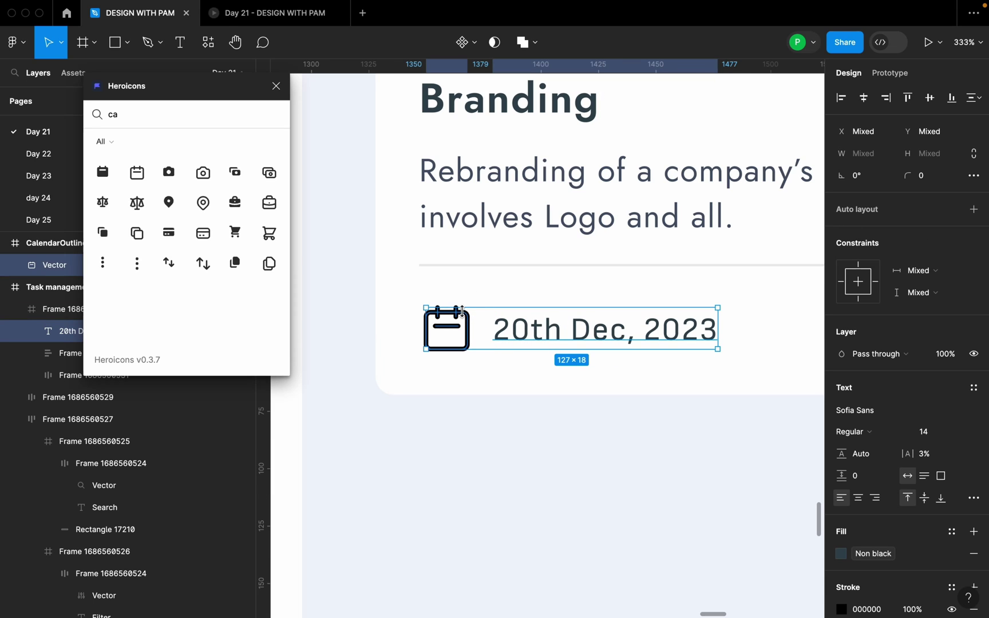
key("shift+a")
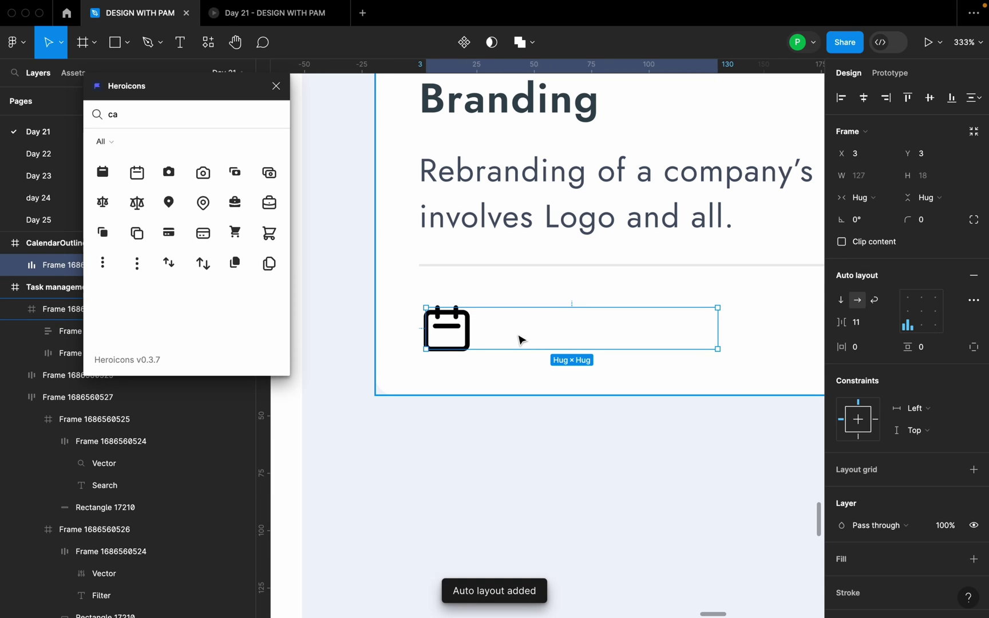
key("super+z")
Move the calendar icon and date text together out of the card to just below it, and close the Heroicons plugin
left_click_drag(566, 344, 578, 392)
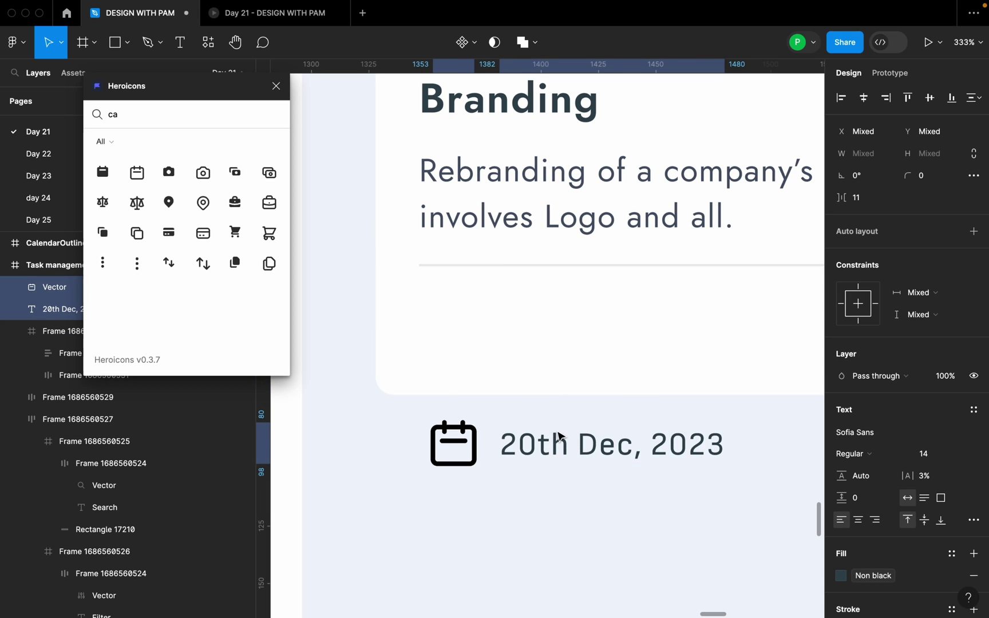
scroll(559, 440, "down", 1)
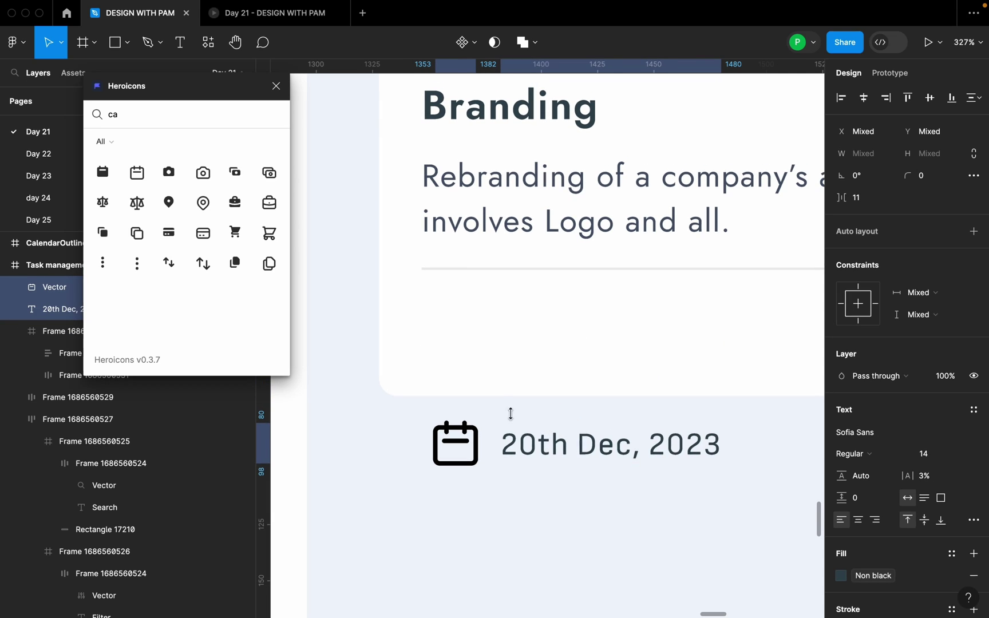
left_click(63, 336)
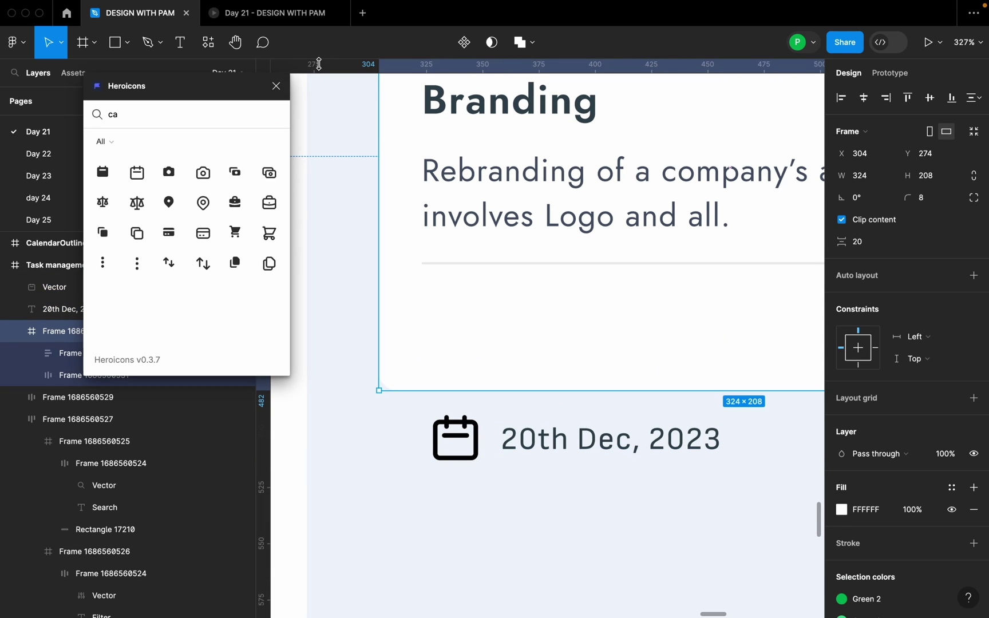
left_click(274, 89)
left_click(70, 311)
left_click_drag(74, 314, 80, 344)
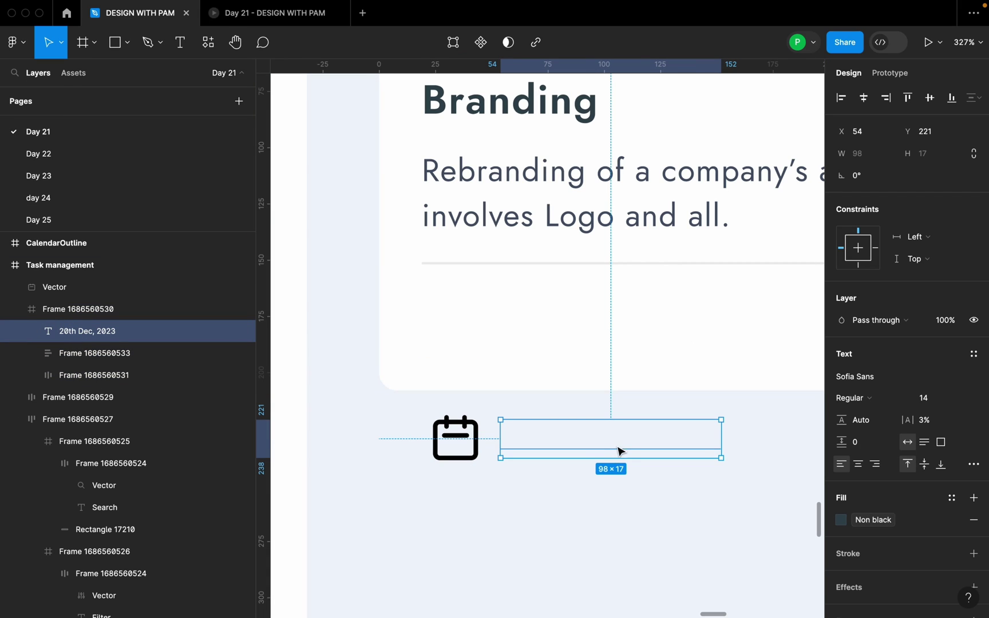
left_click_drag(621, 451, 607, 346)
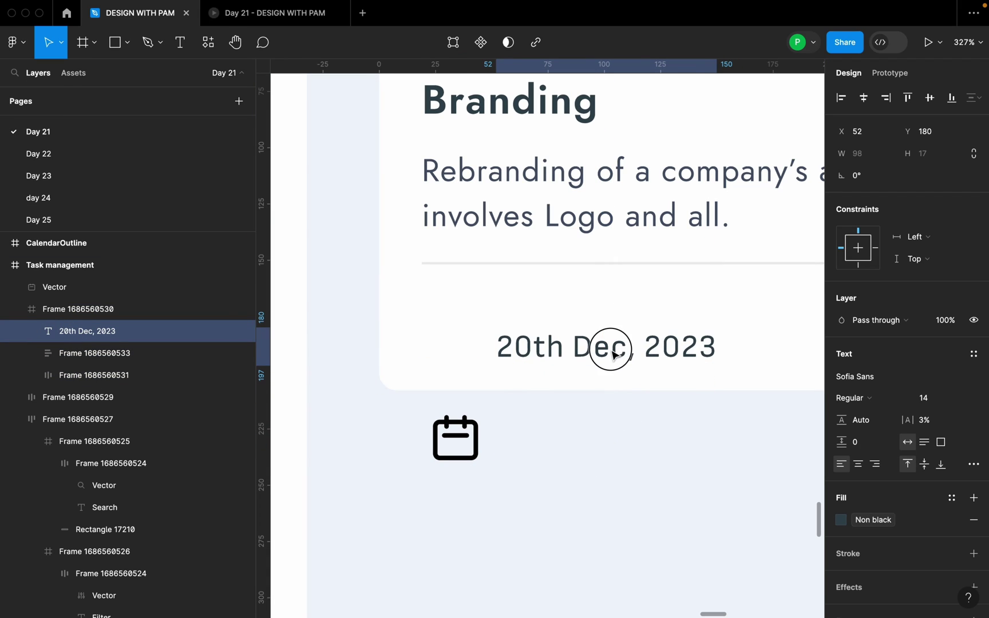
left_click(96, 290)
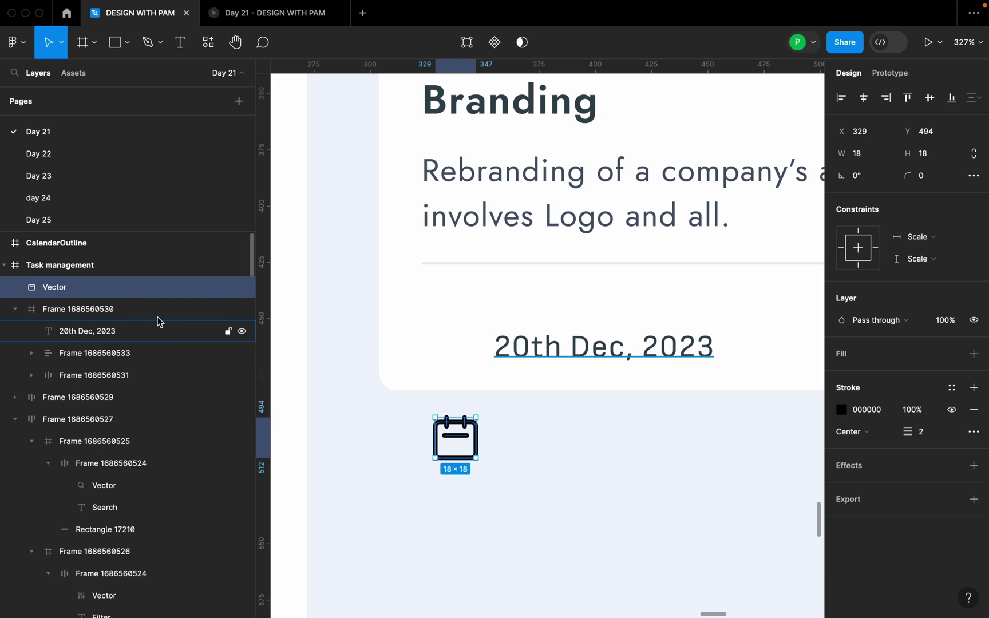
left_click_drag(73, 288, 85, 329)
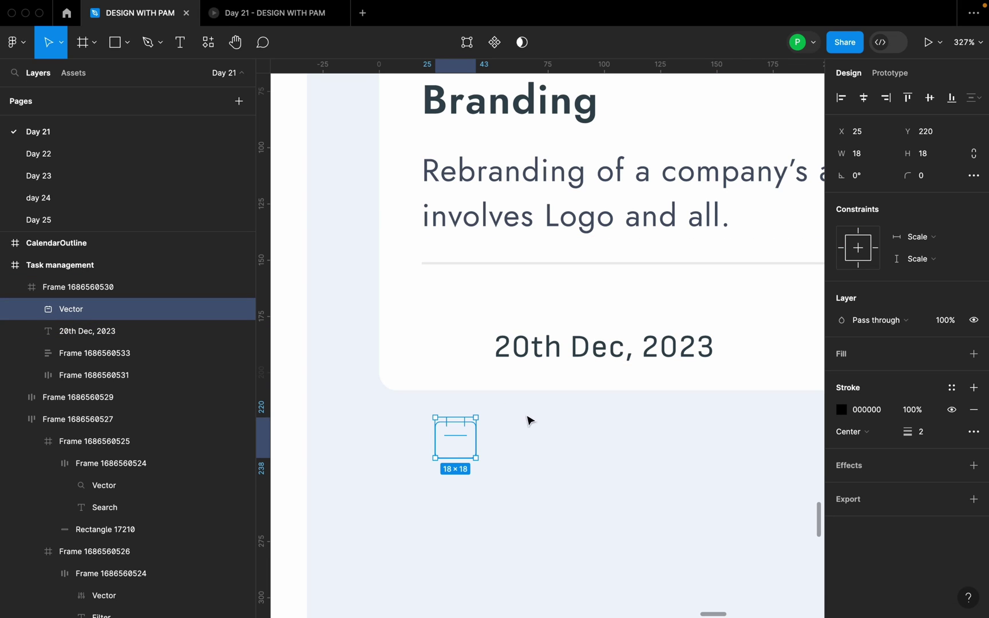
left_click_drag(456, 447, 461, 346)
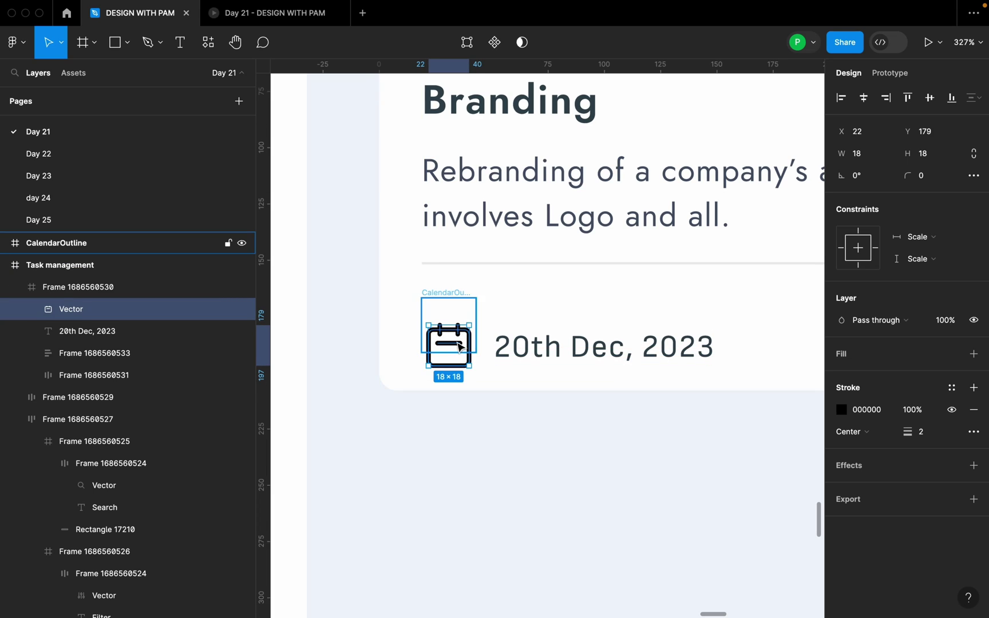
Remove the leftover empty CalendarOutline frame from around the calendar icon
left_click(457, 296)
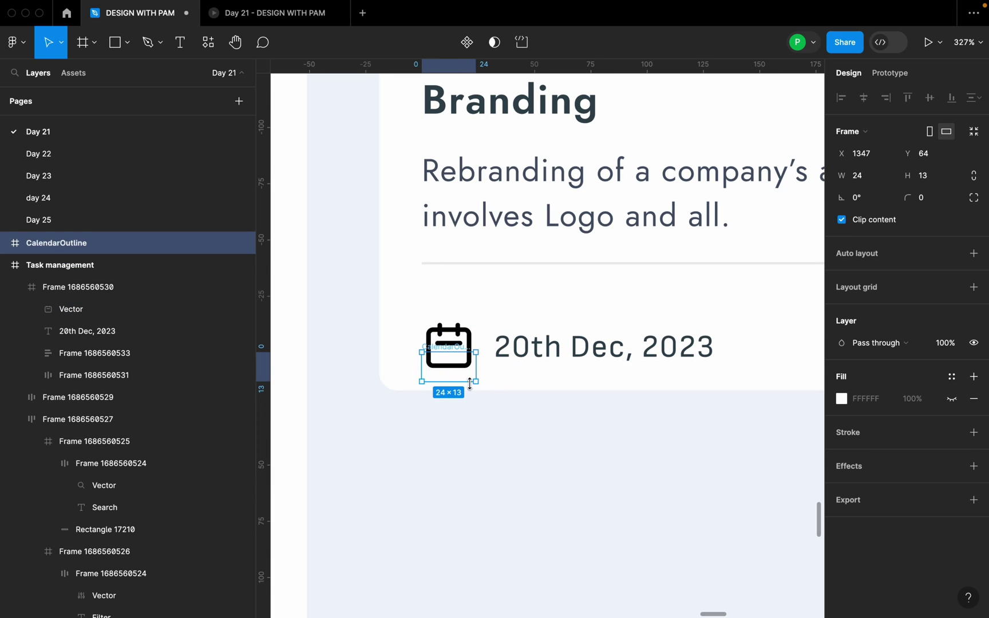
left_click_drag(480, 484, 482, 495)
key("ctrl+z")
key("ctrl+z")
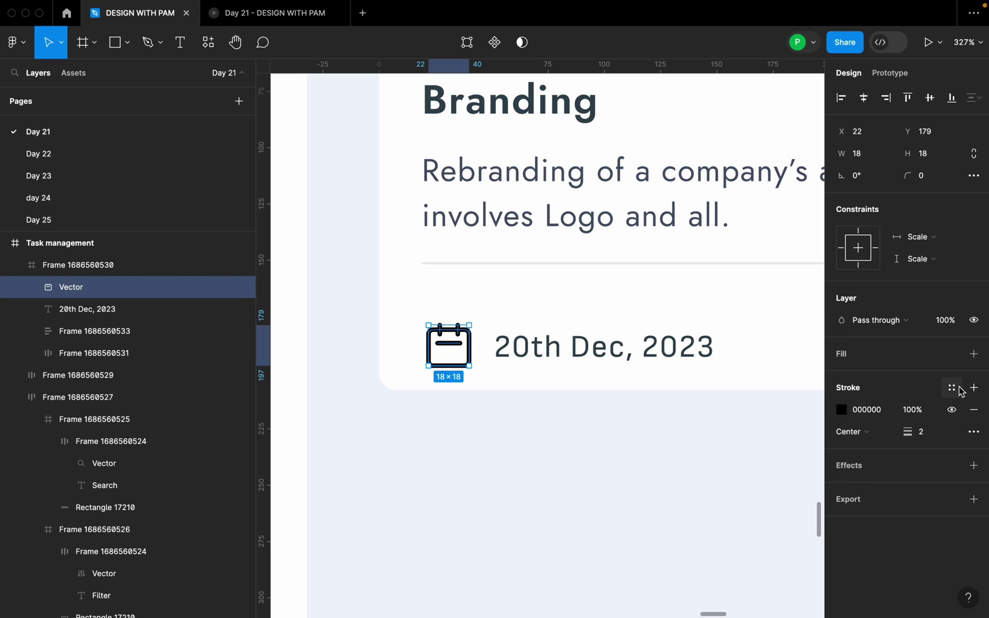
Apply the Non black style to the calendar icon's stroke and move the icon to about X 21, Y 175
left_click(952, 388)
left_click(730, 416)
key("Escape")
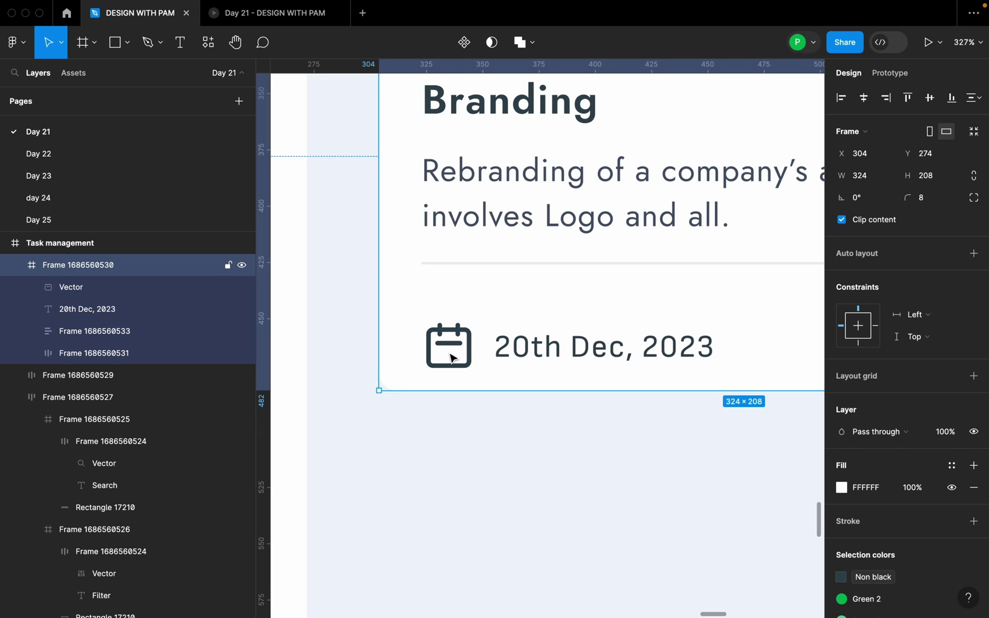
scroll(449, 335, "down", 1)
left_click(450, 334)
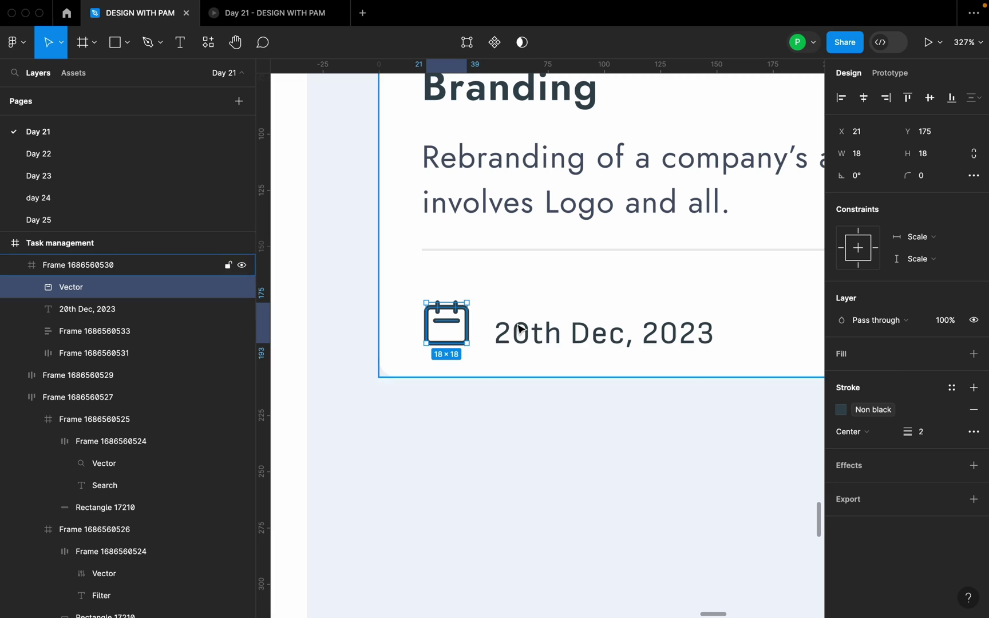
Combine the calendar icon and date text into a horizontal auto layout with a gap of 6
left_click(533, 336, "shift")
key("shift+a")
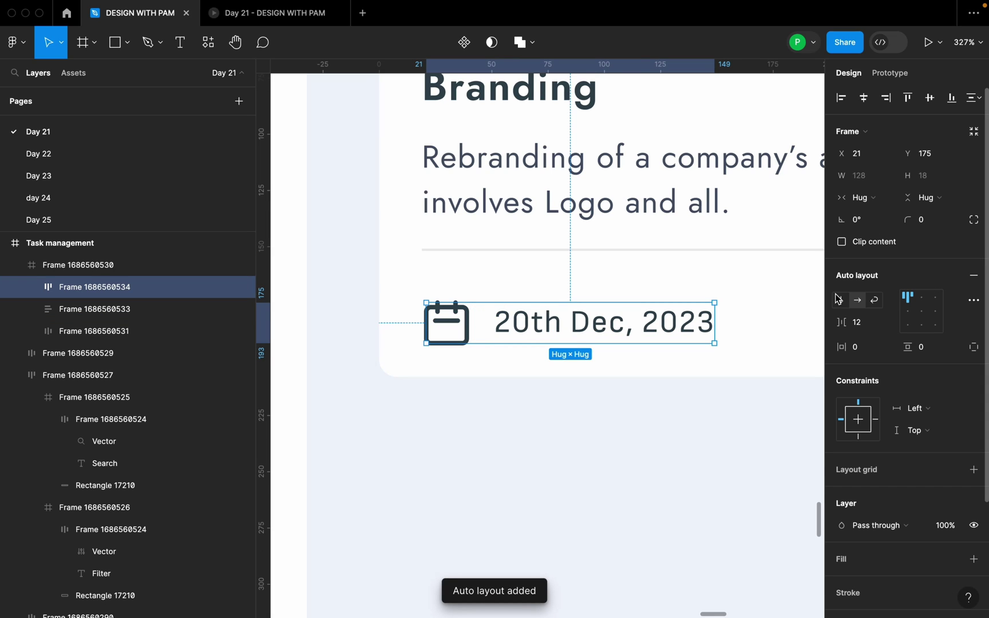
left_click(868, 330)
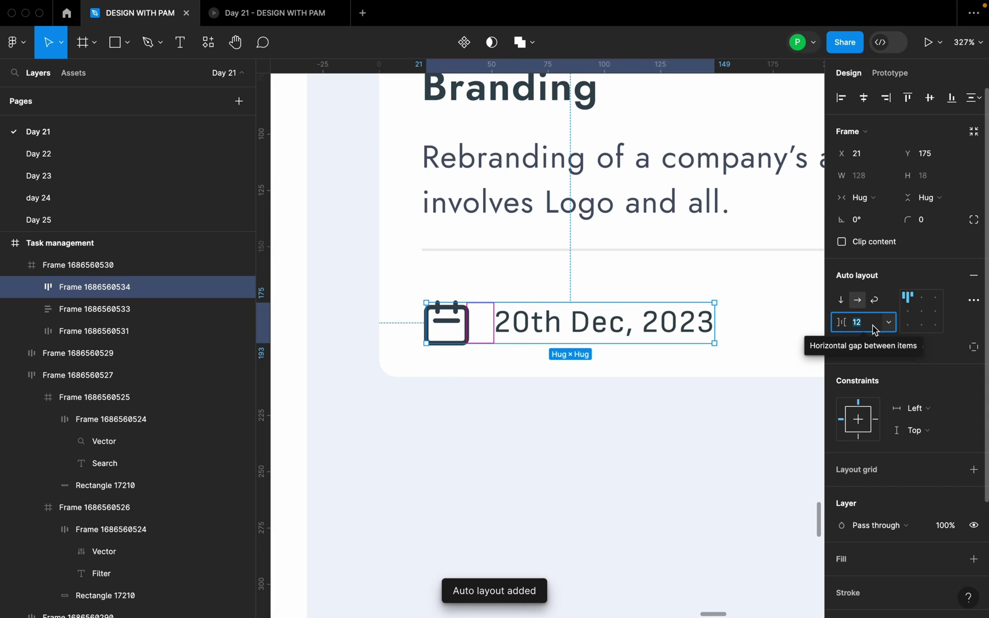
type("4")
key("Return")
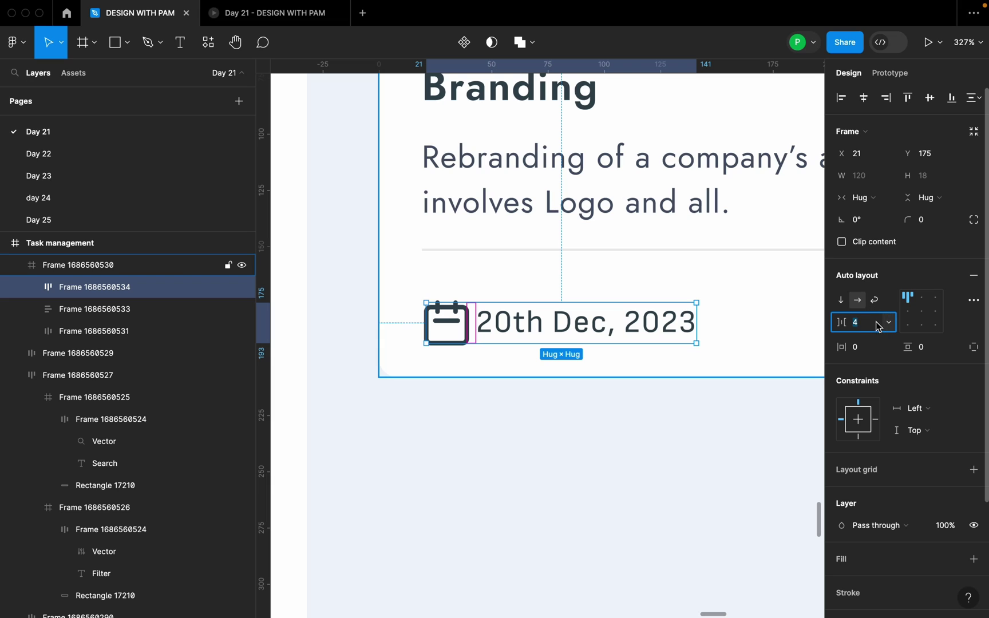
type("6")
key("Return")
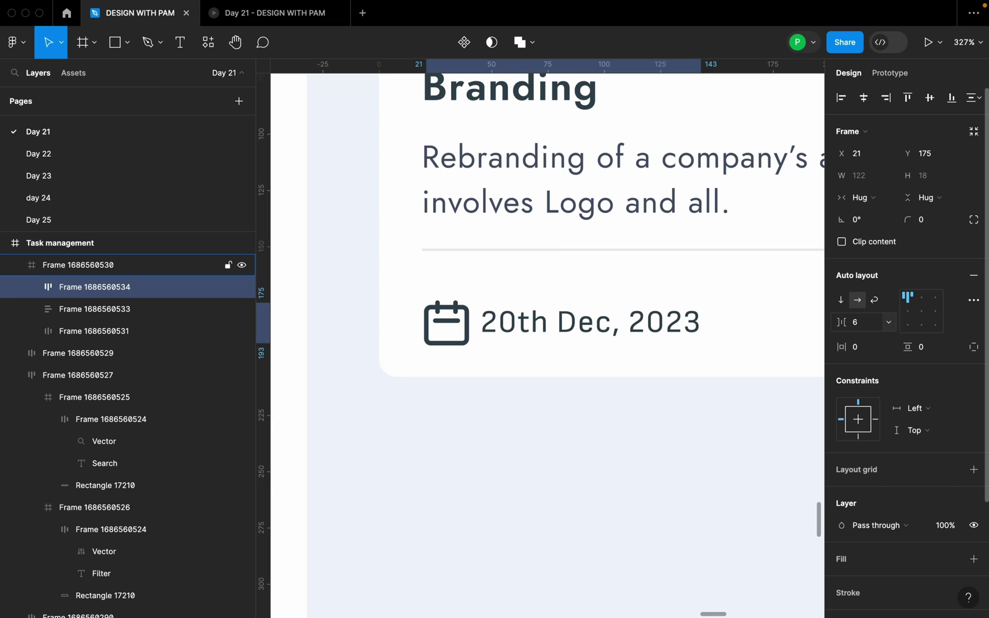
Lock the calendar icon's proportions and resize it to 14 × 14
double_click(467, 327)
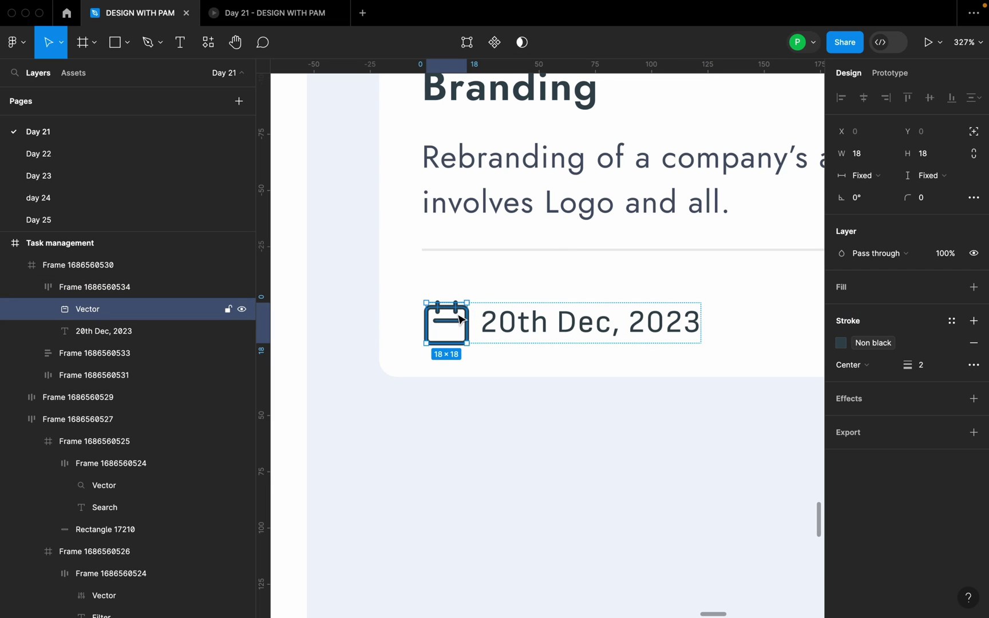
left_click(978, 154)
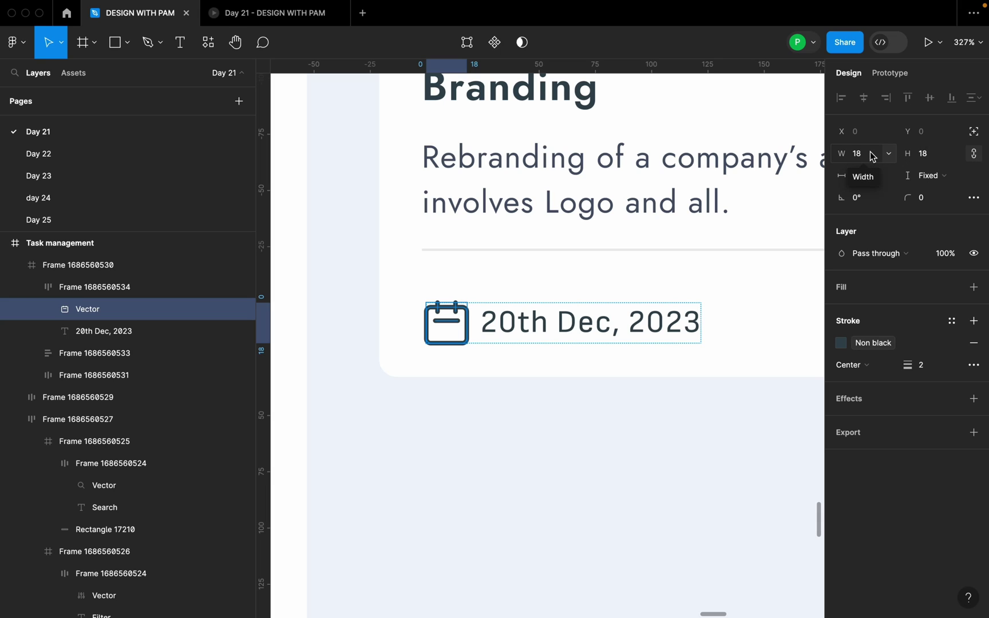
left_click(871, 157)
type("15")
key("Return")
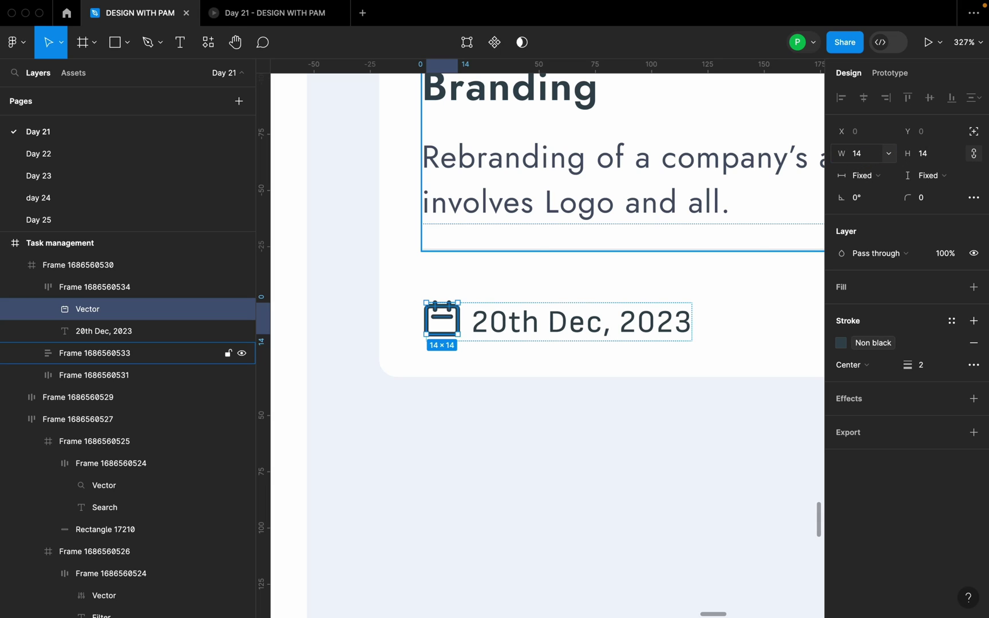
left_click(658, 324)
left_click(480, 425)
scroll(480, 425, "down", 5)
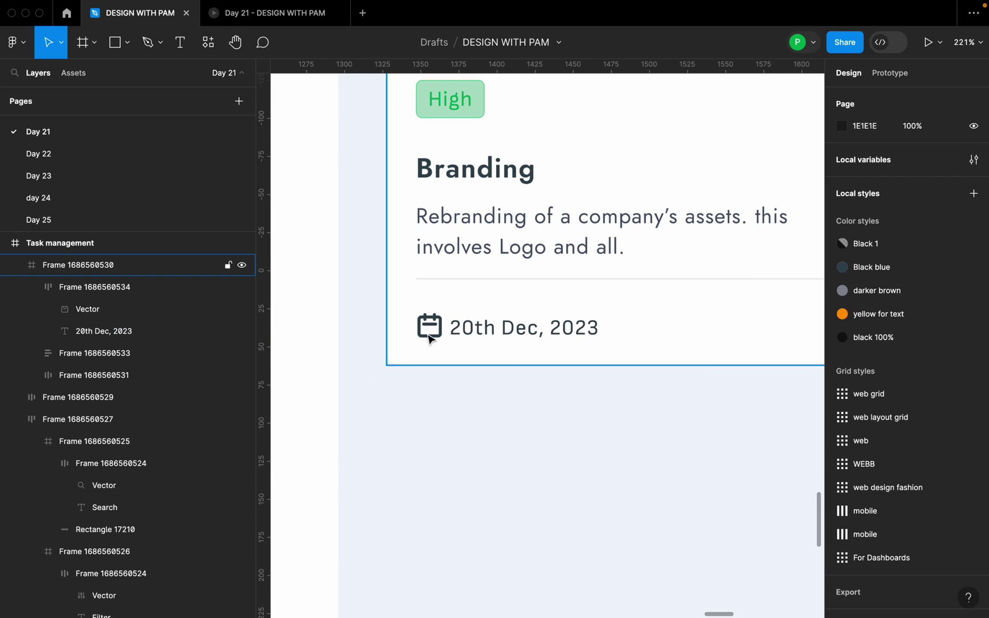
left_click(483, 327)
double_click(557, 338)
scroll(628, 385, "down", 5)
left_click(628, 385)
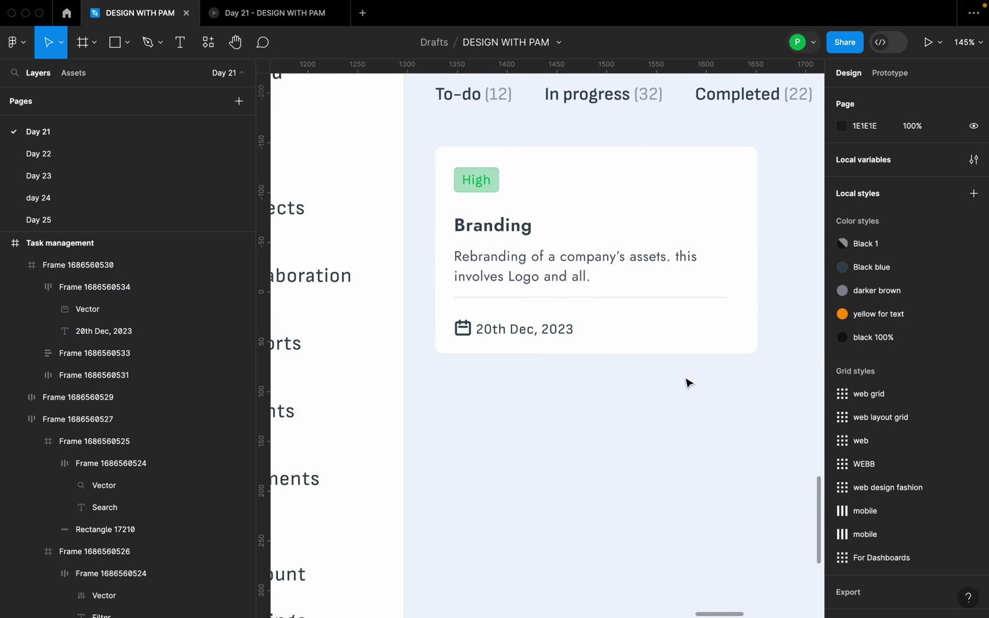
Examine the overlapping avatar stack and its count circle on the reference design's Branding card
scroll(687, 382, "down", 6)
scroll(453, 351, "up", 5)
scroll(454, 350, "up", 6)
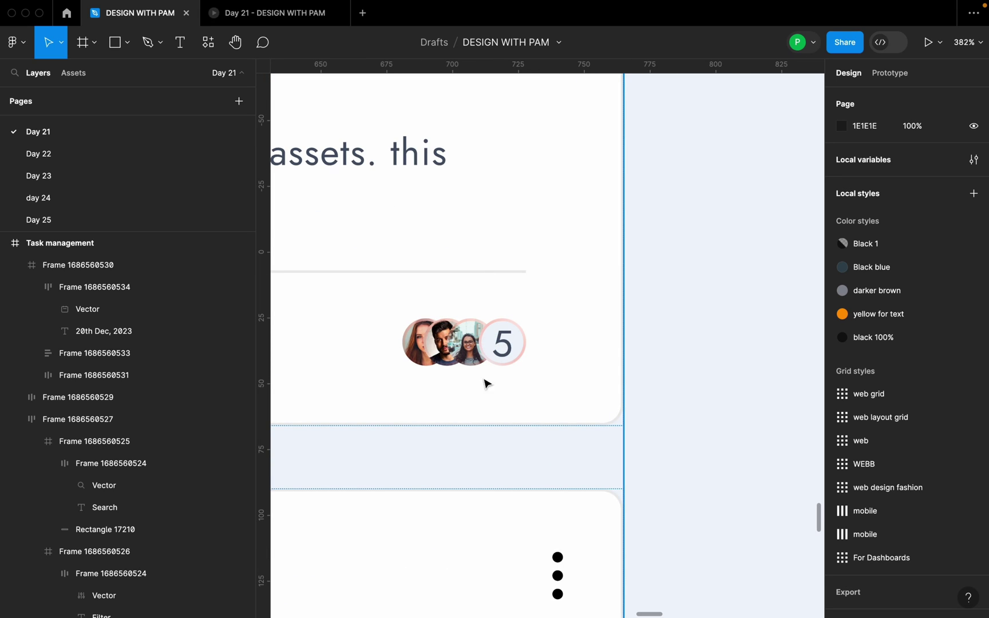
scroll(498, 372, "down", 5)
scroll(511, 367, "up", 5)
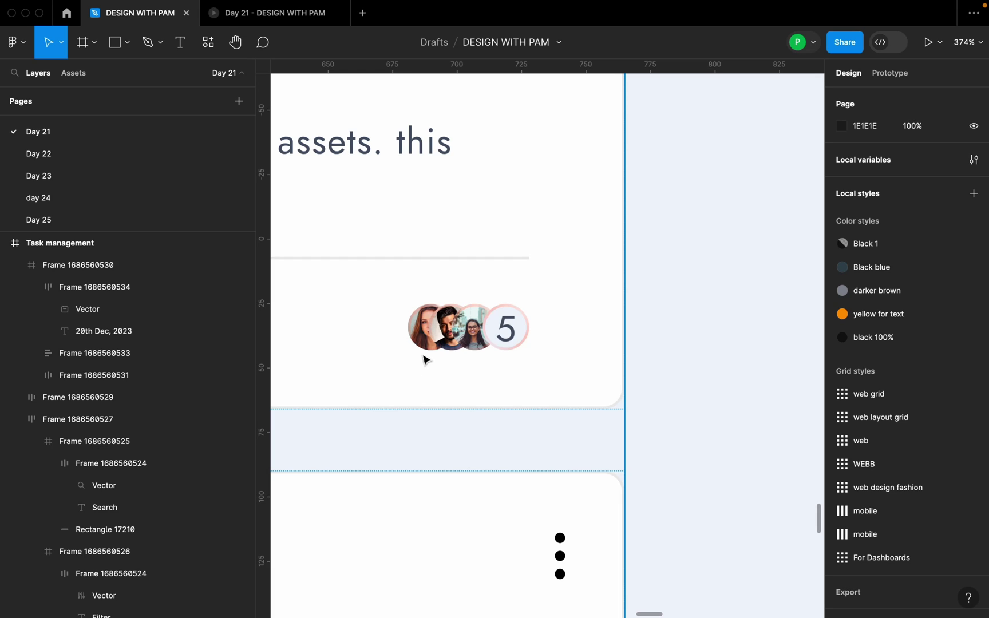
scroll(427, 359, "down", 10)
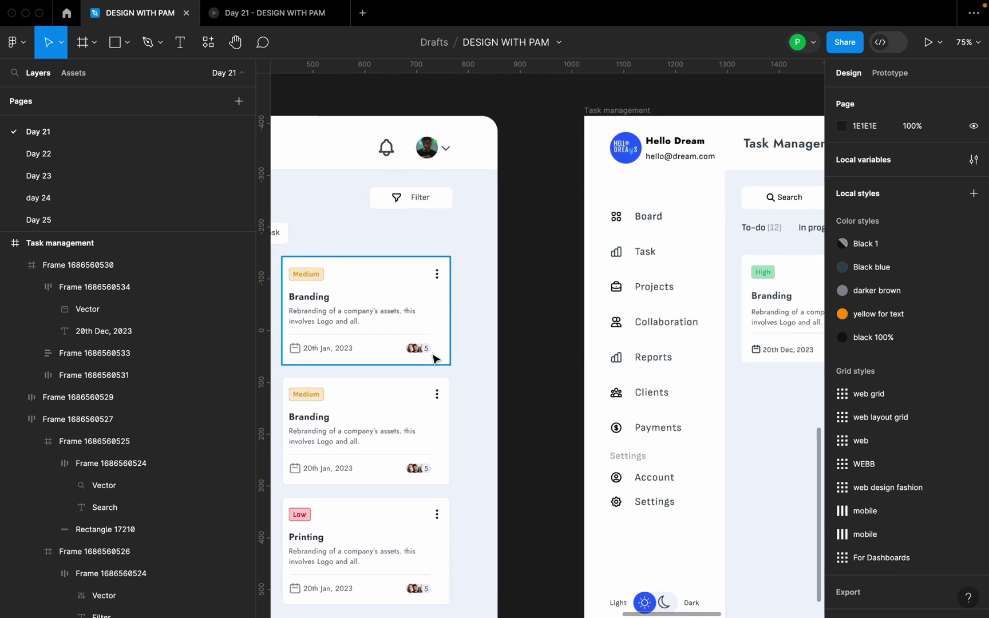
scroll(765, 371, "down", 5)
scroll(493, 327, "up", 8)
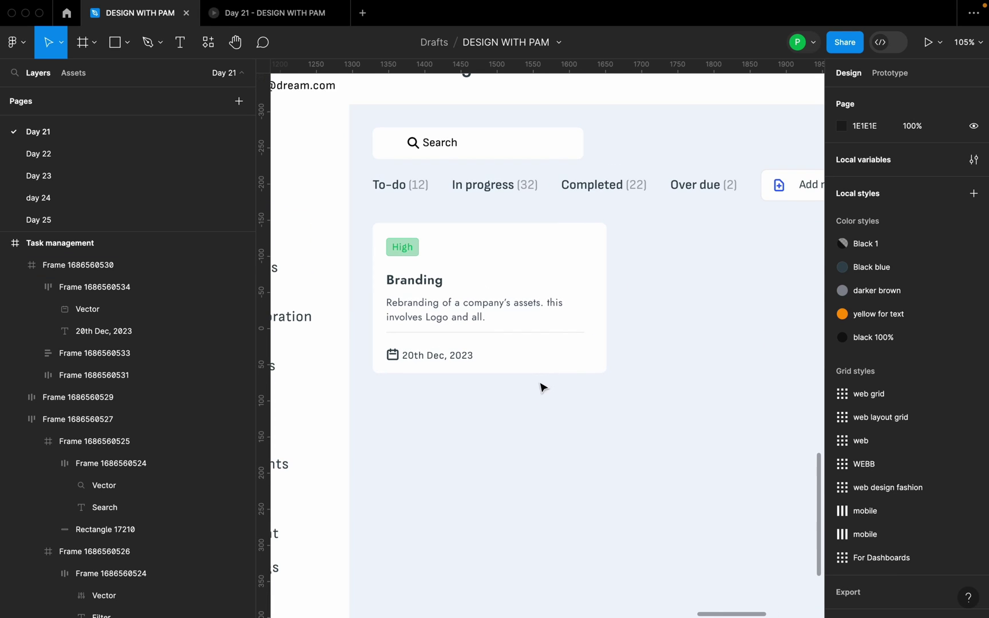
Draw a circle about 26 × 26 below the divider on the new Branding card, across from the date
key("o")
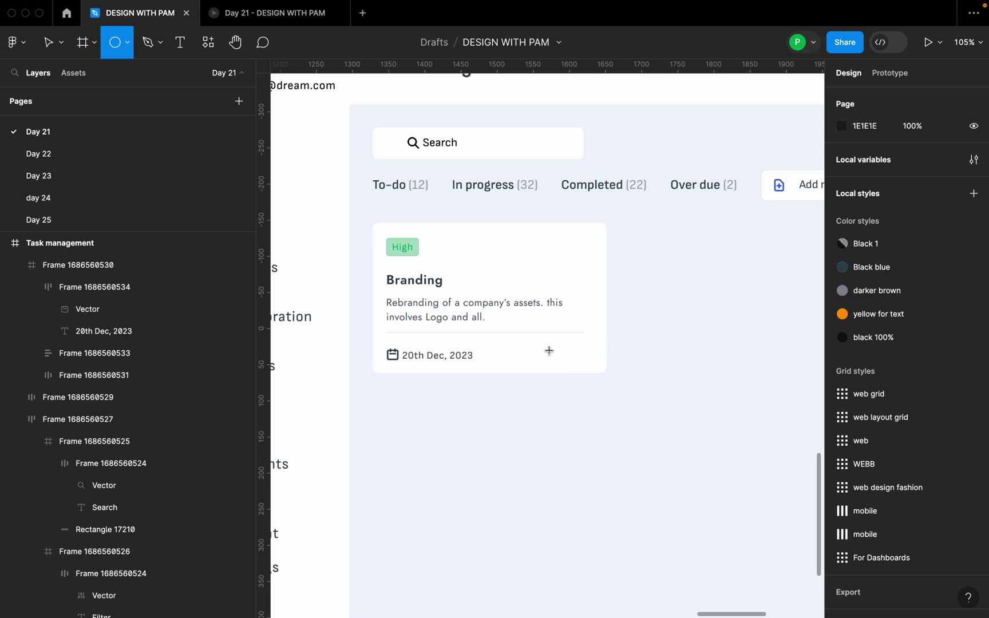
mouse_move(542, 342)
left_mouse_down()
mouse_move(556, 355)
mouse_move(537, 348)
left_mouse_up()
scroll(555, 355, "up", 5)
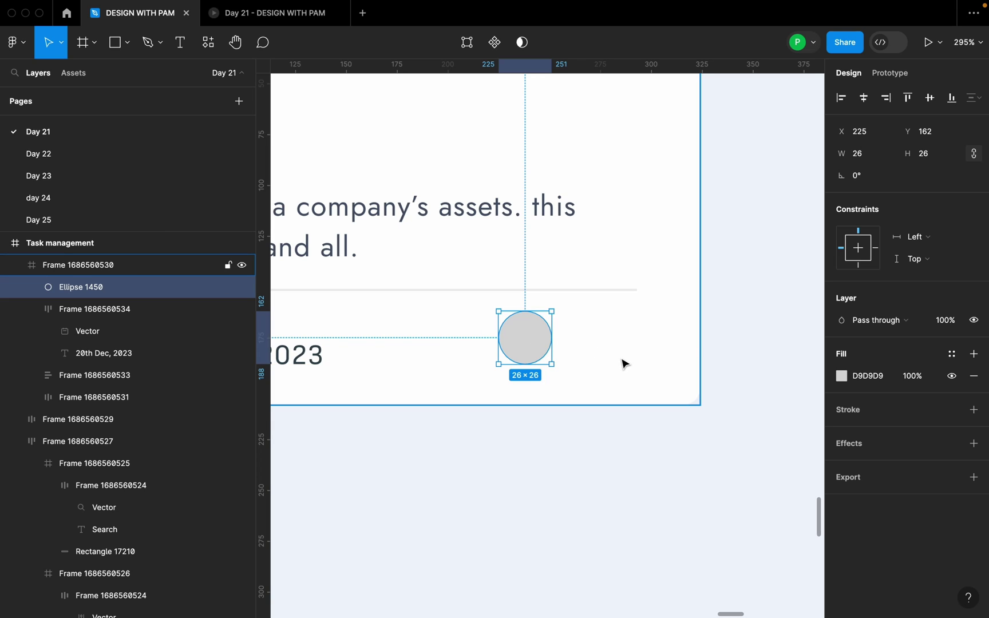
Fill the circle with a woman's portrait on a yellow background from the Pexels plugin's Portrait/Faces category
right_click(534, 338)
mouse_move(634, 494)
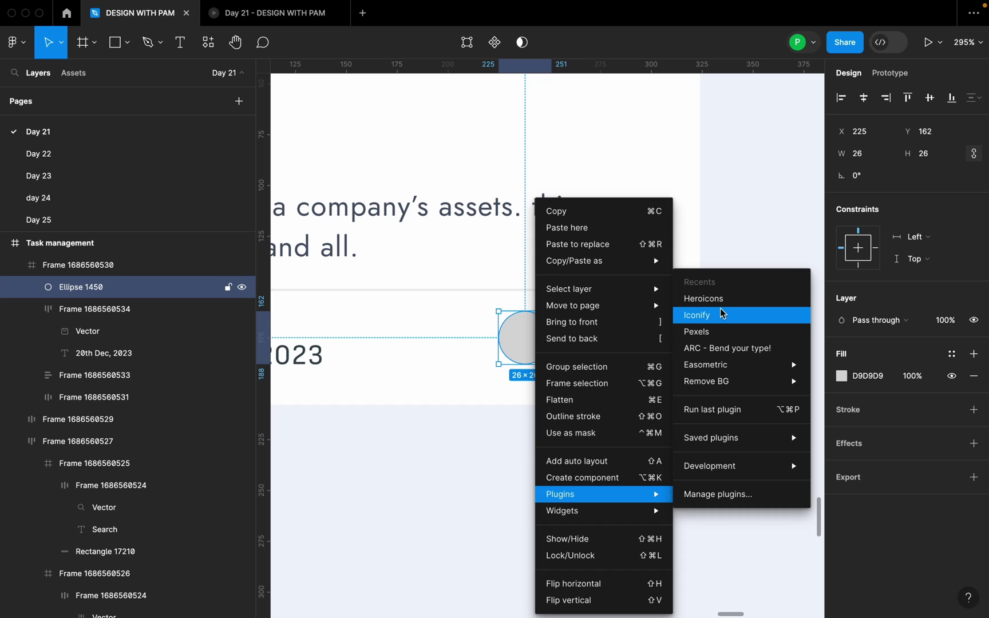
left_click(712, 332)
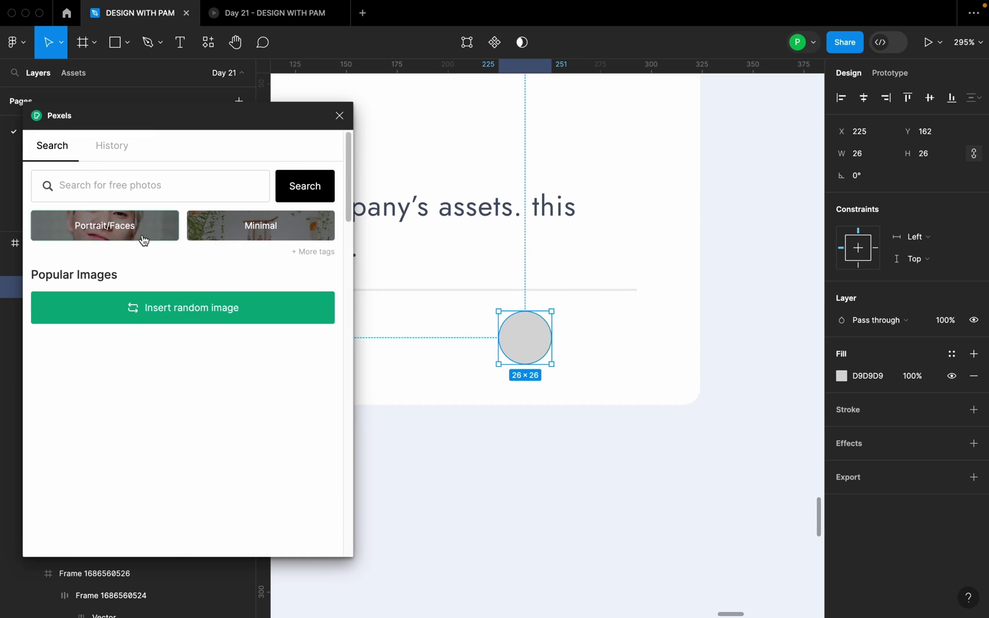
left_click(142, 227)
left_click(263, 334)
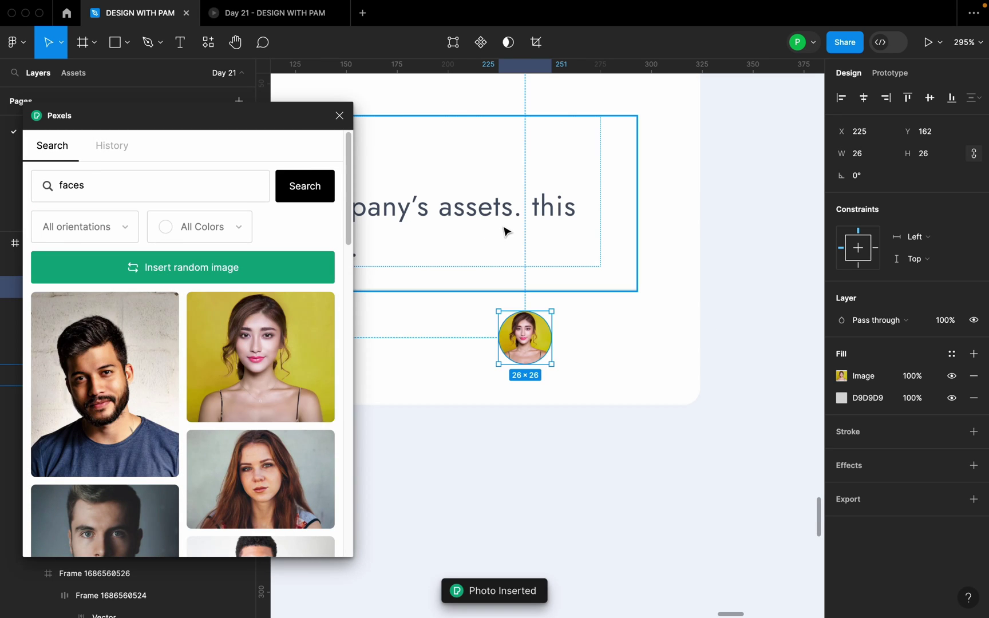
Resize the avatar circle to 22 × 22 and duplicate it into a row of four overlapping circles
scroll(571, 377, "up", 2)
scroll(571, 377, "up", 2)
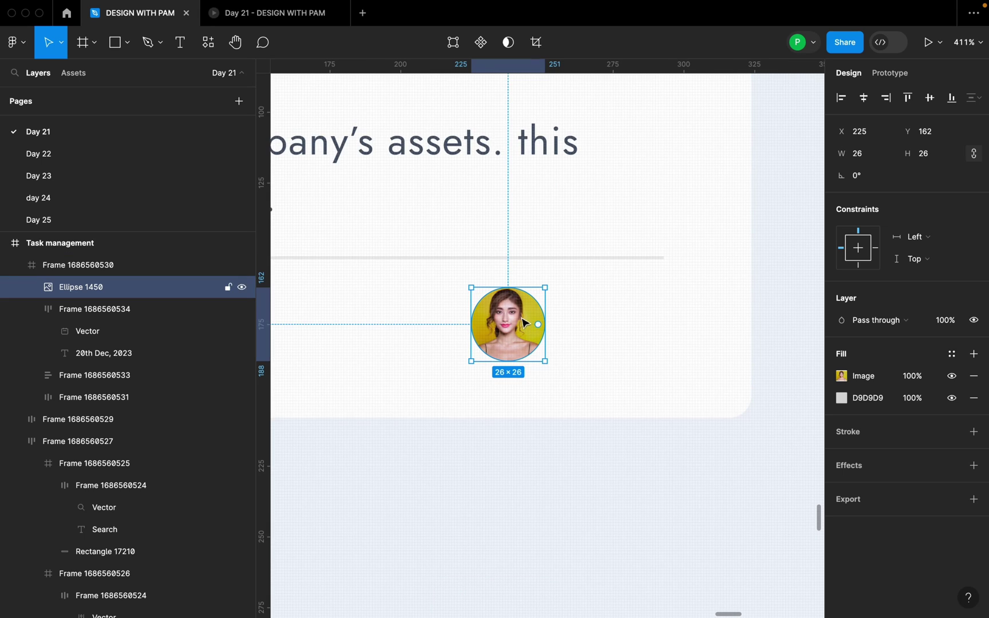
left_click_drag(546, 362, 535, 349)
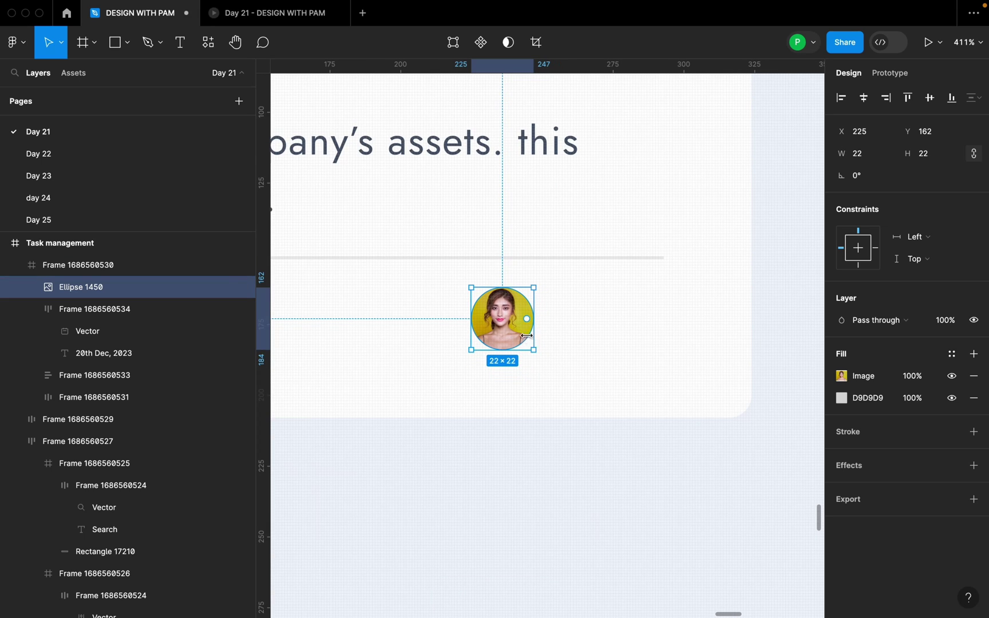
left_click_drag(513, 314, 616, 324)
left_click(643, 315)
left_click(606, 330)
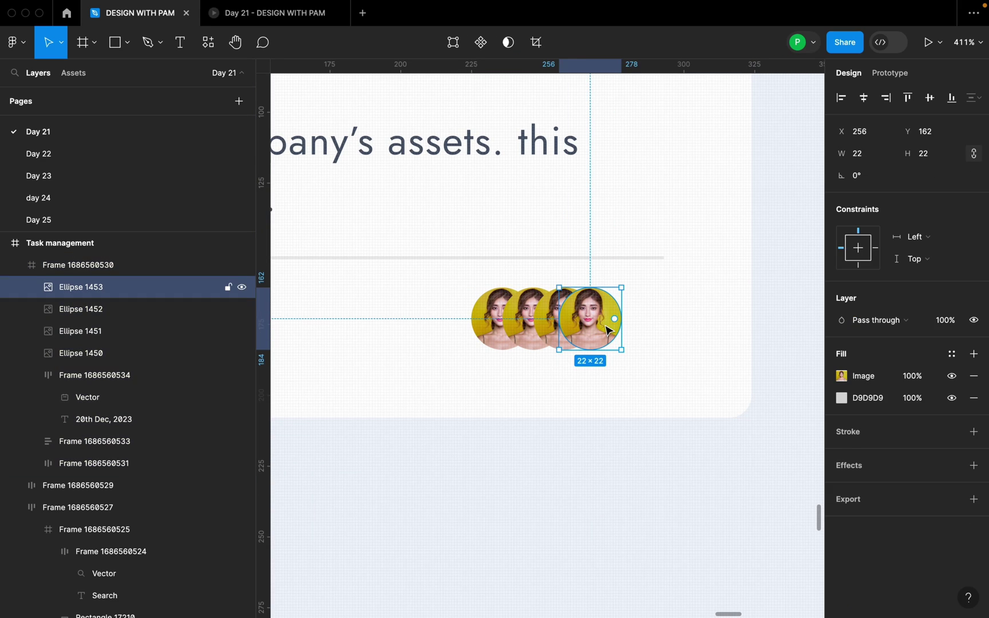
Hide the image fill of the last circle in the row and place the text 5 at its centre
left_click(954, 377)
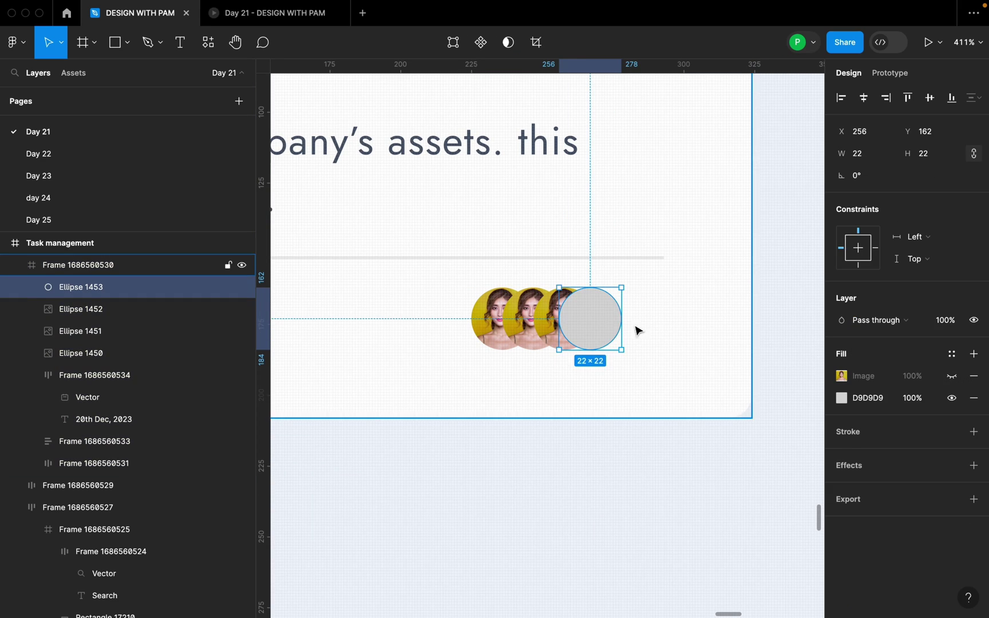
left_click(582, 486)
key("t")
left_click(585, 466)
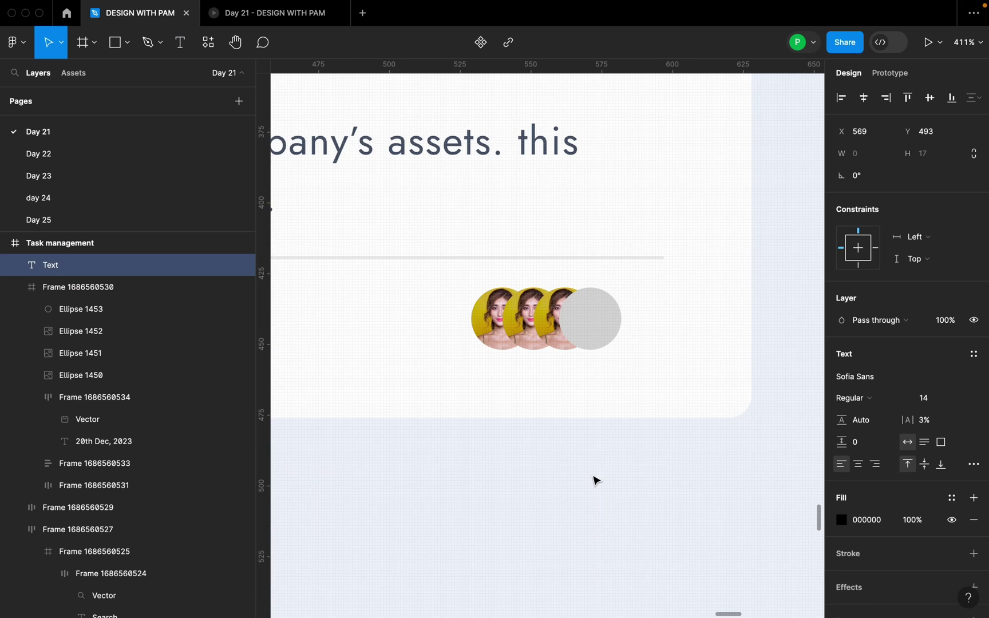
type("5")
key("Escape")
left_click_drag(600, 496, 589, 318)
Set the count circle's solid fill to F1F4FB, sampled from the board's pale blue background
left_click(619, 312)
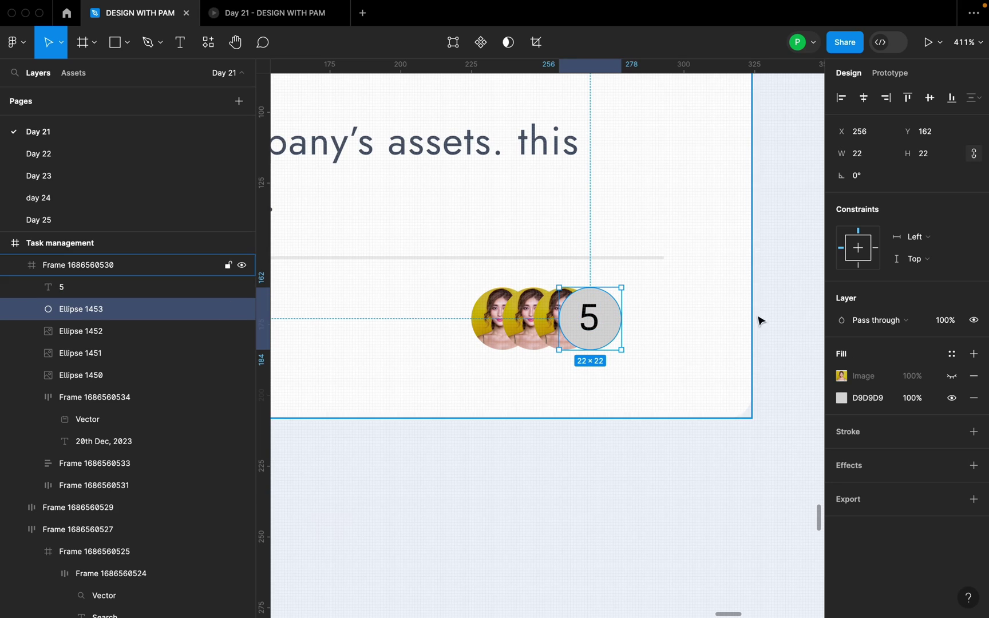
left_click(841, 398)
left_click(680, 457)
left_click(616, 464)
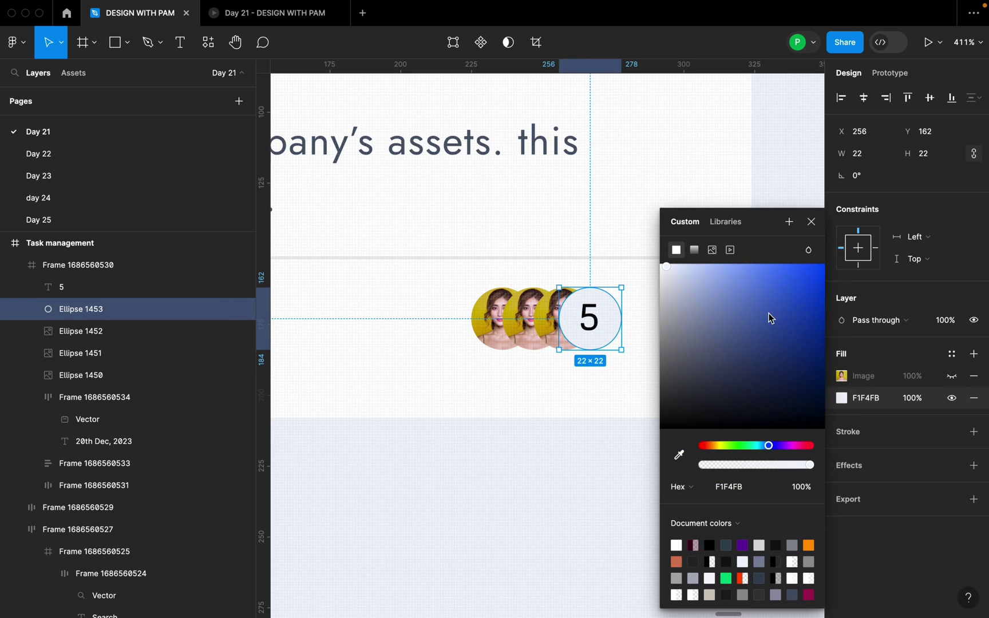
left_click(814, 225)
left_click(779, 276)
Add a stroke to all four circles of the avatar stack, following the outlined avatars in the reference
scroll(776, 281, "down", 10)
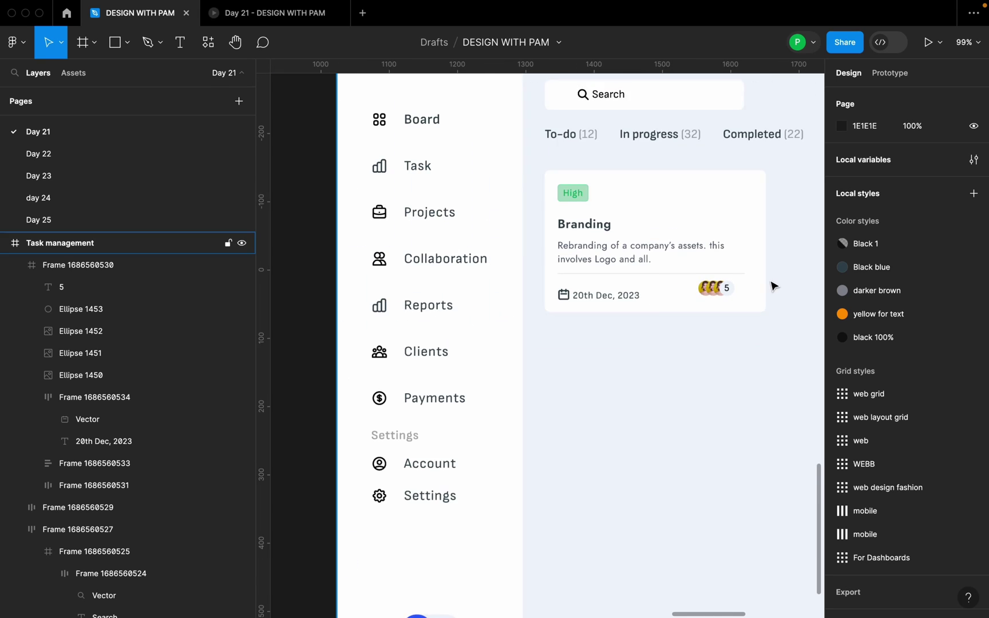
scroll(444, 286, "up", 10)
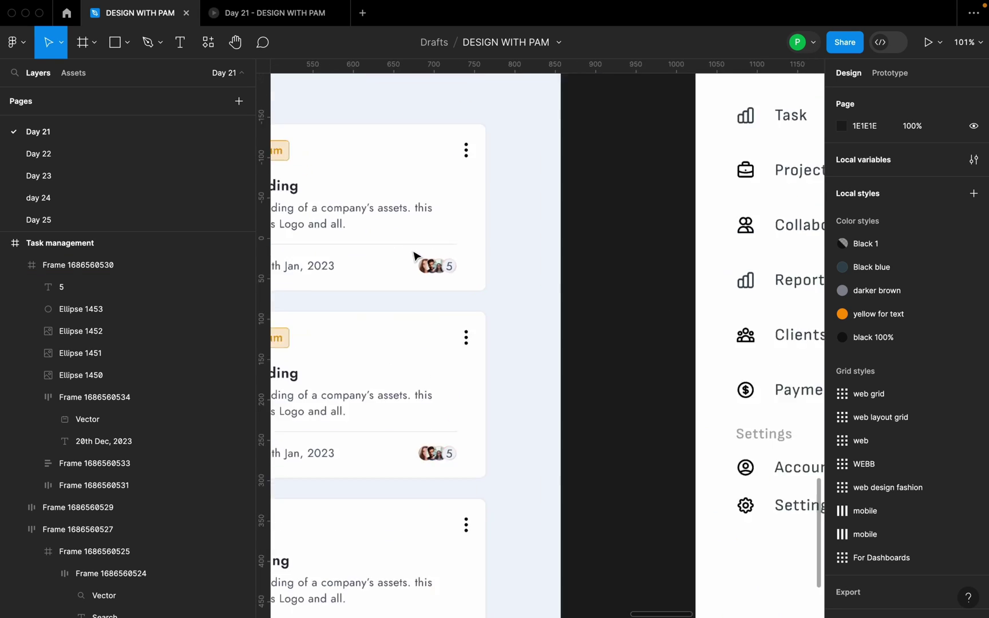
scroll(452, 294, "down", 10)
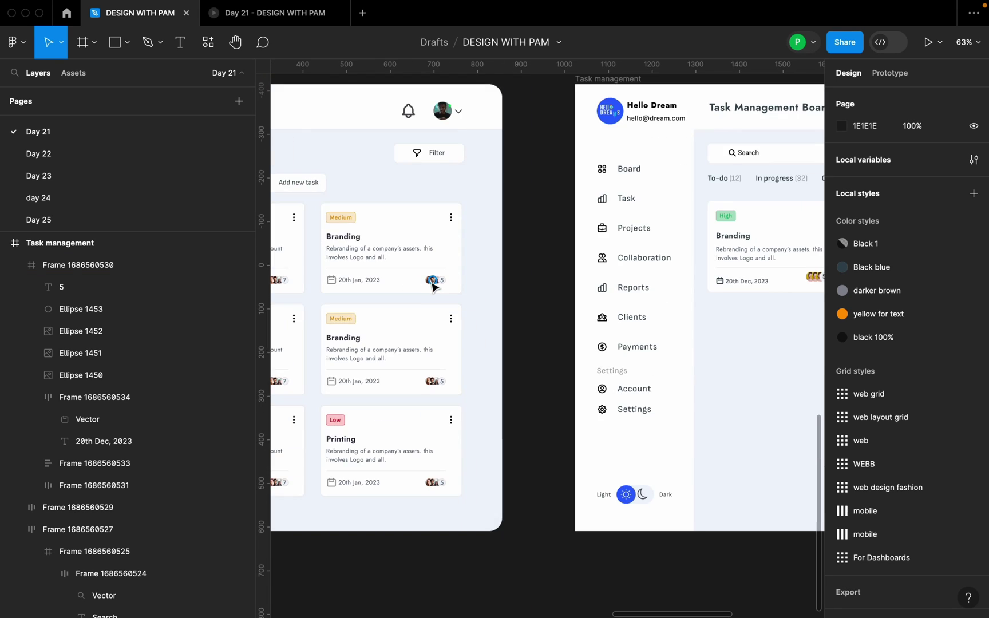
scroll(615, 280, "up", 10)
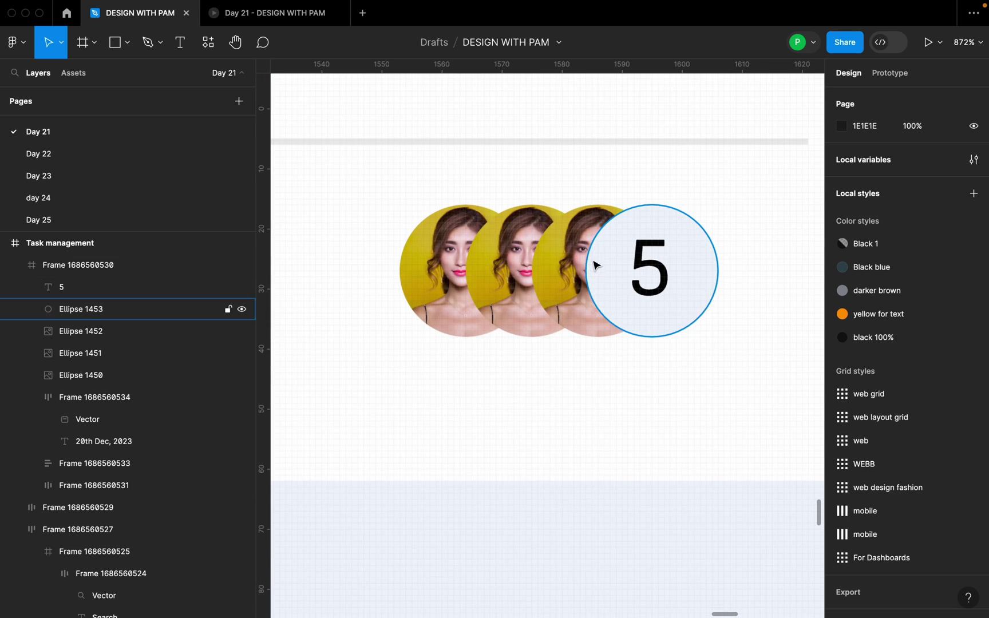
double_click(575, 246)
left_click(692, 255, "shift")
left_click(541, 253, "shift")
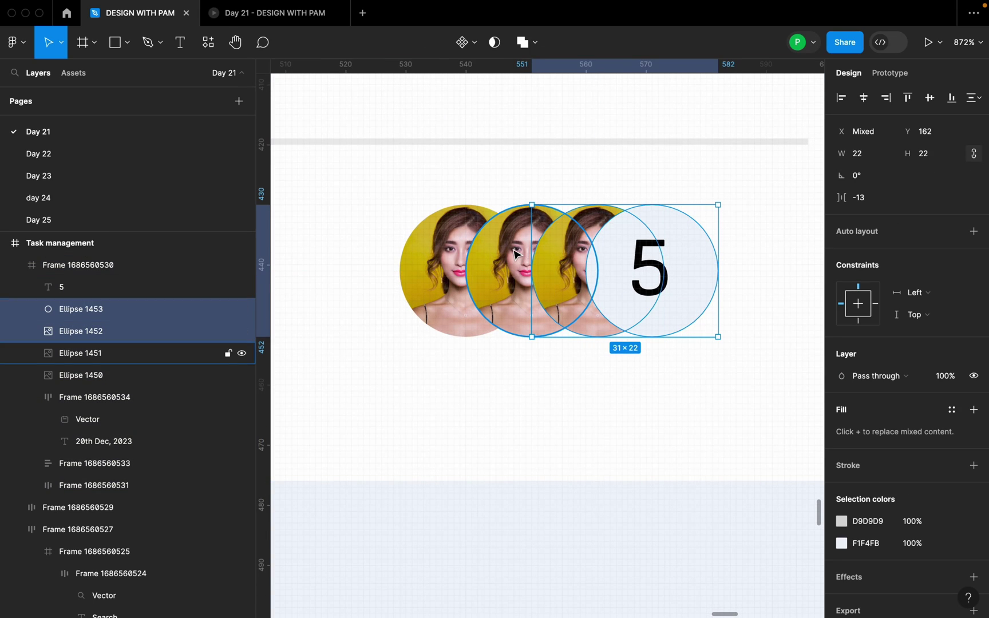
left_click(452, 250, "shift")
scroll(982, 452, "down", 1)
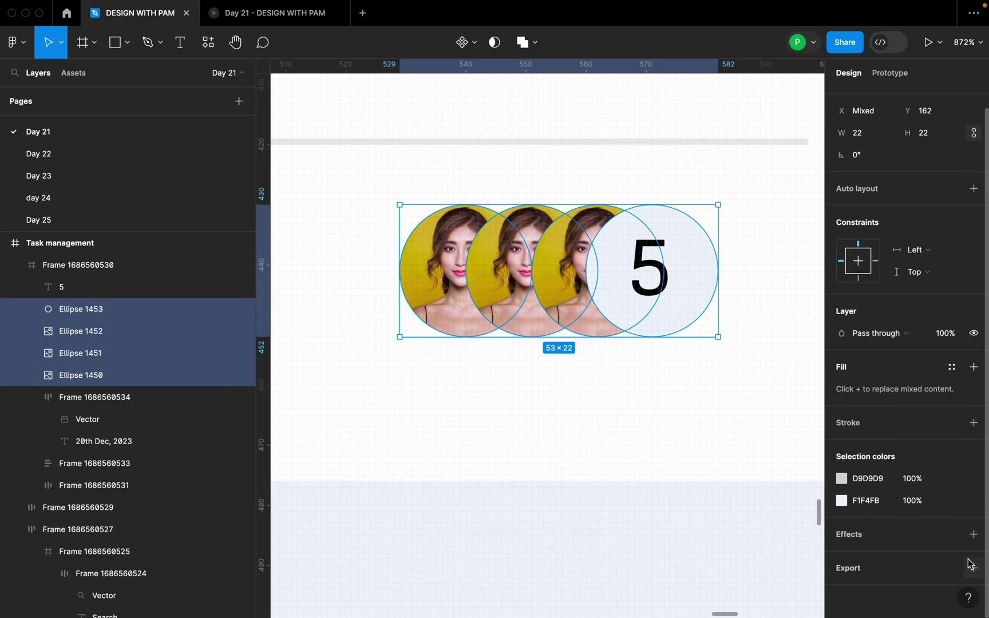
left_click(974, 422)
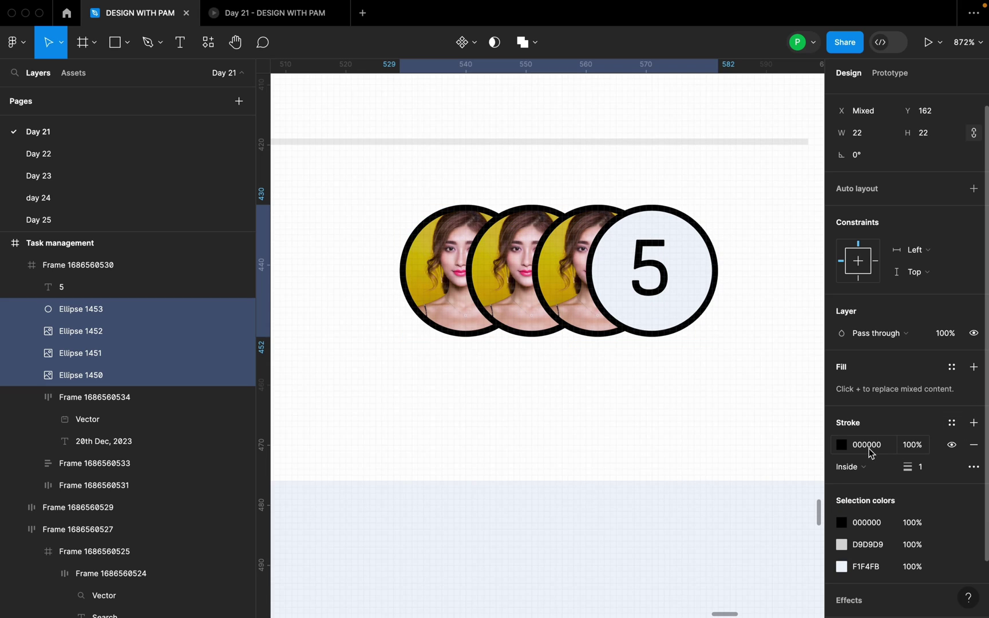
Set the four circles' stroke to orange FF9D2B with a weight of 0.5
left_click_drag(917, 467, 930, 475)
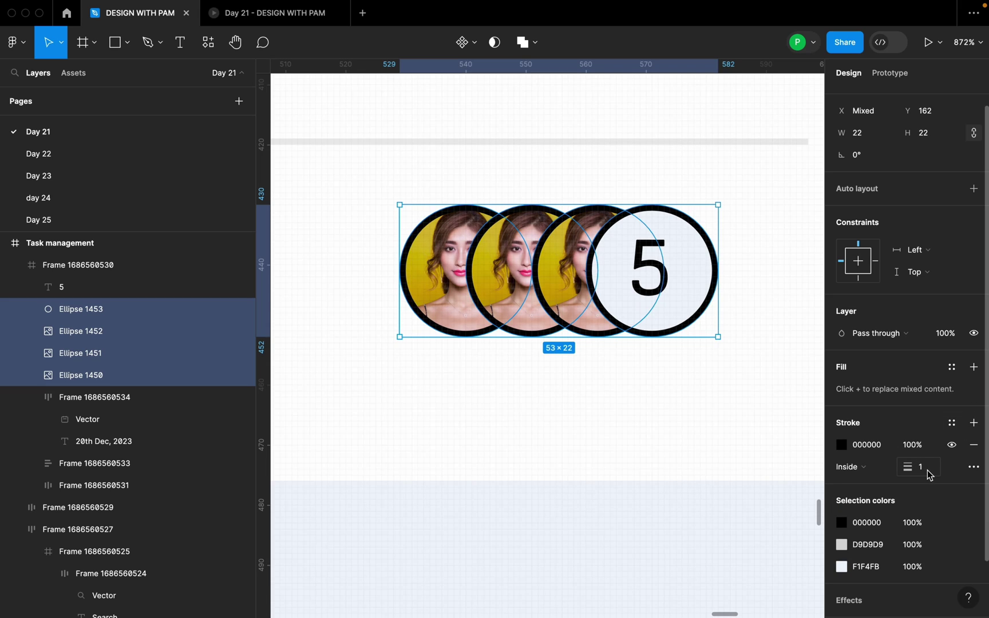
left_click(846, 450)
left_click(809, 544)
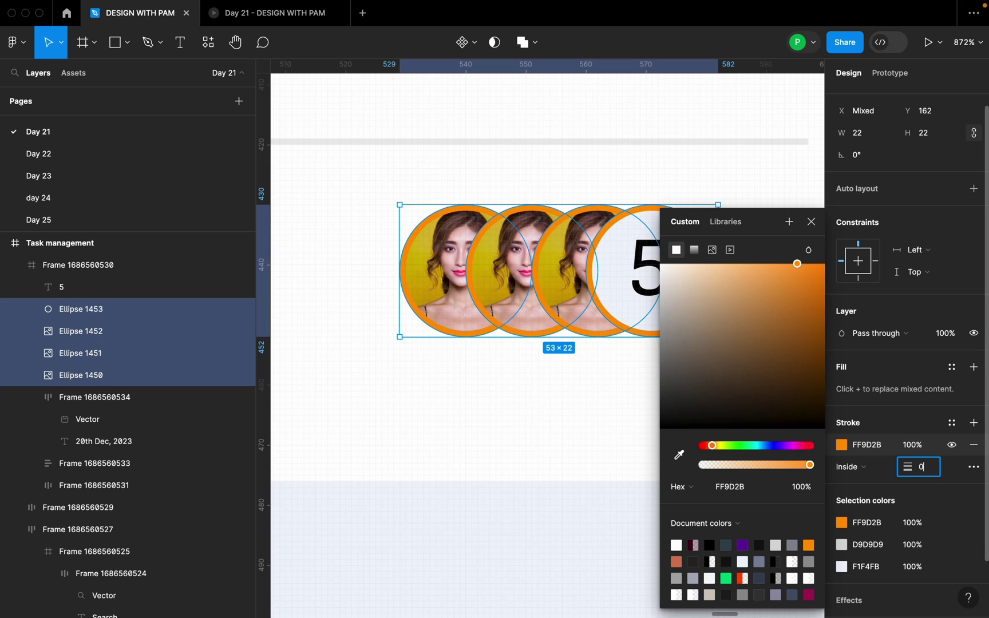
type("0.5")
key("Return")
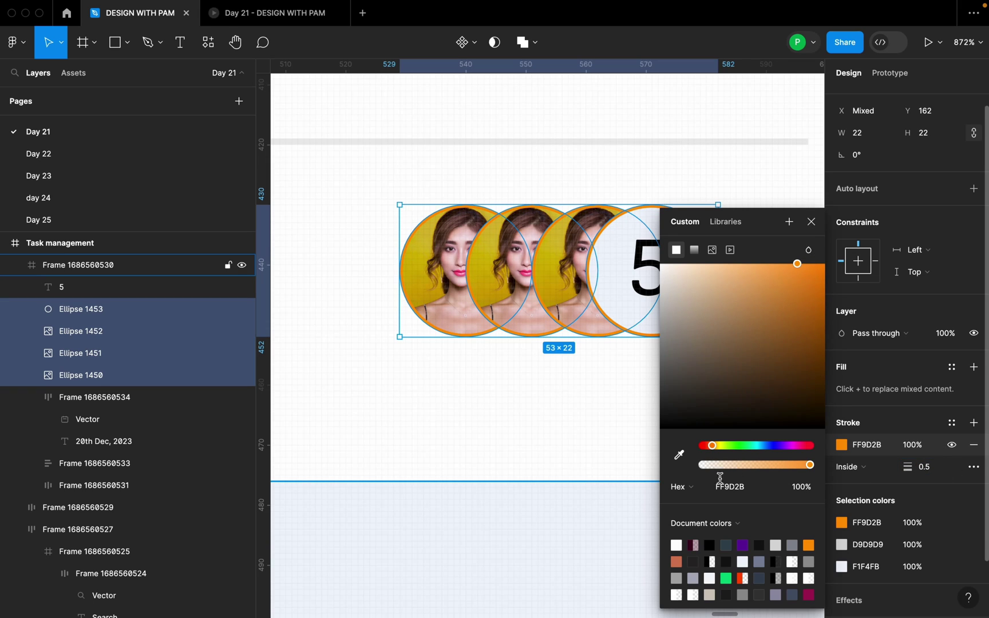
left_click(587, 398)
Group the number 5 and the four avatar circles together
scroll(654, 349, "down", 10)
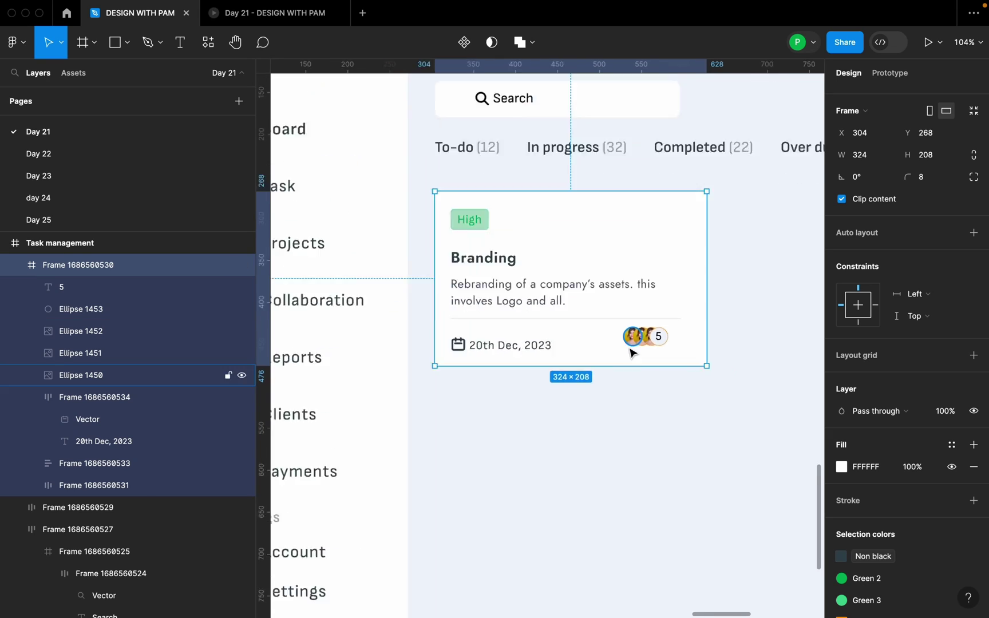
scroll(632, 353, "up", 10)
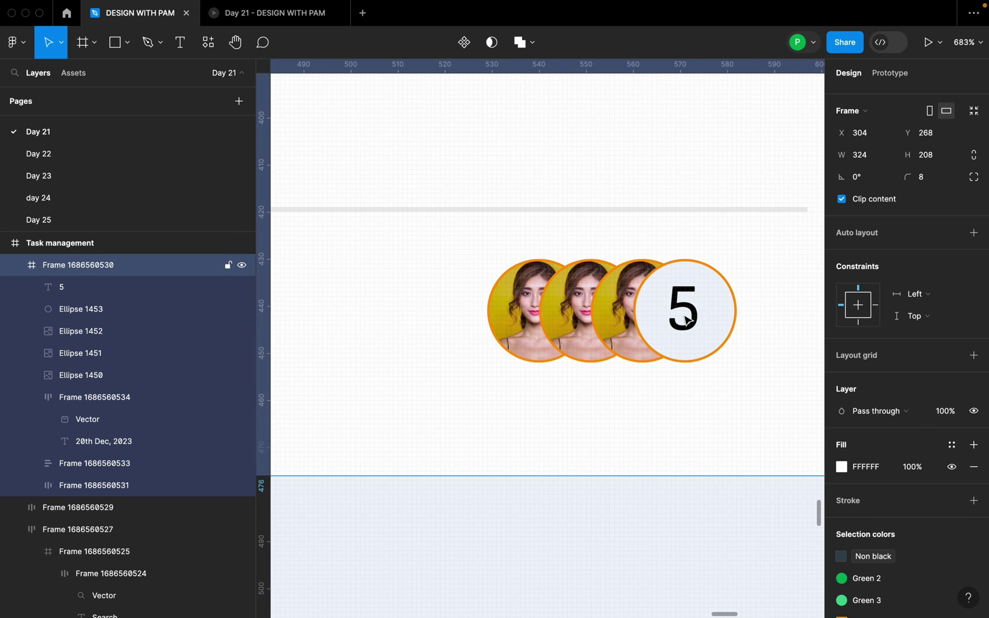
left_click(687, 321)
left_click(718, 325, "shift")
left_click(611, 316, "shift")
left_click(566, 318, "shift")
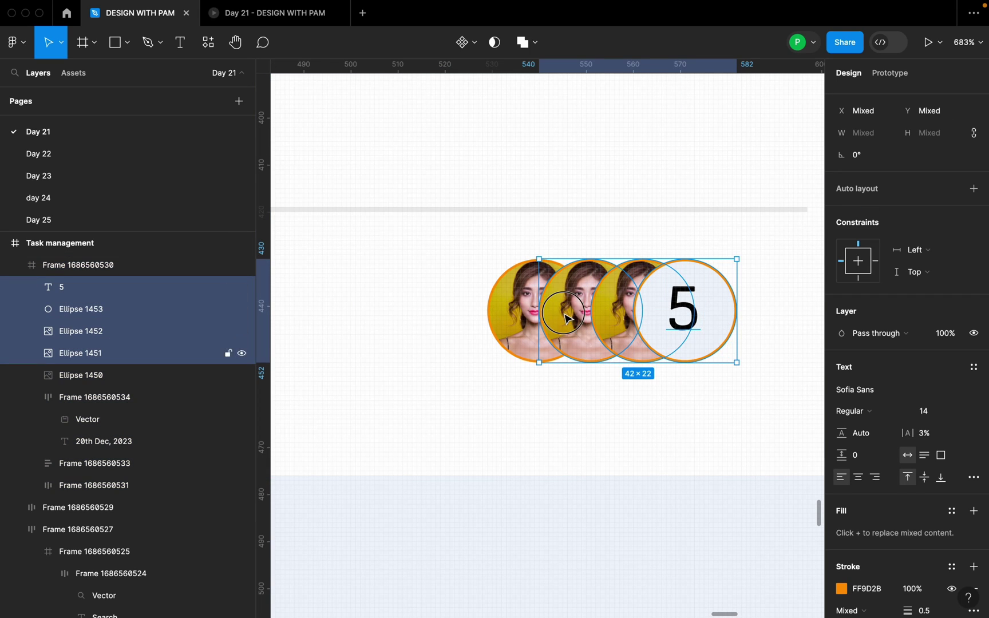
left_click(515, 315, "shift")
right_click(533, 314)
left_click(595, 366)
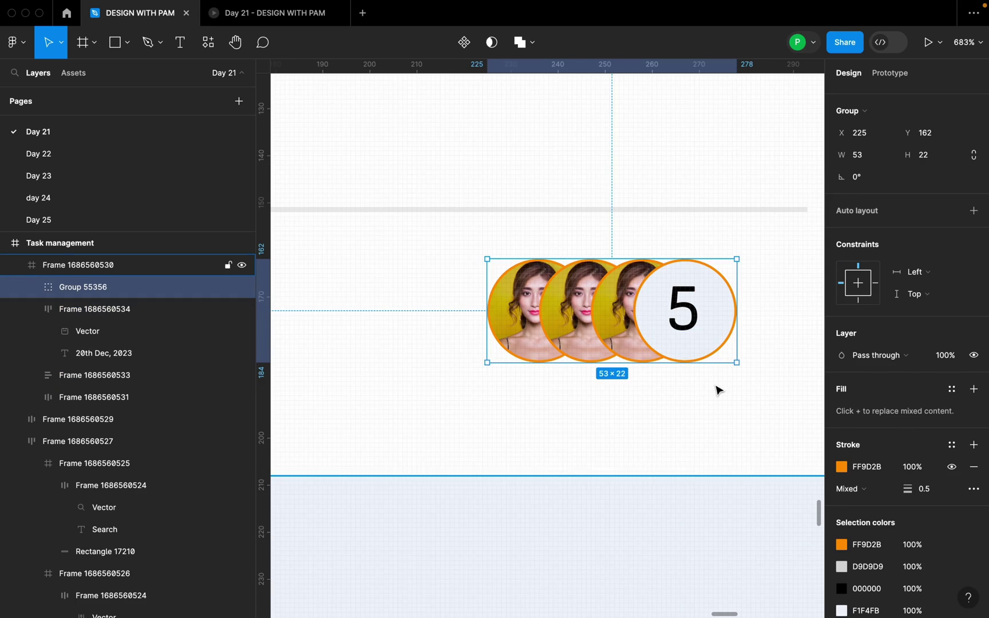
key("Escape")
Move the date row up level with the avatar group and combine both into a horizontal auto layout
scroll(727, 384, "down", 10)
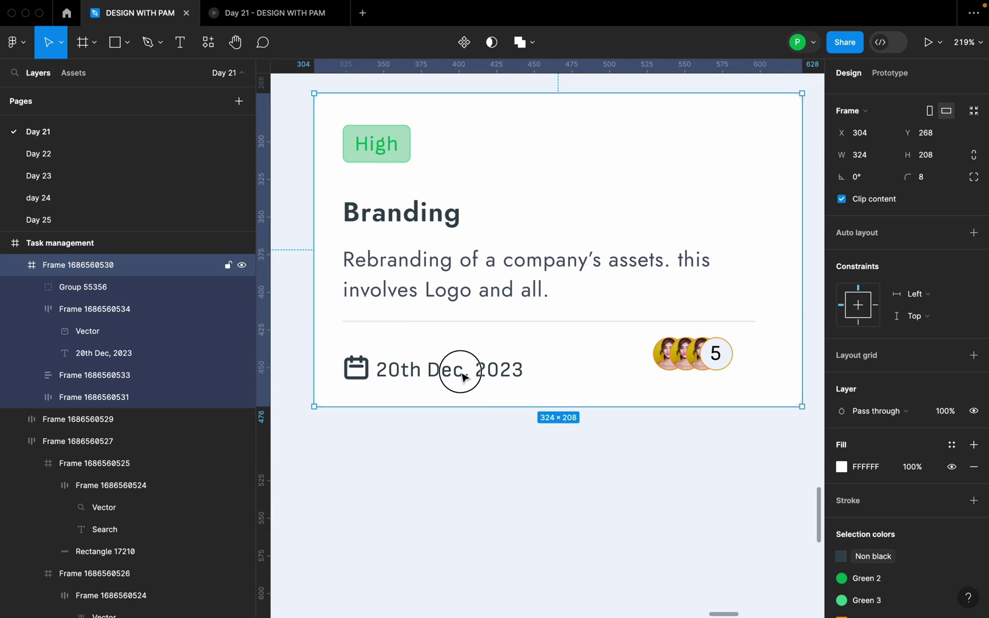
left_click(464, 376)
left_click(663, 358, "shift")
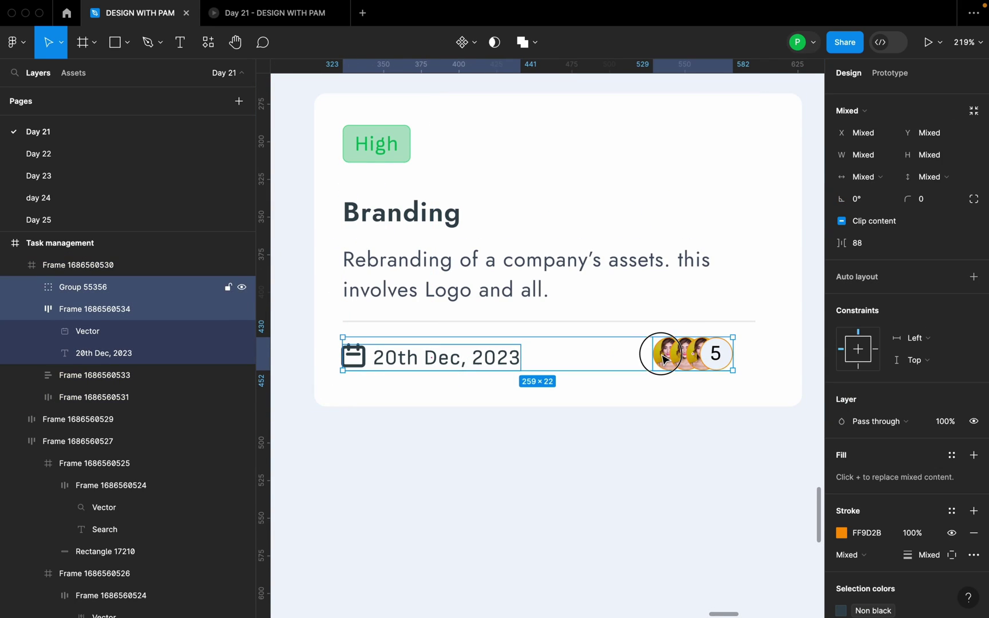
key("shift+a")
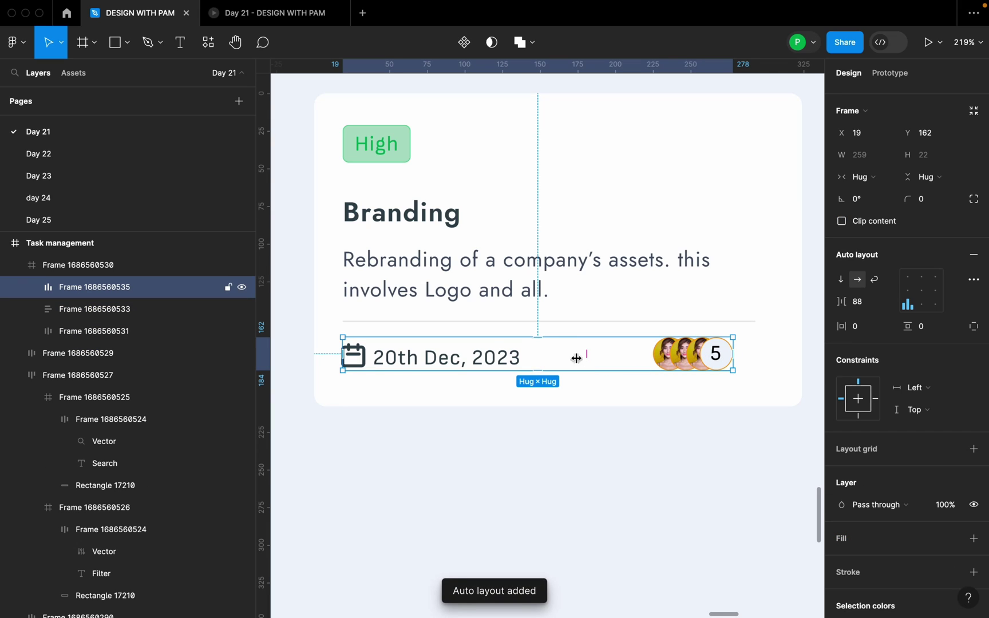
Widen the date-to-avatar gap to 109, and stack the Branding text and date row in a vertical auto layout with spacing 12
left_click_drag(576, 359, 601, 354)
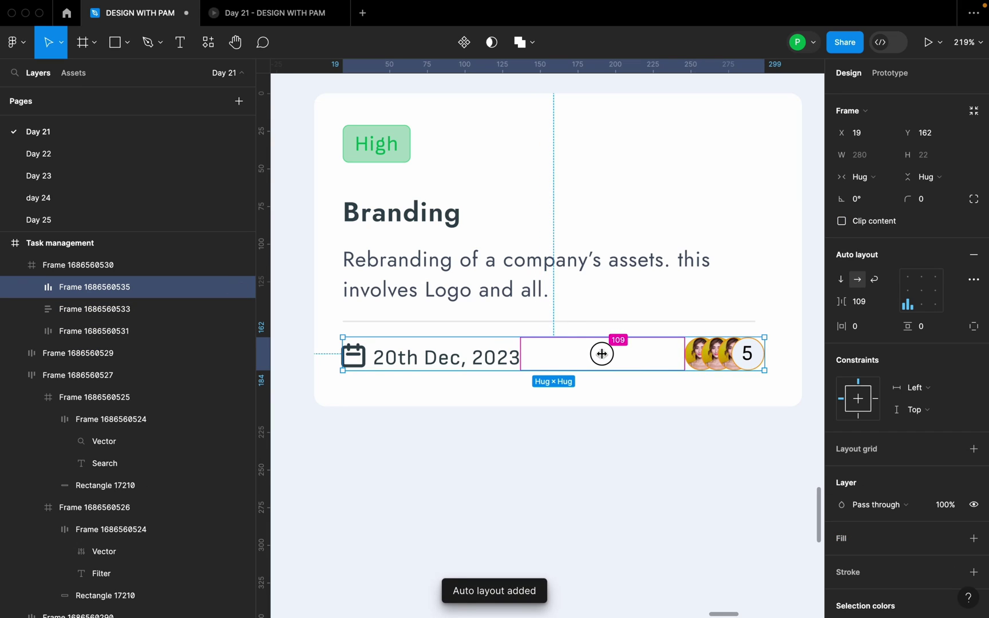
left_click(547, 296, "shift")
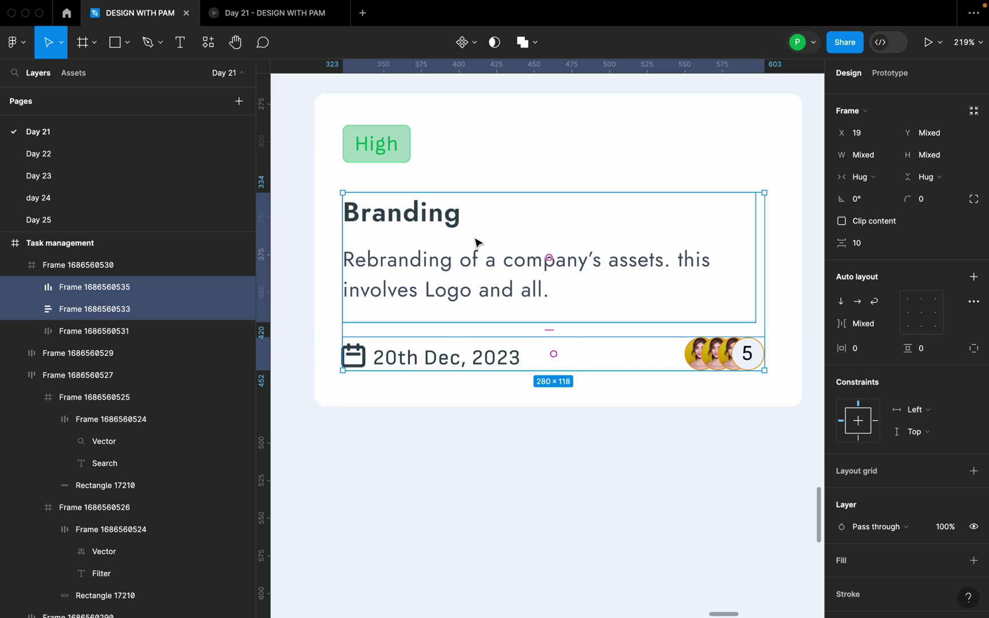
key("shift+a")
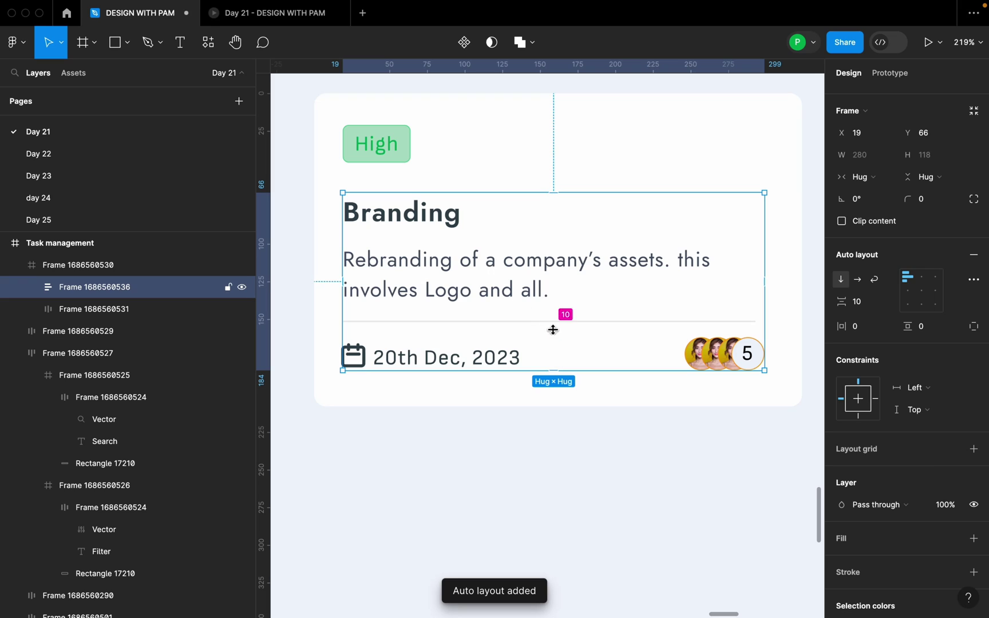
type("1")
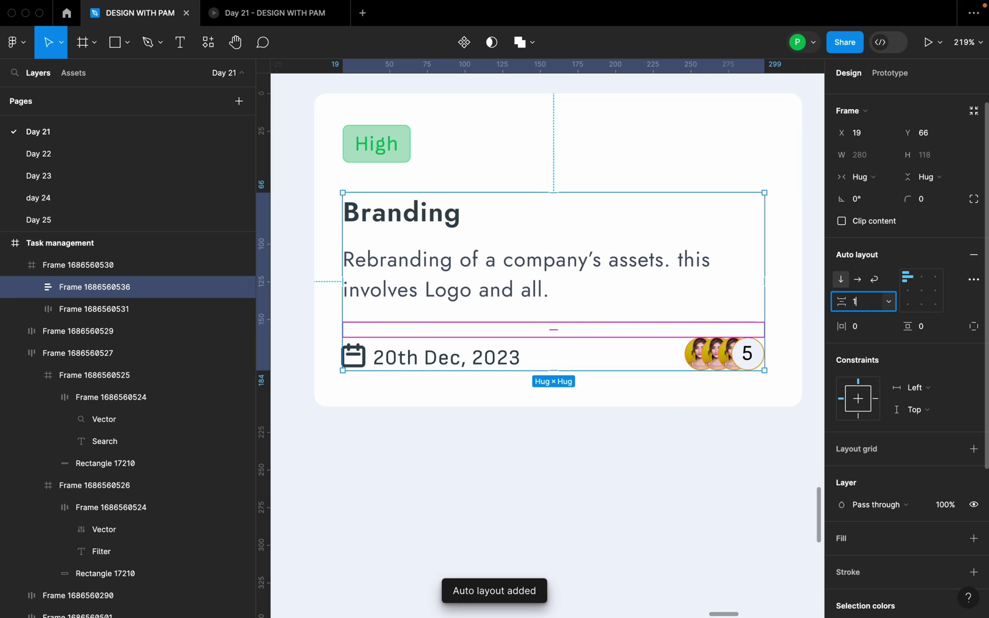
type("2")
key("Return")
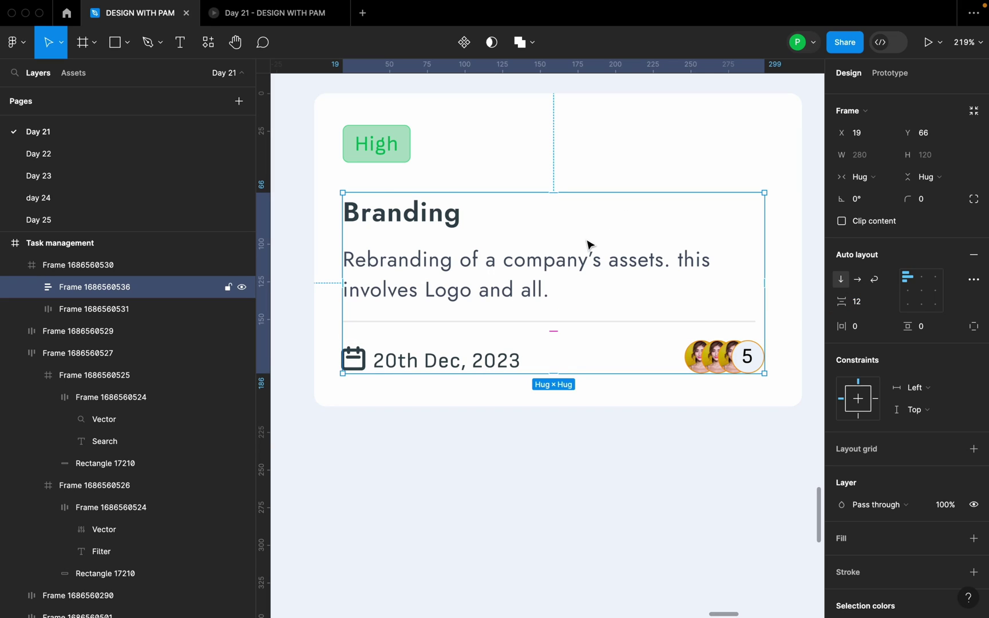
Combine the High badge with the card's text and date content in a vertical auto layout with spacing 16
left_click(400, 152, "shift")
key("shift+a")
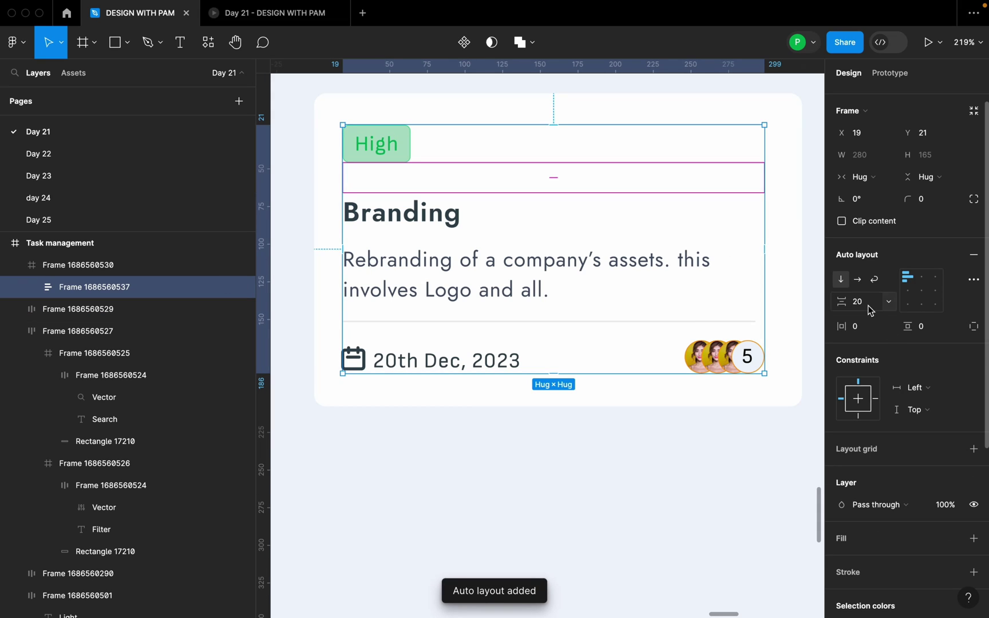
type("16")
key("Return")
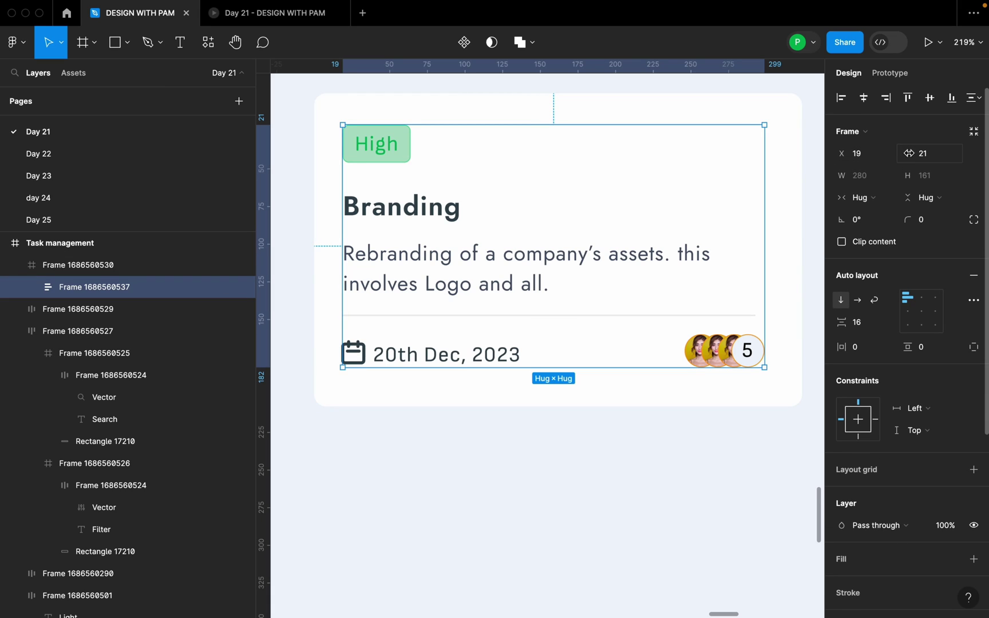
Center the combined content horizontally and vertically inside the white Branding card
left_click(865, 98)
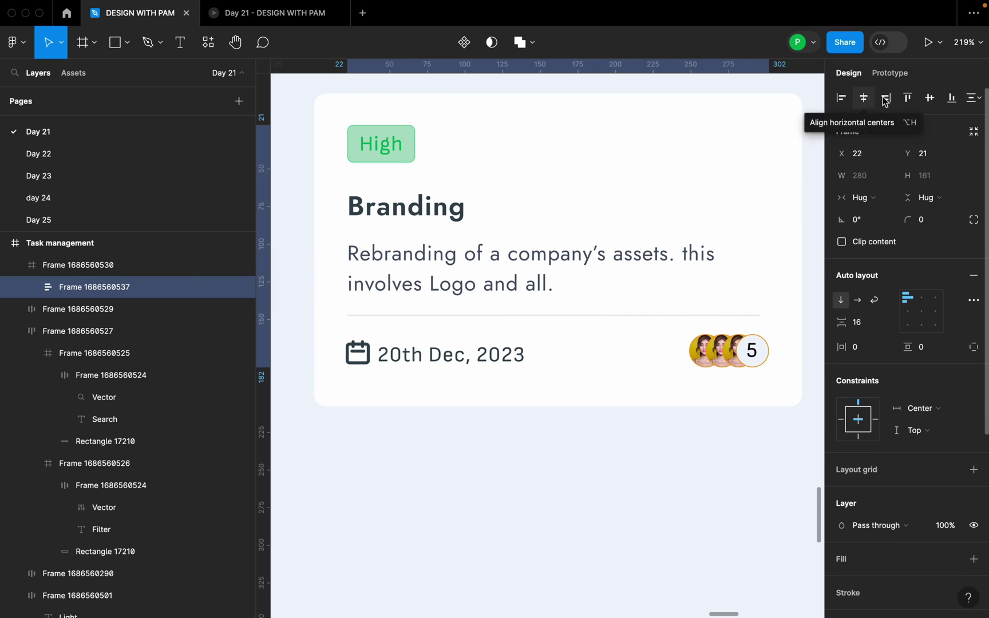
left_click(931, 99)
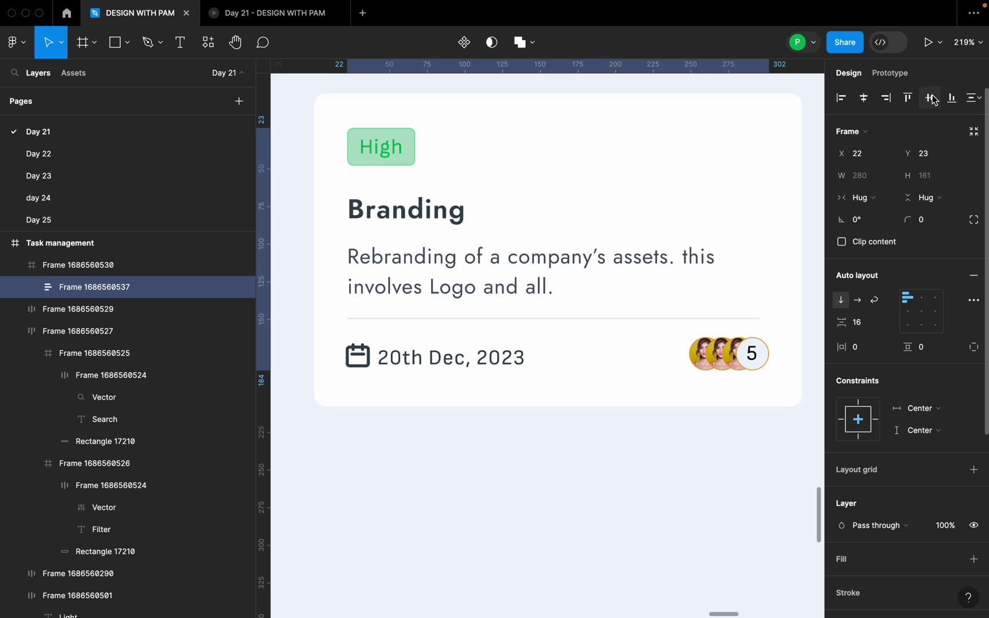
scroll(671, 257, "down", 5)
key("Escape")
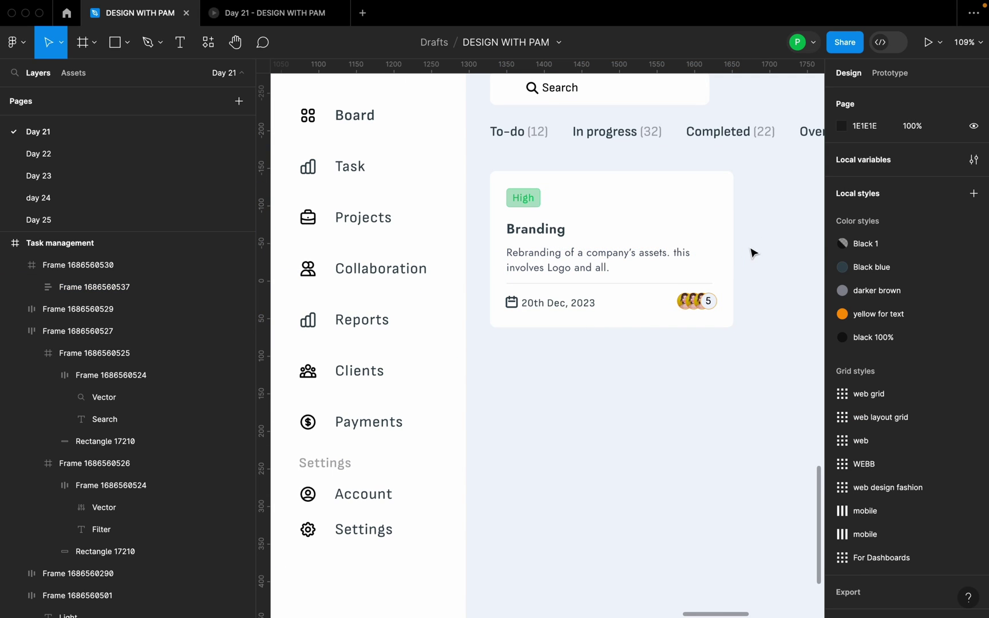
Place a copy of the finished Branding card beside the original at X 656, Y 268
scroll(469, 329, "down", 8)
scroll(585, 317, "down", 3)
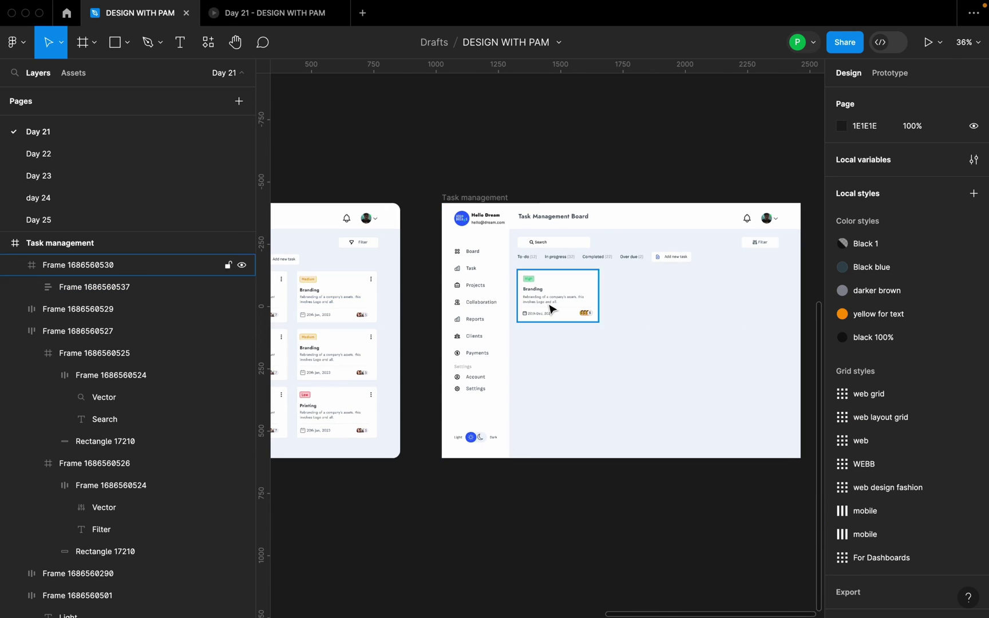
scroll(545, 307, "down", 3)
left_click_drag(604, 351, 664, 296)
scroll(541, 312, "up", 5)
left_click(518, 295)
left_click(608, 344)
key("super+z")
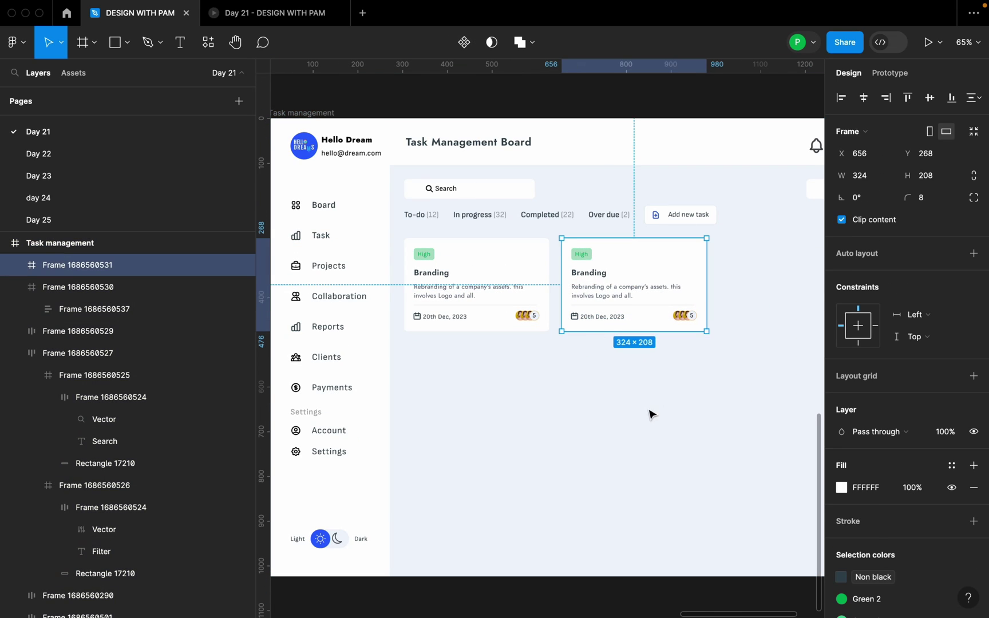
Duplicate the second Branding card to its right as the third card of the row
left_click(771, 384)
scroll(496, 317, "right", 3)
left_click_drag(496, 320, 656, 321, "alt")
scroll(626, 375, "left", 2)
left_click(673, 380)
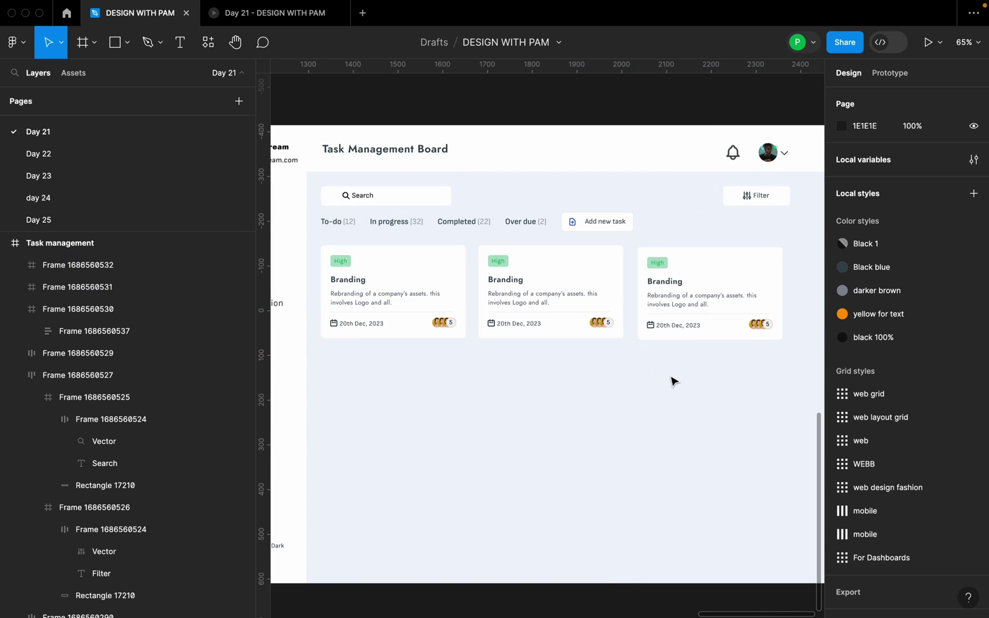
Combine the three Branding cards into one horizontal auto layout row
left_click(698, 304)
left_click(549, 308, "shift")
left_click(409, 302, "shift")
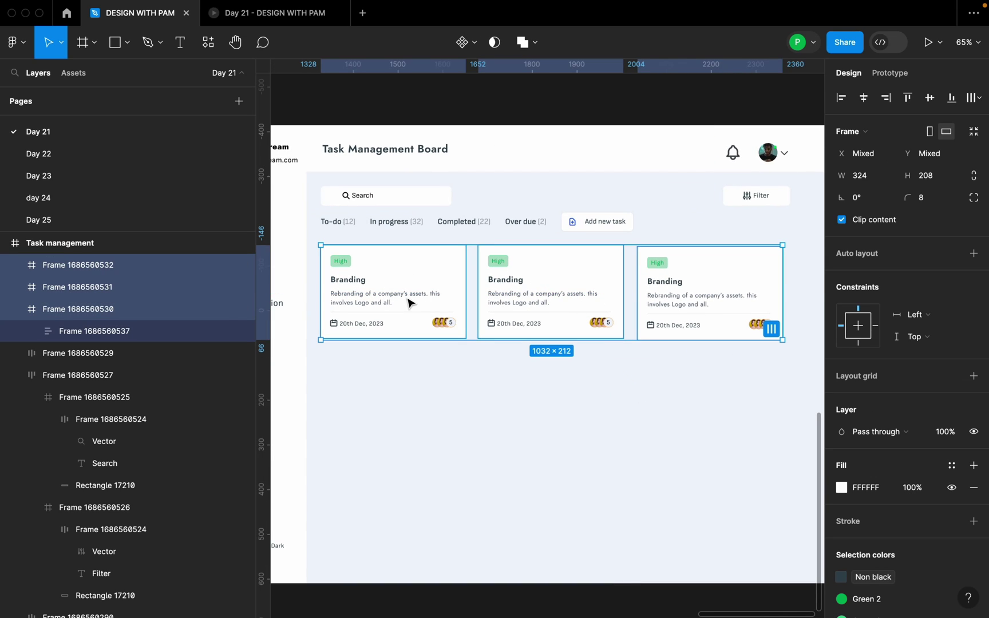
key("shift+a")
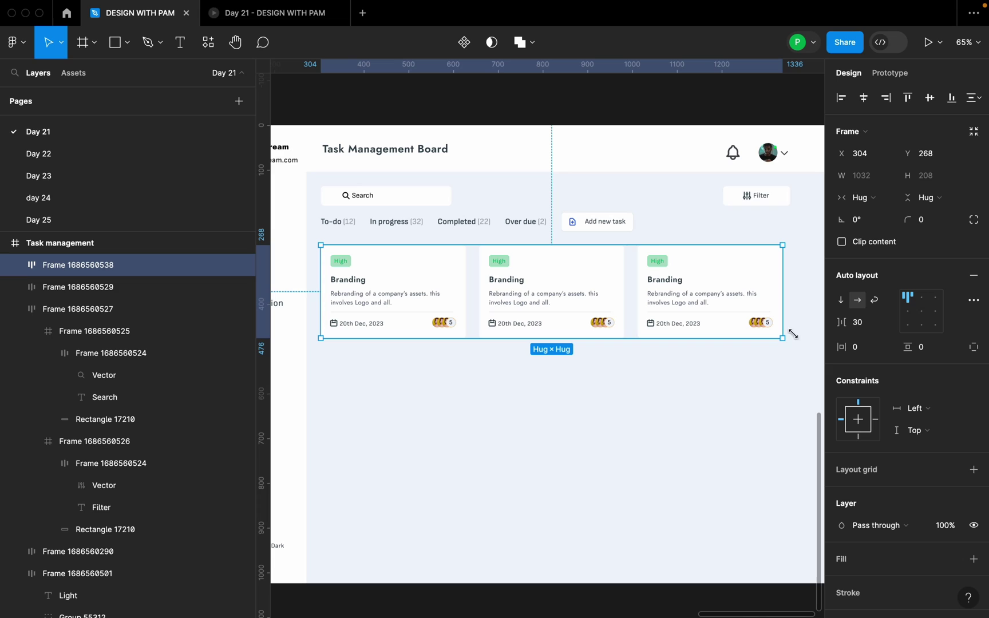
Show the For Dashboards layout grid on the Task management frame
scroll(598, 258, "down", 3)
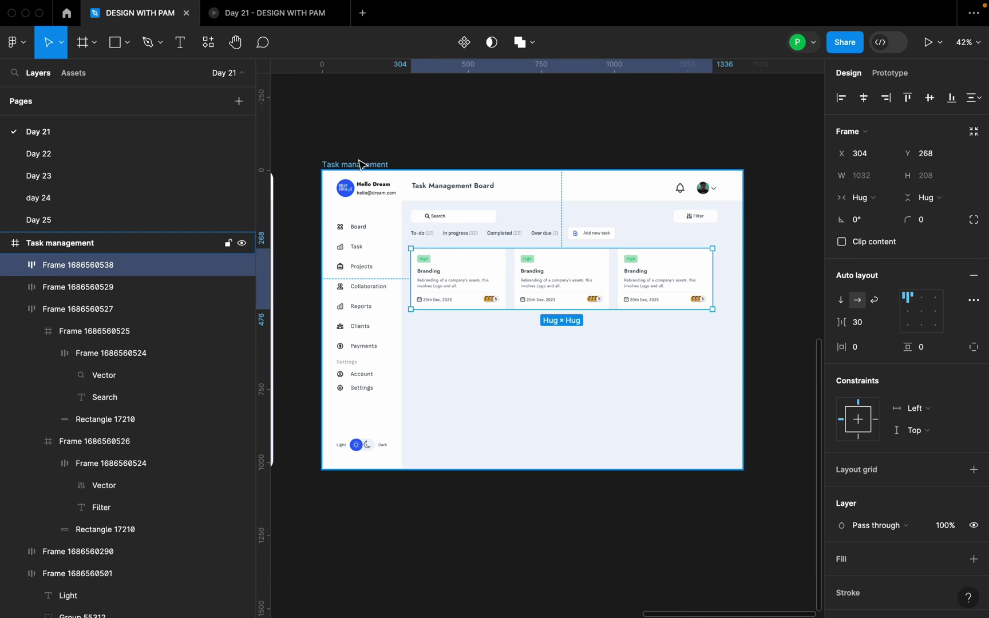
left_click(361, 165)
left_click(939, 288)
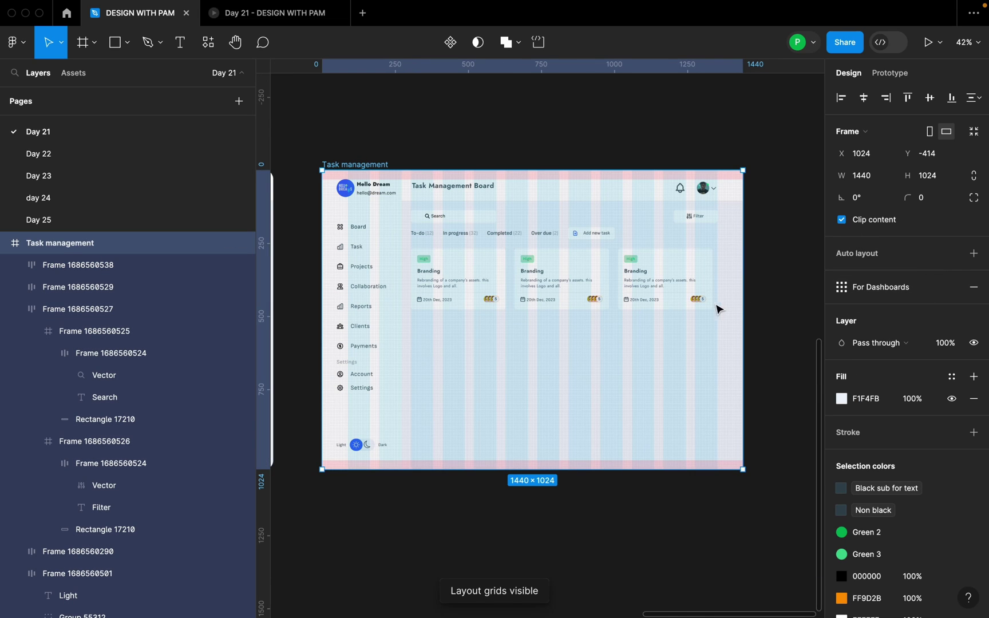
Set the horizontal spacing of the card row to 32 to fit the layout grid
scroll(719, 309, "up", 2)
left_click(639, 283)
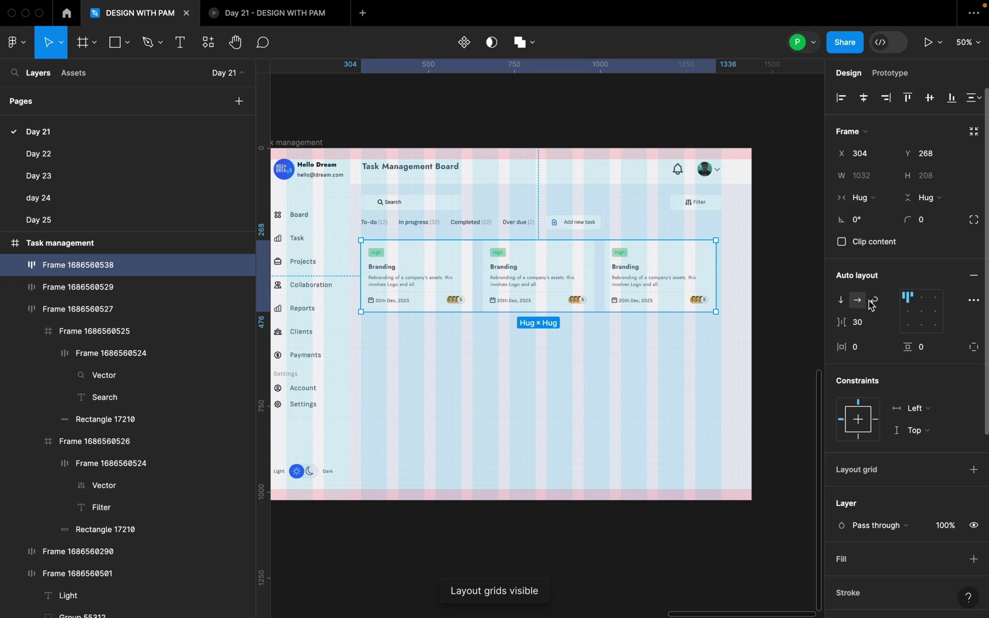
left_click(873, 326)
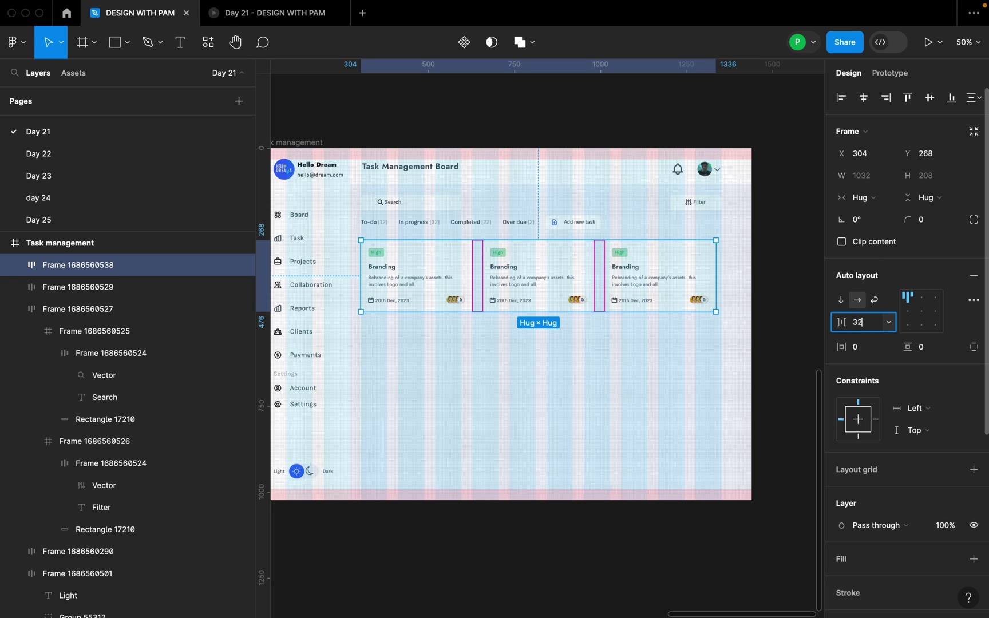
key("Return")
key("Escape")
scroll(467, 279, "up", 3)
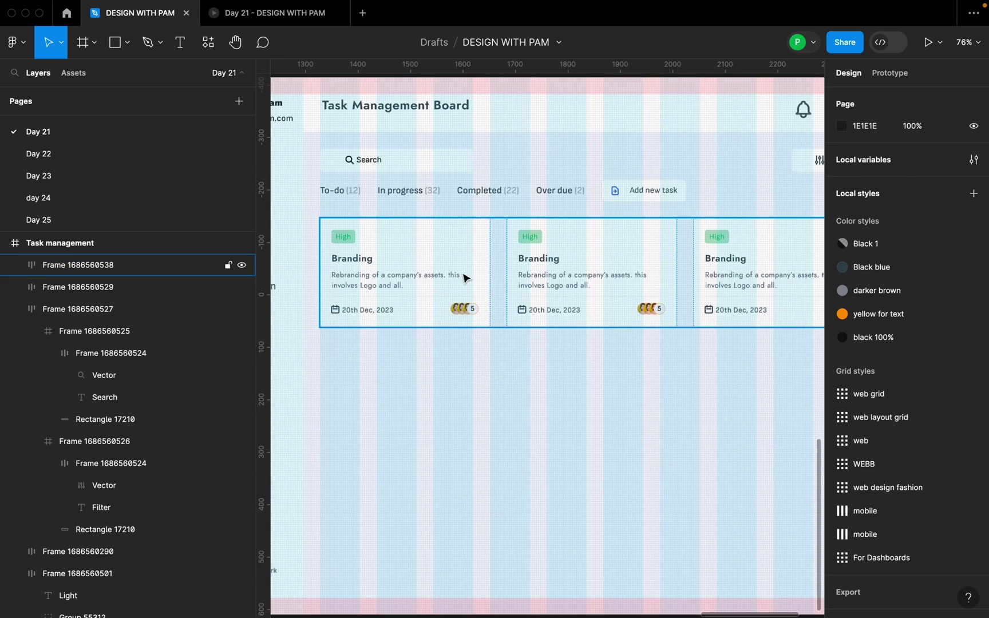
left_click(435, 268)
left_click_drag(436, 268, 437, 266)
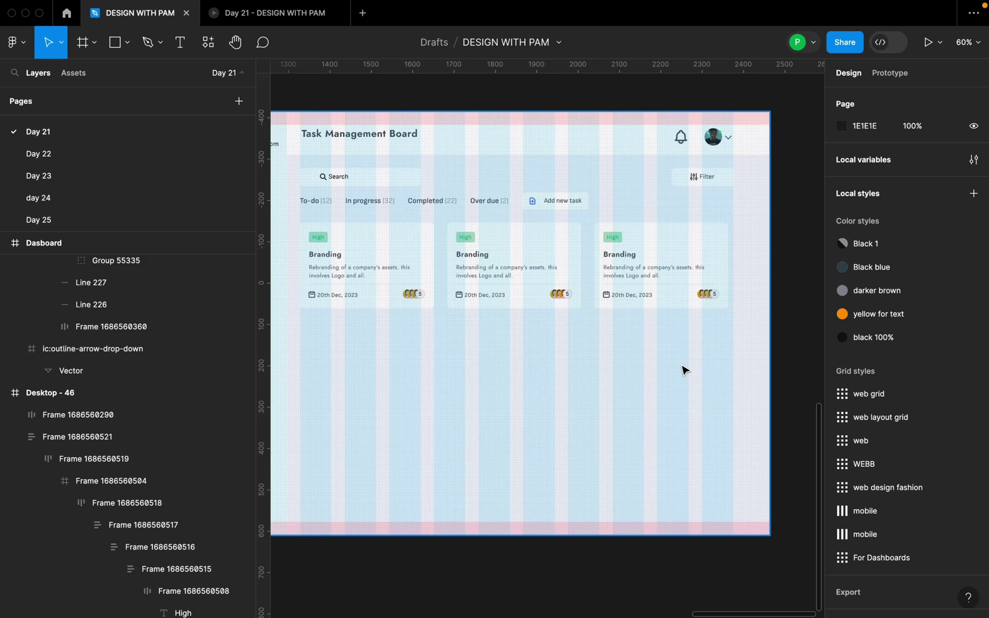
Set the spacing between the three cards to 34
scroll(570, 364, "up", 5)
left_click(653, 293)
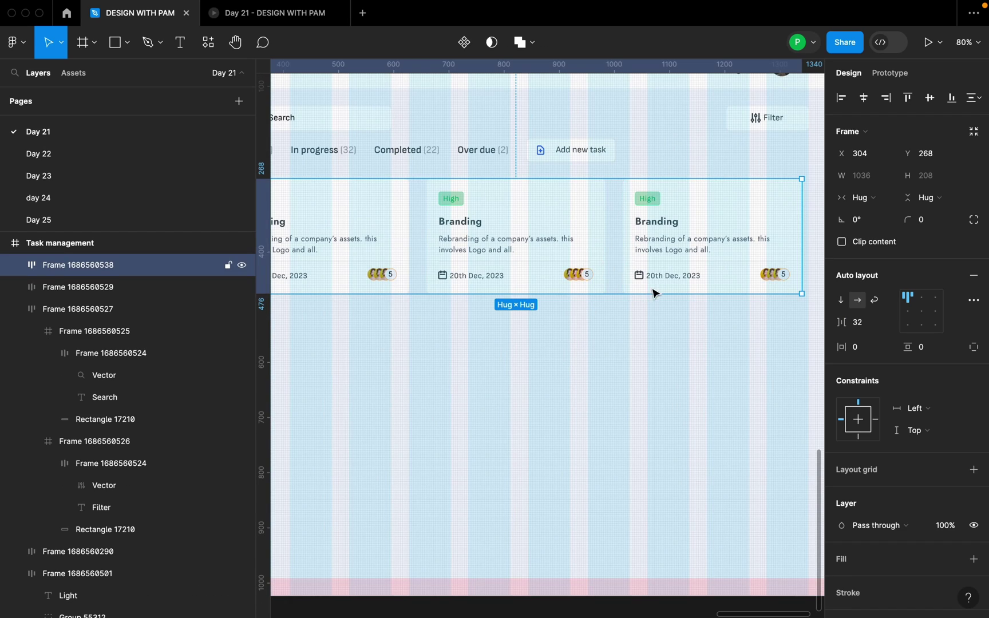
scroll(653, 293, "down", 3)
left_click(869, 327)
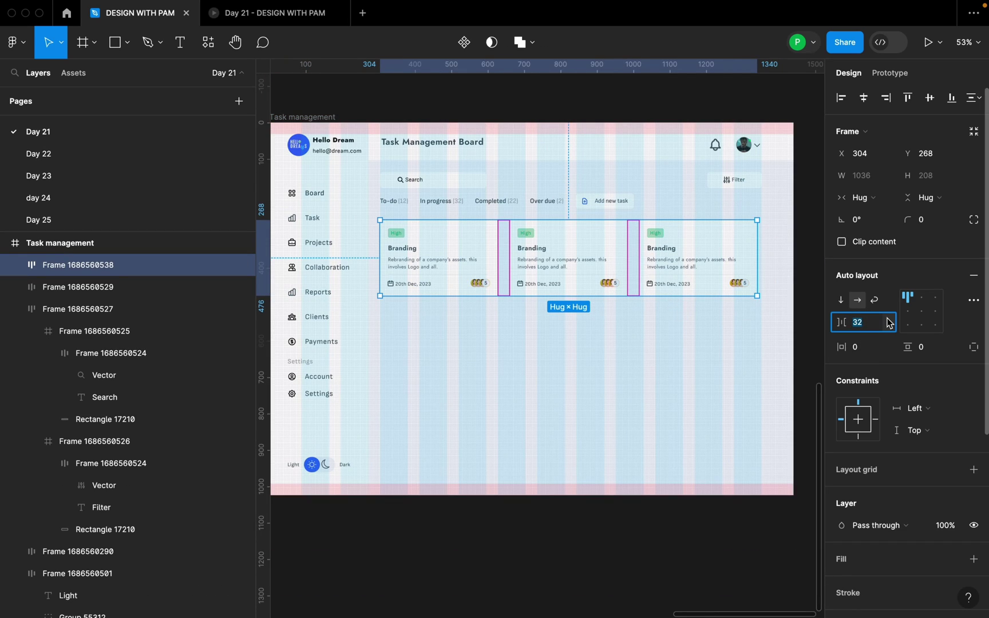
key("Return")
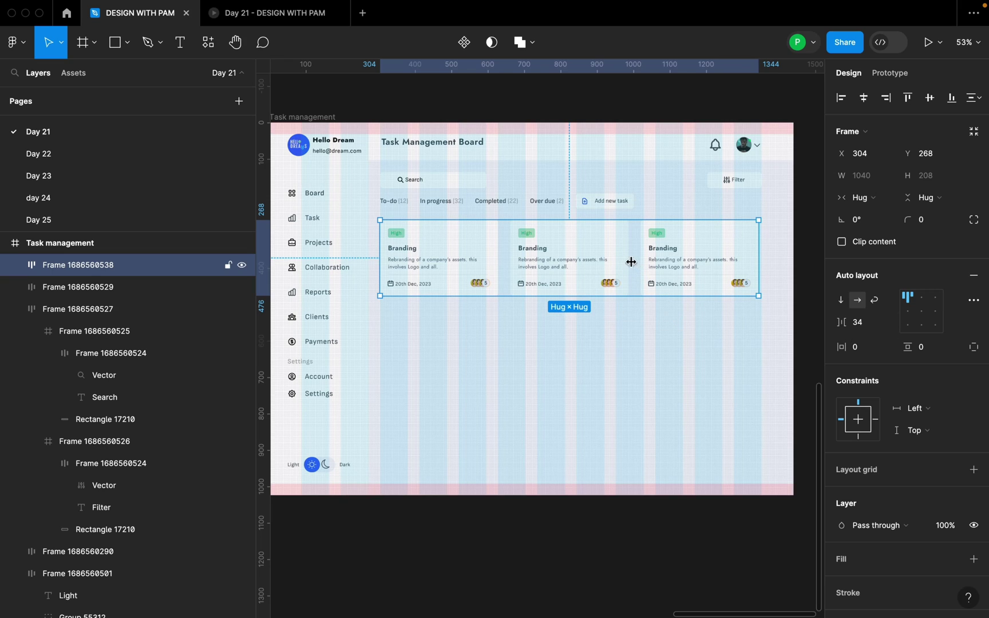
Nudge the card row right to X 308 and set its spacing to 36
left_click_drag(620, 269, 623, 269)
left_click(868, 331)
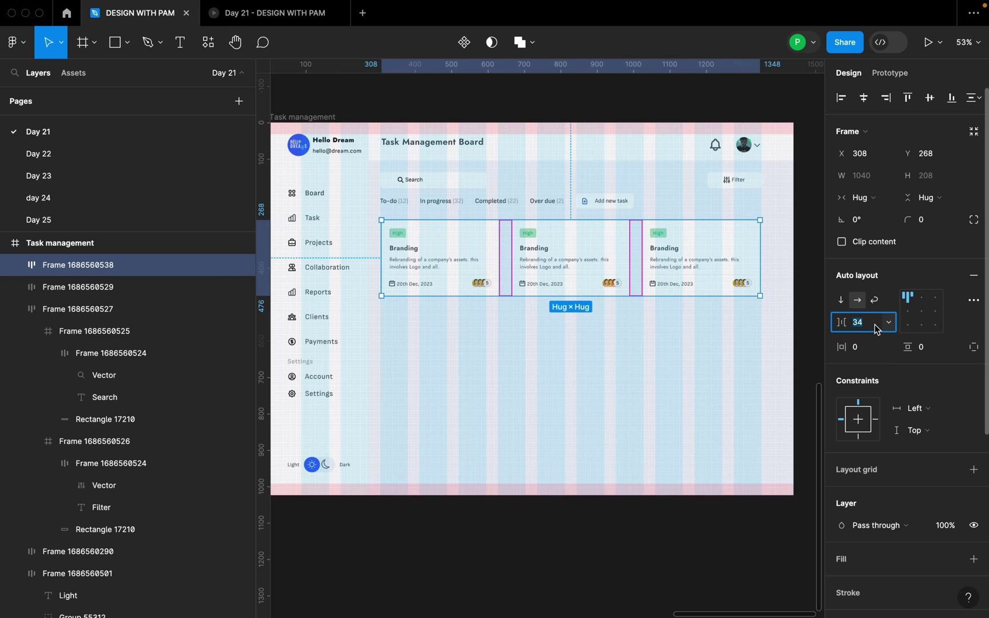
type("36")
left_click(684, 387)
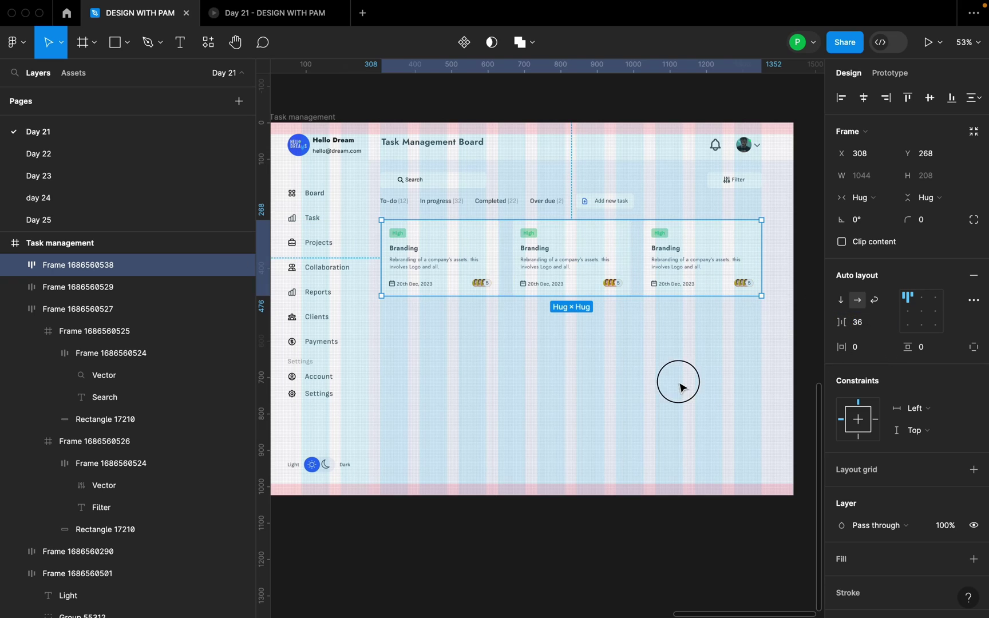
Duplicate the card row below itself and stack both rows in a vertical auto layout with spacing 24
left_click(594, 266)
left_click_drag(594, 266, 587, 337)
left_click(604, 274, "shift")
key("shift+a")
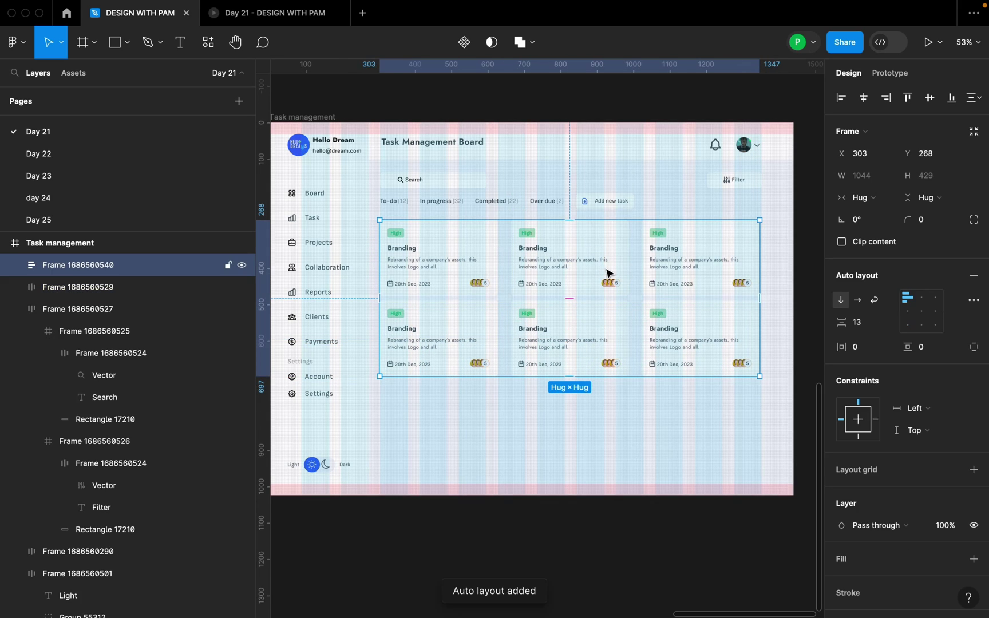
left_click(857, 322)
type("24")
key("Return")
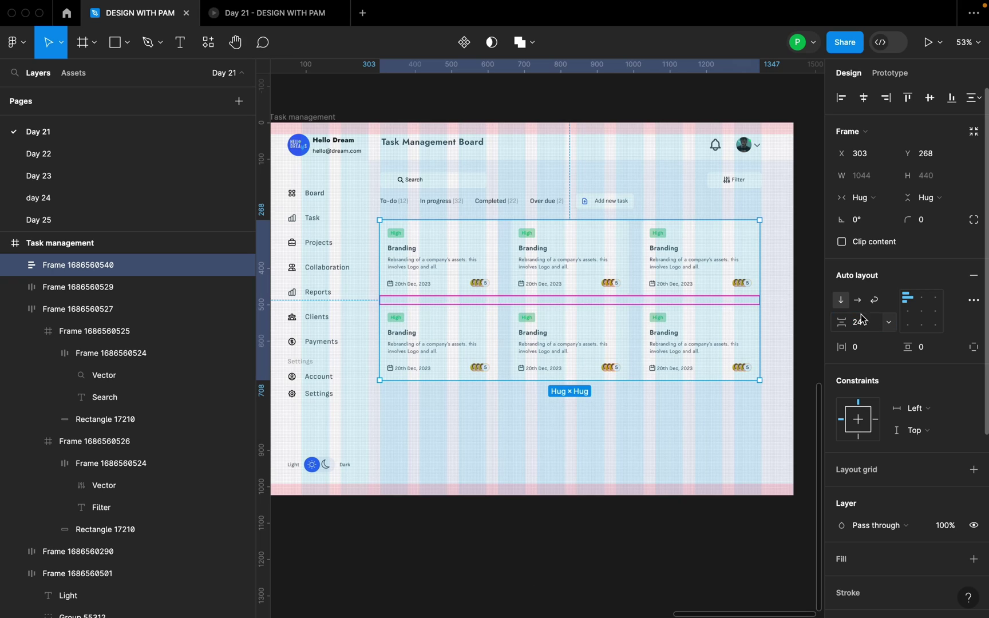
Duplicate the second card row inside the vertical stack to add a third row
left_click(635, 338)
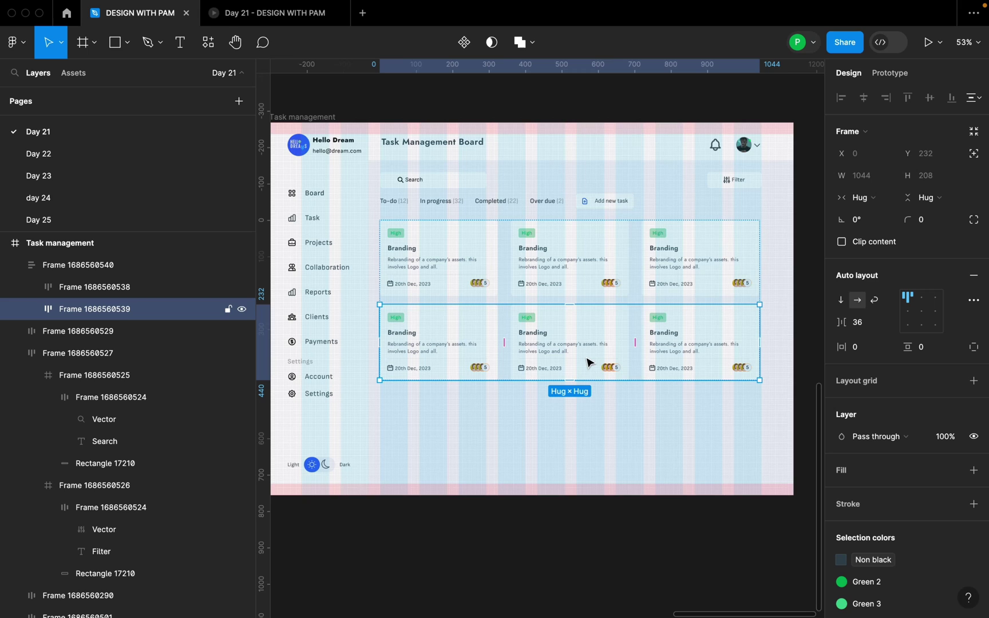
key("super+d")
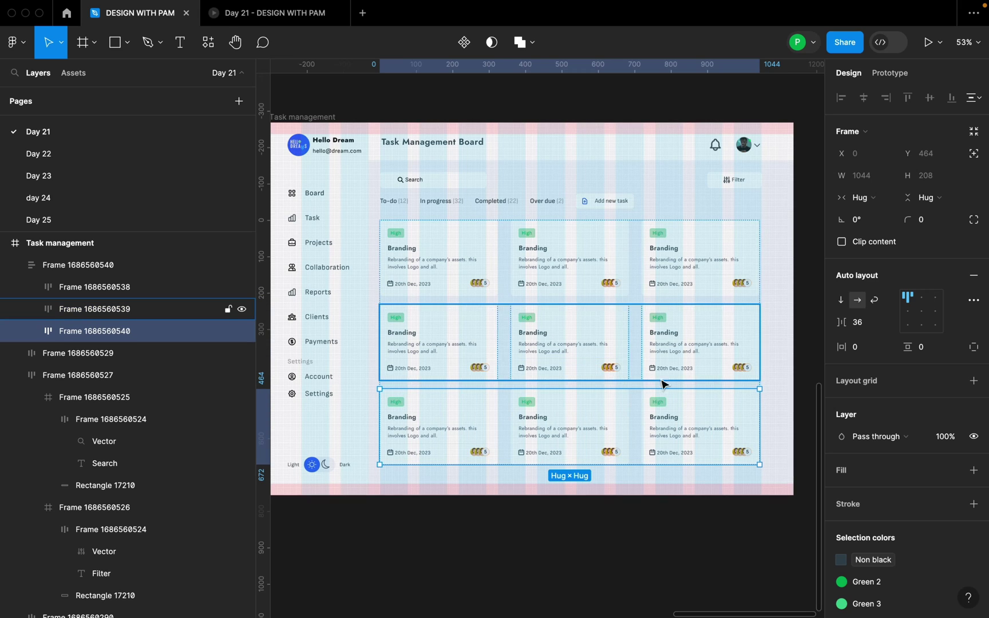
key("Escape")
Hide the layout grid of the Task management frame
scroll(783, 366, "down", 3)
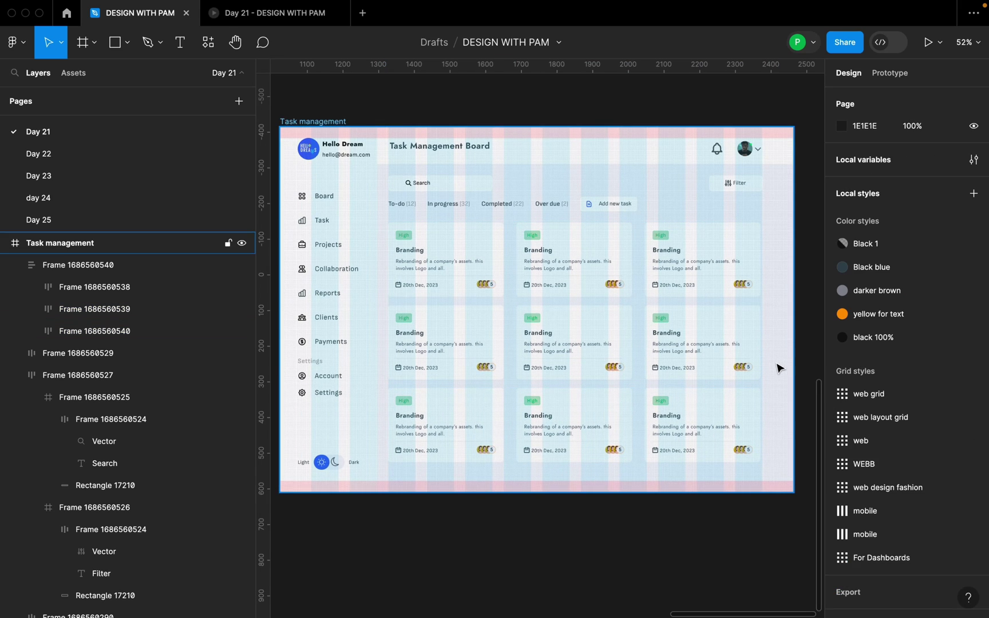
left_click(334, 131)
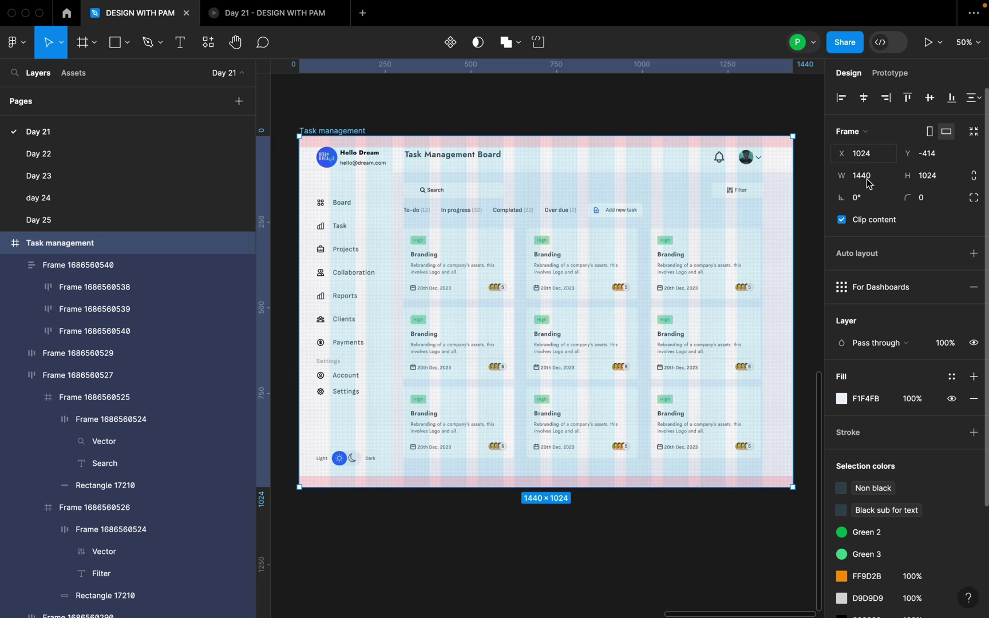
left_click(925, 290)
scroll(762, 424, "up", 2)
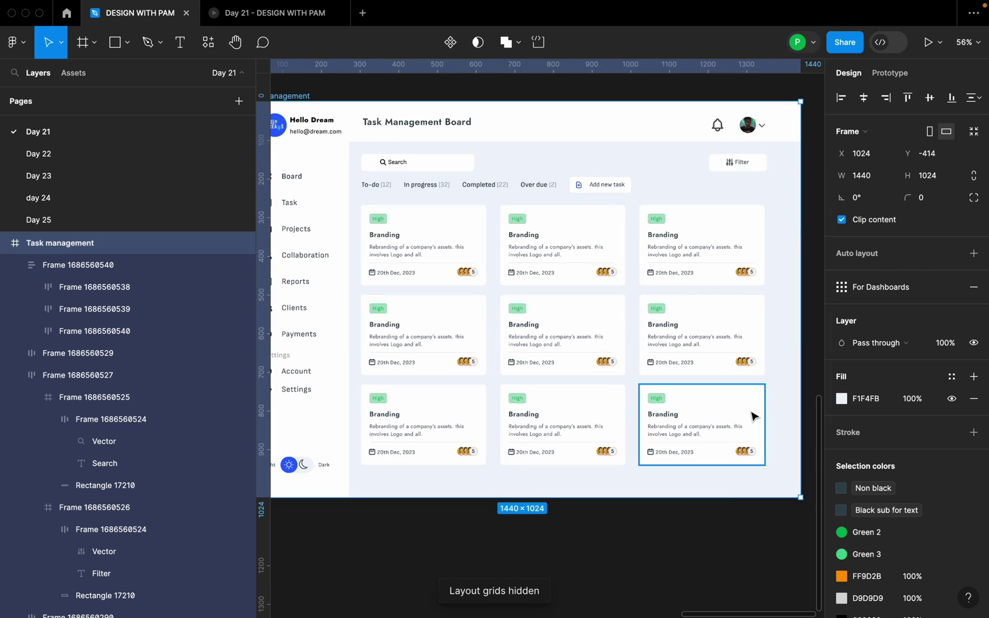
Examine the three-dot menu icon on the top-row Branding card in the reference frame Desktop - 46
scroll(757, 420, "down", 3)
scroll(764, 426, "down", 3)
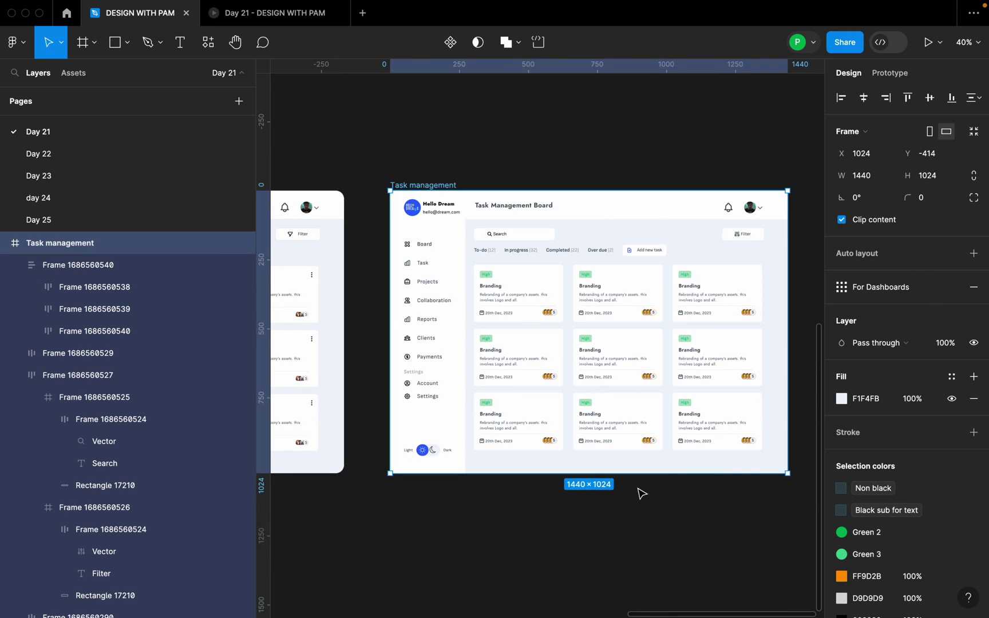
scroll(627, 477, "left", 3)
left_click_drag(627, 478, 729, 448)
left_click_drag(426, 453, 564, 446)
scroll(685, 227, "up", 6)
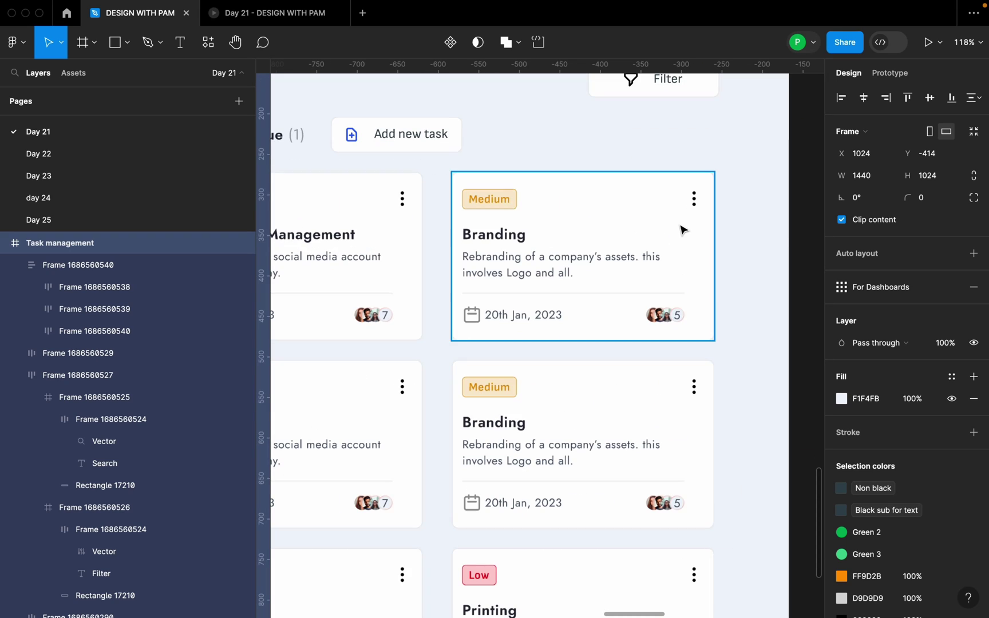
left_click(699, 206)
left_click(698, 206)
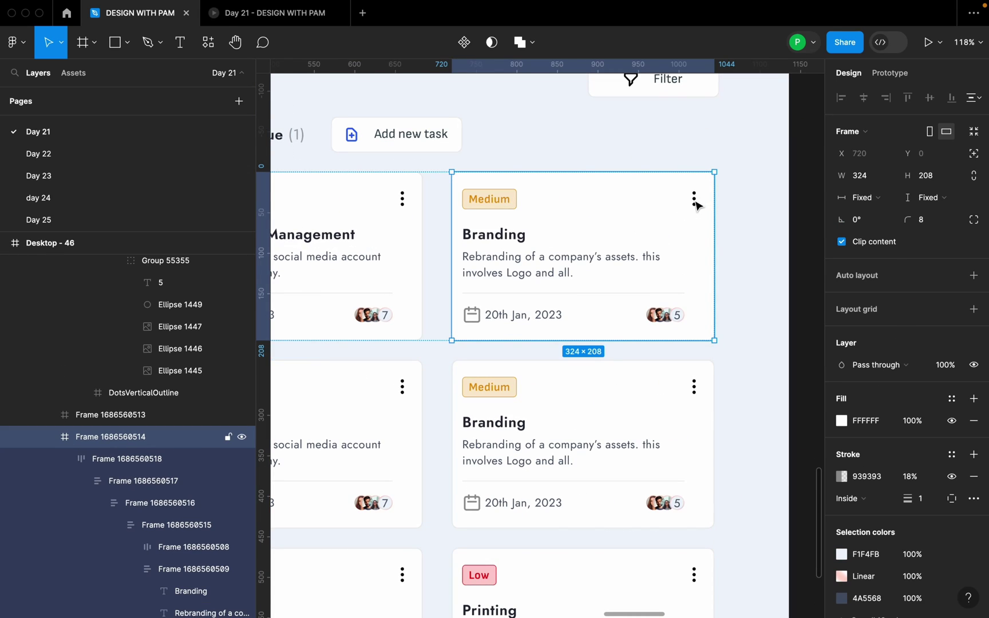
double_click(697, 206)
scroll(698, 205, "up", 2)
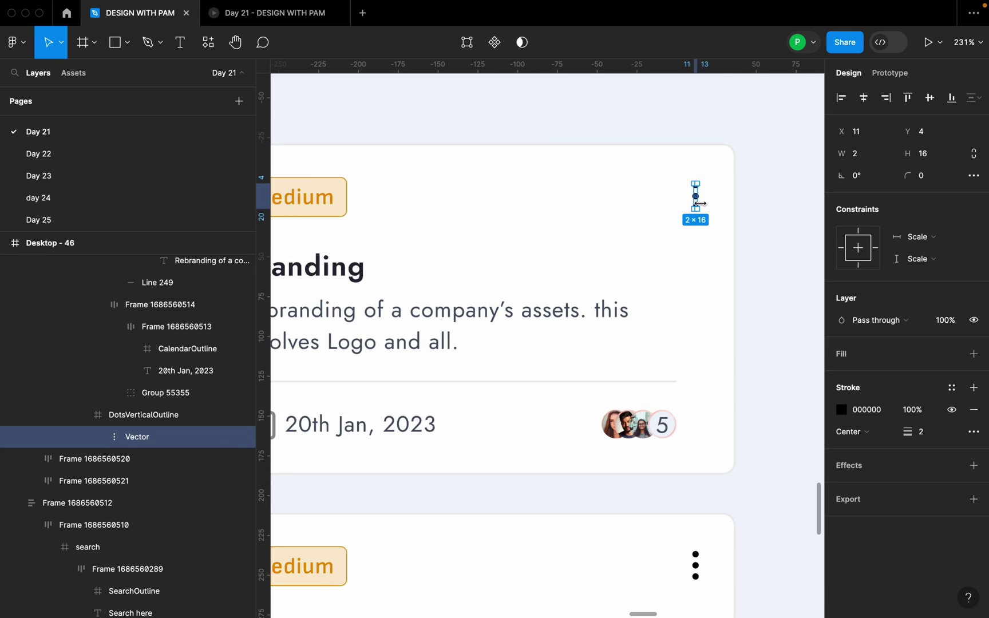
scroll(699, 206, "down", 5)
scroll(698, 206, "down", 3)
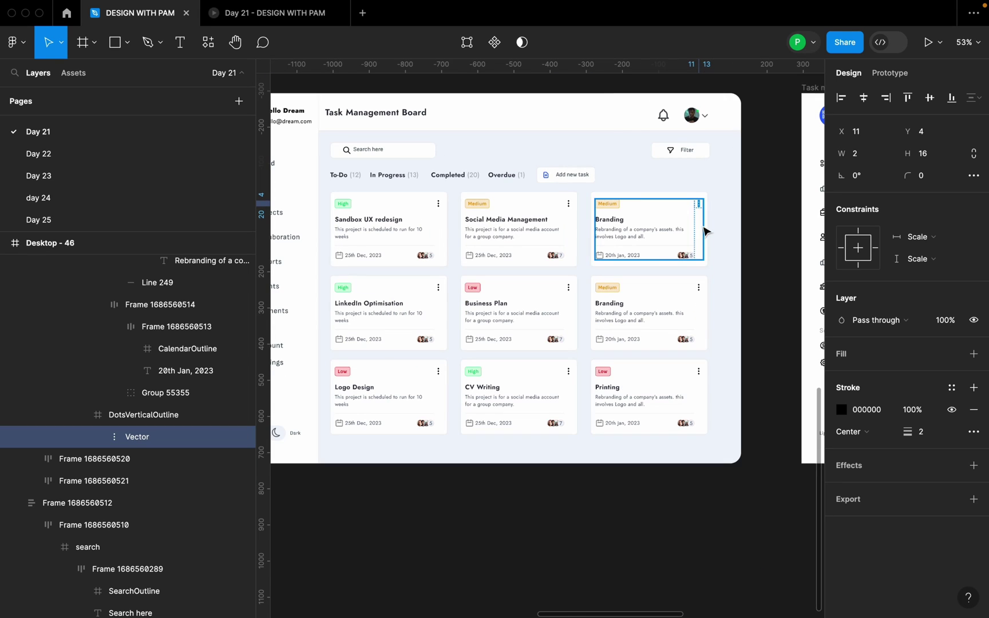
Examine the text styling of the priority tags on the reference's Social Media Management and Business Plan cards
scroll(492, 210, "up", 3)
left_click(491, 210)
left_click(492, 210)
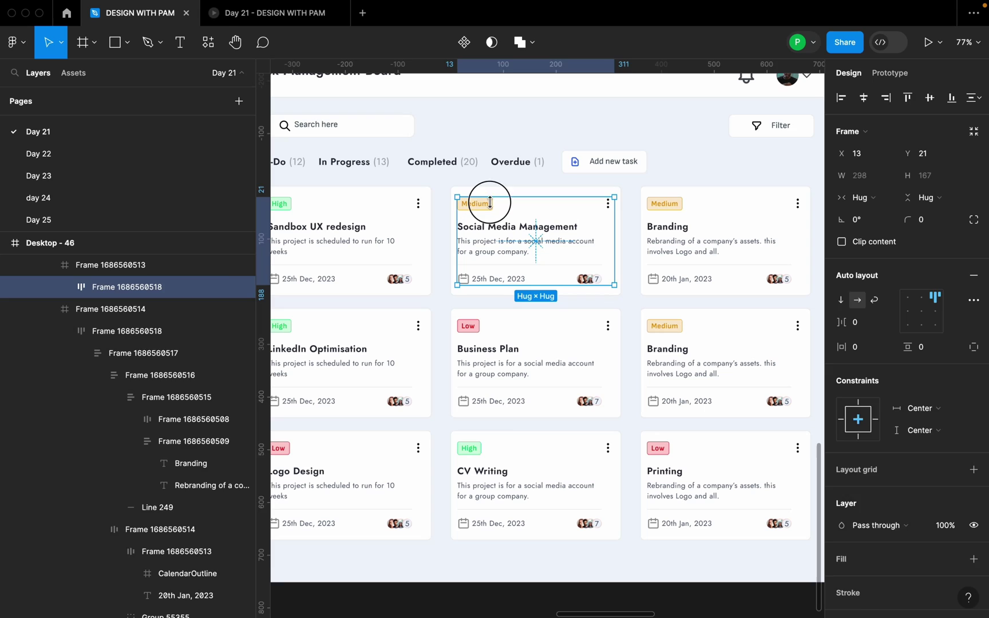
left_click(491, 212)
left_click(491, 211)
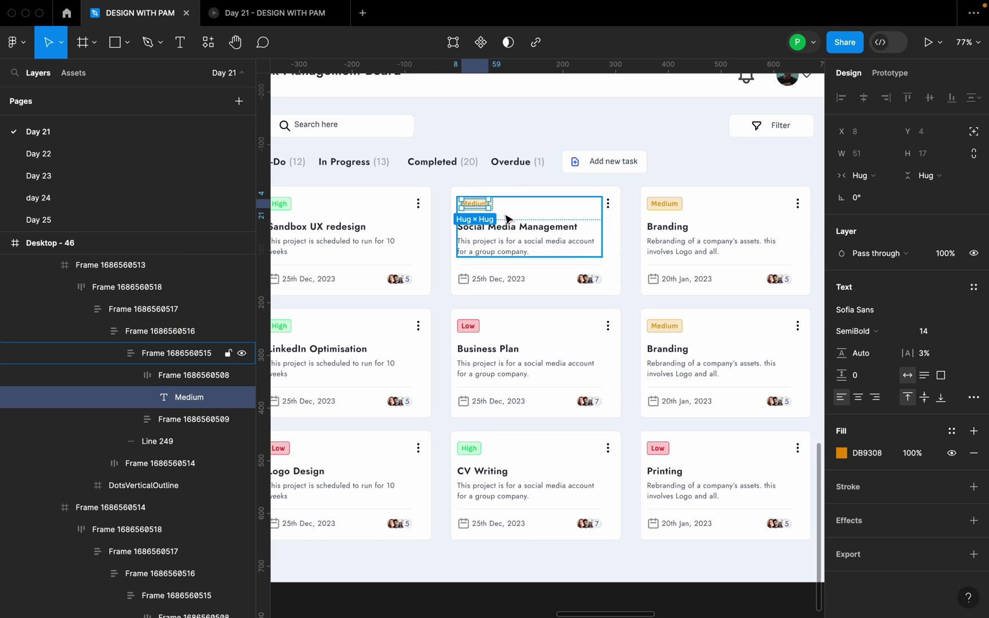
left_click(481, 328)
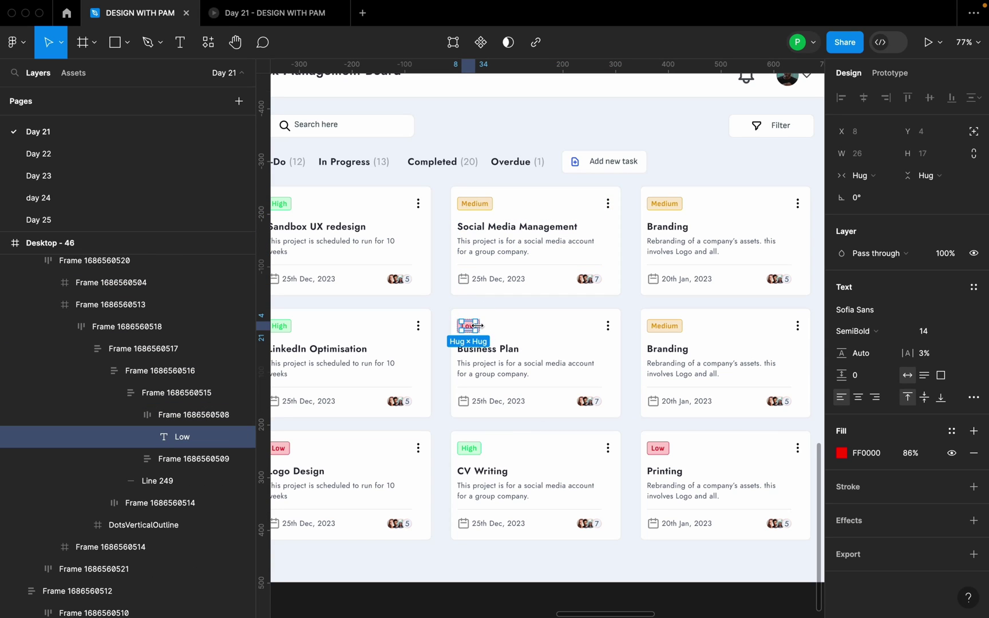
Compare the card grid in the Task management frame with the reference cards in Desktop - 46
scroll(434, 330, "down", 5)
scroll(661, 315, "up", 3)
scroll(791, 303, "up", 3)
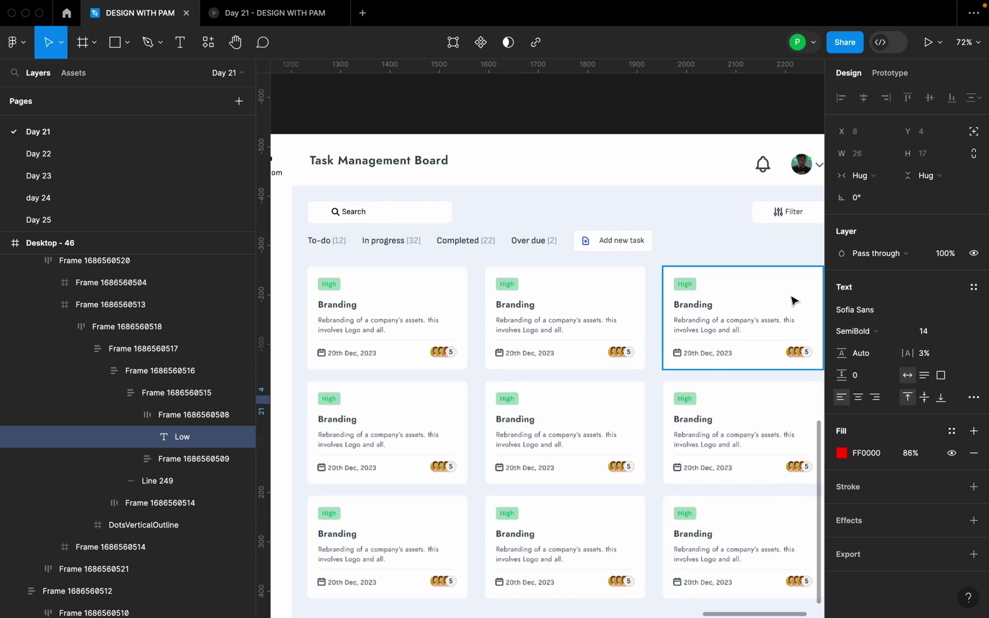
scroll(784, 309, "down", 3)
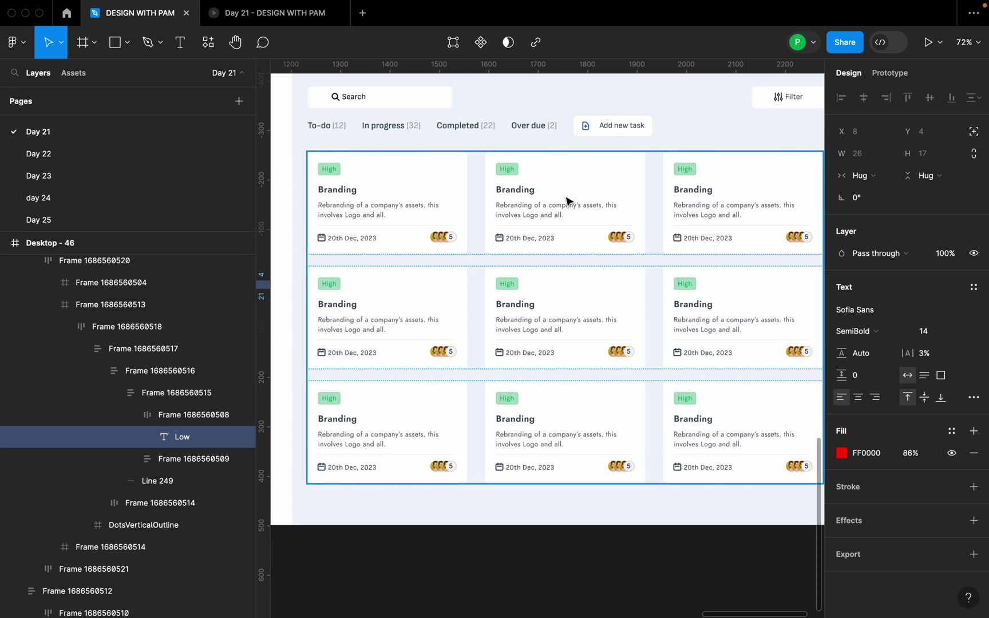
scroll(744, 261, "down", 5)
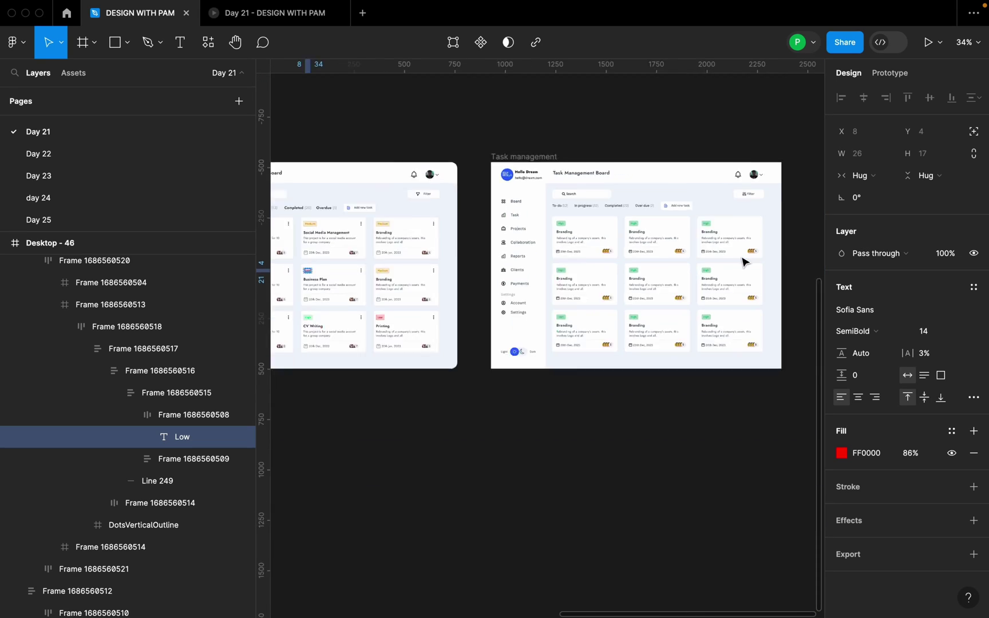
scroll(323, 273, "left", 3)
scroll(322, 273, "up", 5)
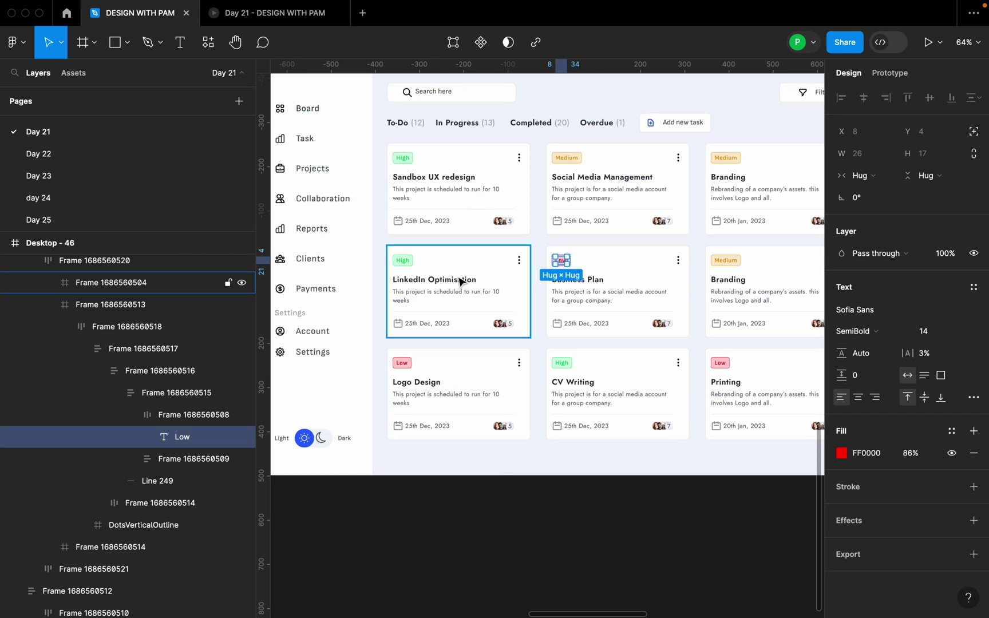
scroll(449, 344, "down", 5)
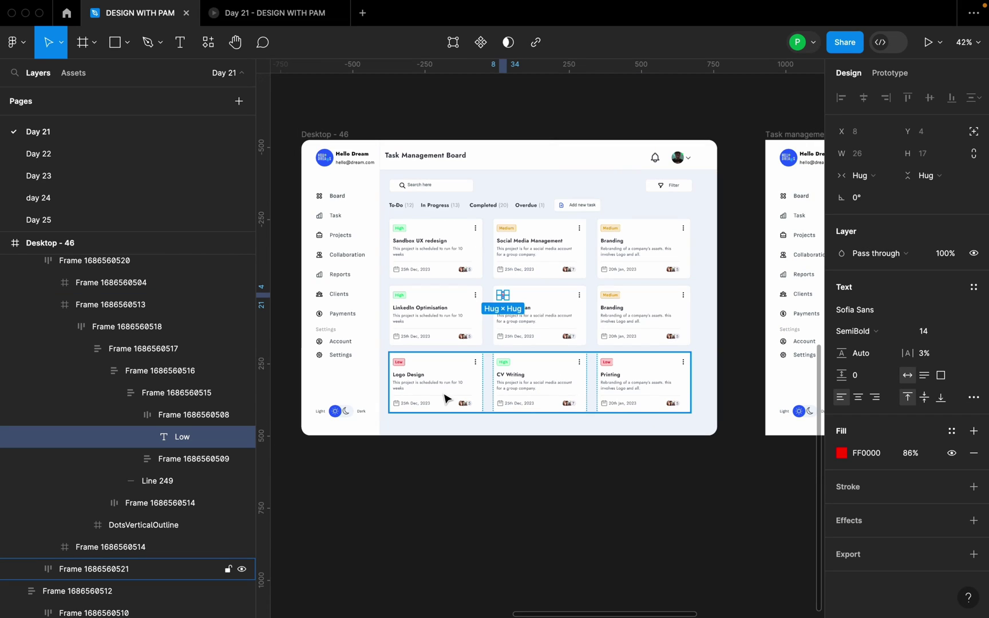
scroll(480, 369, "down", 4)
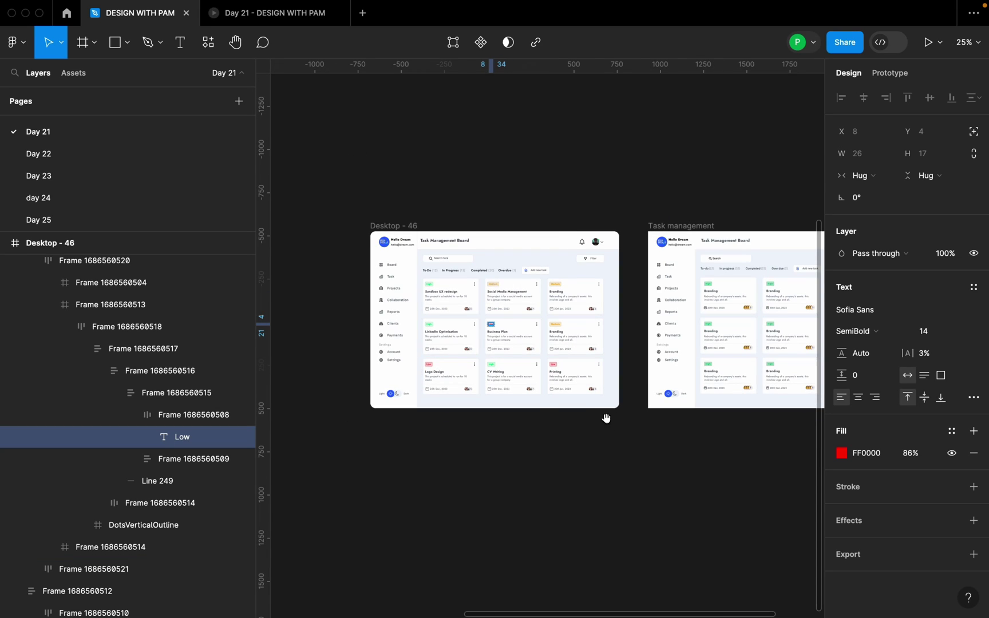
scroll(606, 415, "right", 3)
scroll(541, 409, "up", 1)
scroll(761, 269, "up", 4)
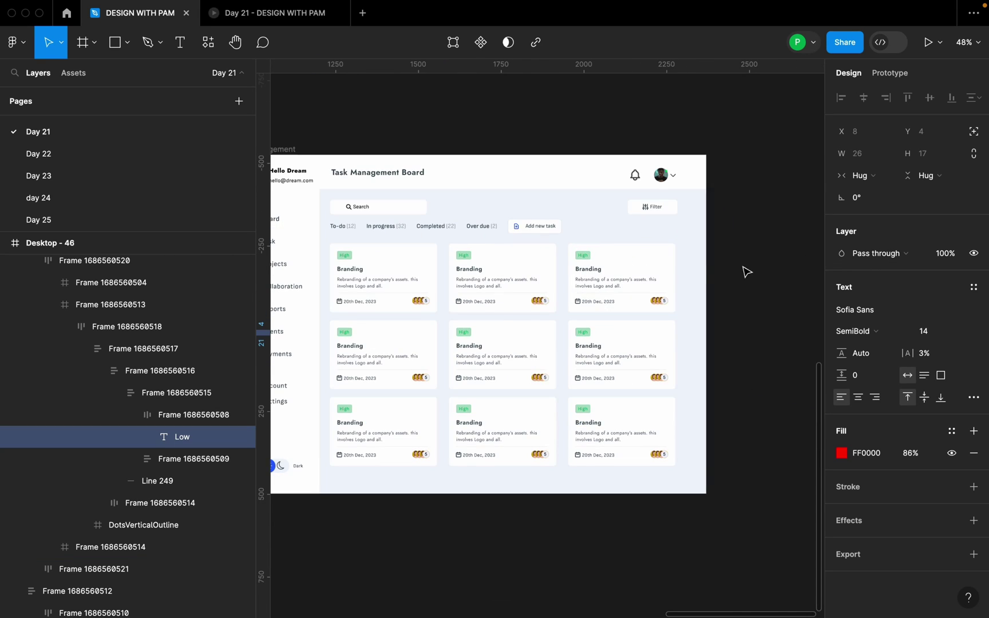
left_click_drag(474, 171, 555, 162)
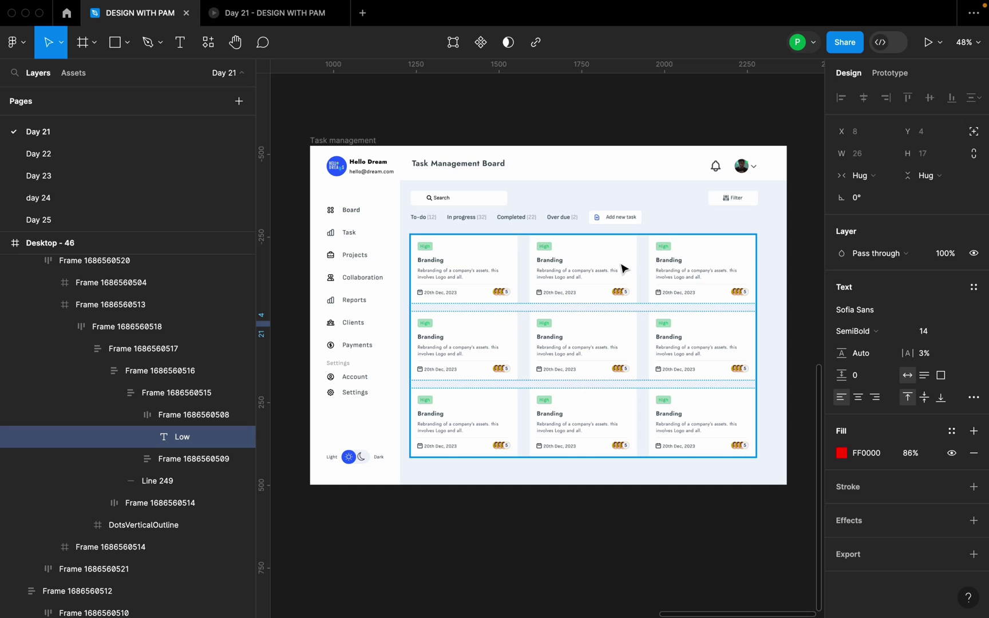
scroll(706, 265, "down", 5)
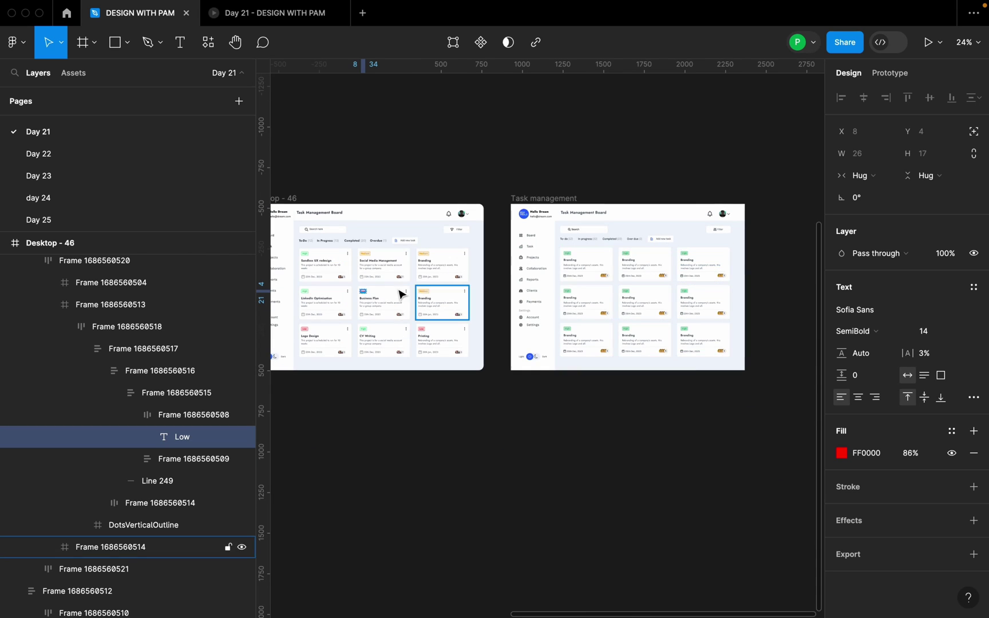
scroll(402, 289, "up", 8)
left_click(597, 218)
scroll(630, 206, "down", 5)
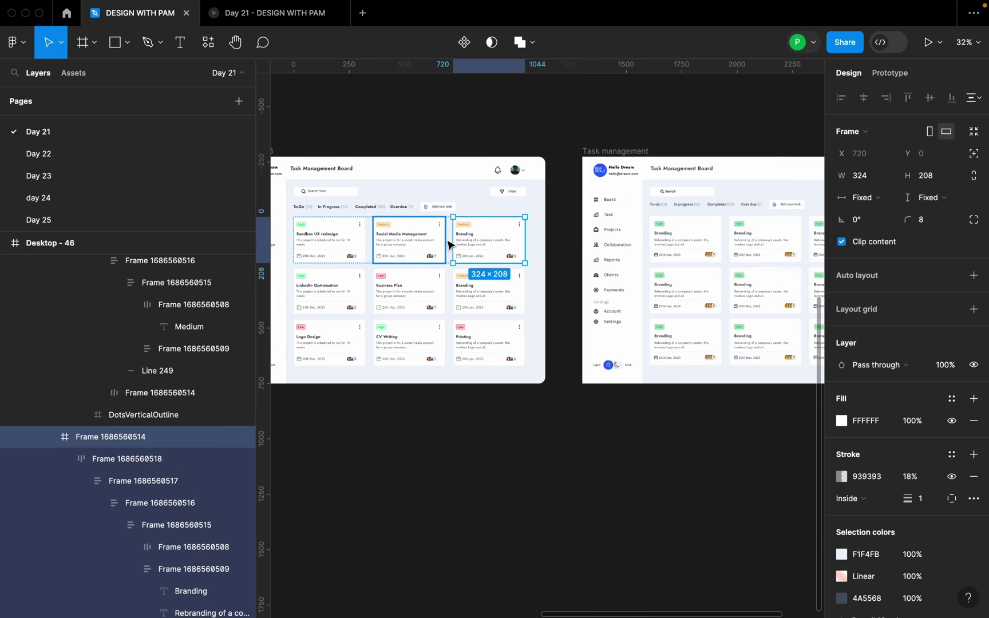
scroll(681, 189, "up", 4)
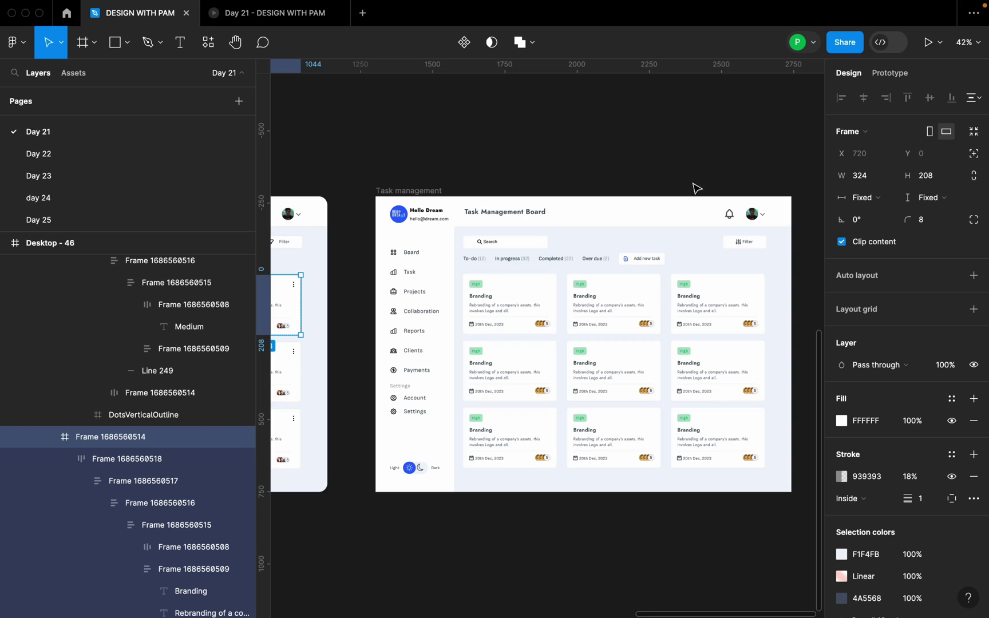
Open the Day 1-Done page of the design file
scroll(99, 152, "up", 10)
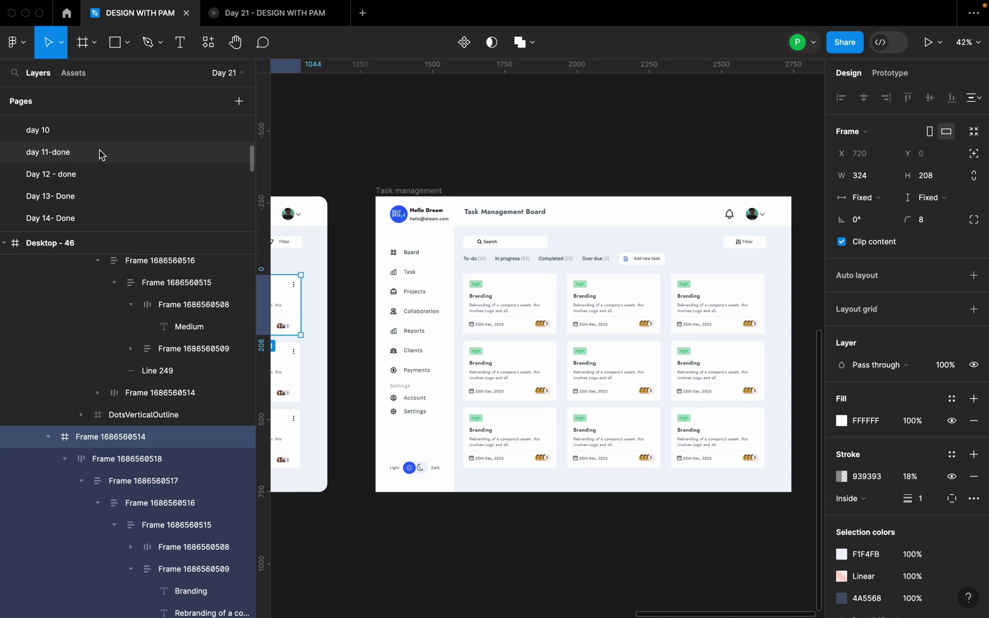
left_click(94, 124)
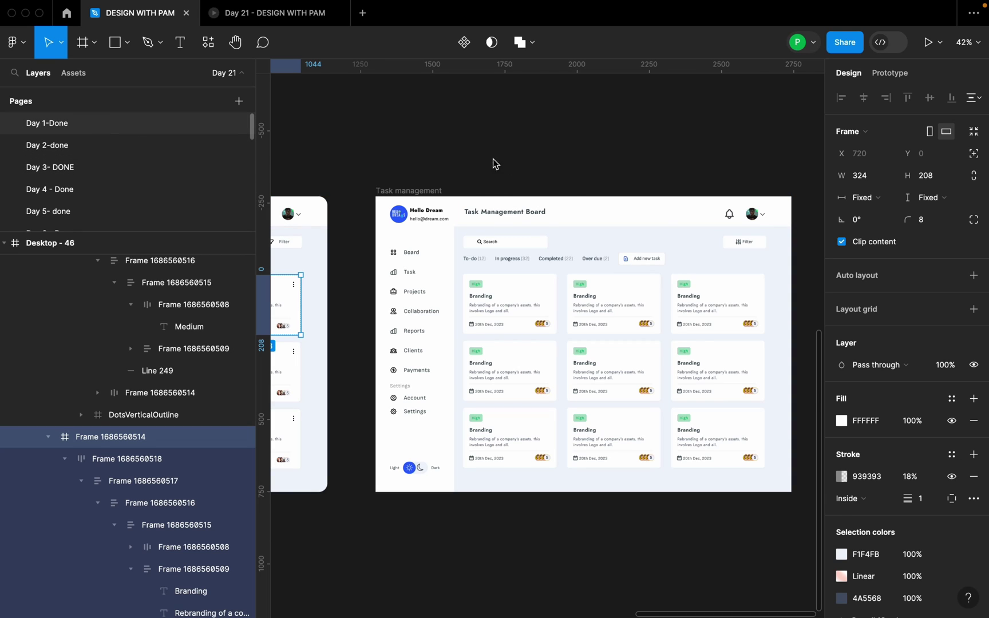